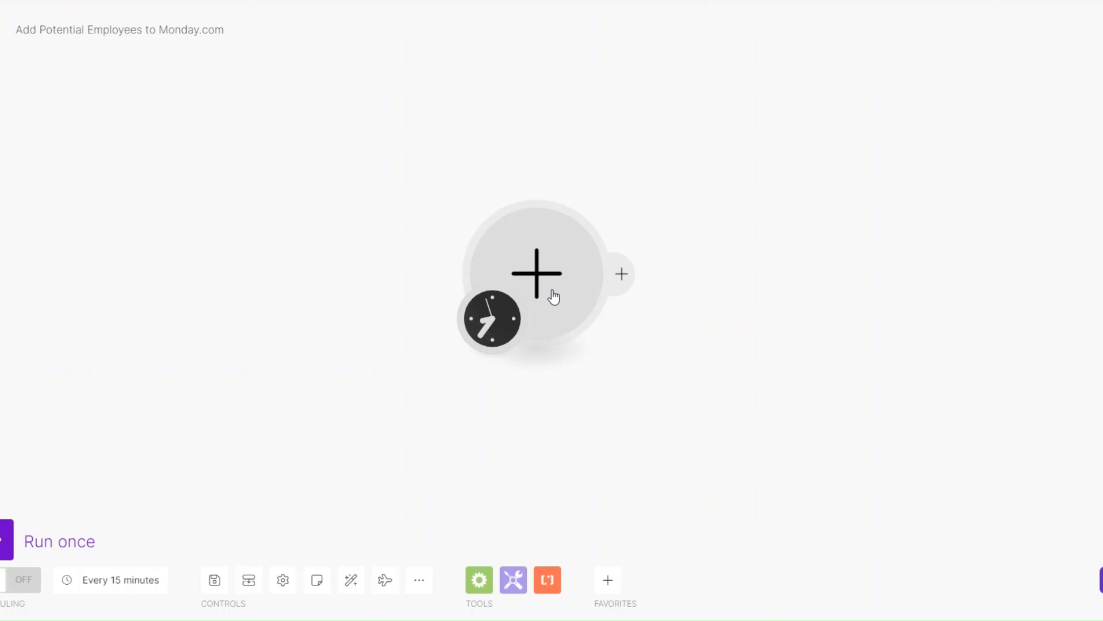
Nudge the empty starting module on the Make canvas slightly to the left
left_click_drag(555, 266, 569, 282)
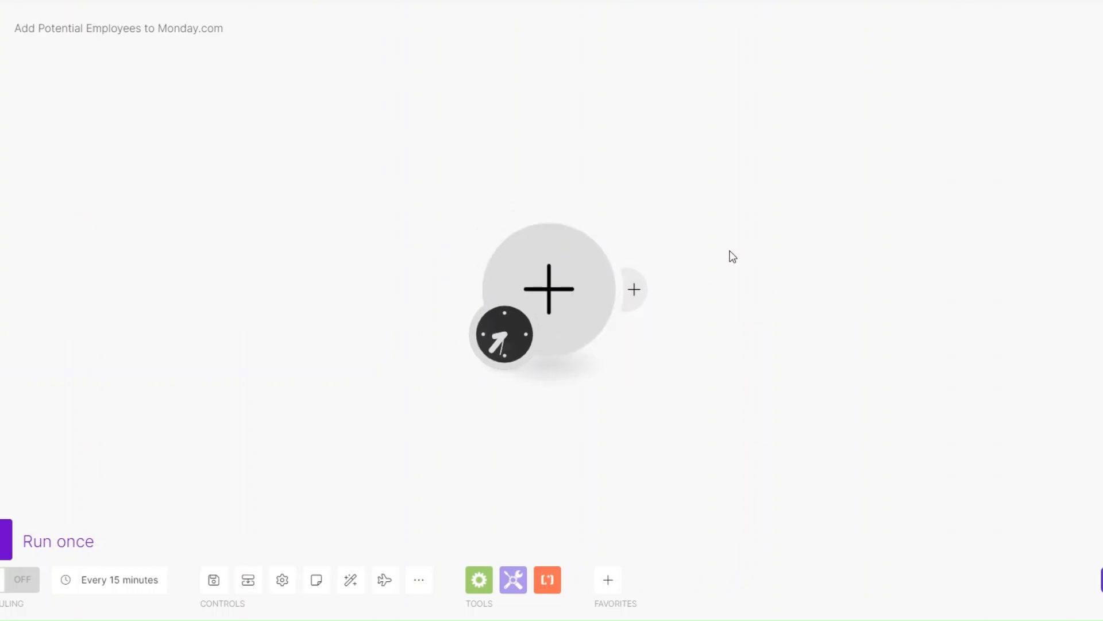
left_click_drag(555, 302, 532, 298)
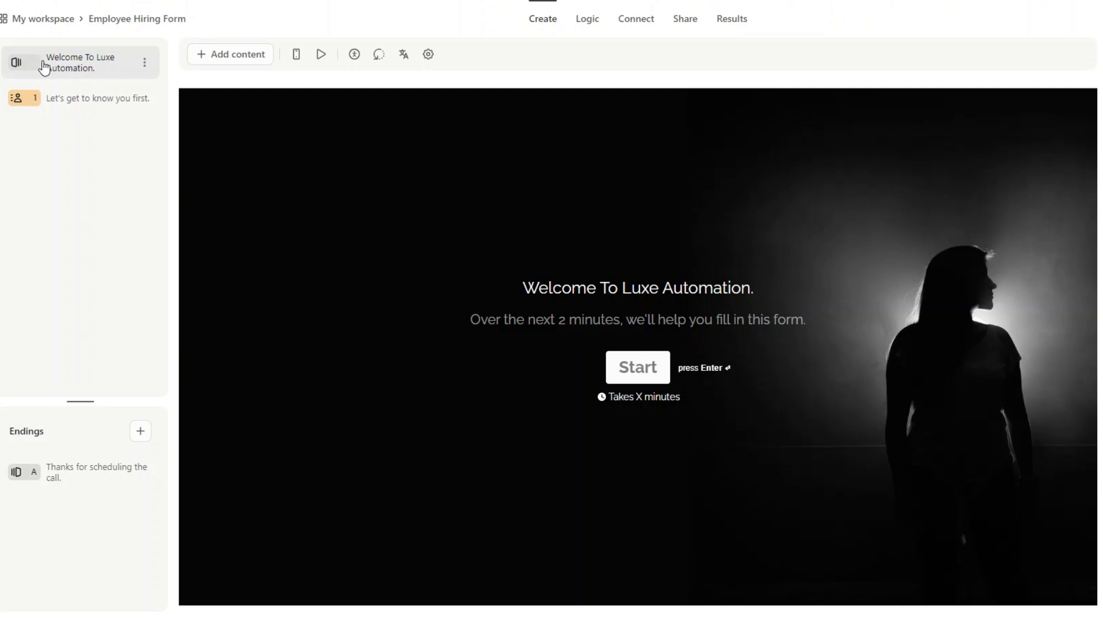
Show question 1, 'Let's get to know you first.', with its contact fields
left_click(69, 104)
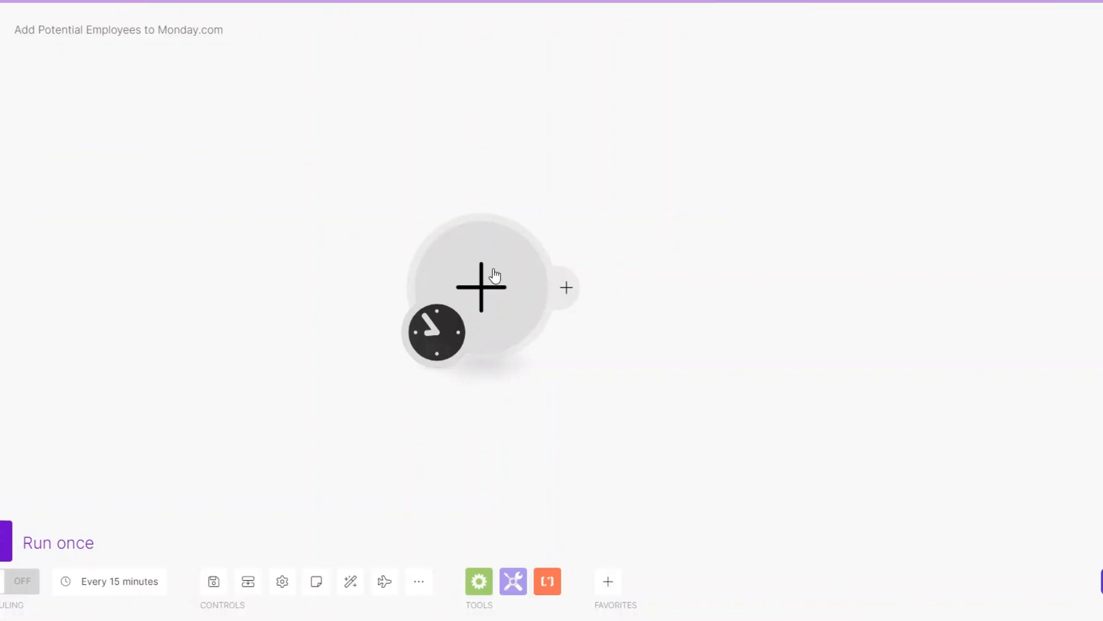
Make Typeform Watch Responses the scenario's first module
left_click_drag(494, 270, 489, 270)
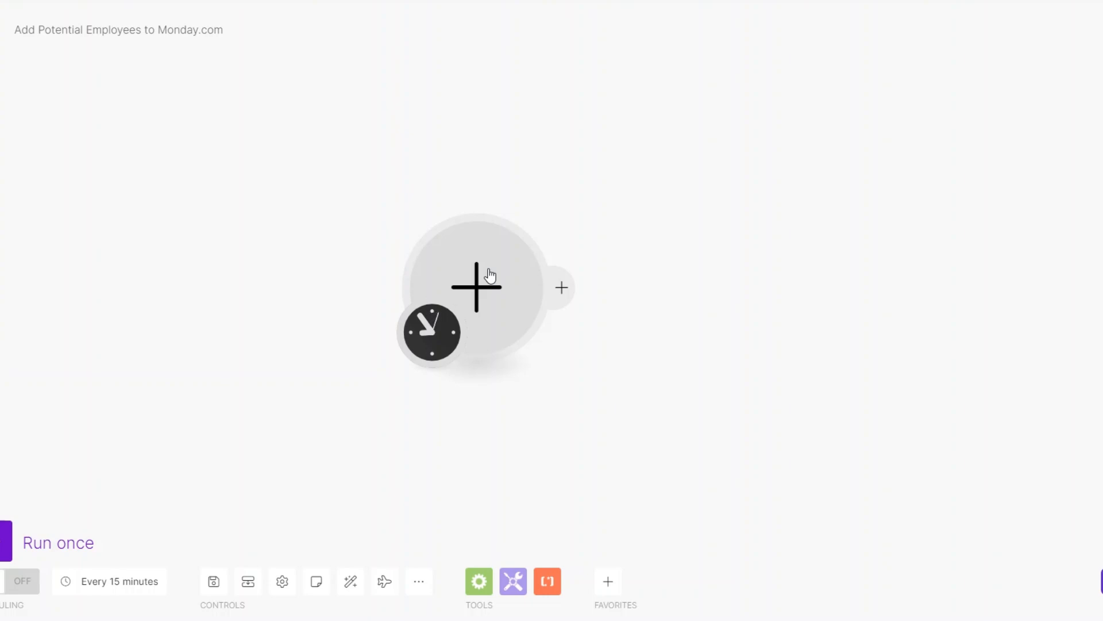
left_click(490, 274)
left_click(612, 292)
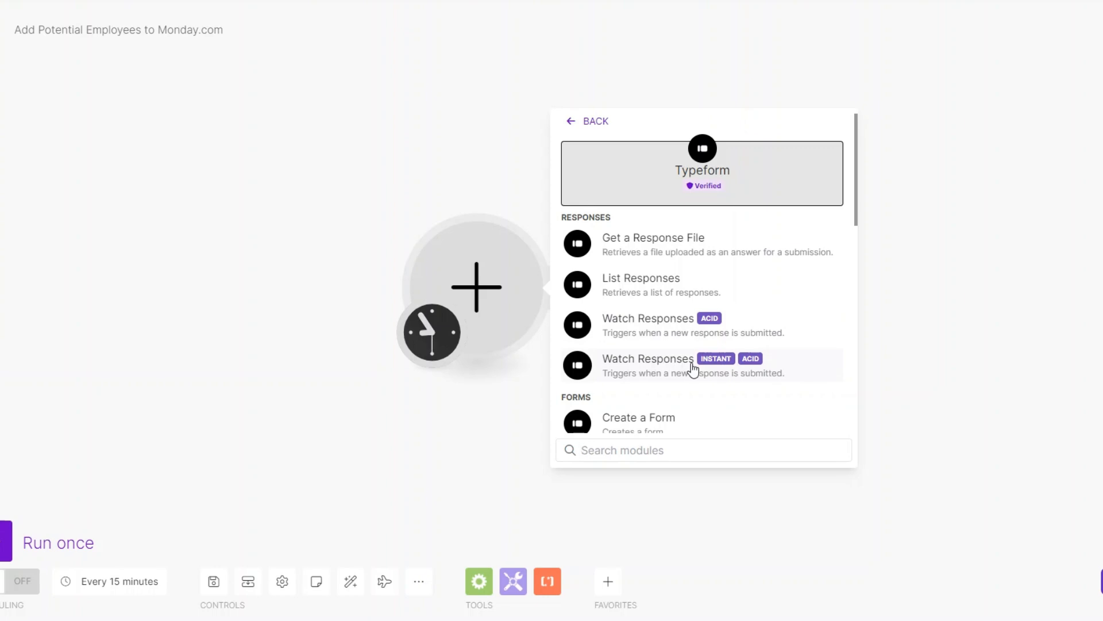
left_click(676, 319)
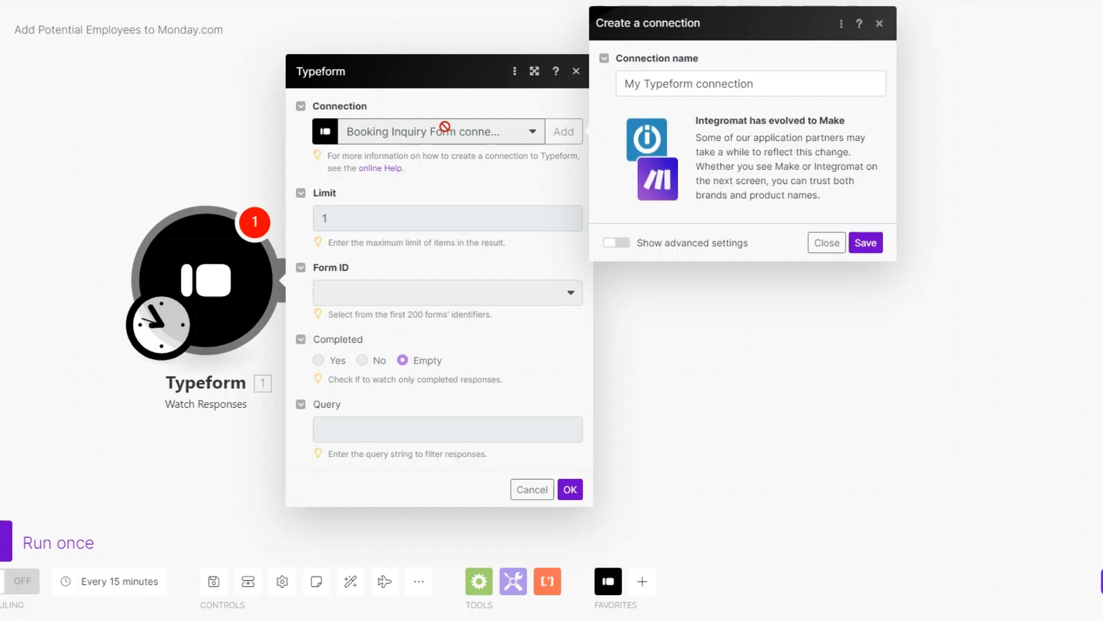
Save a 'Hiring Form' connection, watch the Employee Hiring Form, and process from now on
left_click_drag(694, 84, 612, 92)
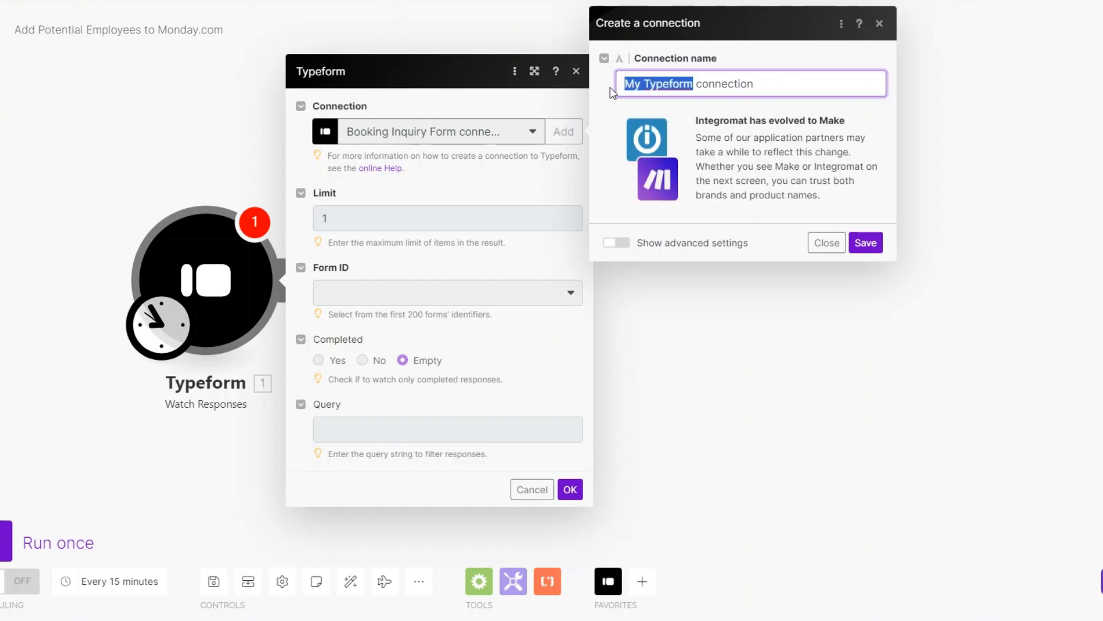
type("Hiring F")
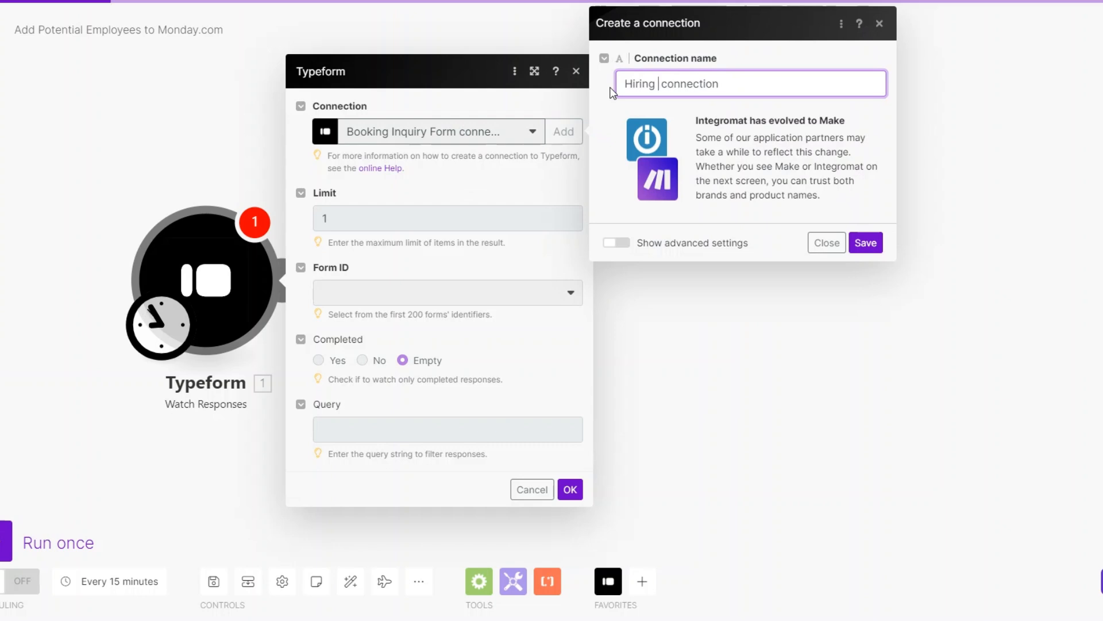
type("orm")
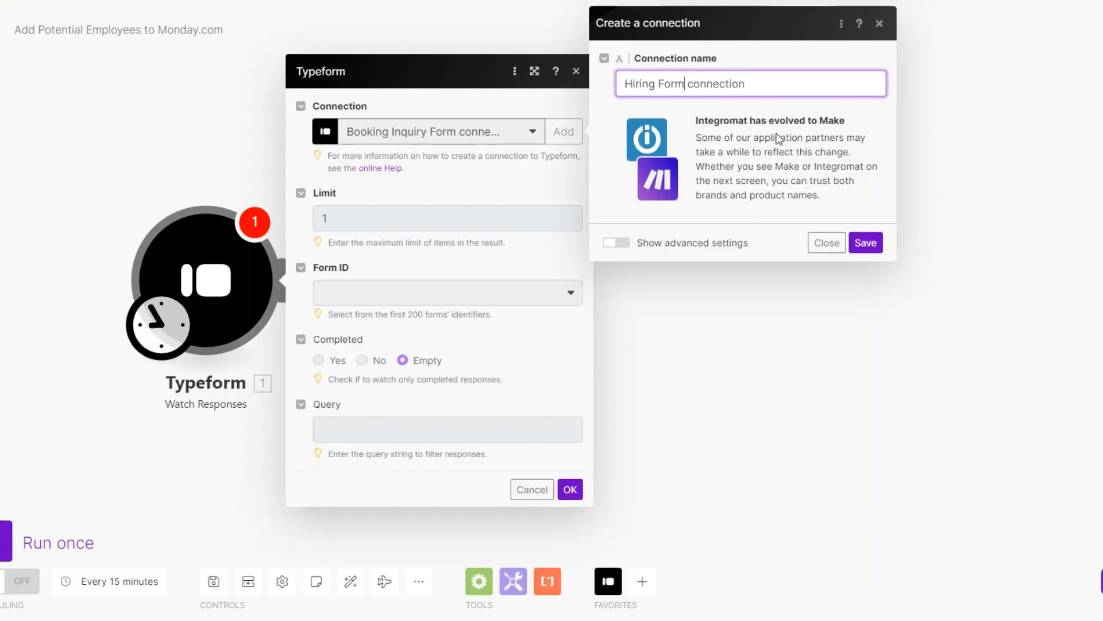
left_click(868, 246)
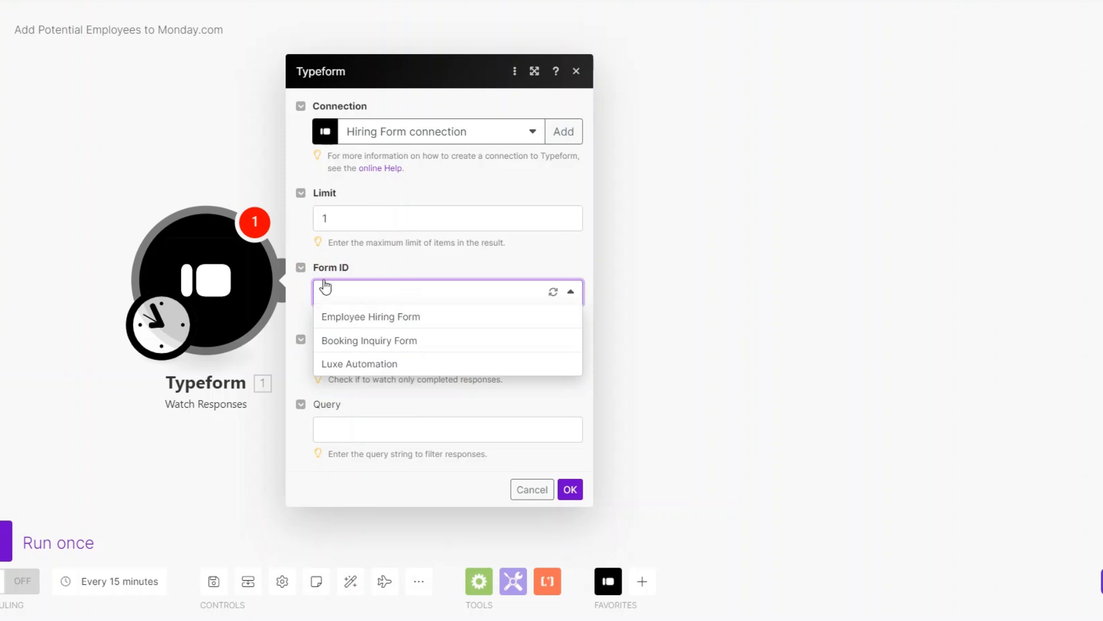
left_click(351, 318)
left_click(568, 527)
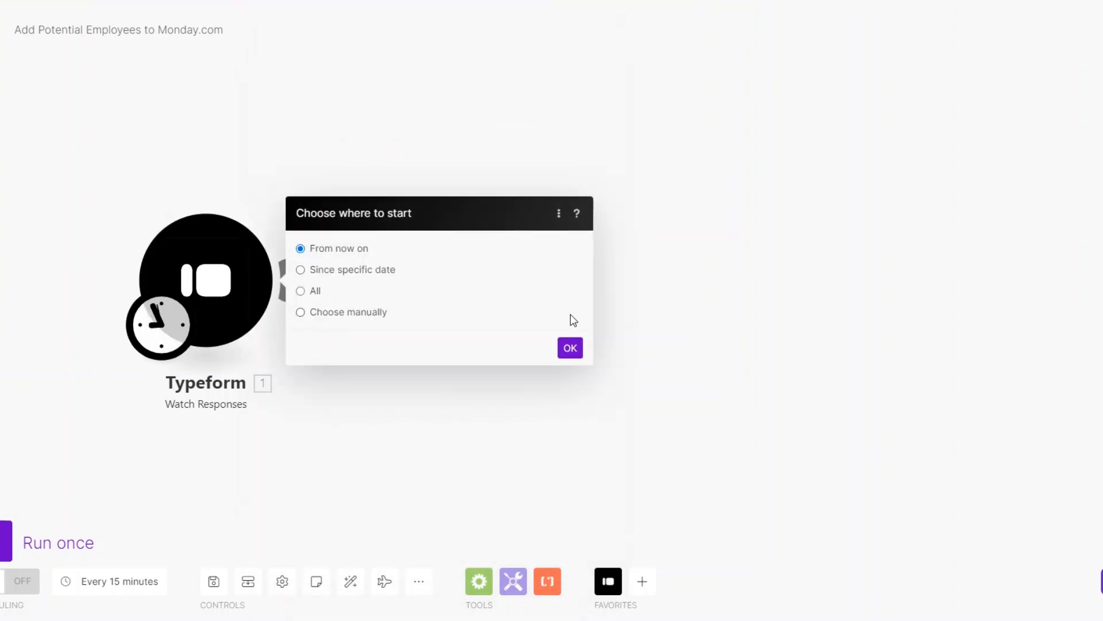
left_click(567, 349)
left_click(295, 280)
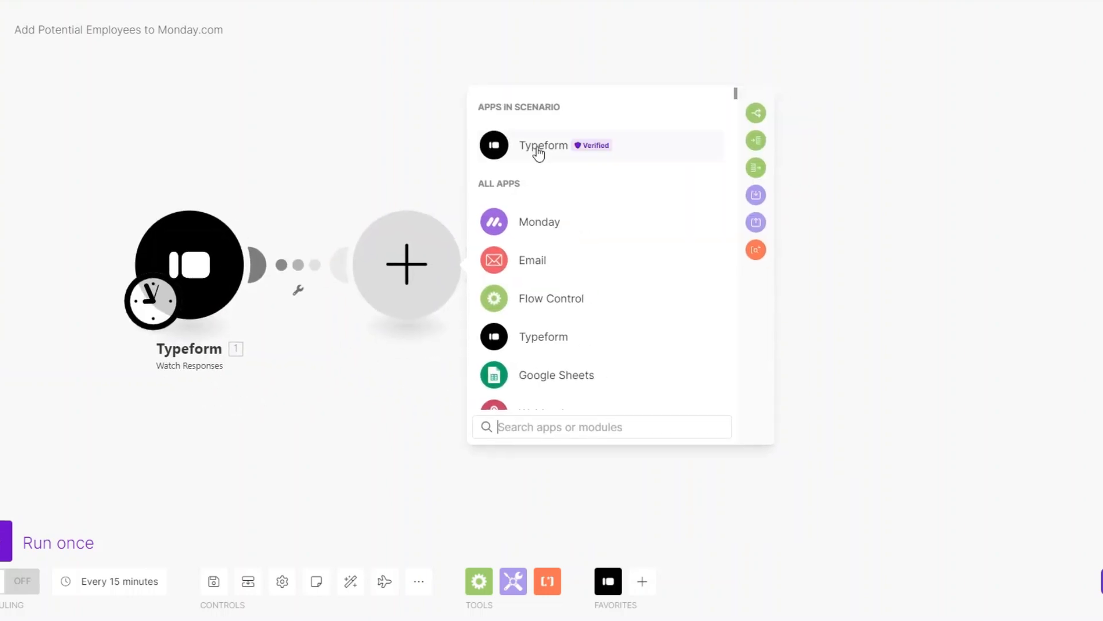
Add a Tools Sleep step after the trigger with a delay of 3
scroll(547, 264, "down", 3)
left_click(543, 284)
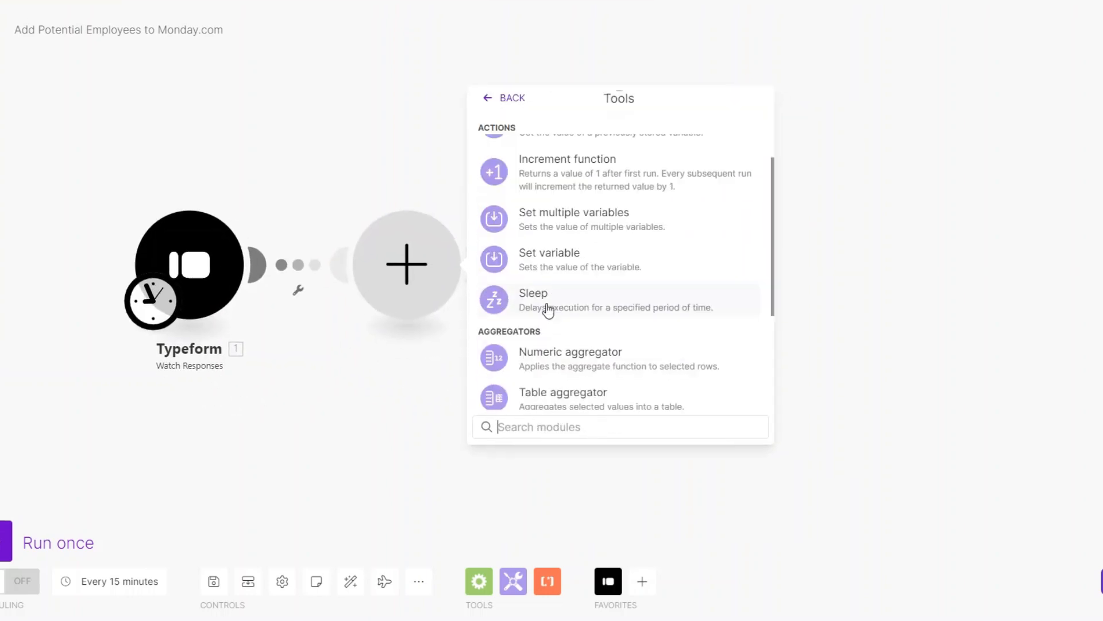
scroll(563, 340, "down", 1)
left_click(560, 340)
left_click_drag(557, 257, 502, 254)
type("3")
left_click(755, 341)
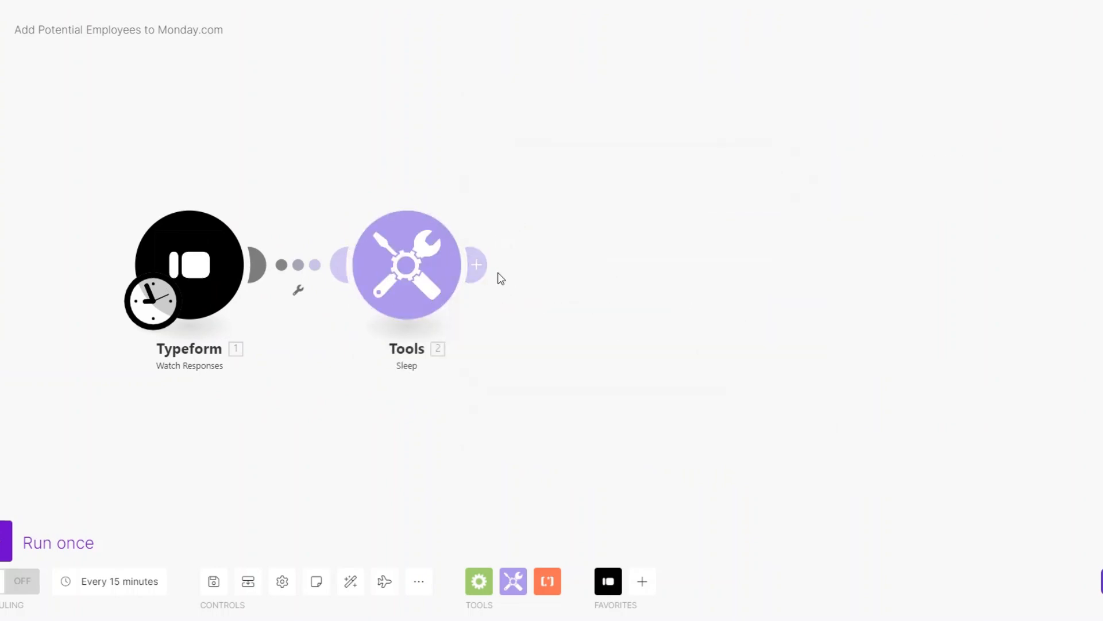
Add Typeform List Responses for the Employee Hiring Form with its limit set to 1
left_click(476, 264)
left_click(770, 256)
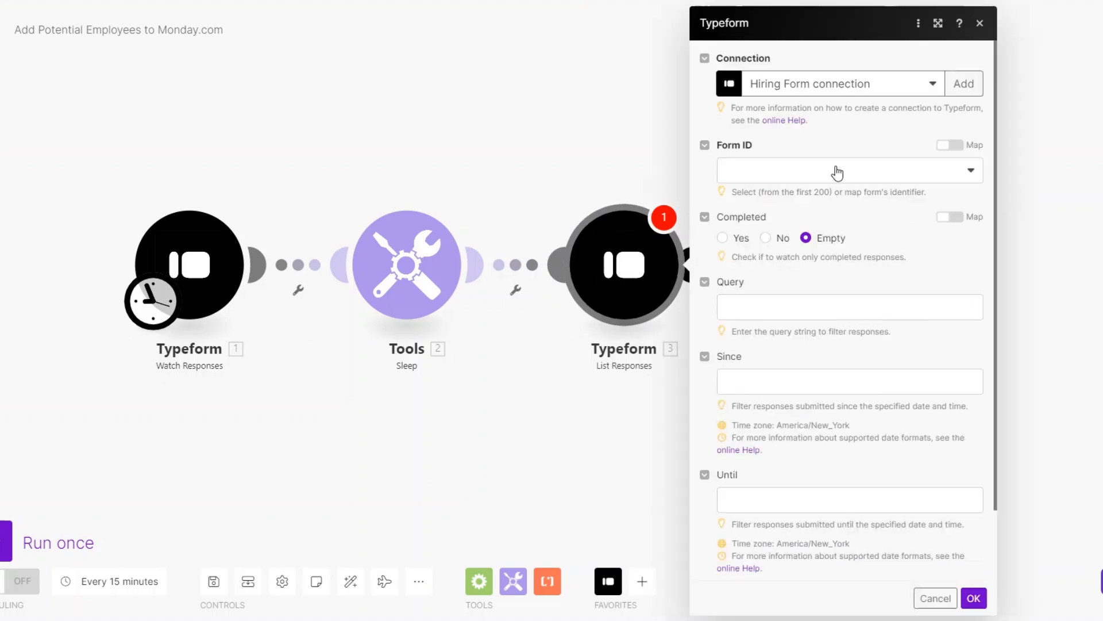
left_click(769, 170)
left_click(767, 191)
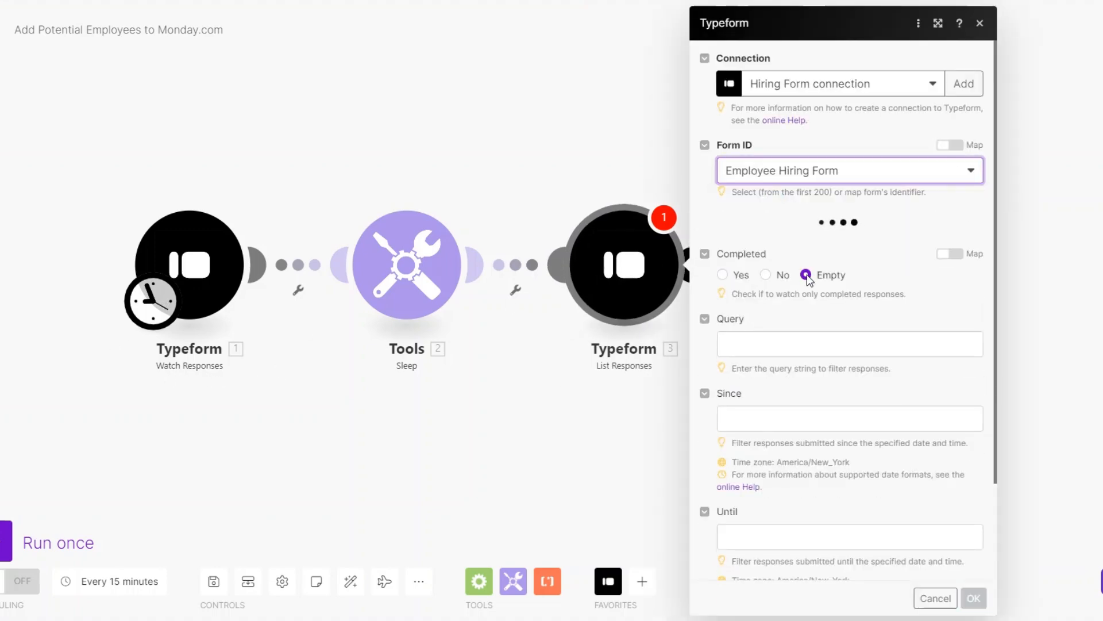
scroll(807, 275, "down", 3)
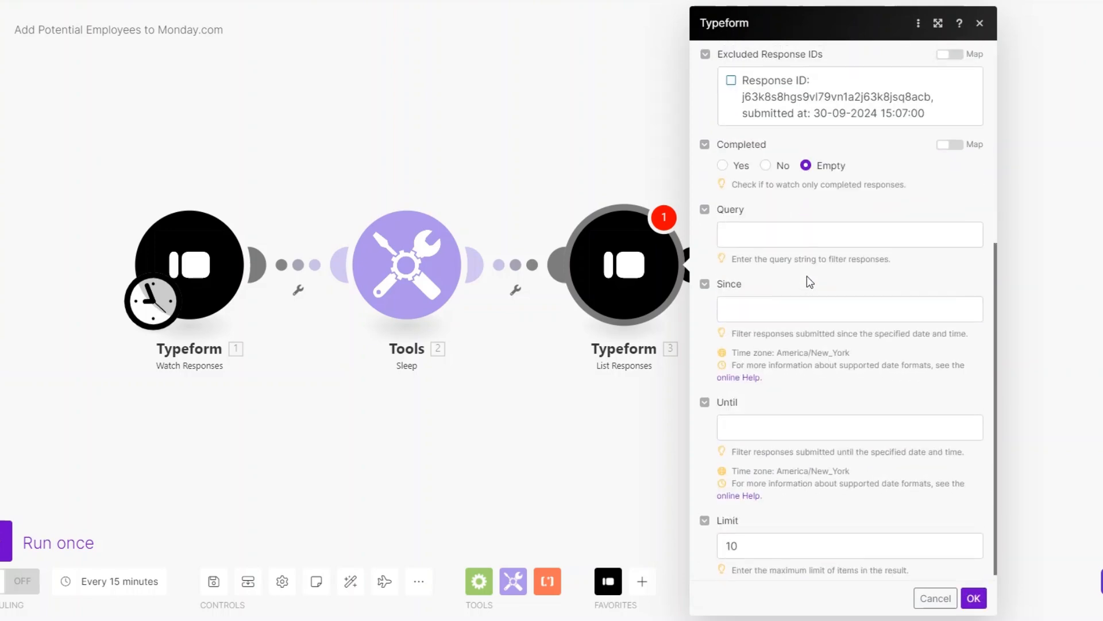
left_click(796, 537)
key("BackSpace")
left_click(974, 598)
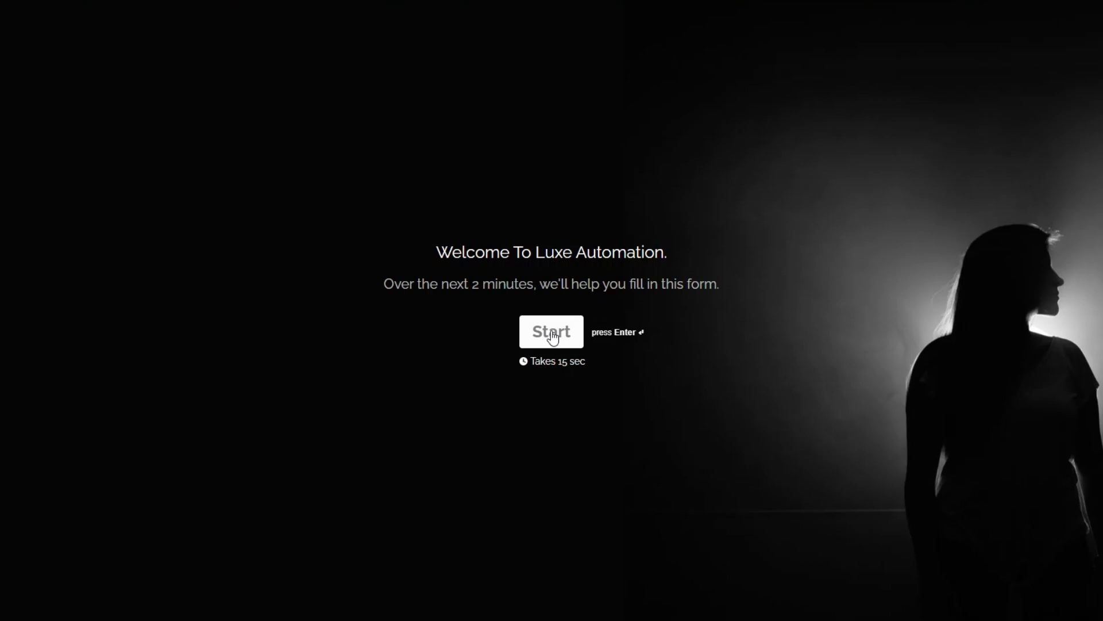
Start the live form and enter the test applicant's first name, last name and phone number
left_click(552, 337)
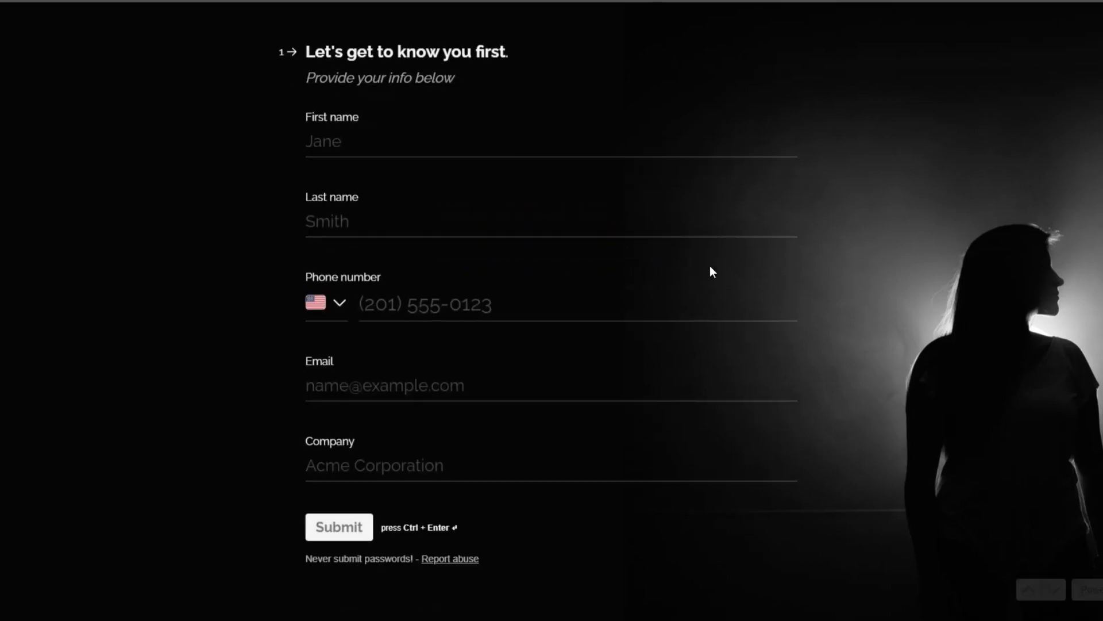
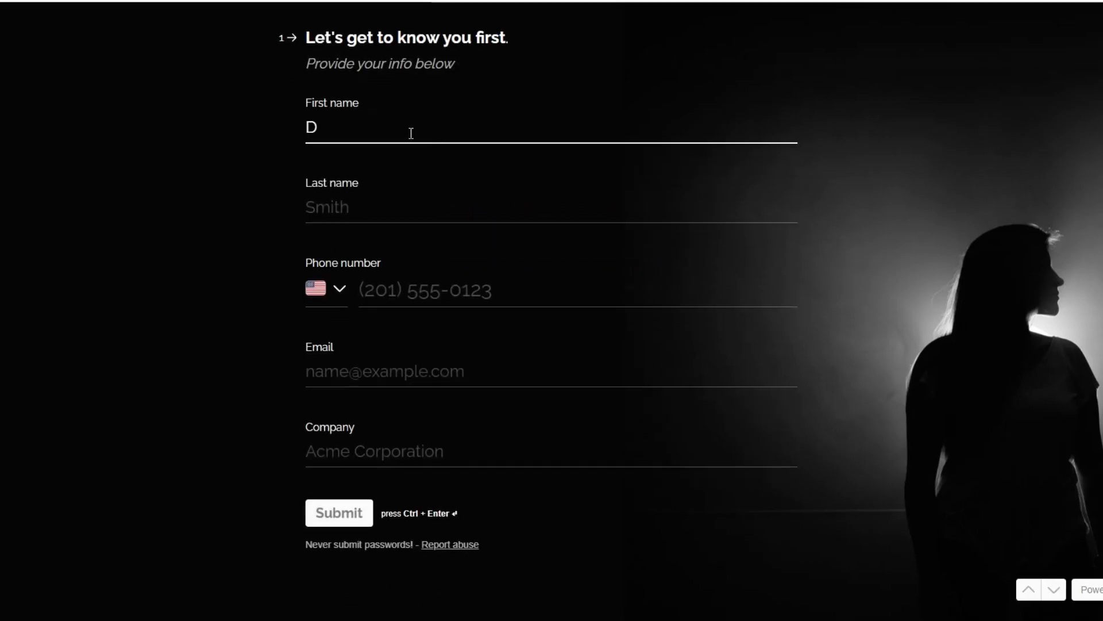
left_click(408, 210)
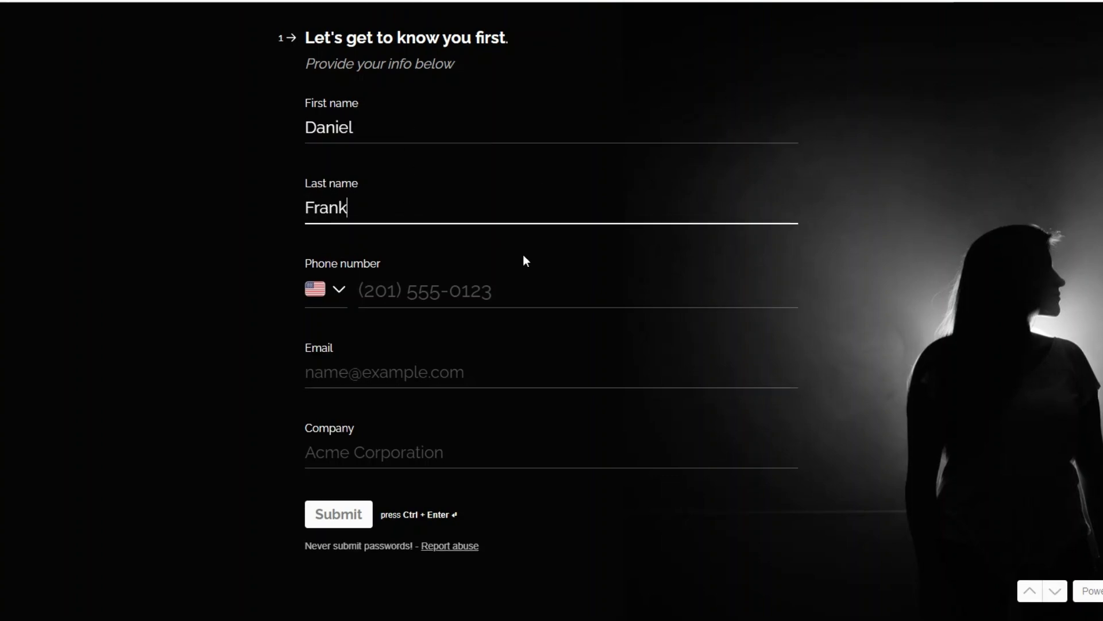
left_click(444, 296)
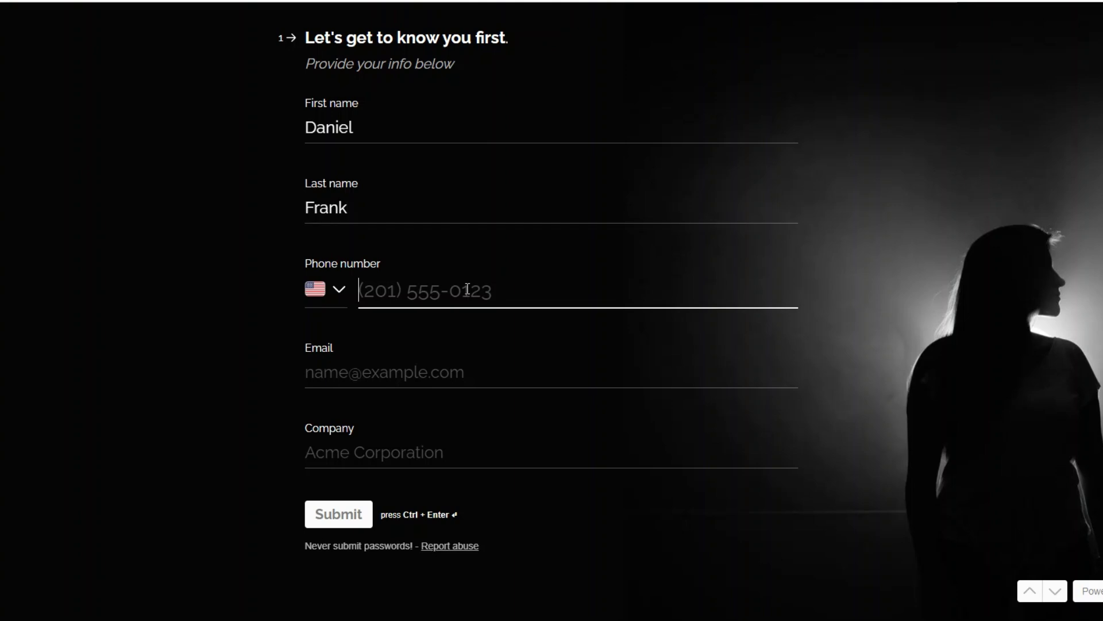
Enter the applicant's e-mail address and company name, then submit the response
left_click(402, 370)
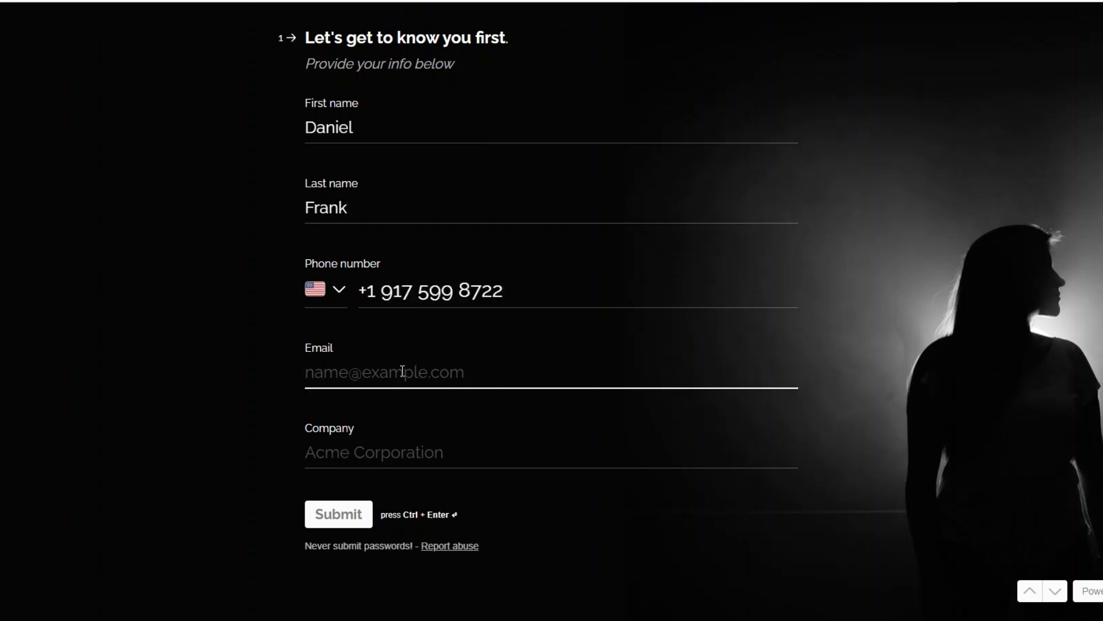
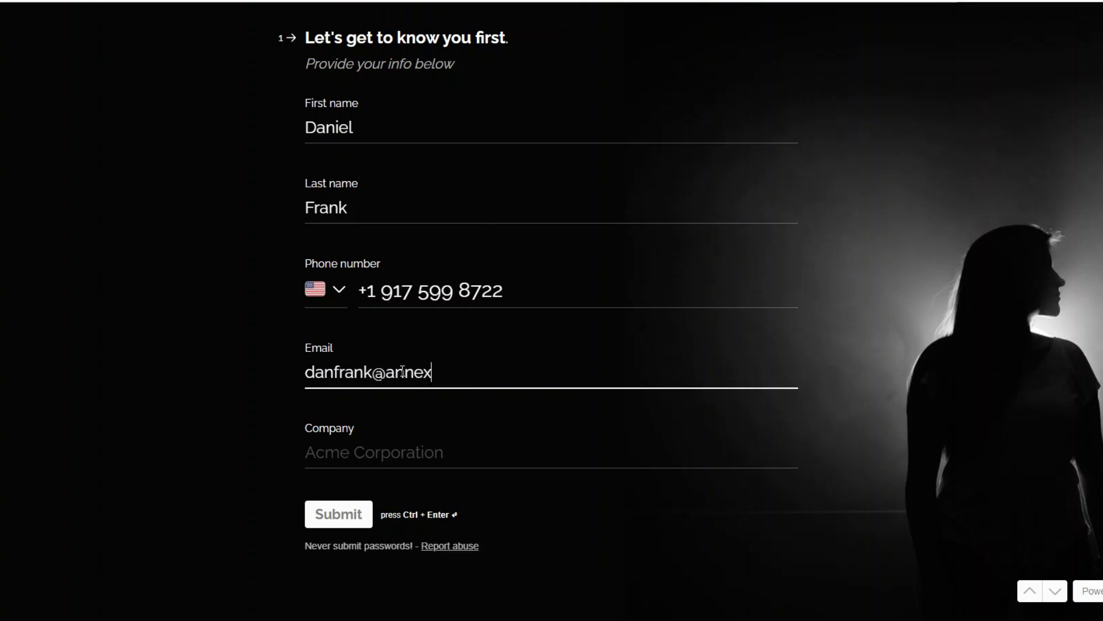
left_click(407, 459)
type("Ann")
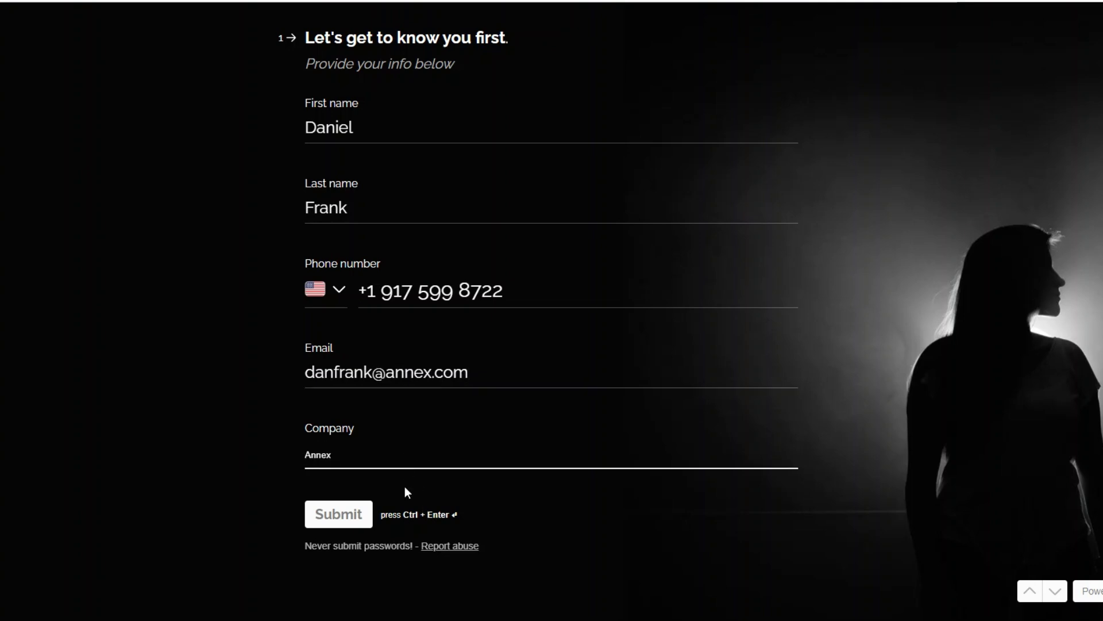
type("ex")
left_click(187, 467)
left_click(333, 518)
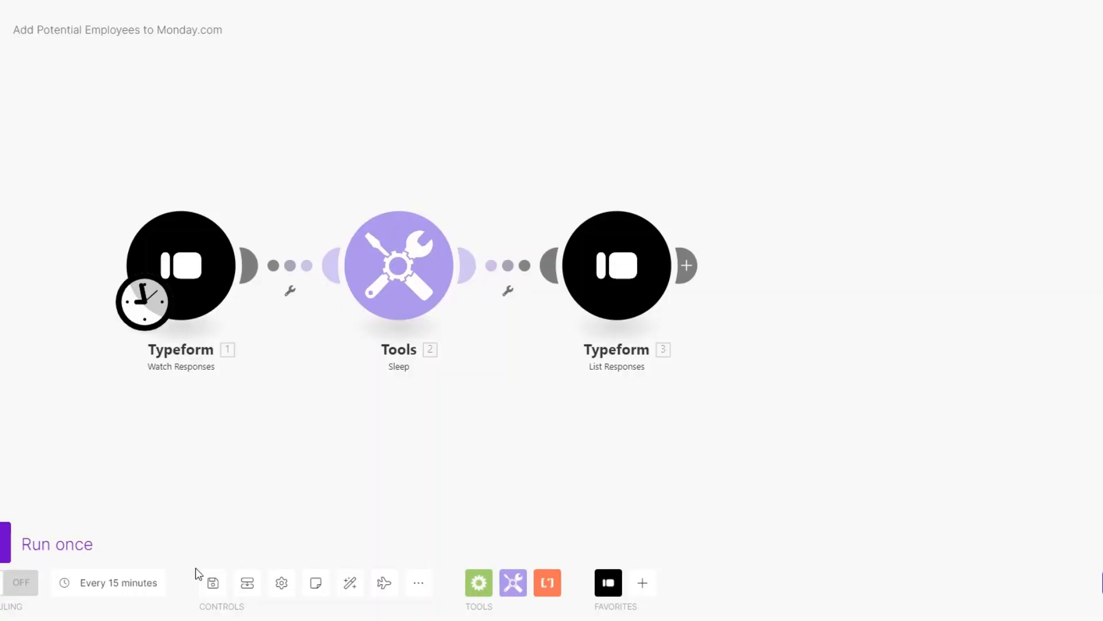
Run the scenario once and review the trigger's mappable answers in its output
left_click(40, 555)
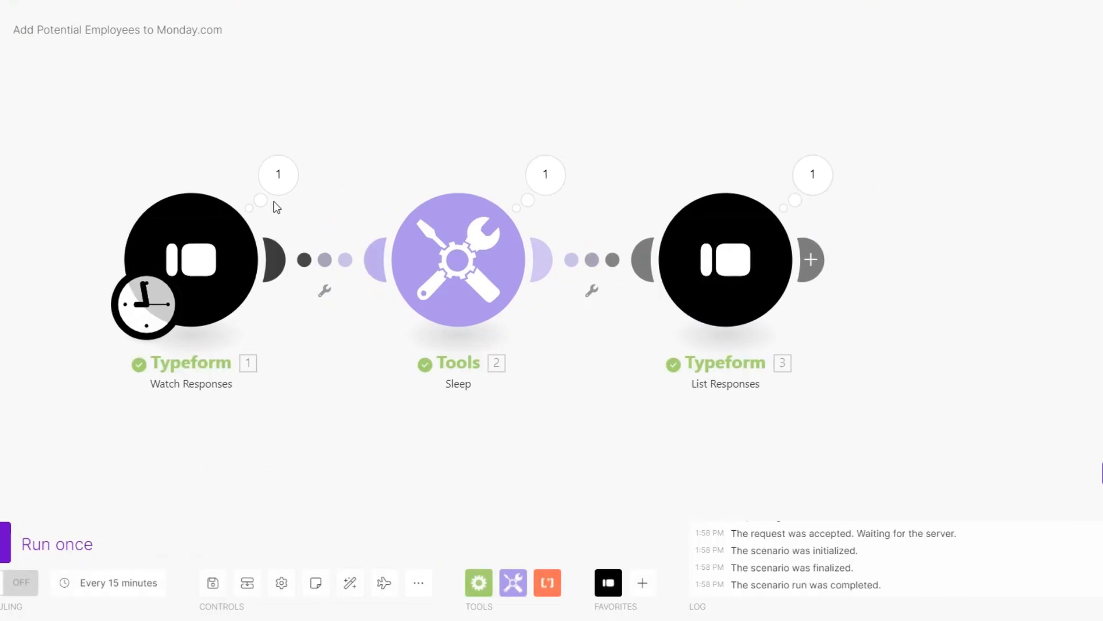
left_click(278, 175)
left_click(364, 279)
left_click_drag(526, 285, 604, 327)
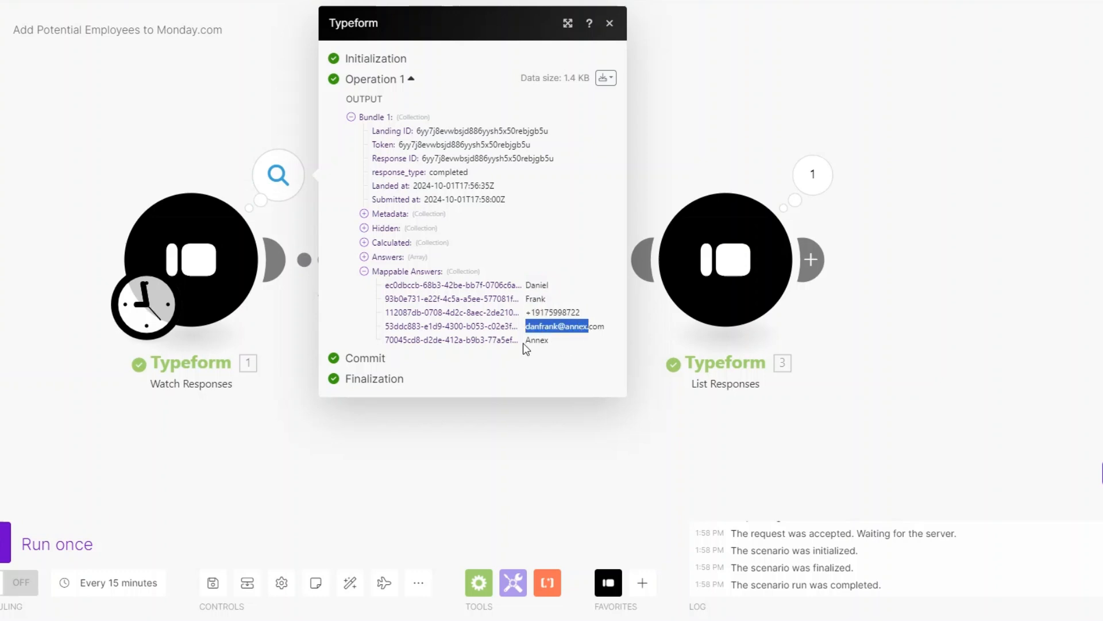
left_click_drag(525, 343, 567, 345)
left_click(574, 455)
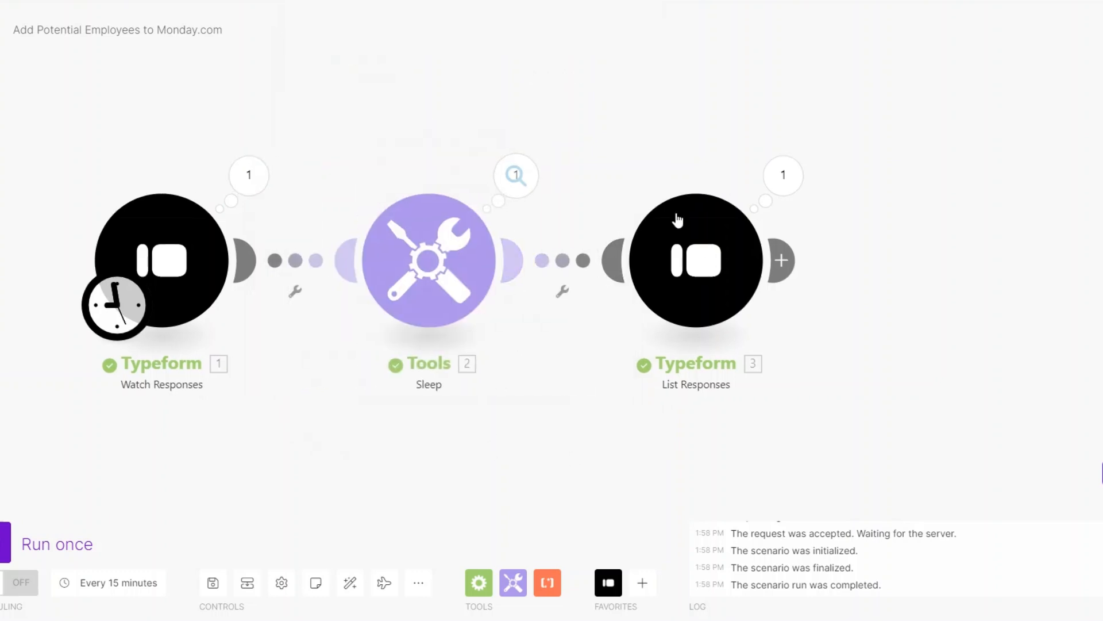
Review the List Responses output's mappable answers
left_click(773, 189)
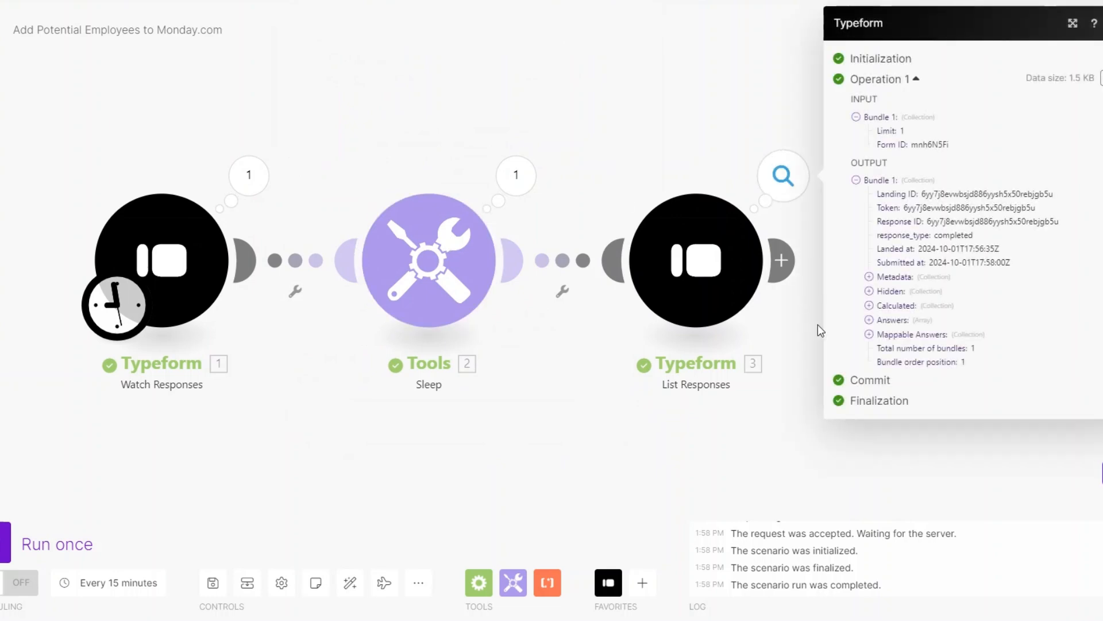
left_click(888, 338)
left_click(457, 414)
scroll(446, 434, "down", 1)
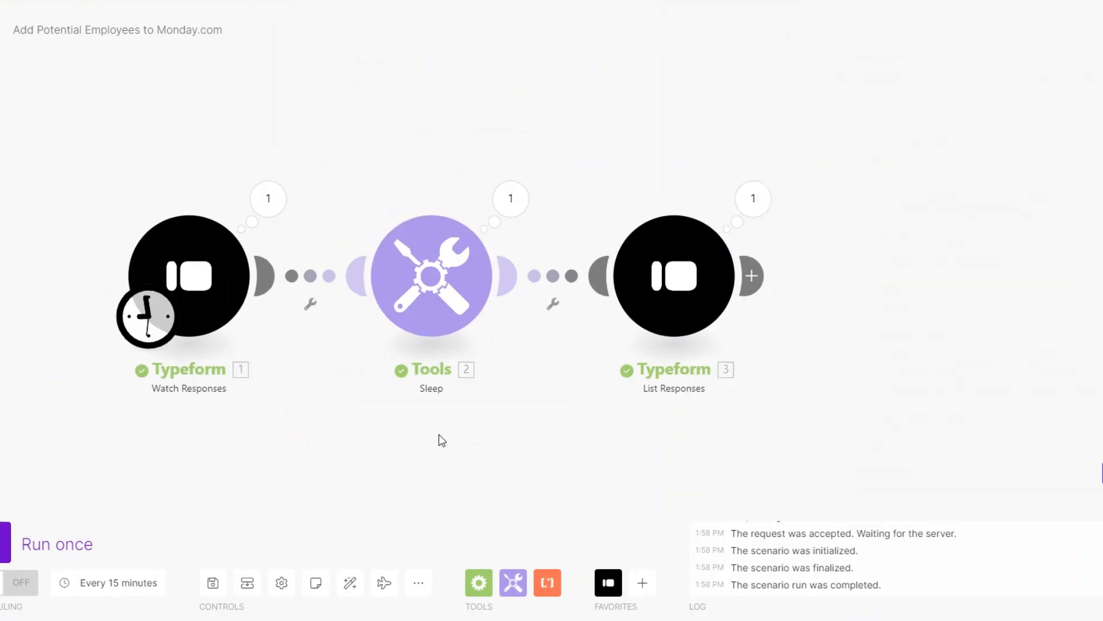
left_click_drag(444, 434, 357, 417)
left_click_drag(671, 256, 809, 257)
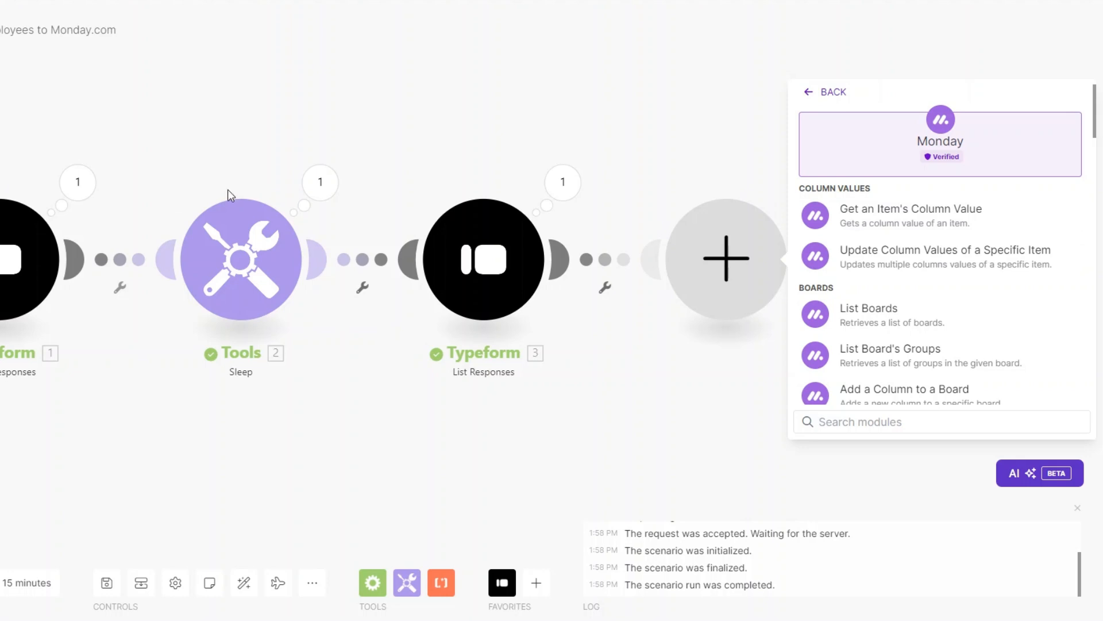
Add the Monday Create an Item module by searching 'create'
left_click(883, 422)
type("create")
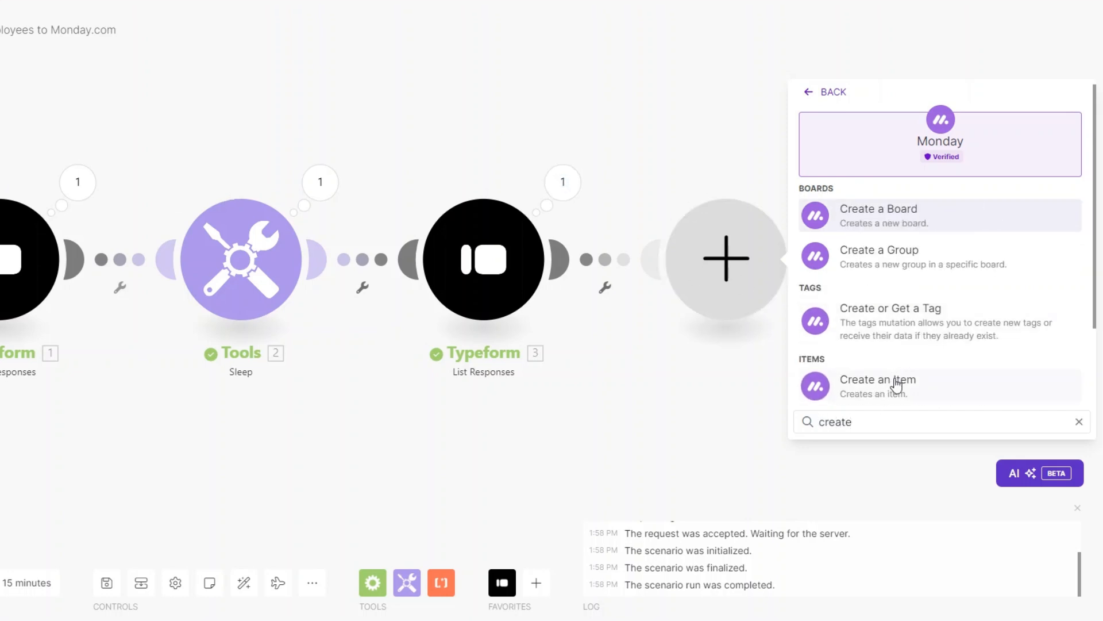
left_click(896, 380)
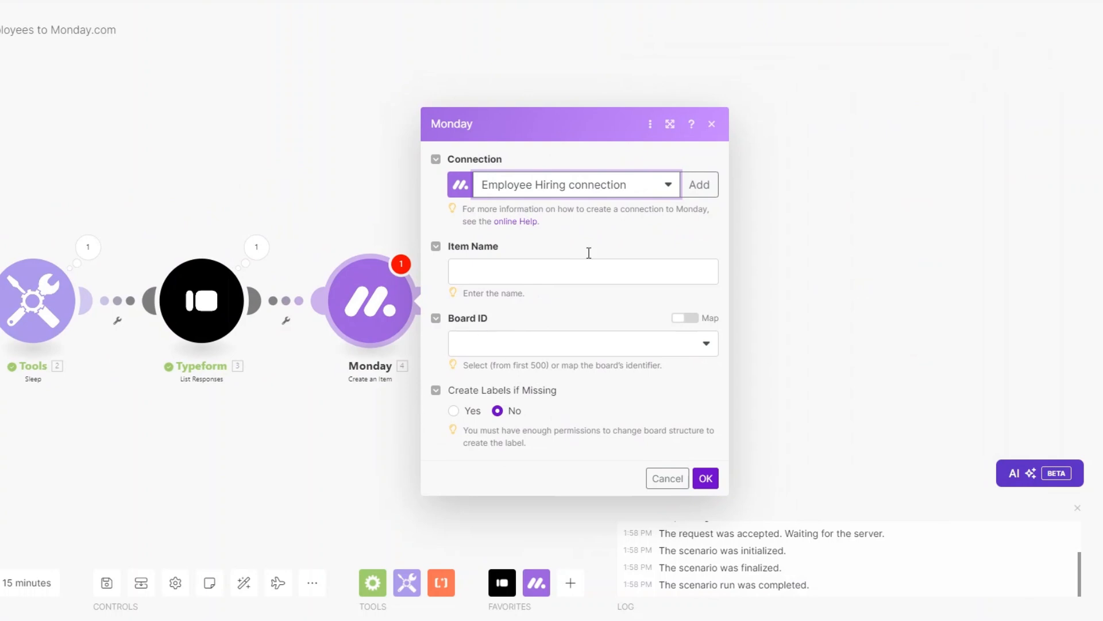
Start a new Monday connection and open the monday.com account menu for the API key
left_click(698, 184)
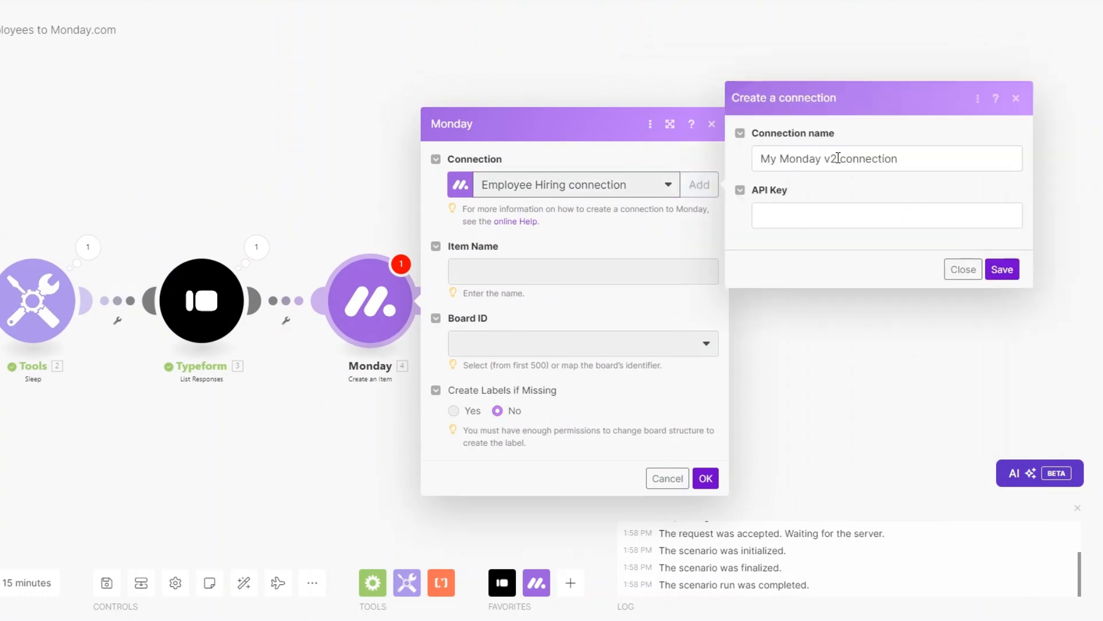
left_click(801, 216)
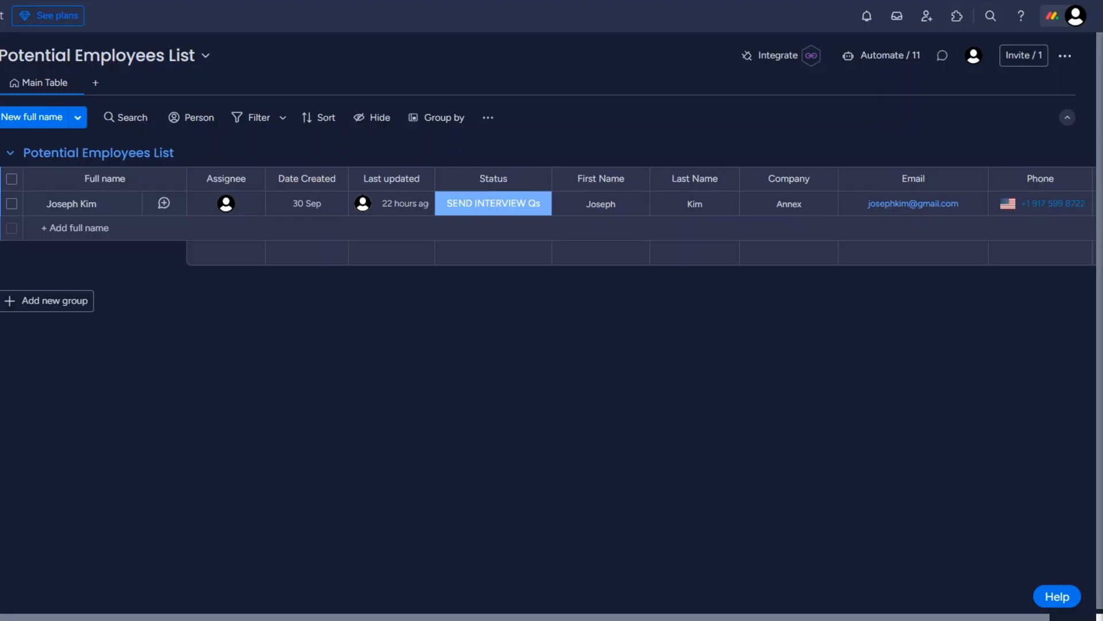
left_click(1075, 16)
Copy the Personal API Token from monday.com's Administration API tab
left_click(833, 246)
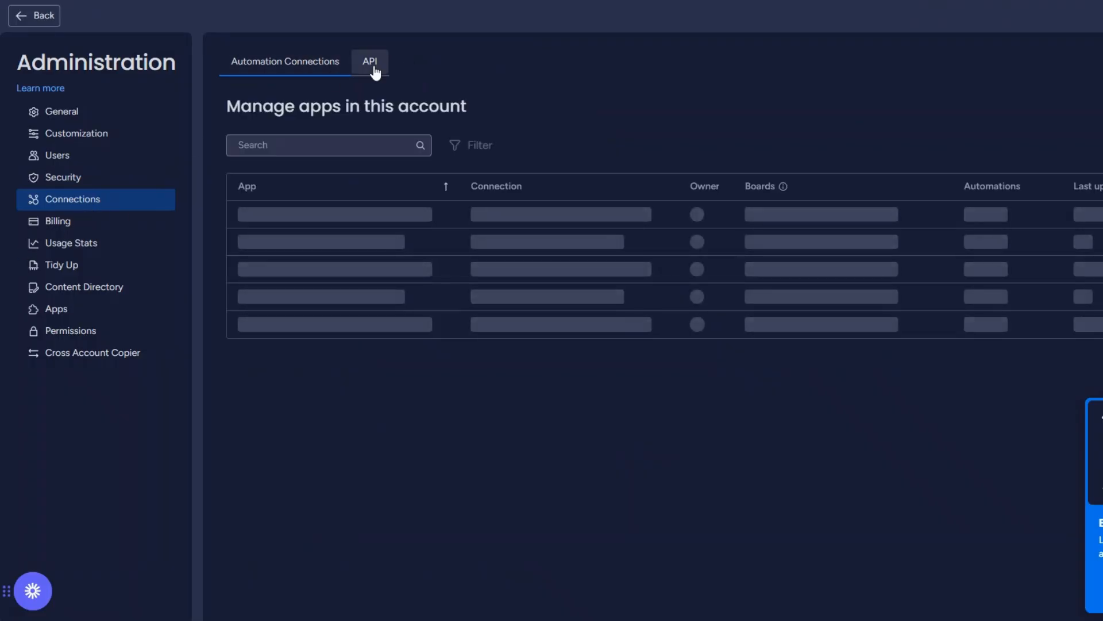
left_click(370, 66)
left_click_drag(212, 117, 328, 107)
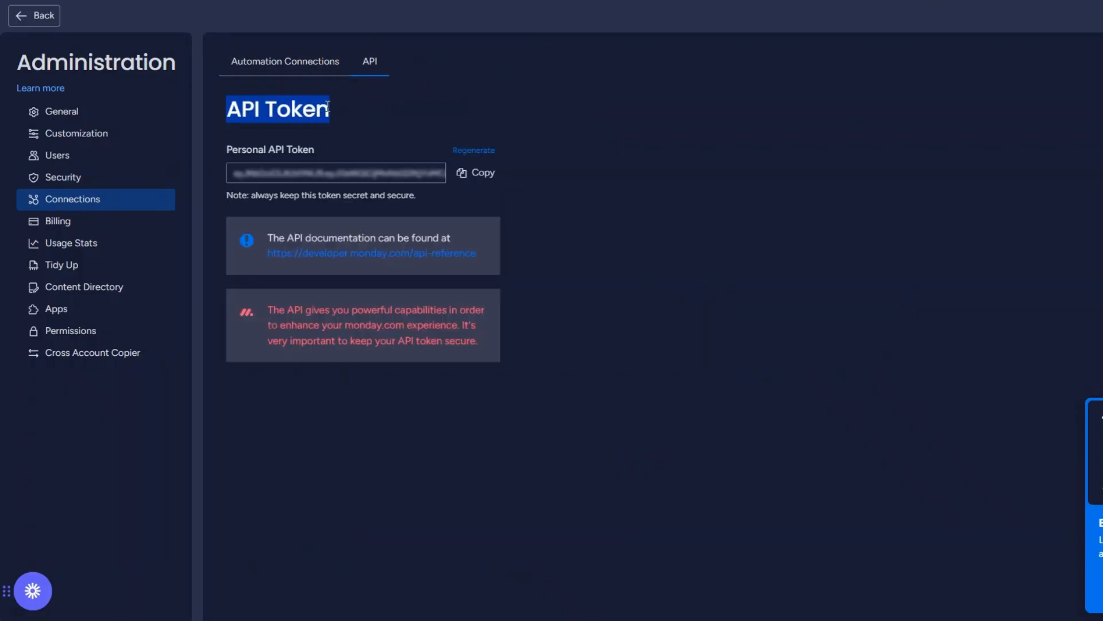
left_click(475, 173)
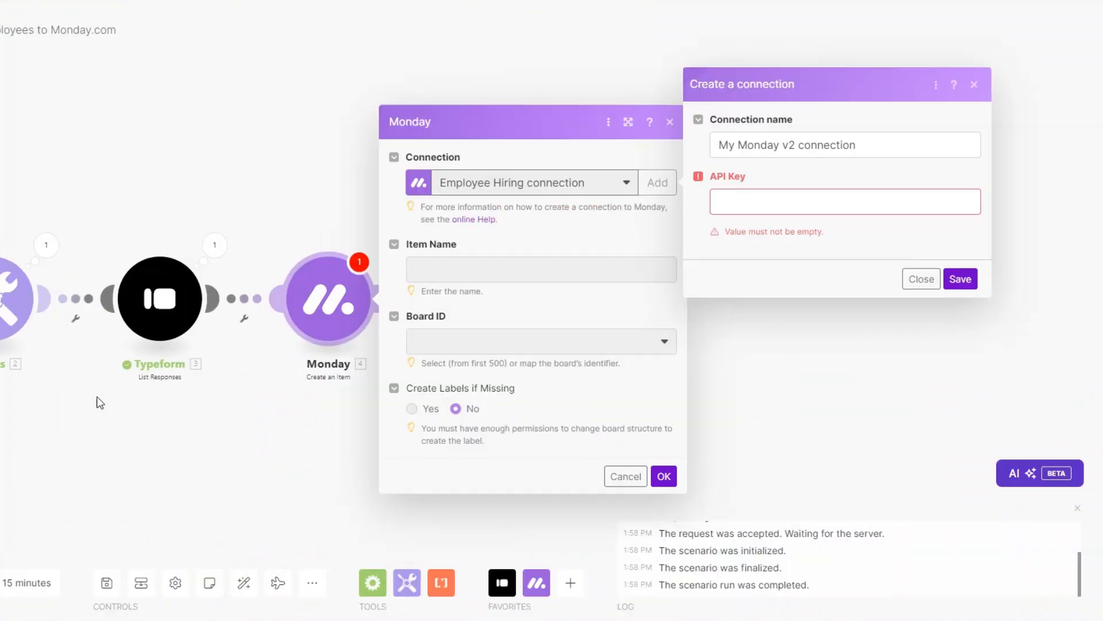
Dismiss the new connection dialog, keeping the saved Employee Hiring connection
left_click(759, 202)
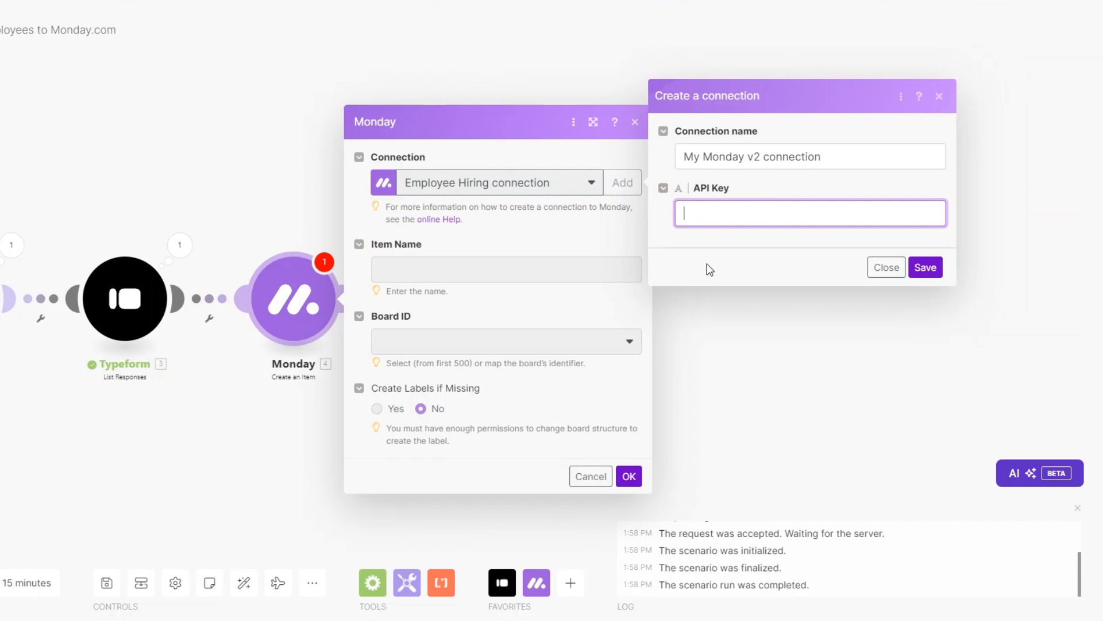
left_click(887, 279)
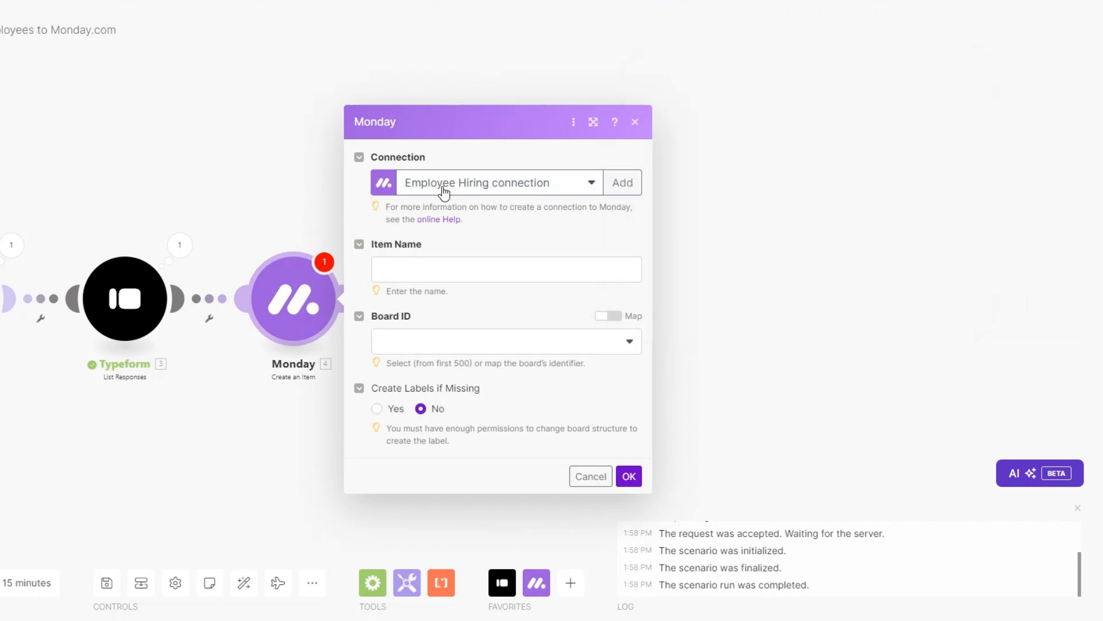
left_click_drag(108, 440, 357, 426)
left_click_drag(249, 423, 184, 402)
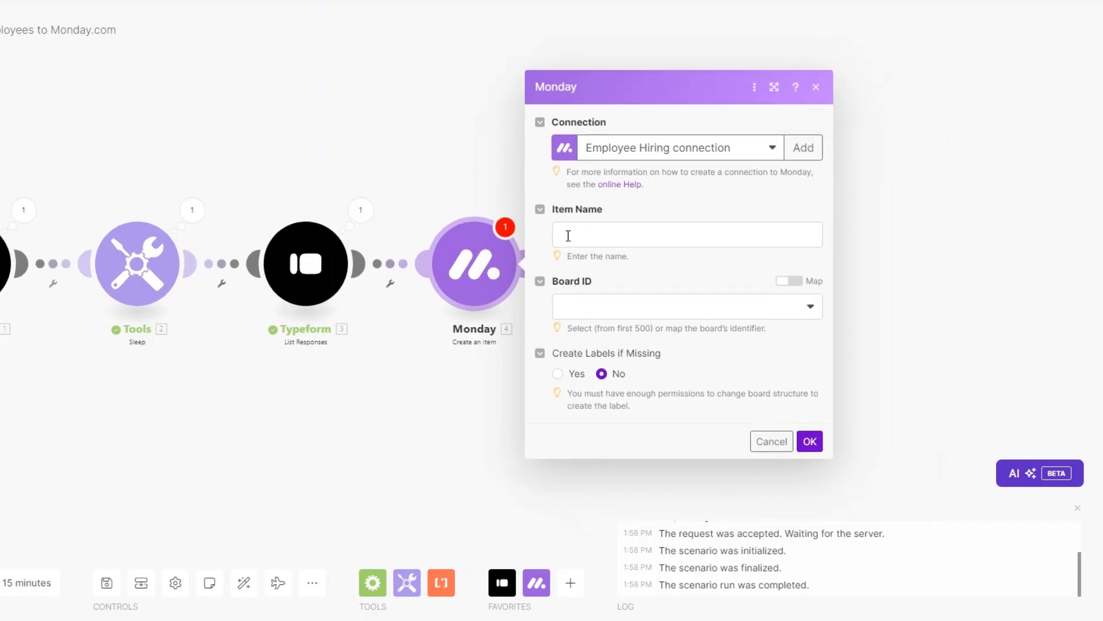
Map Item Name to the first two Typeform mappable answers from List Responses
left_click(563, 234)
left_click_drag(407, 373, 345, 369)
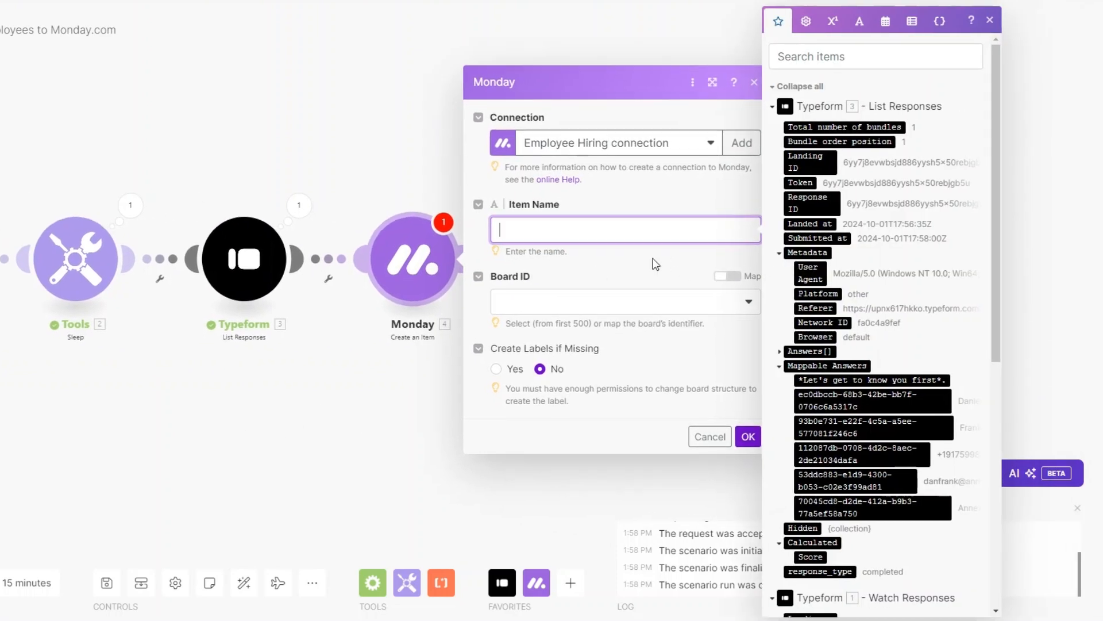
left_click(795, 399)
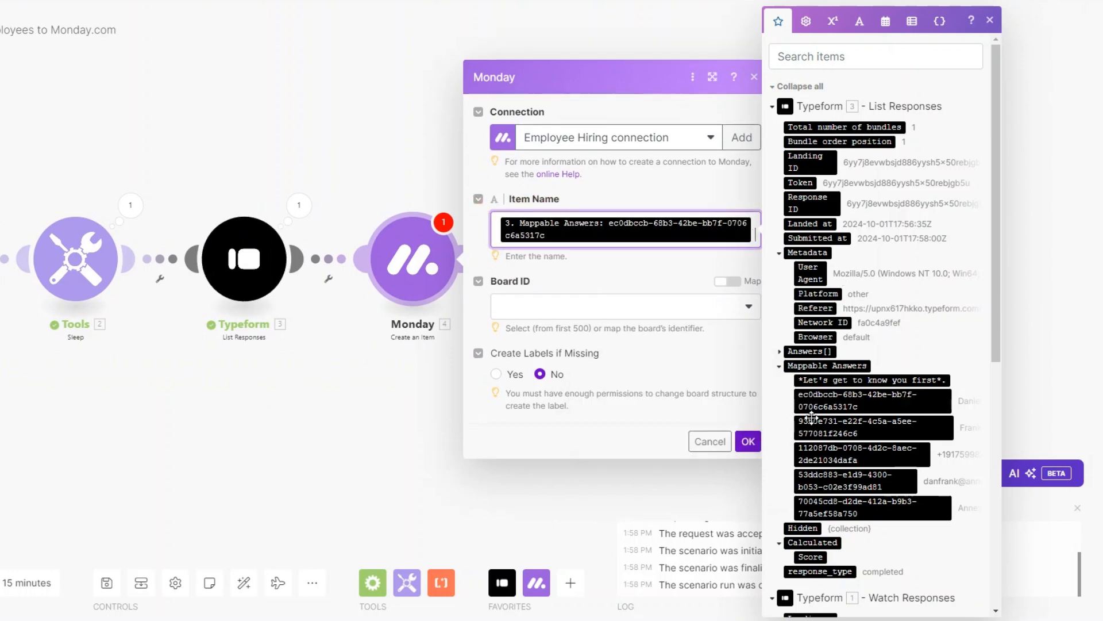
left_click(853, 427)
left_click(573, 339)
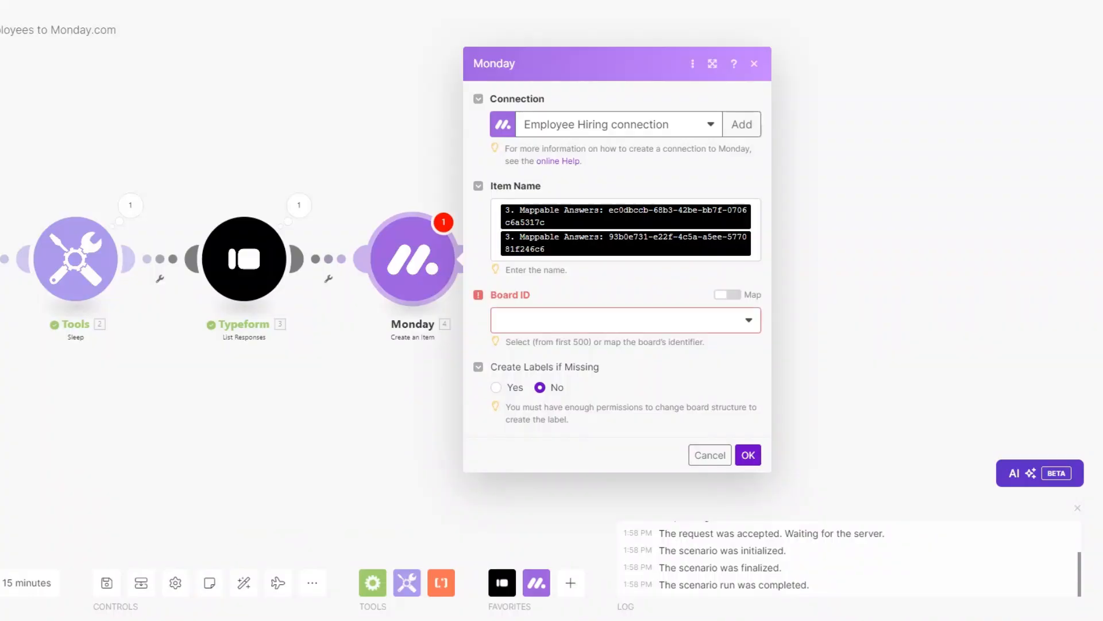
left_click(558, 322)
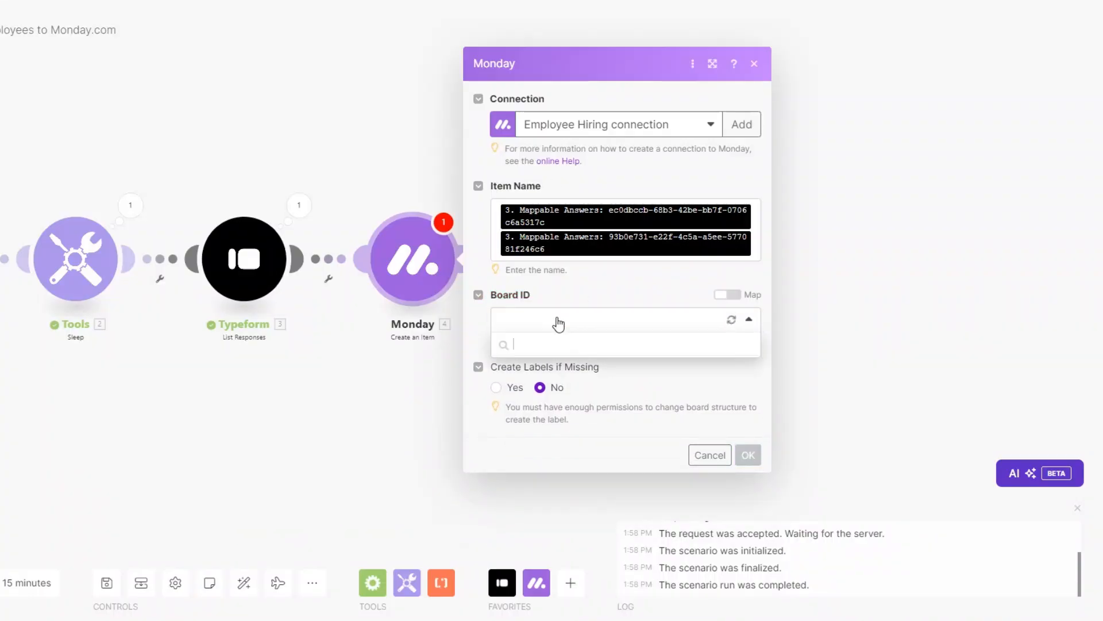
Target the Potential Employees List board and group, and add one column-value entry
left_click(539, 511)
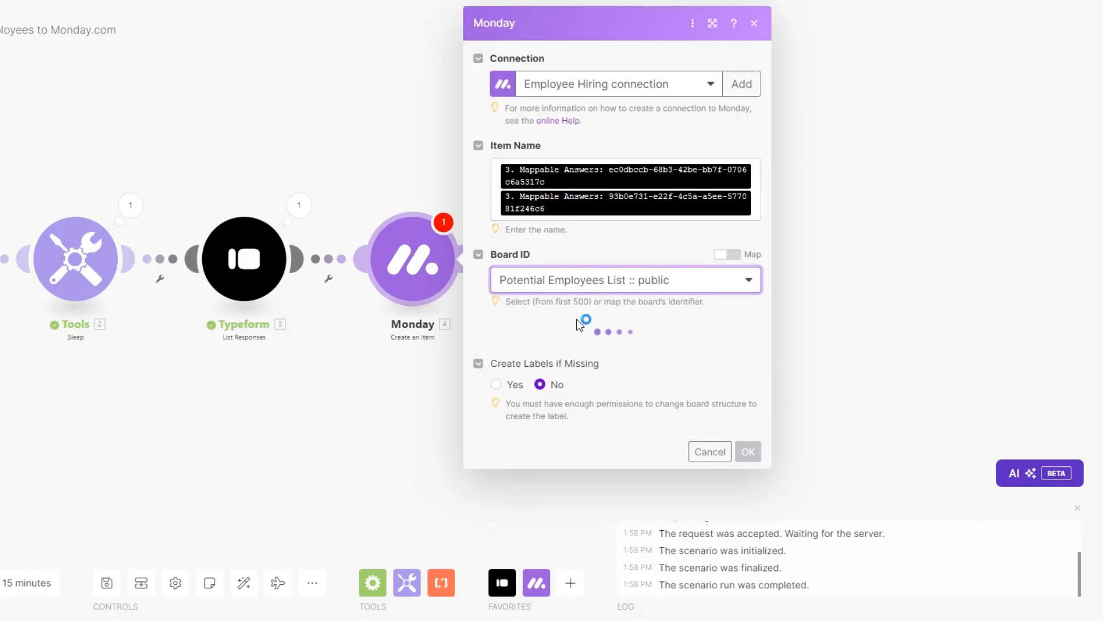
left_click(603, 360)
left_click(575, 396)
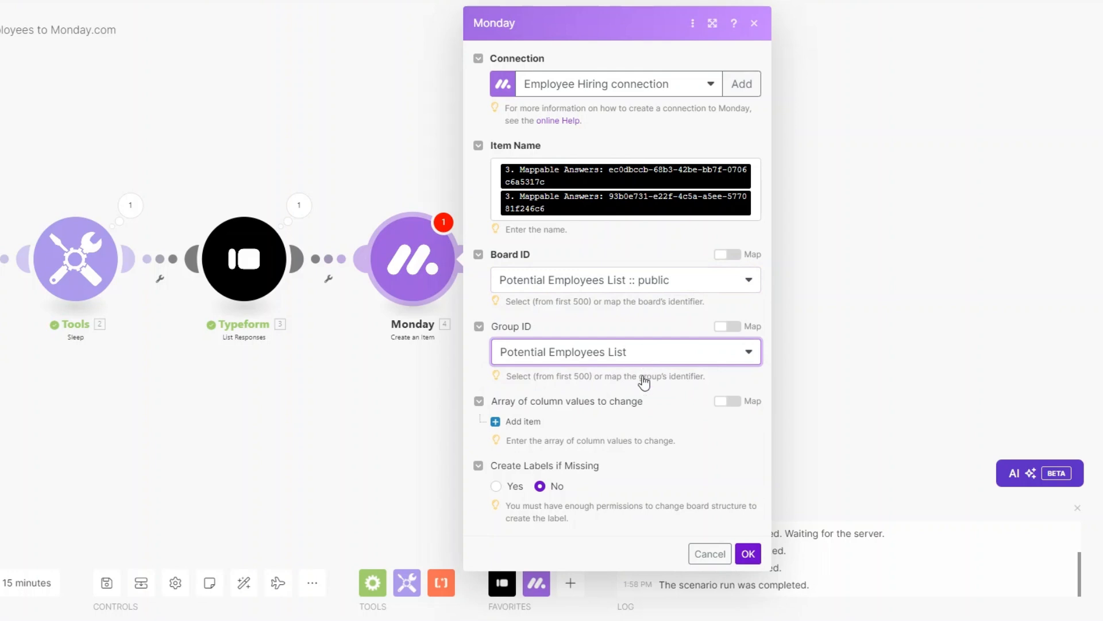
left_click(517, 421)
left_click_drag(396, 451, 308, 451)
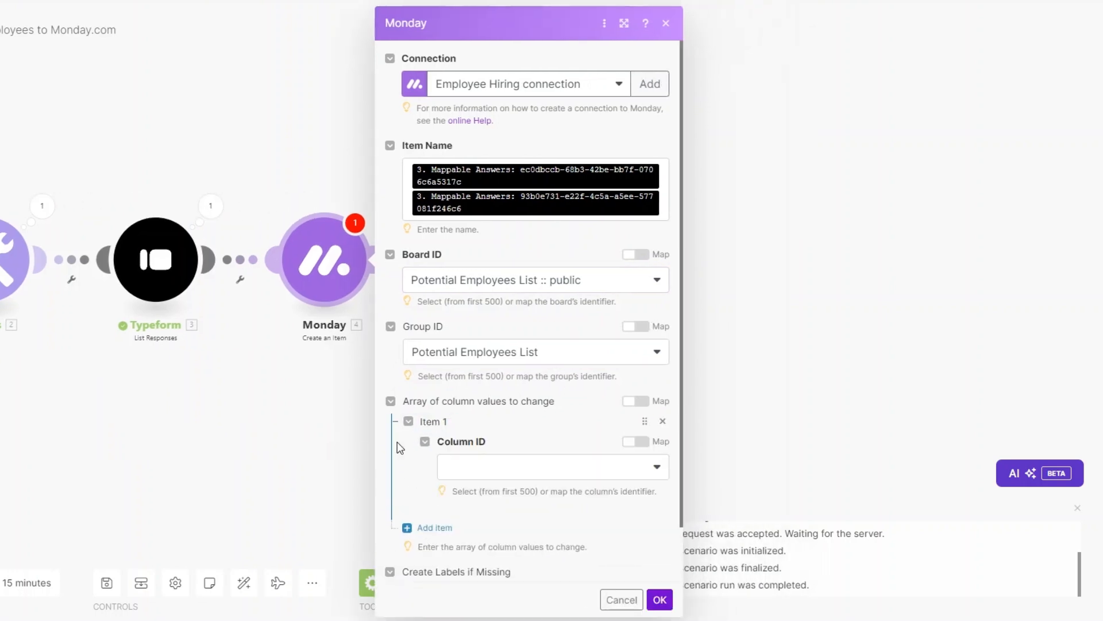
Set the Assignee column value to a team member, with the assignee kind Person
left_click(470, 467)
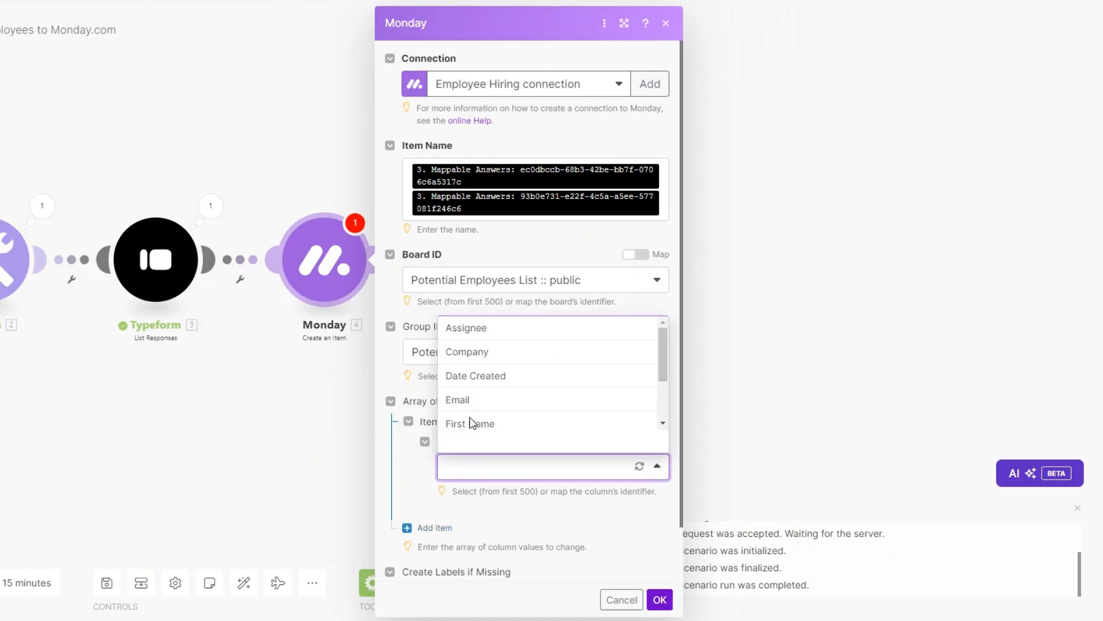
left_click(468, 333)
scroll(511, 393, "down", 2)
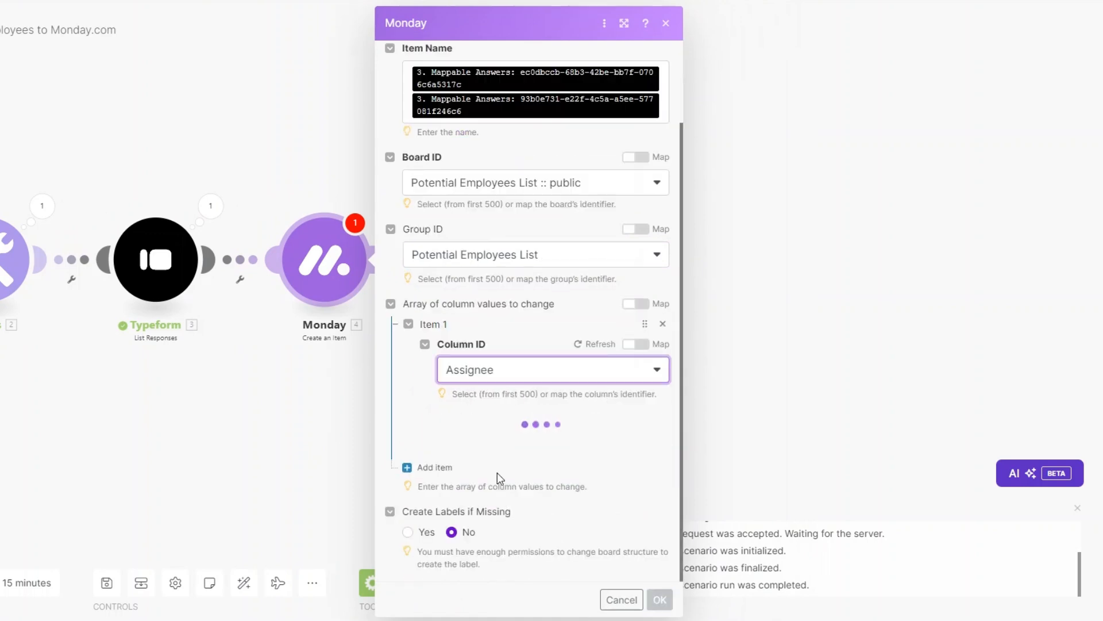
left_click(480, 458)
left_click(530, 508)
left_click(522, 483)
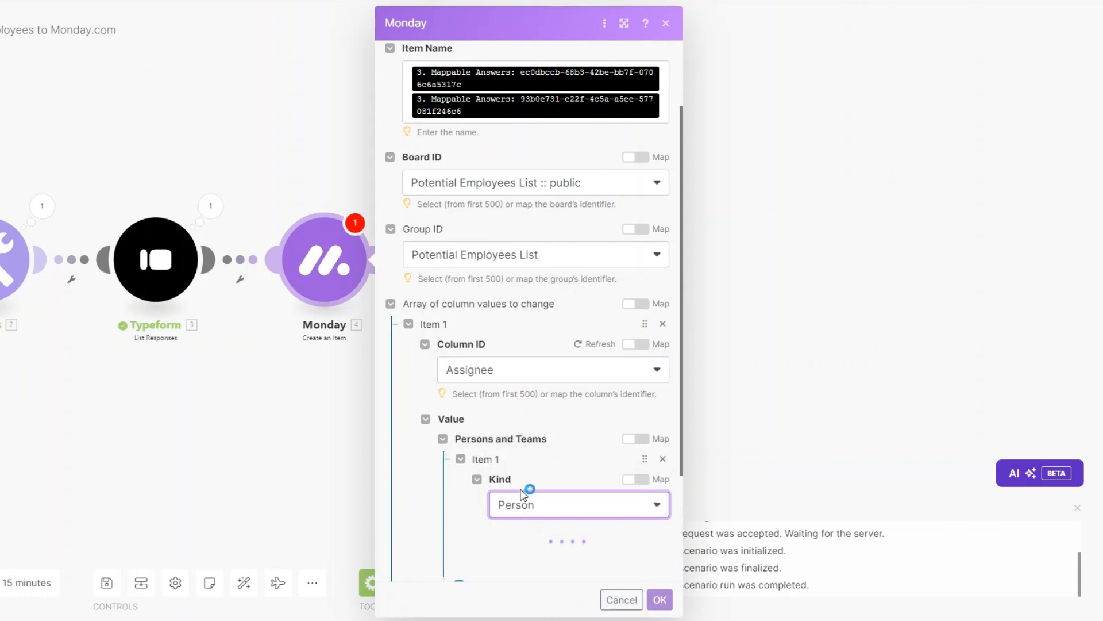
scroll(525, 496, "down", 3)
Add a Company column value mapped to the Typeform answer 70045cd8
left_click(431, 467)
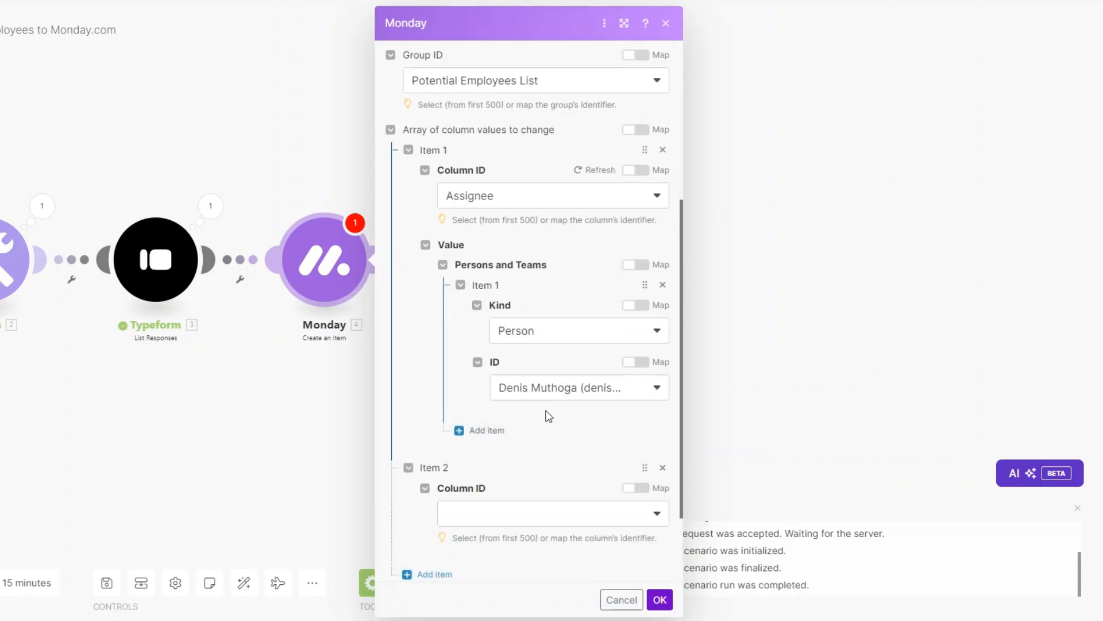
scroll(546, 414, "down", 2)
left_click(545, 414)
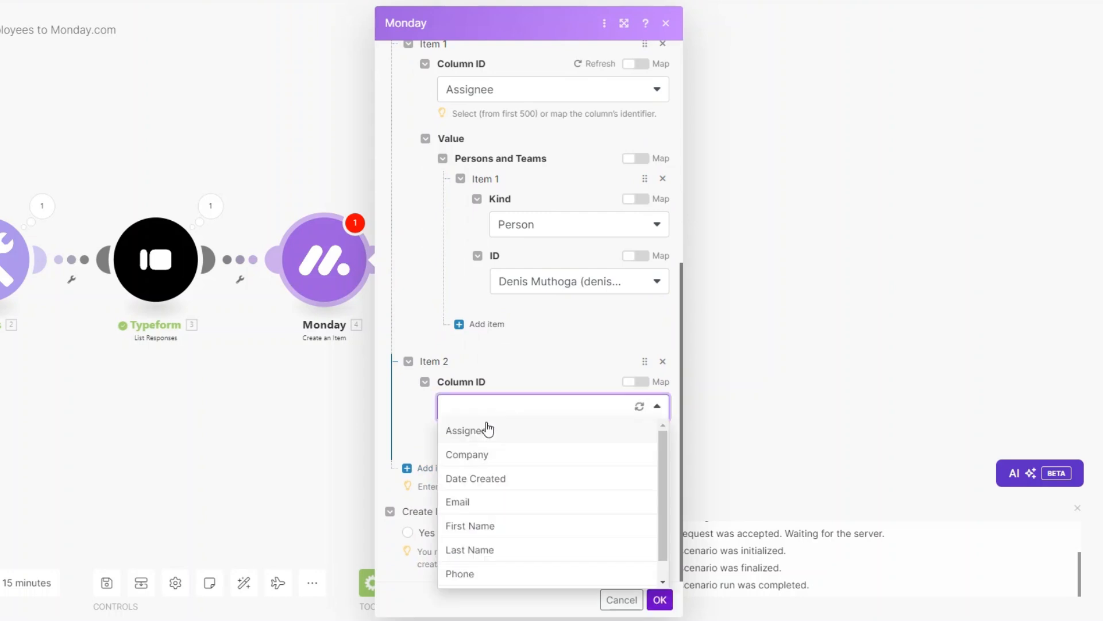
left_click(486, 452)
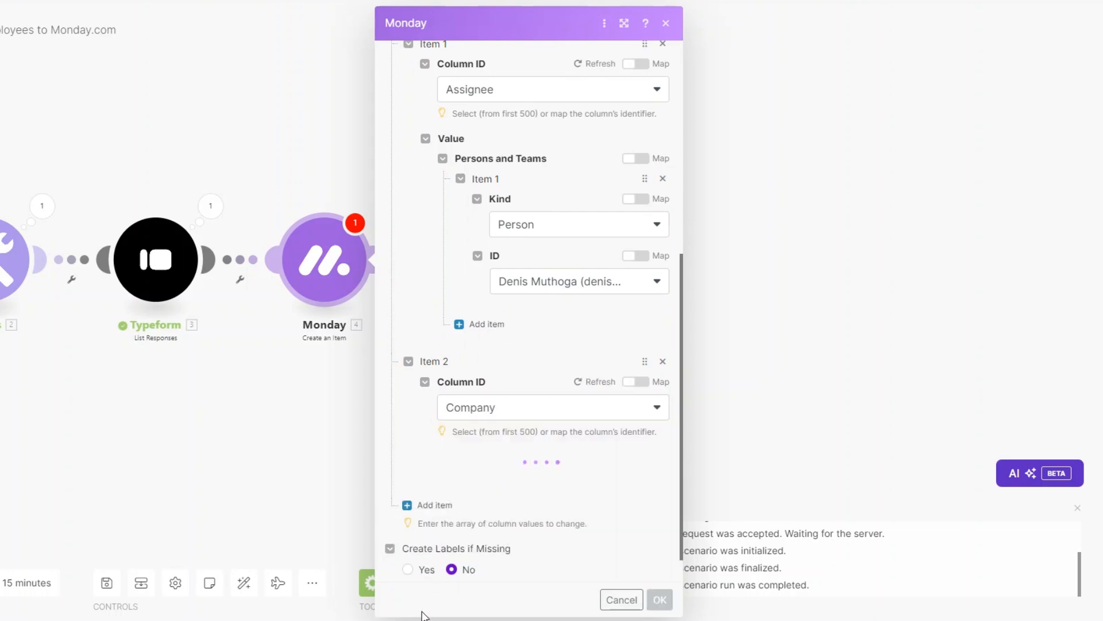
scroll(511, 425, "down", 1)
left_click(508, 440)
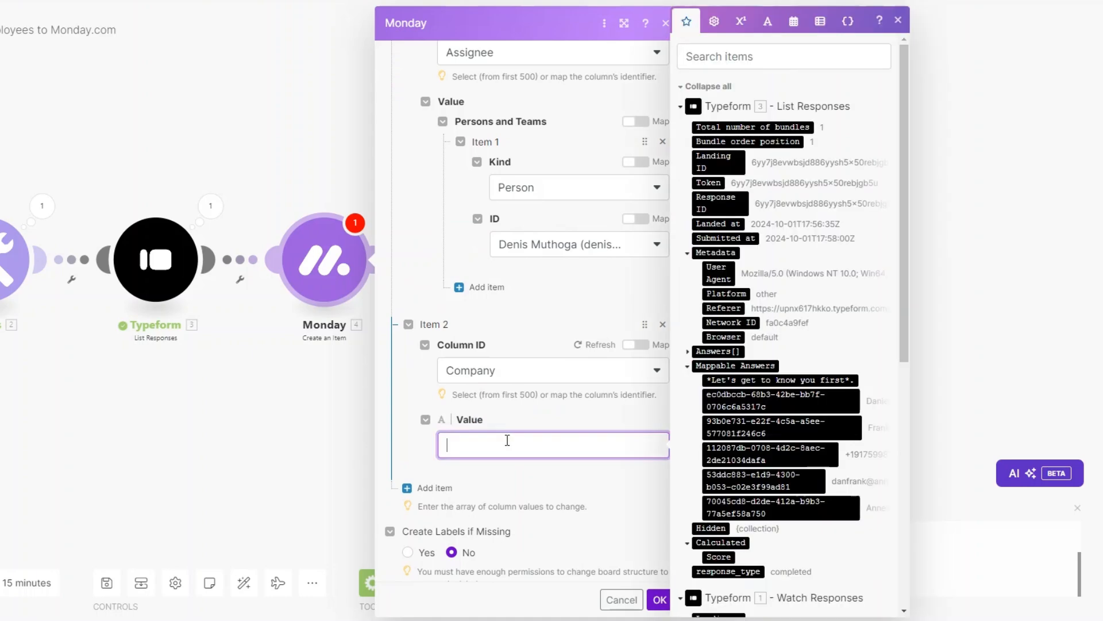
scroll(819, 436, "down", 2)
left_click_drag(780, 370, 524, 435)
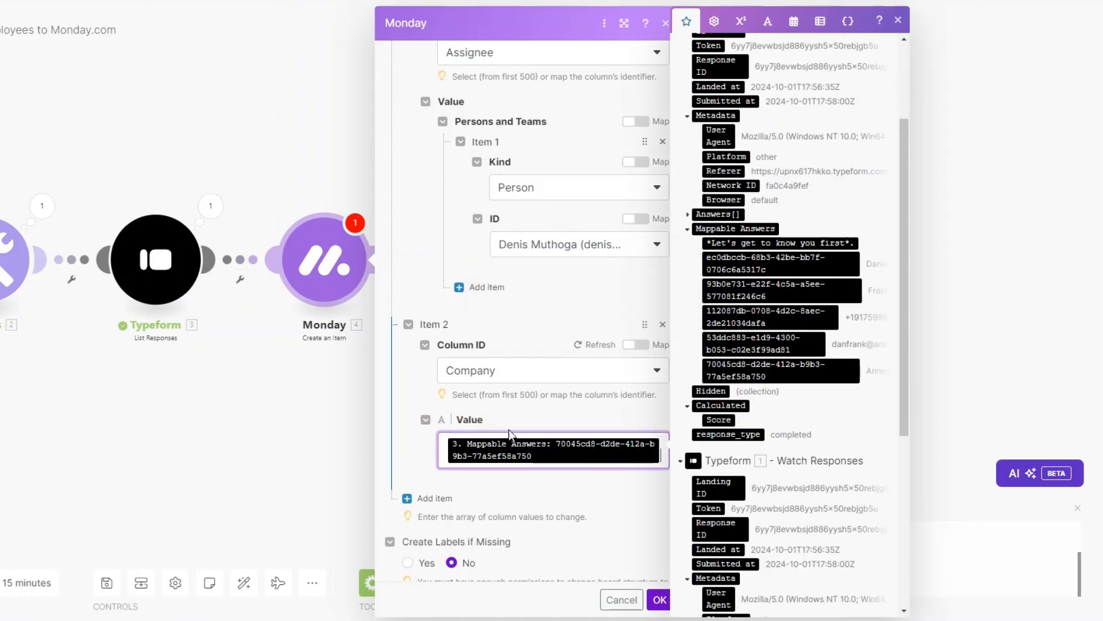
Add a Date Created column value mapped to the response's Submitted at time
scroll(512, 442, "down", 1)
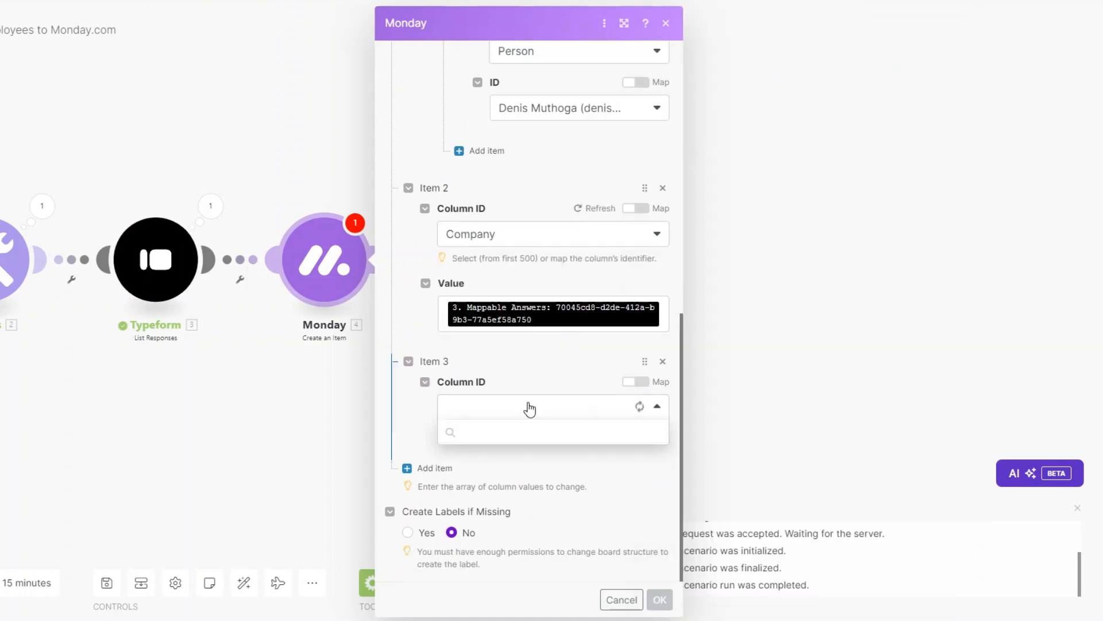
left_click(506, 476)
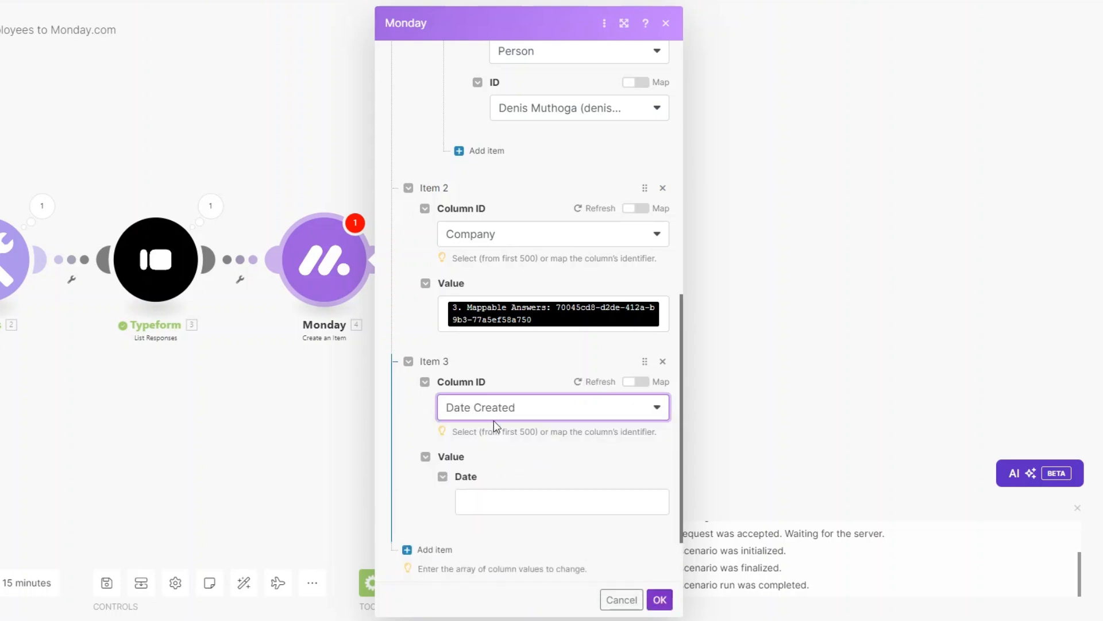
left_click(518, 501)
left_click(732, 230)
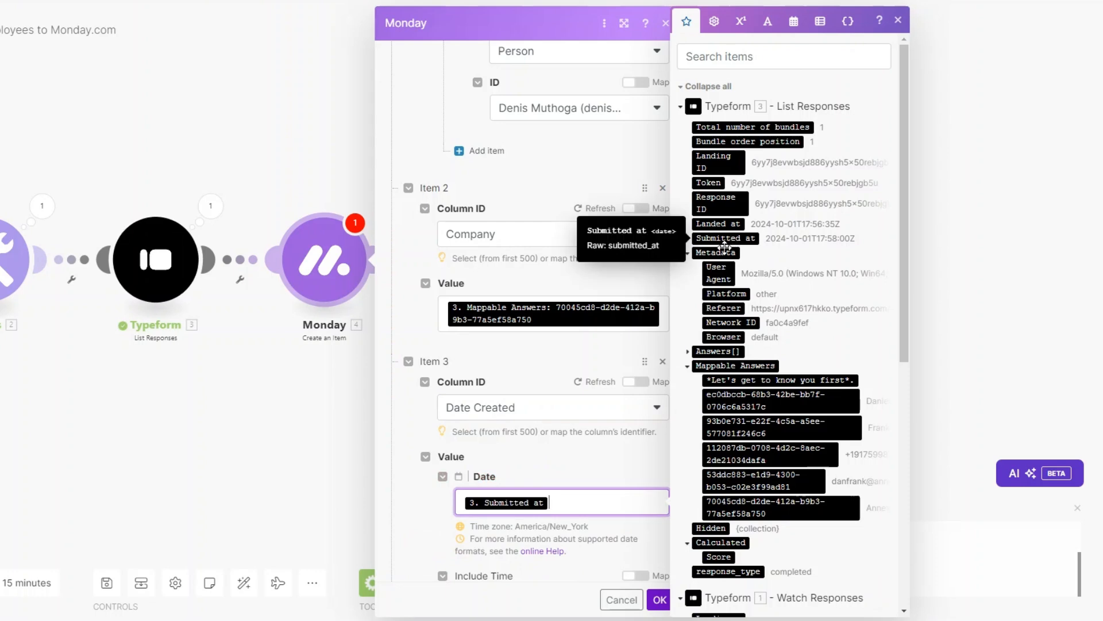
scroll(561, 449, "down", 3)
left_click(431, 482)
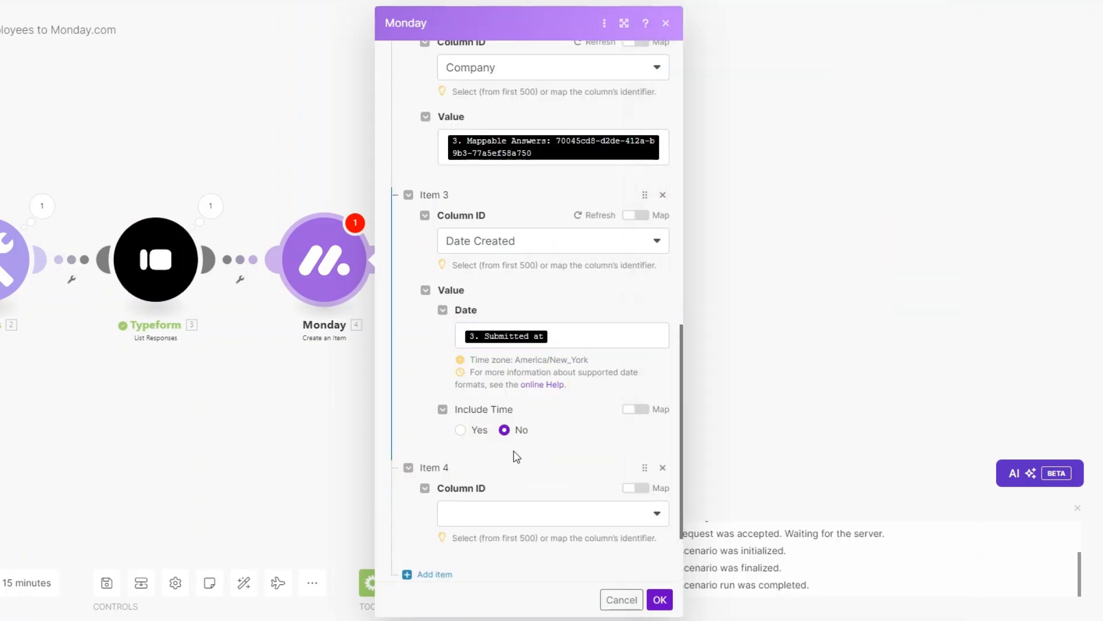
Add an Email column value mapped to the applicant's email answer
left_click(493, 511)
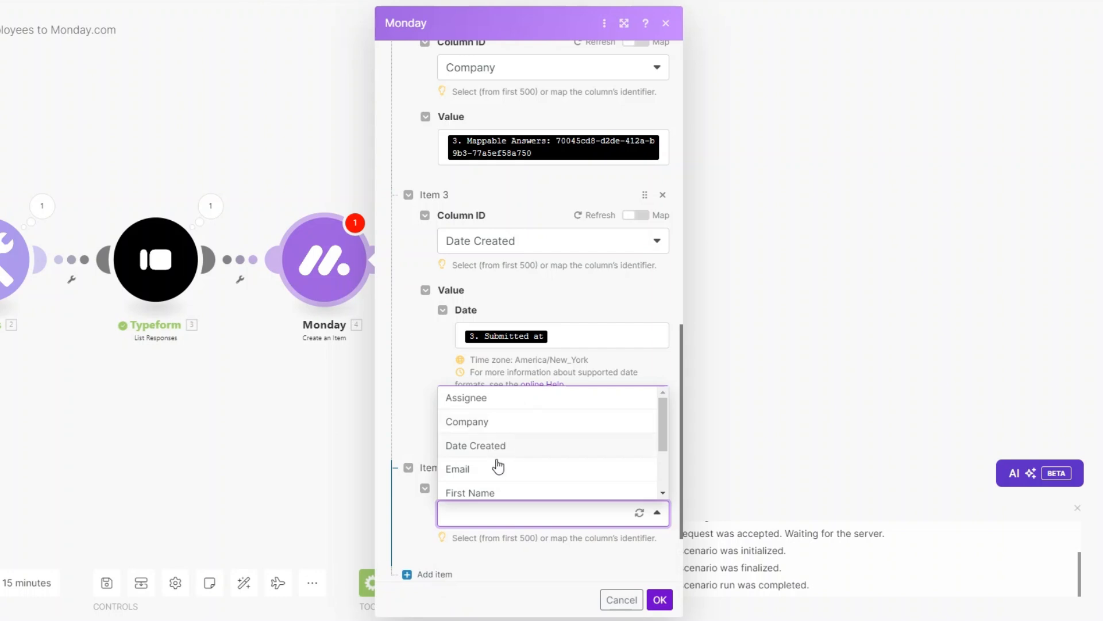
left_click(494, 468)
scroll(511, 436, "down", 2)
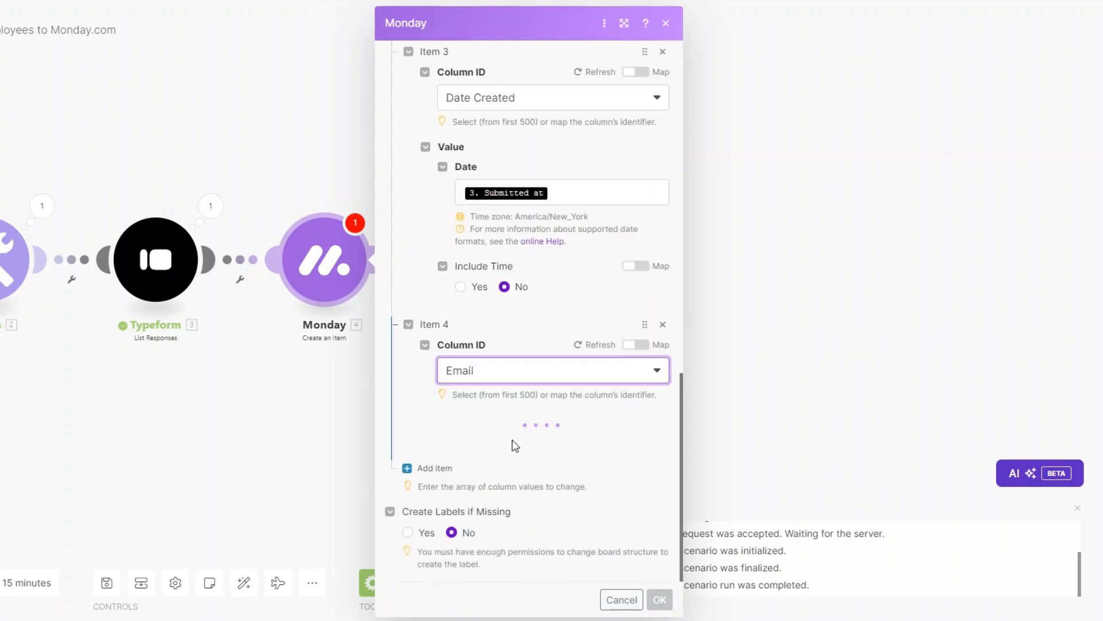
left_click(497, 459)
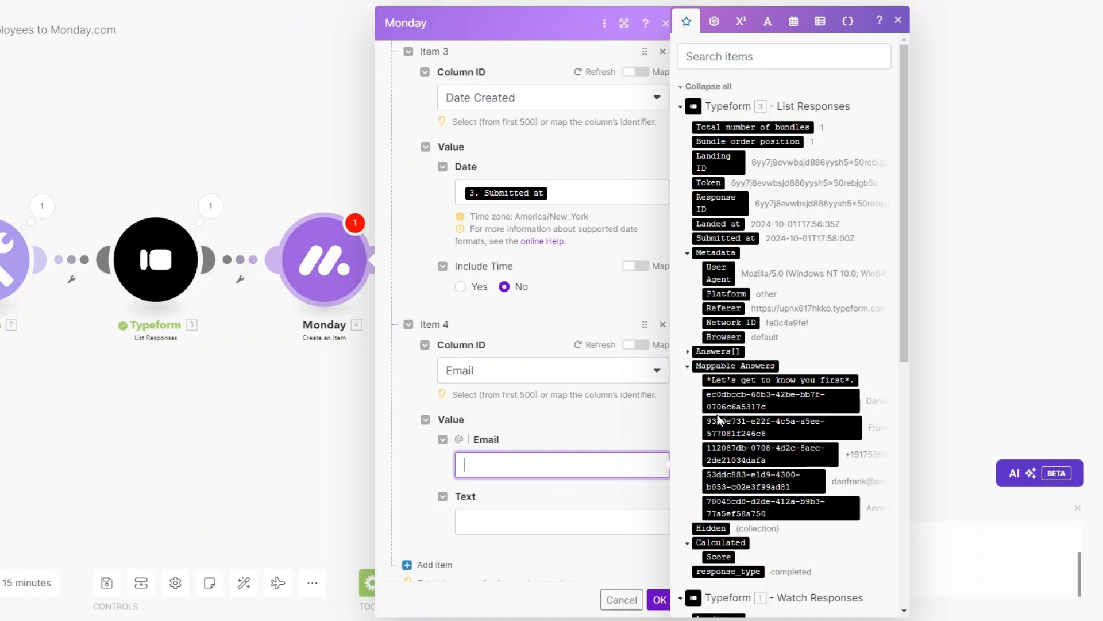
left_click(765, 480)
left_click(514, 533)
left_click(766, 481)
scroll(517, 460, "down", 2)
Add First Name and Last Name column values mapped to their Typeform answers
left_click(431, 467)
scroll(526, 421, "down", 2)
left_click(524, 412)
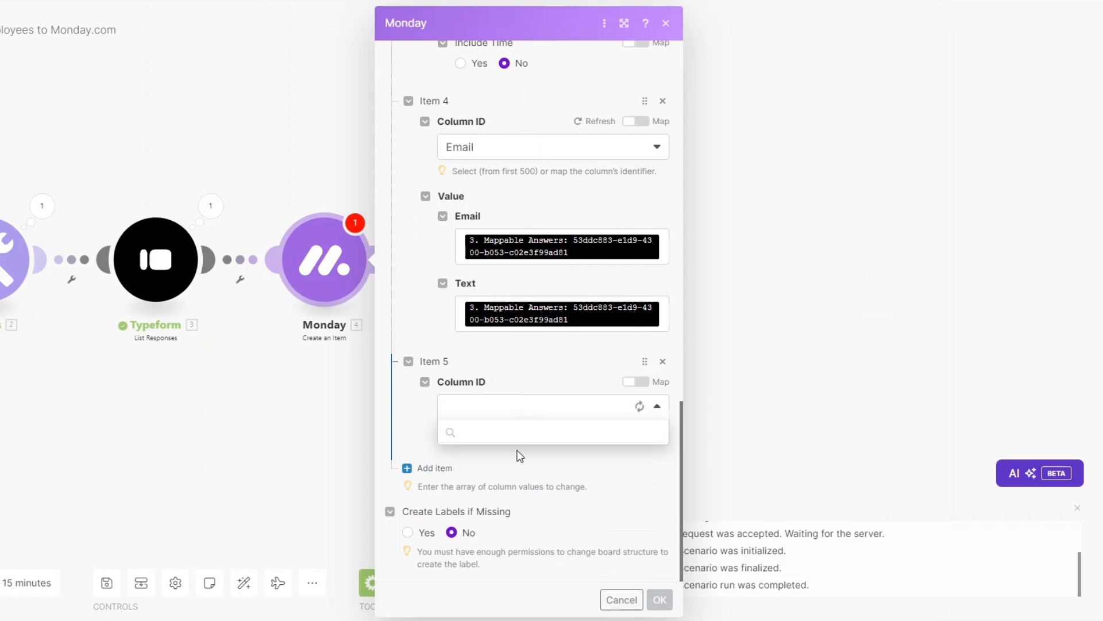
left_click(504, 535)
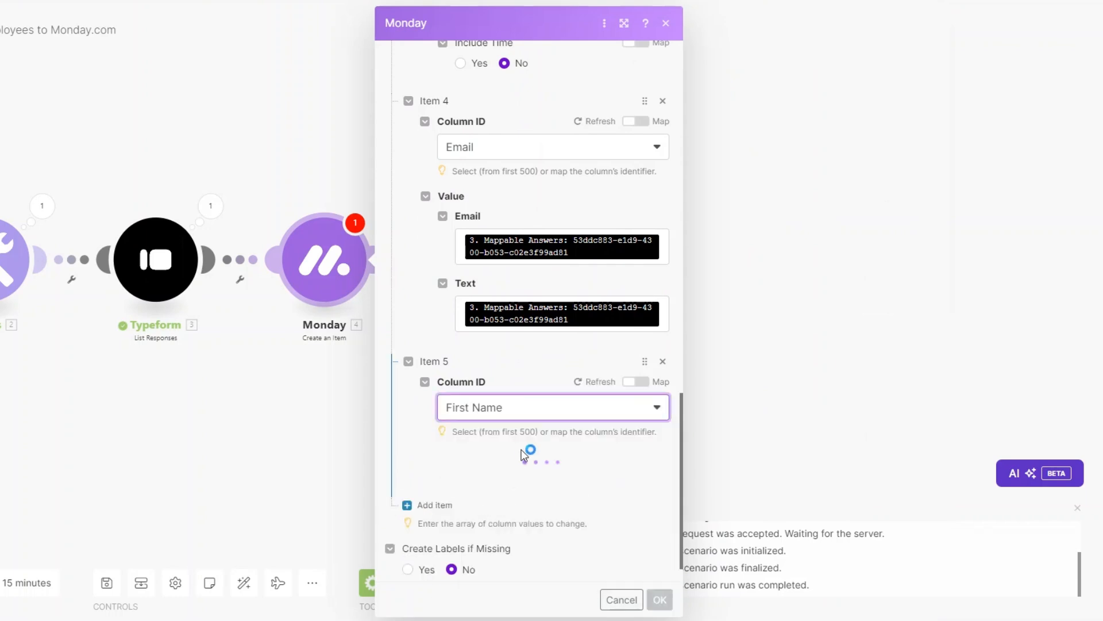
left_click(522, 476)
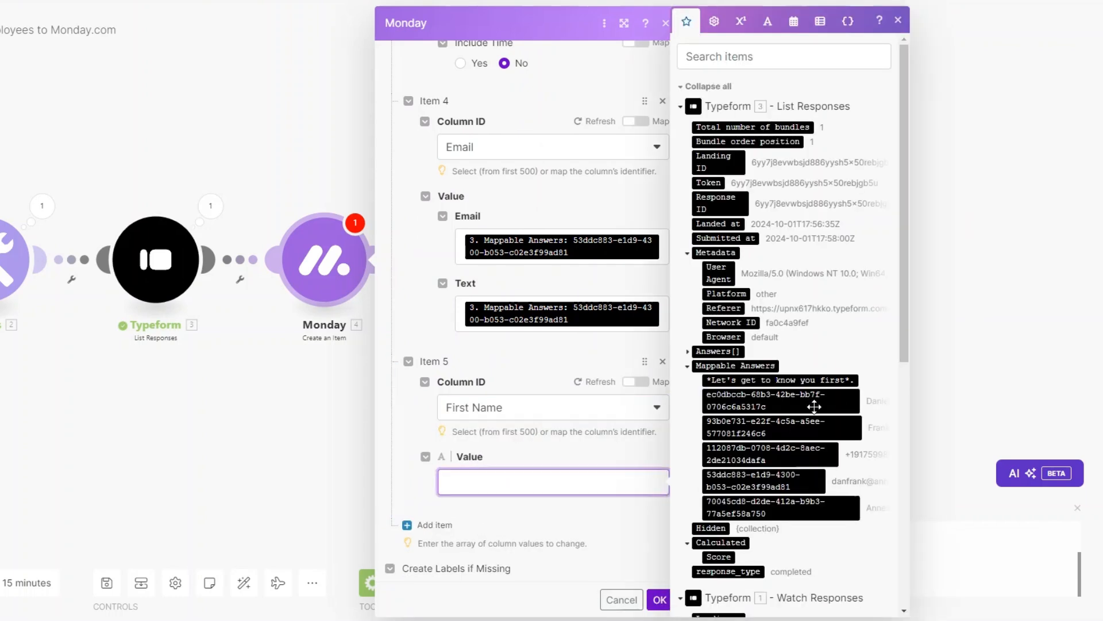
left_click(780, 400)
left_click(428, 466)
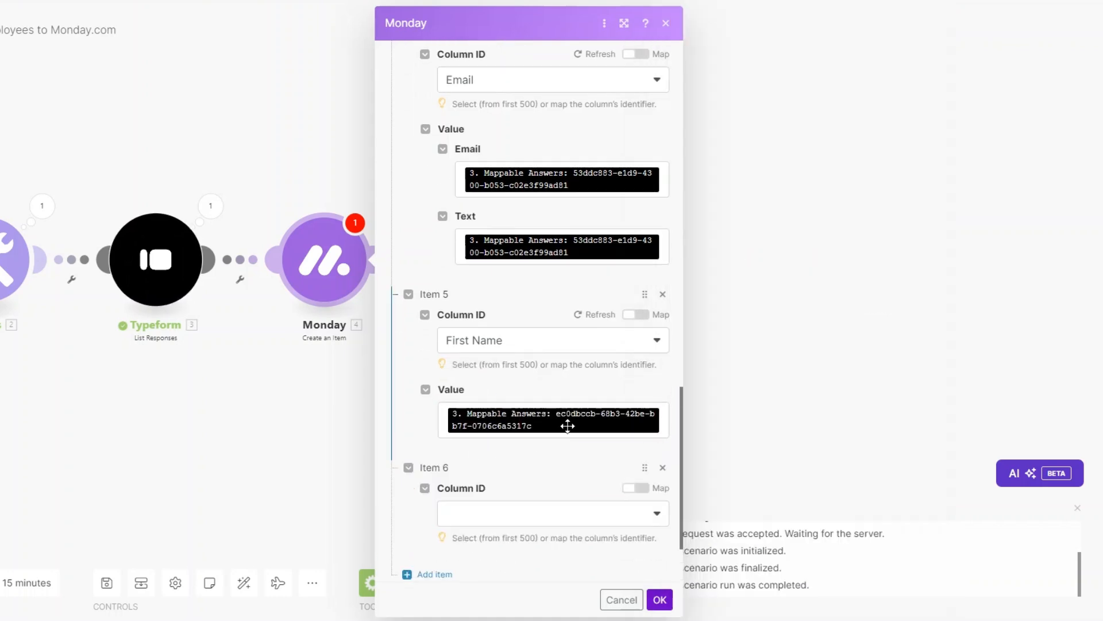
left_click(540, 412)
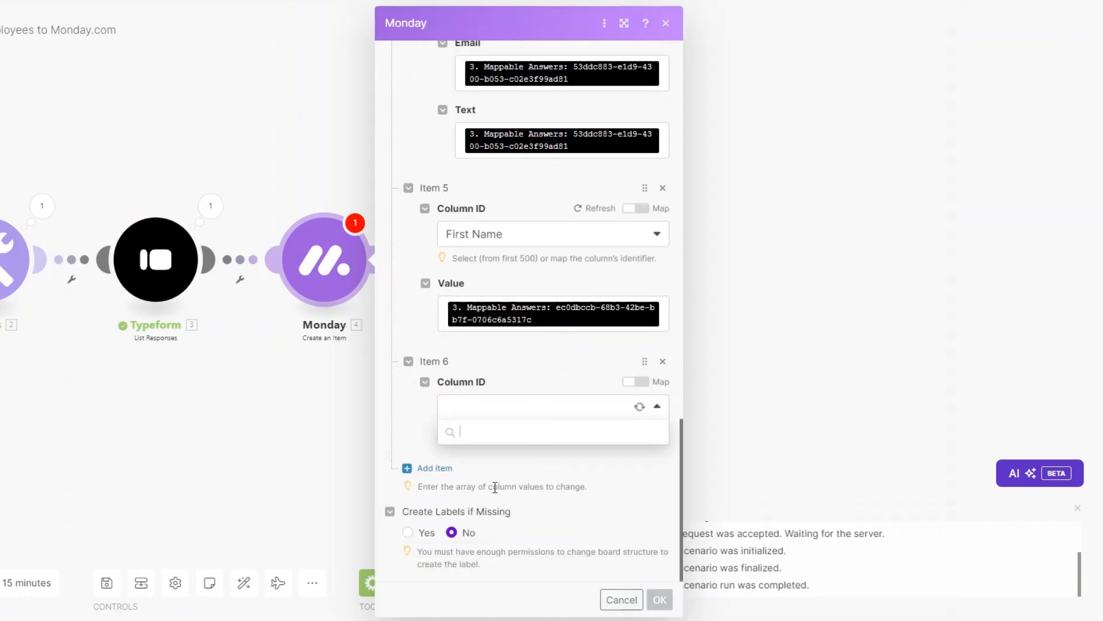
left_click(484, 553)
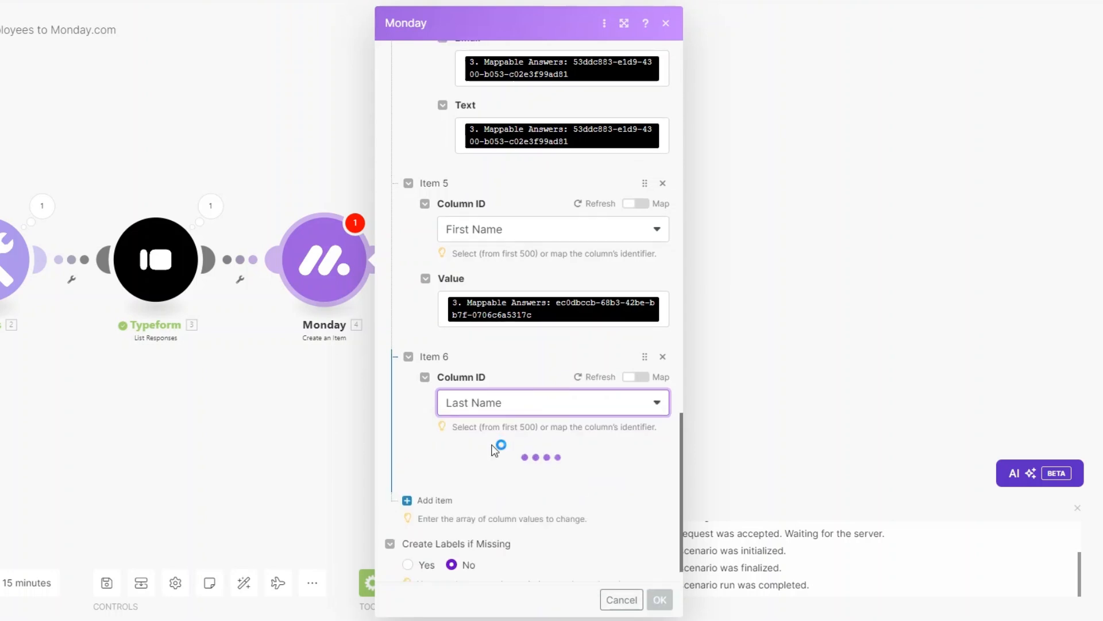
left_click(494, 447)
left_click_drag(807, 428, 476, 444)
Add a Phone column value mapped to the phone answer, with ISO-2 country code US
left_click(407, 498)
scroll(494, 442, "down", 3)
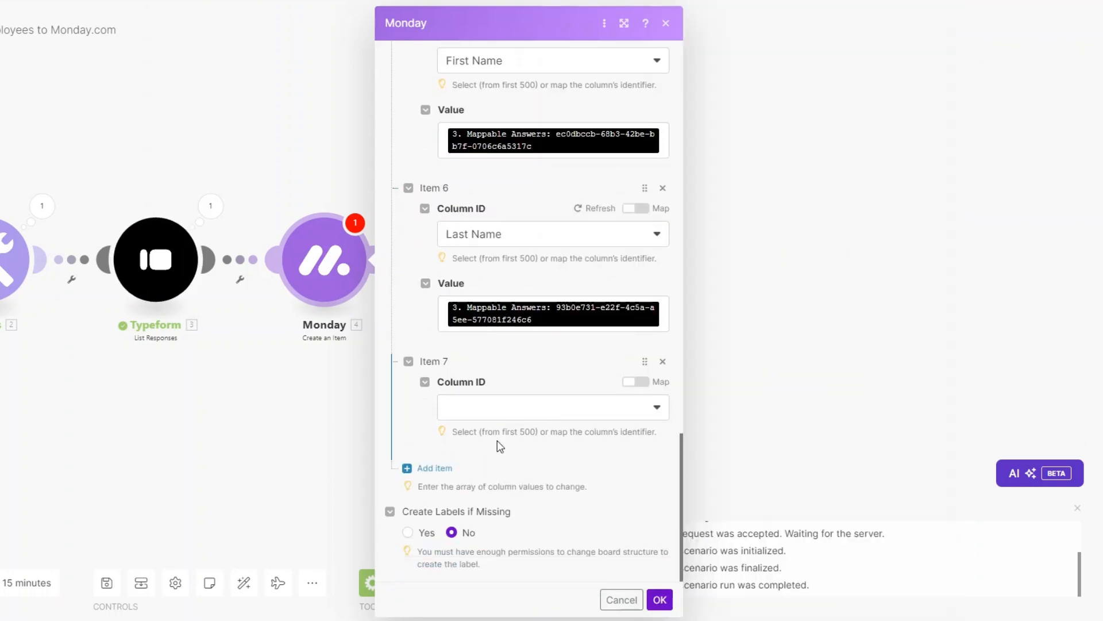
left_click(501, 412)
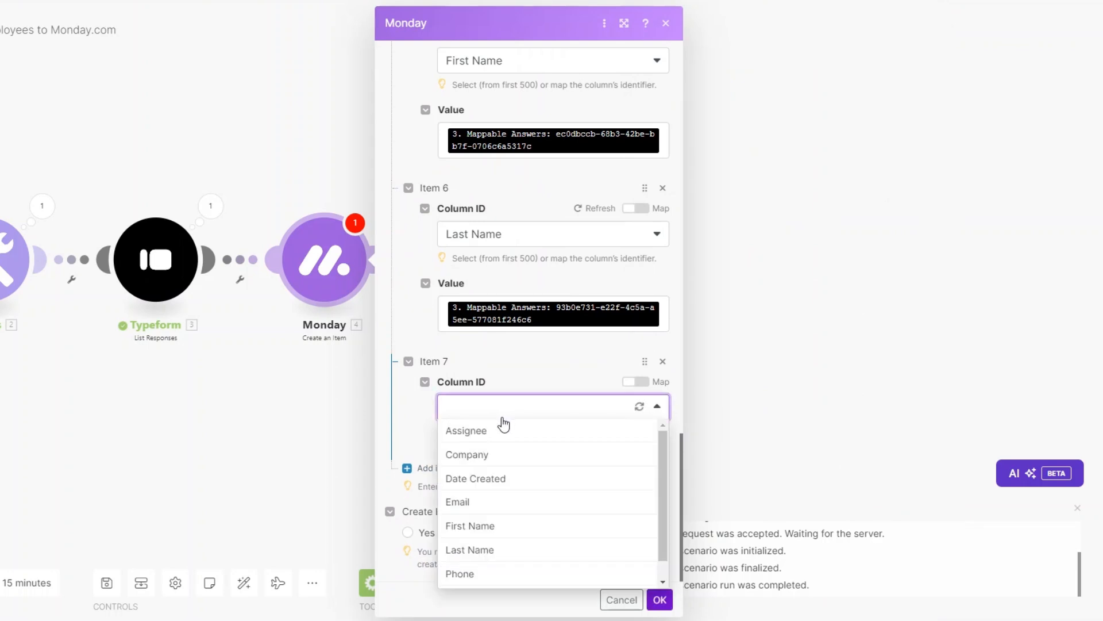
left_click(471, 572)
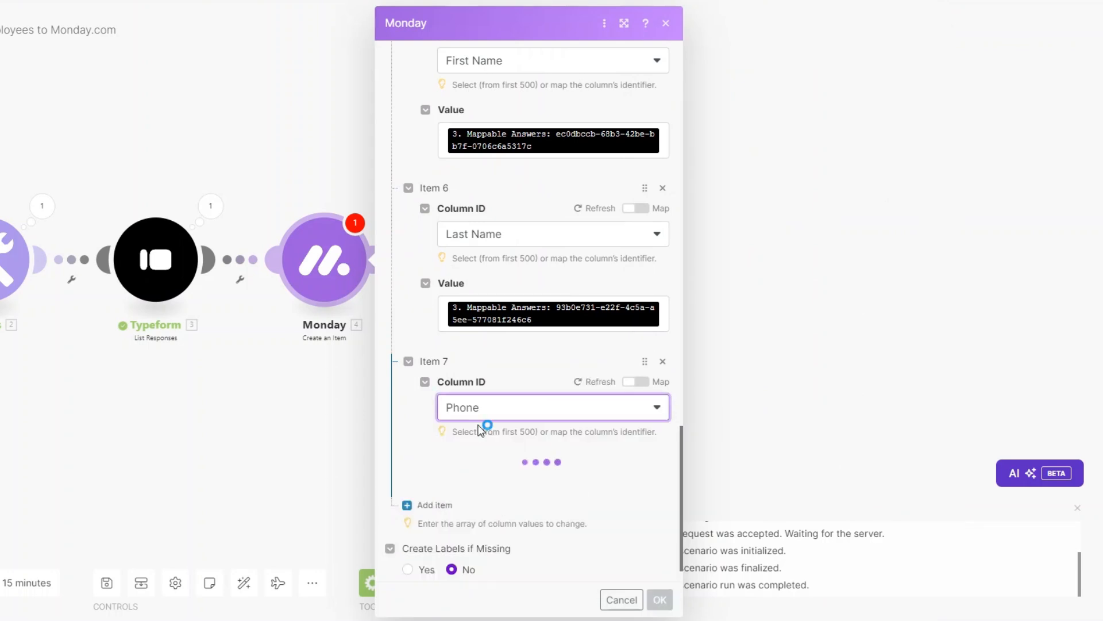
scroll(483, 470, "down", 3)
left_click(495, 379)
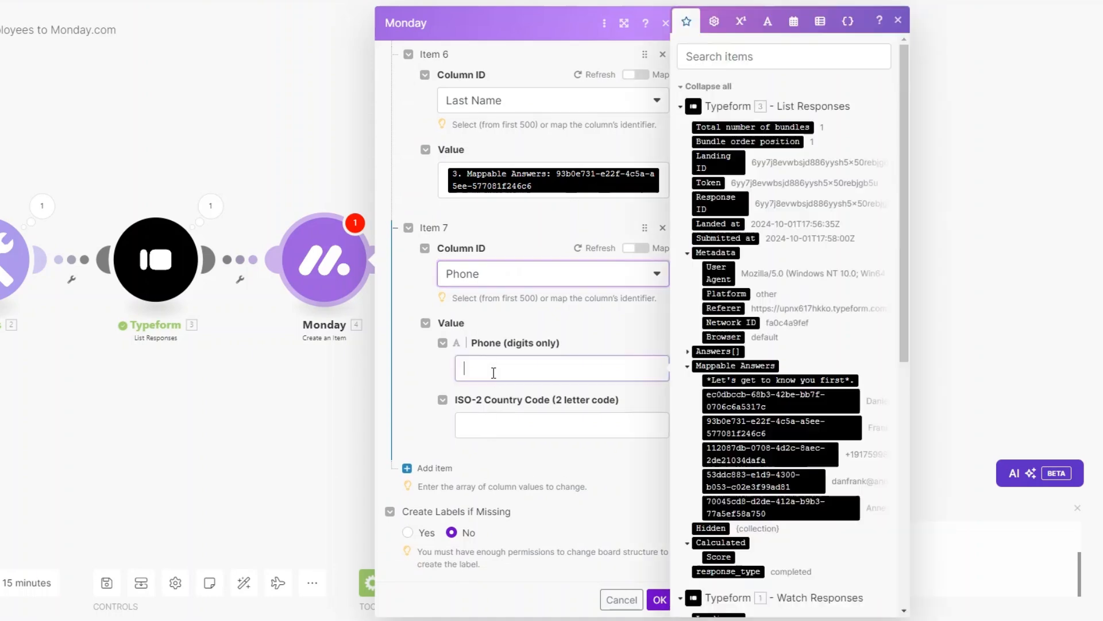
scroll(850, 472, "down", 3)
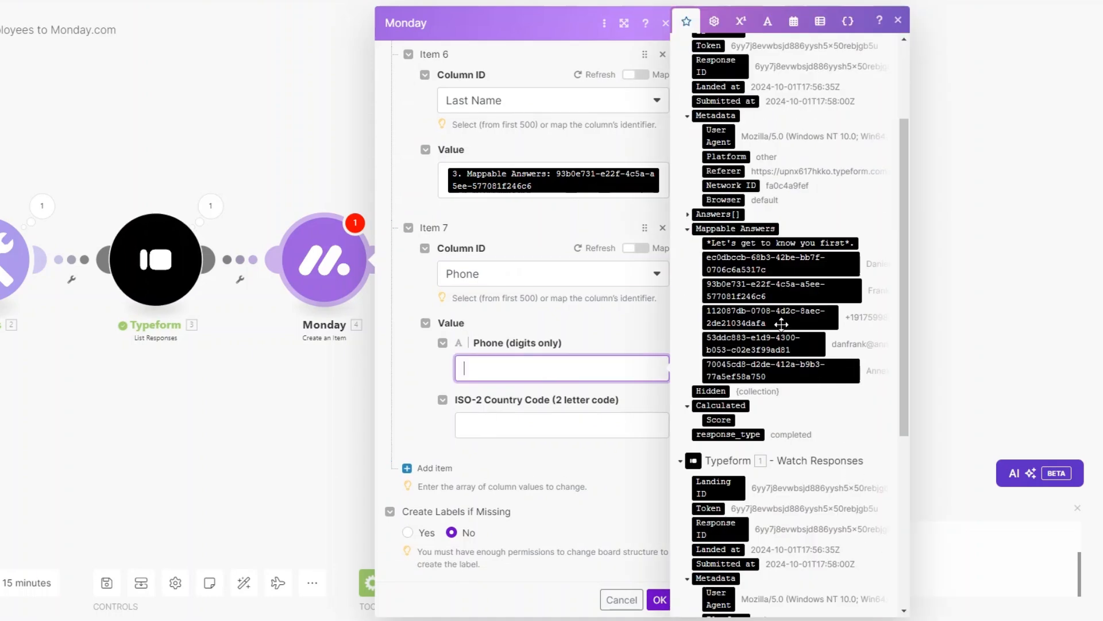
left_click(764, 316)
left_click(480, 436)
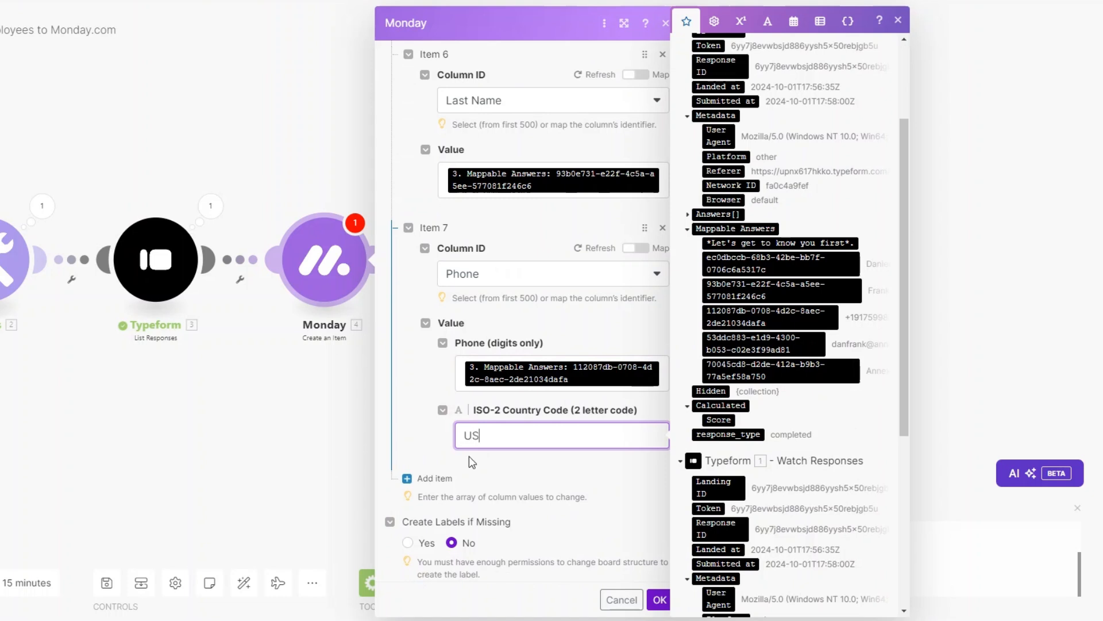
left_click(435, 478)
scroll(533, 457, "down", 2)
left_click(518, 412)
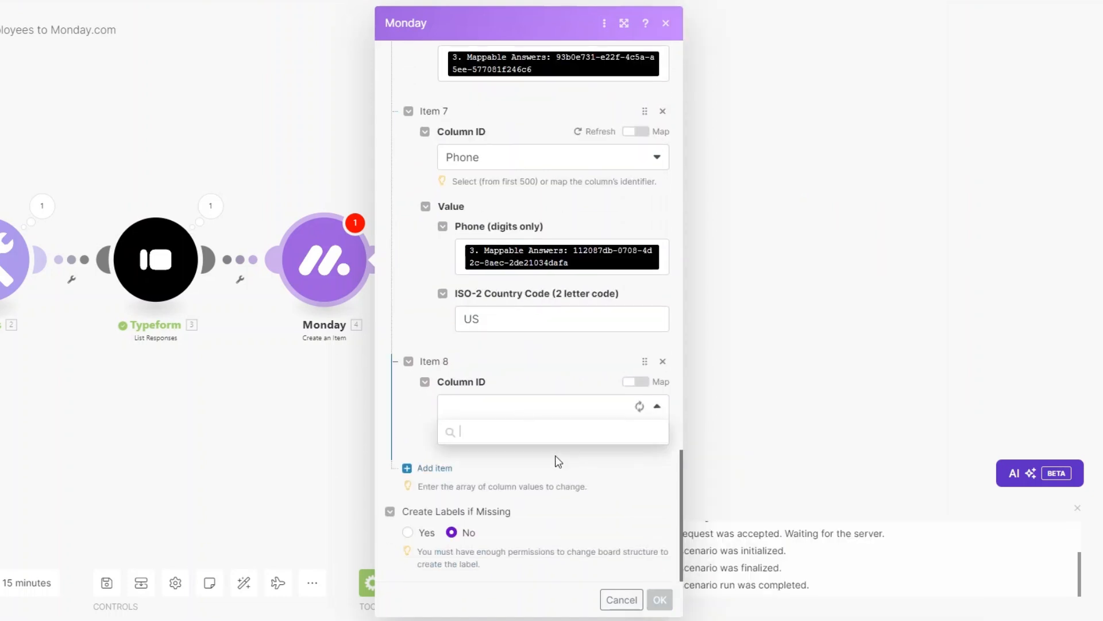
Make item 8 the Status column, specified by Label, set to INTAKE
scroll(556, 463, "down", 1)
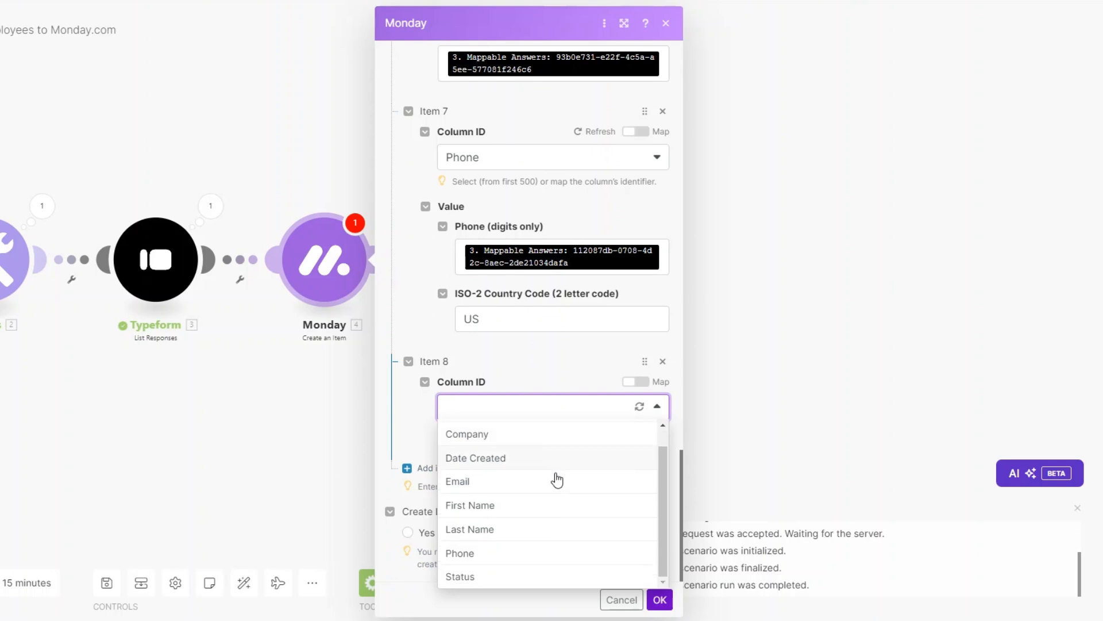
left_click(532, 576)
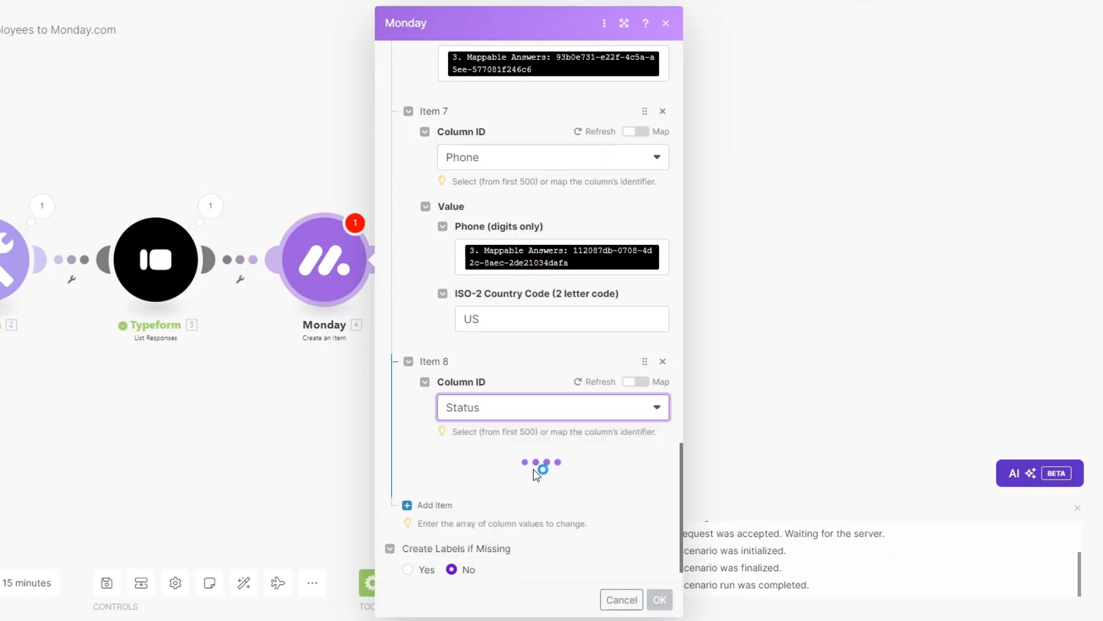
left_click(511, 502)
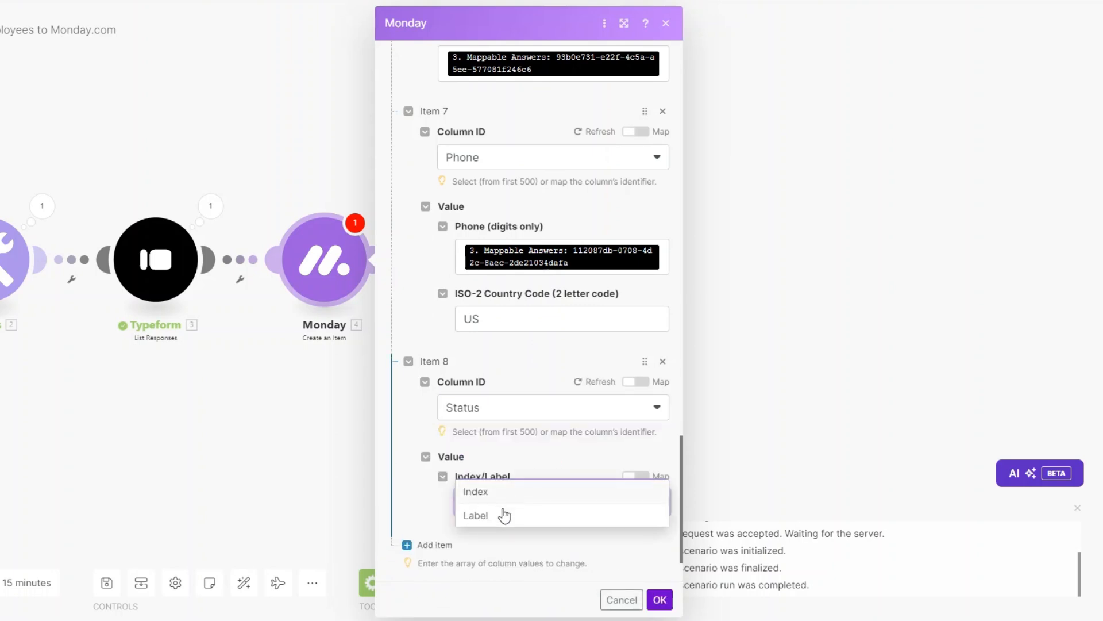
left_click(510, 515)
scroll(505, 460, "down", 2)
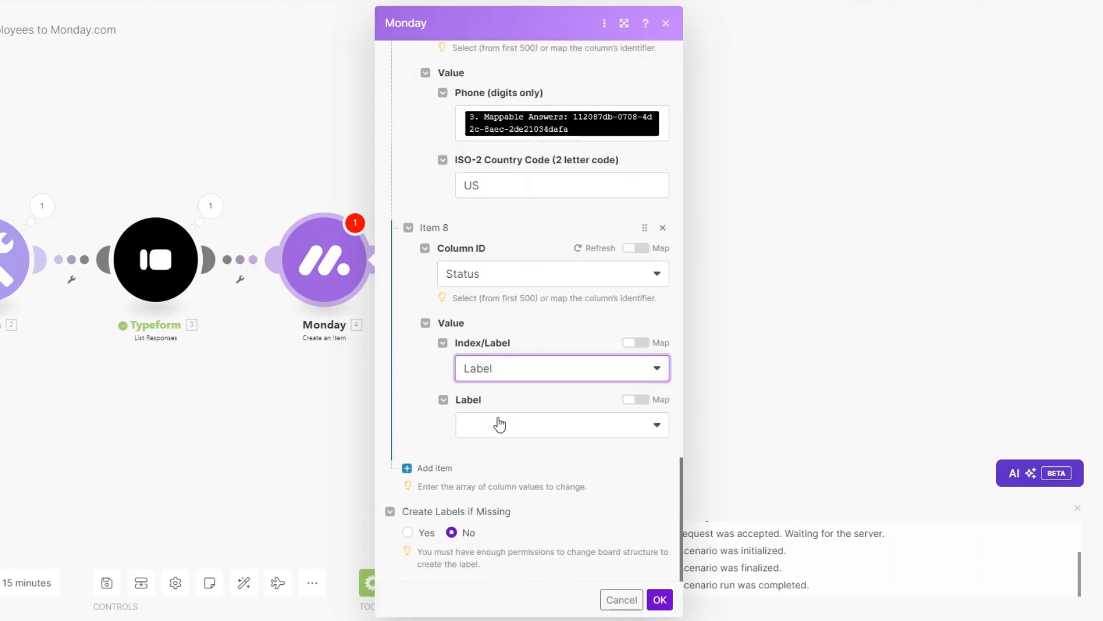
left_click(495, 434)
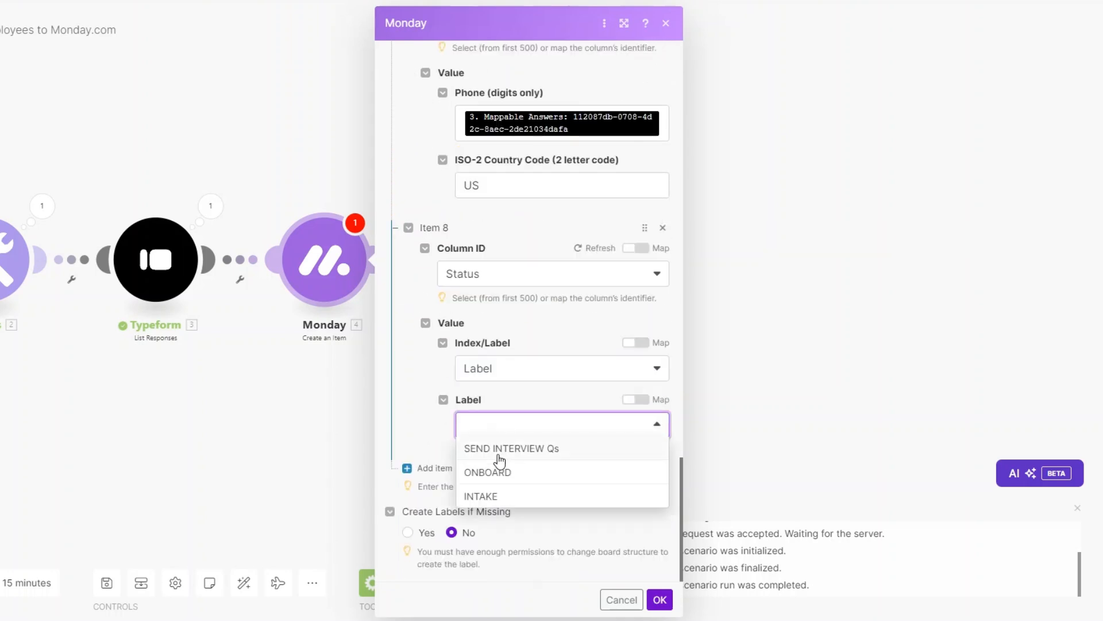
left_click(476, 498)
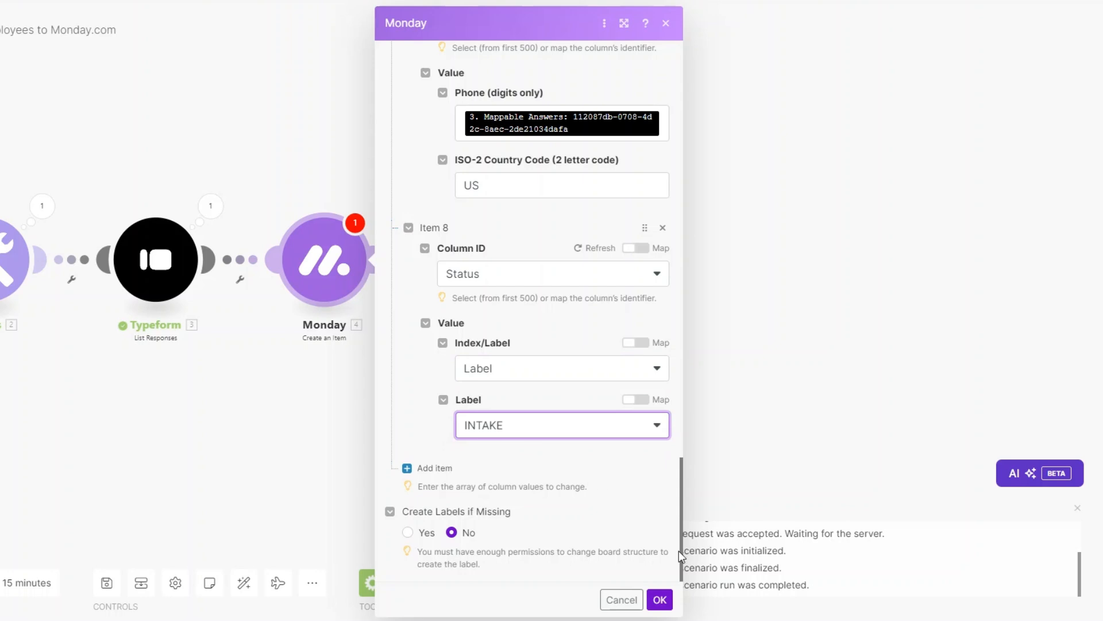
left_click_drag(181, 428, 501, 448)
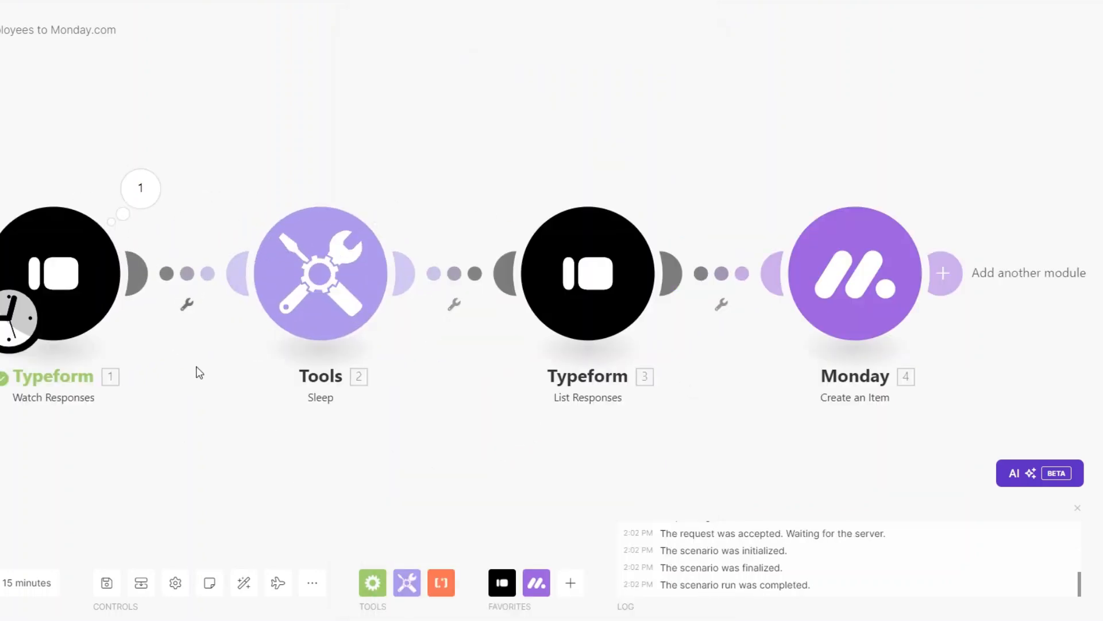
Make the Typeform Watch Responses trigger start from the chosen 10/01/2024 response
left_click(1078, 508)
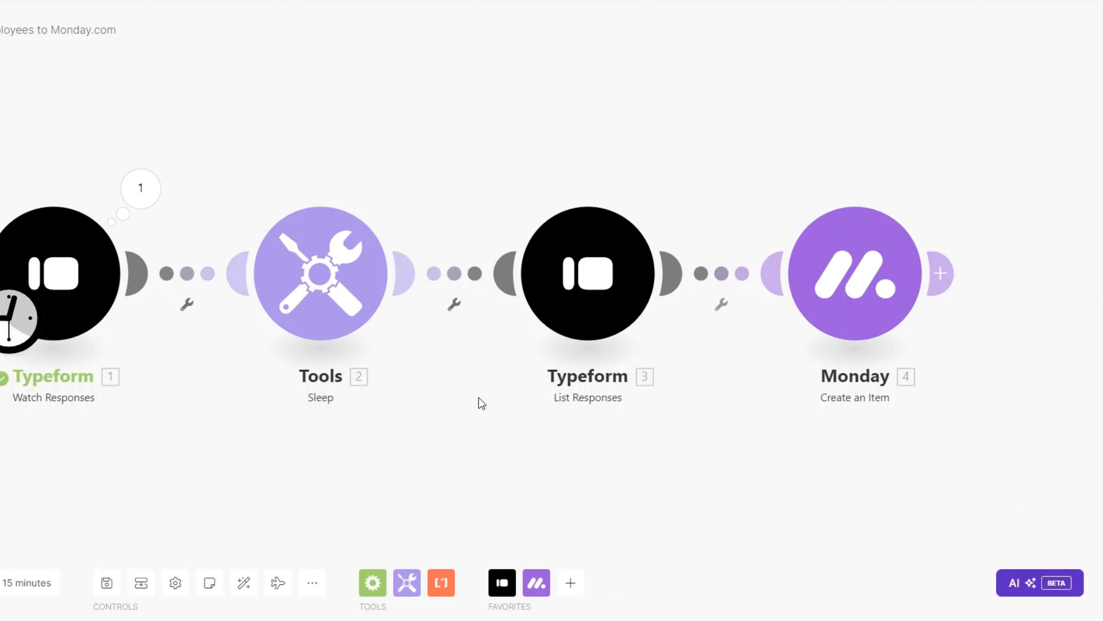
right_click(77, 285)
left_click(139, 346)
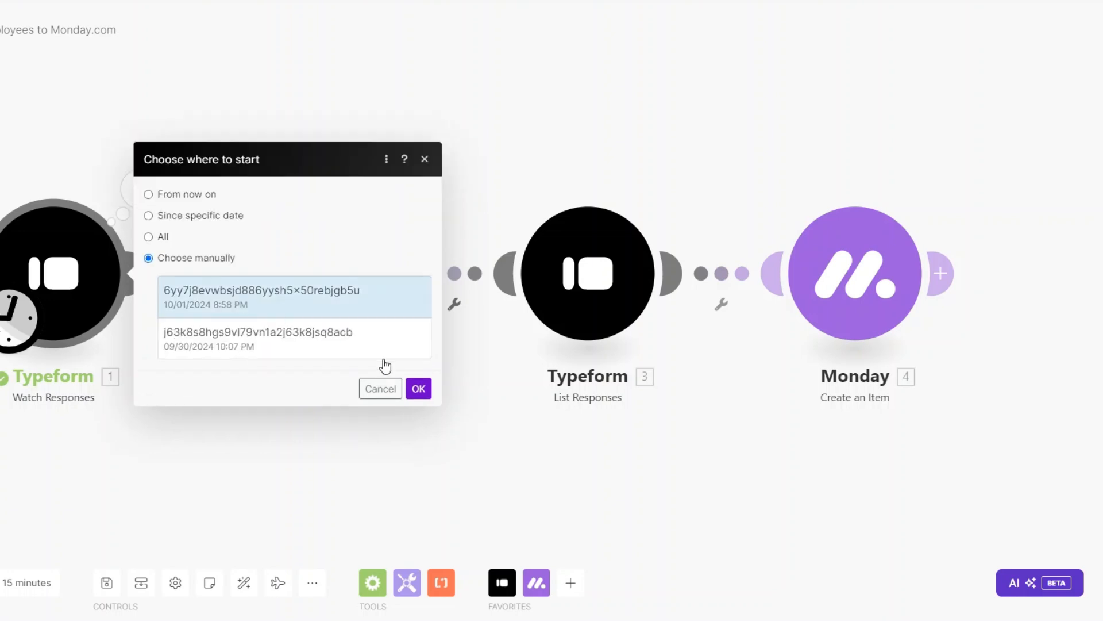
left_click(418, 388)
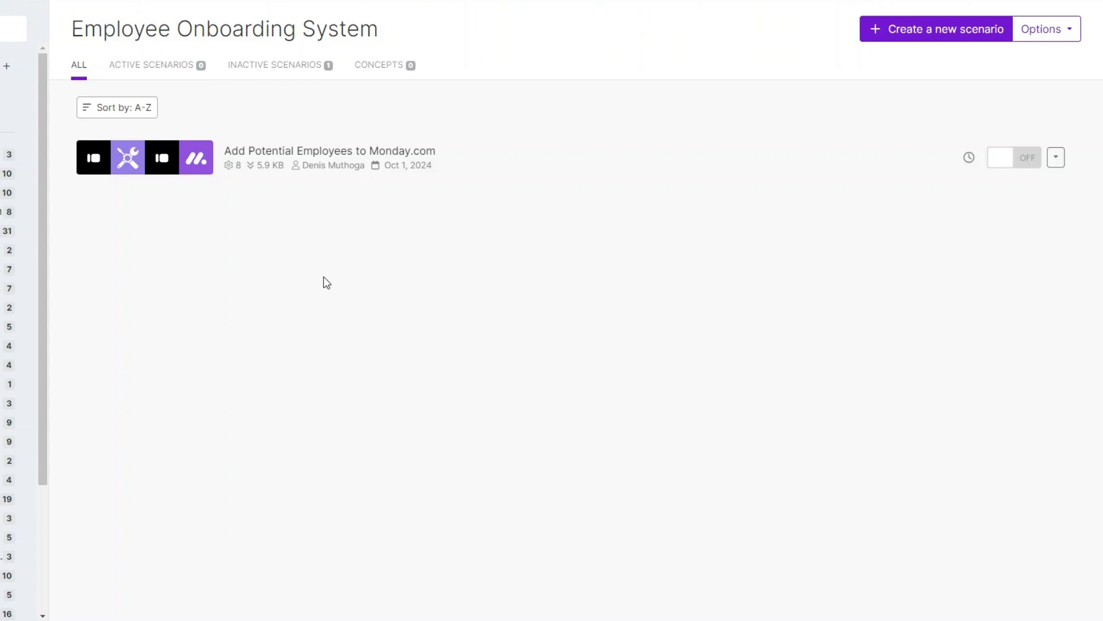
Start a new scenario and show the status label choices for the INTAKE applicant
left_click(932, 38)
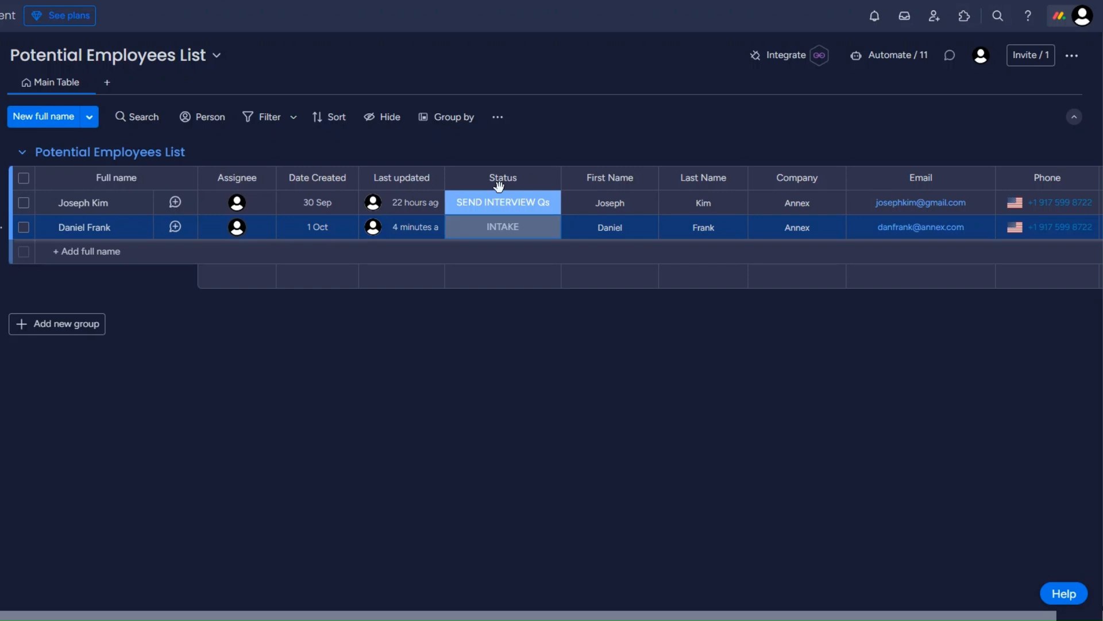
left_click(499, 233)
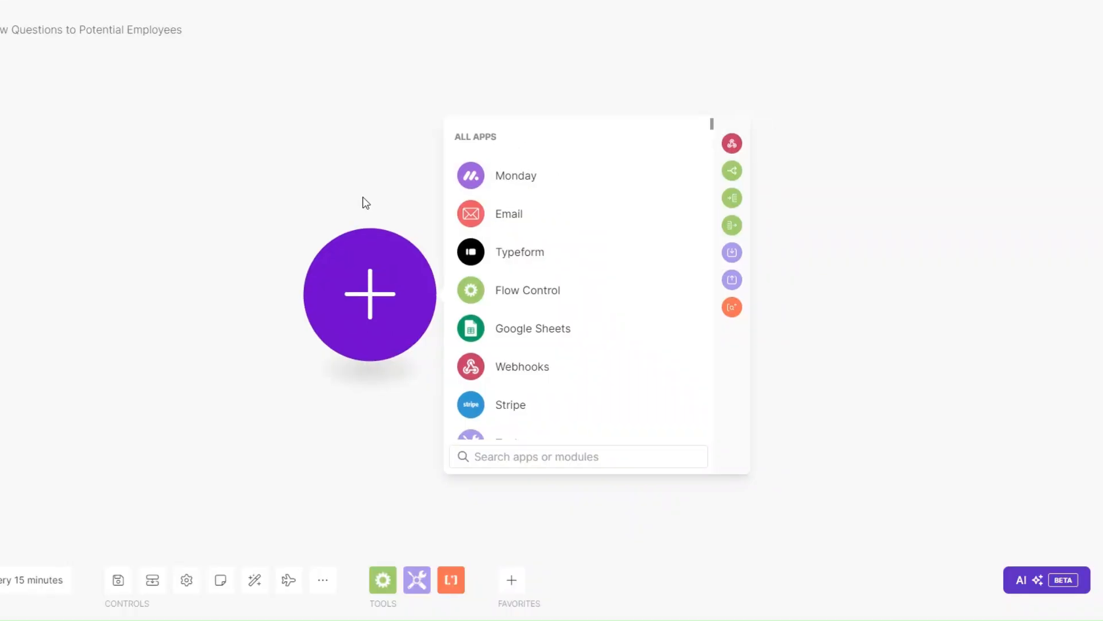
Add a Webhooks Custom webhook trigger using a new webhook named 'Interview Questions webhook'
left_click(520, 370)
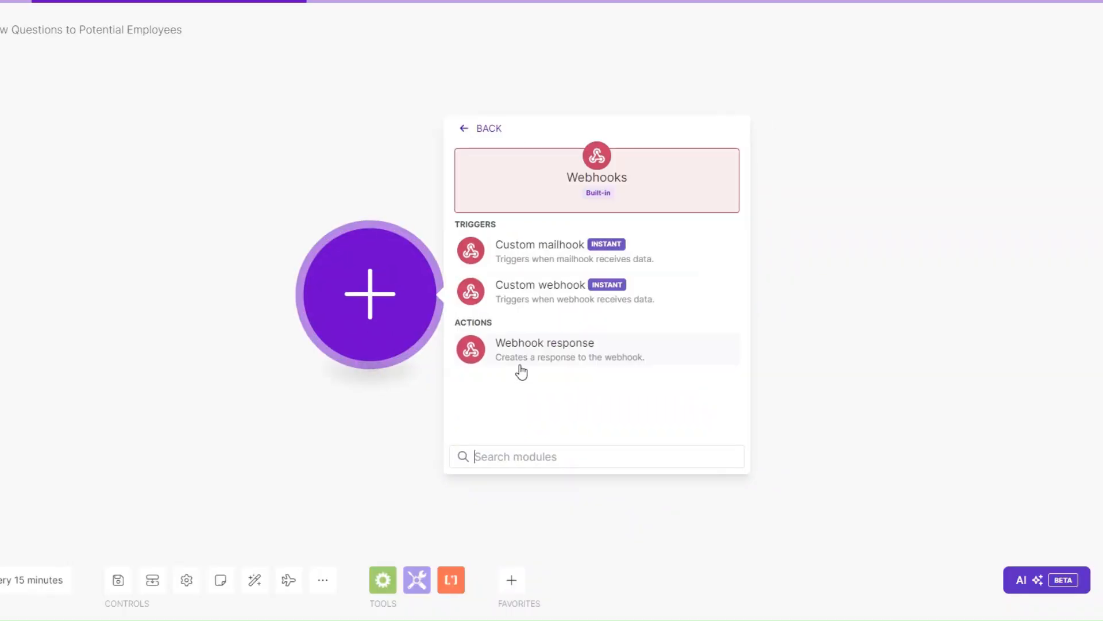
left_click(536, 290)
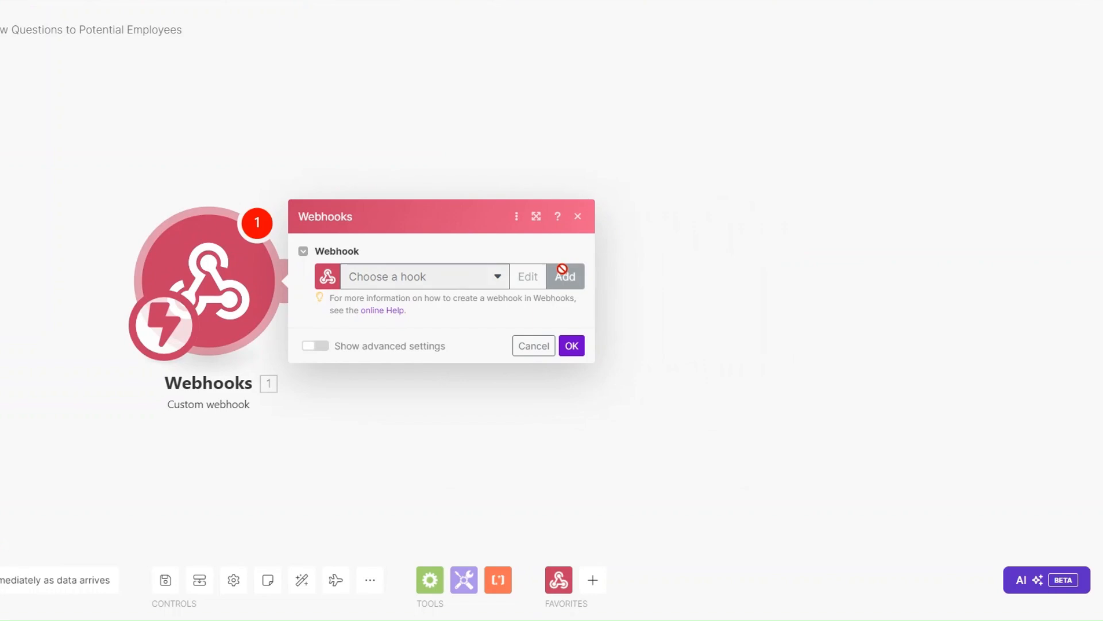
left_click_drag(741, 222, 606, 230)
type("Interview ")
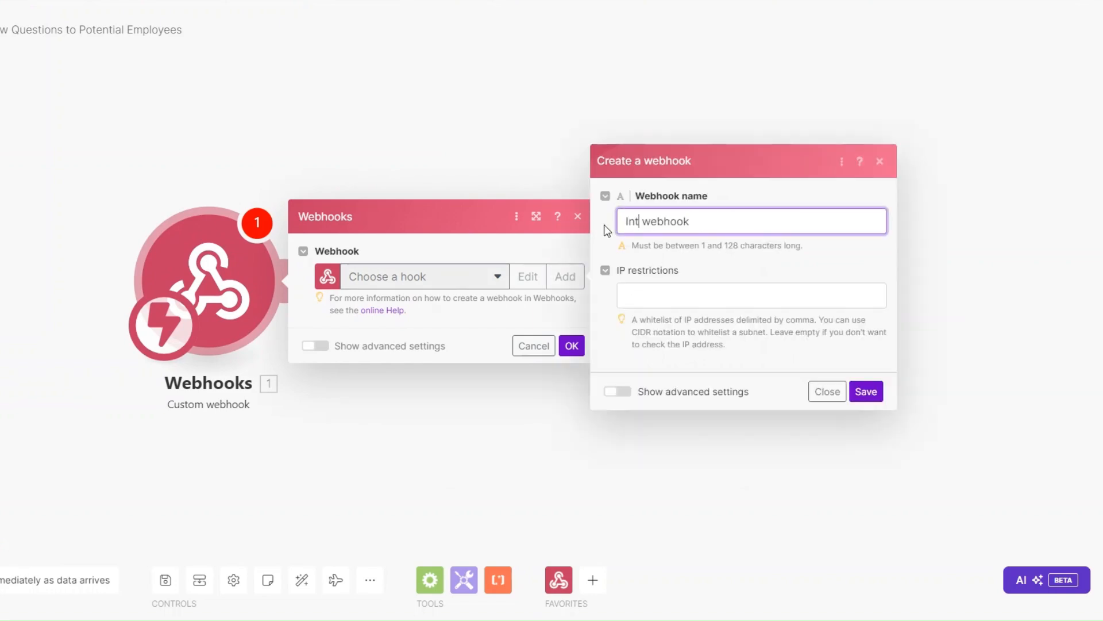
type("Questions")
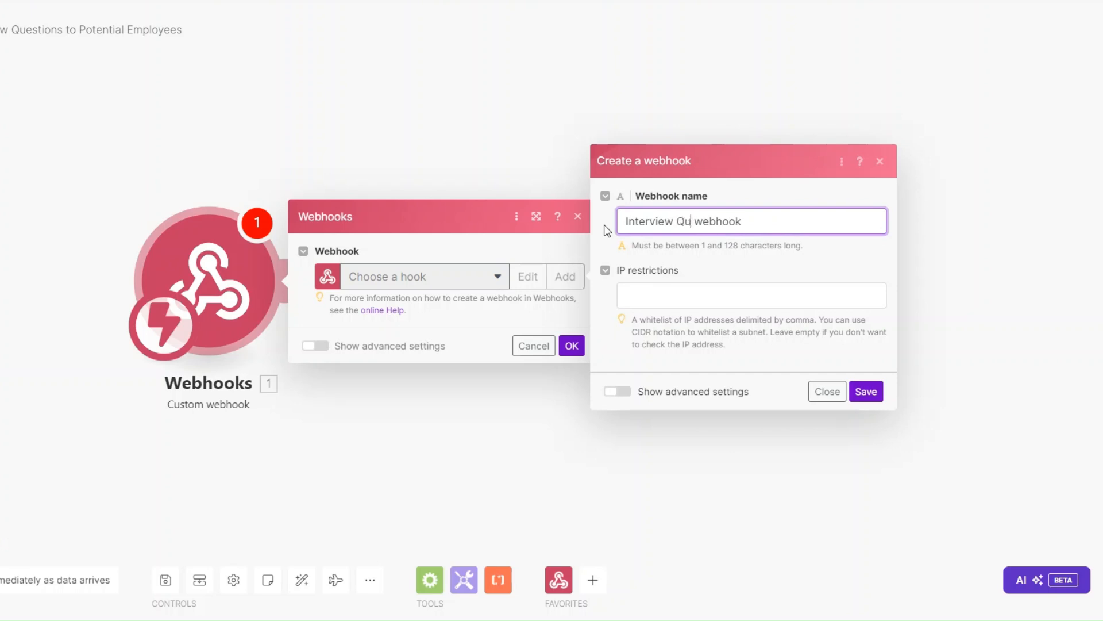
left_click(866, 391)
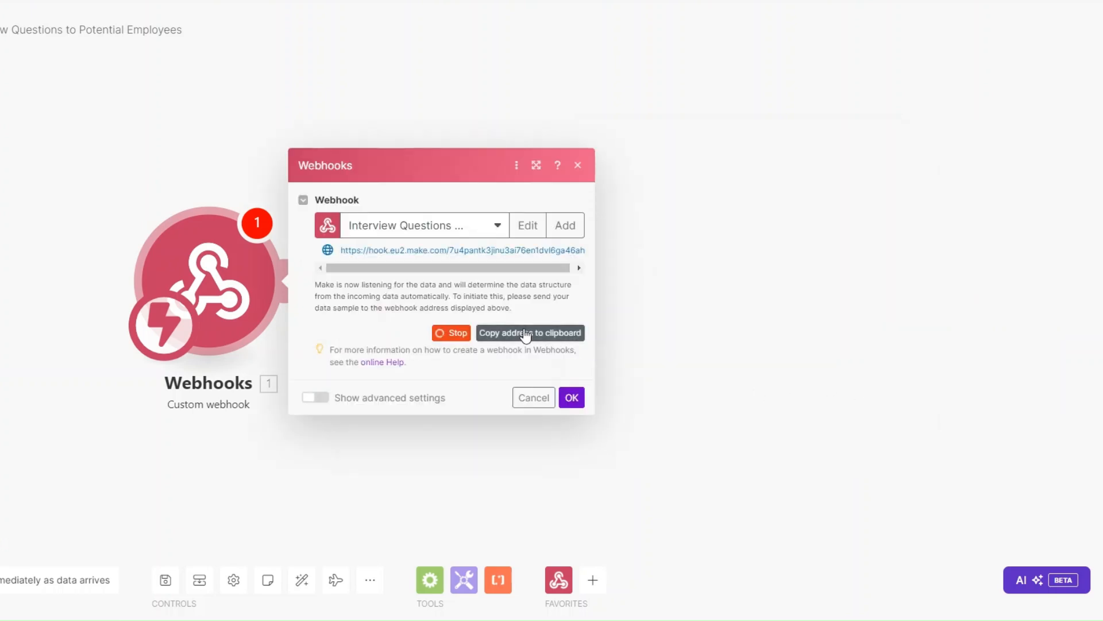
left_click(571, 397)
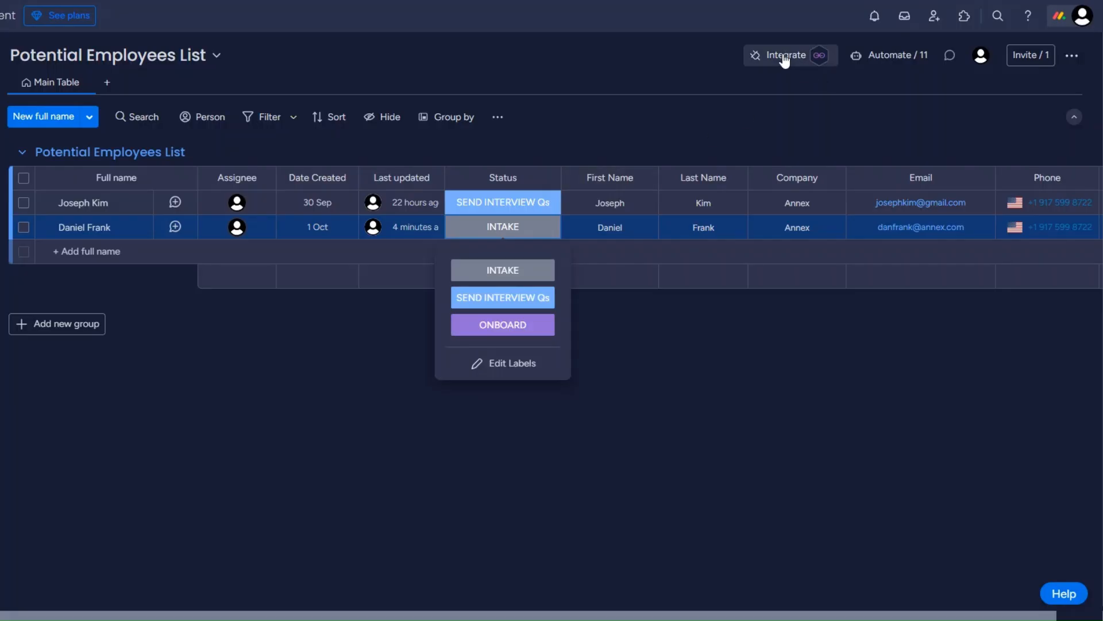
Connect a status-change webhook integration on the board to the pasted Make webhook URL
left_click(784, 60)
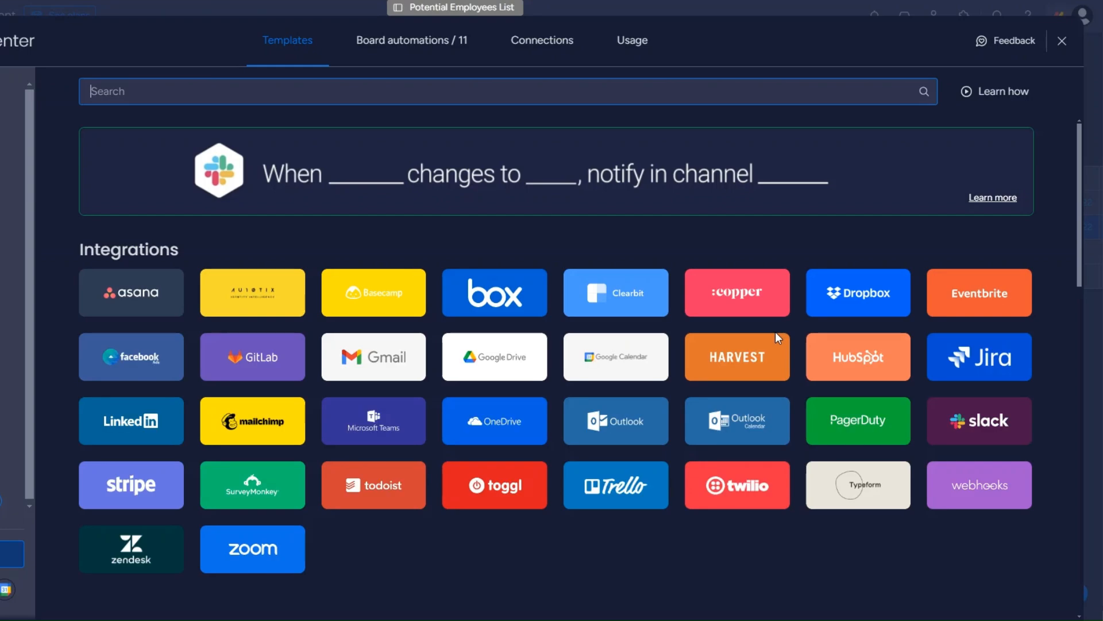
left_click(943, 493)
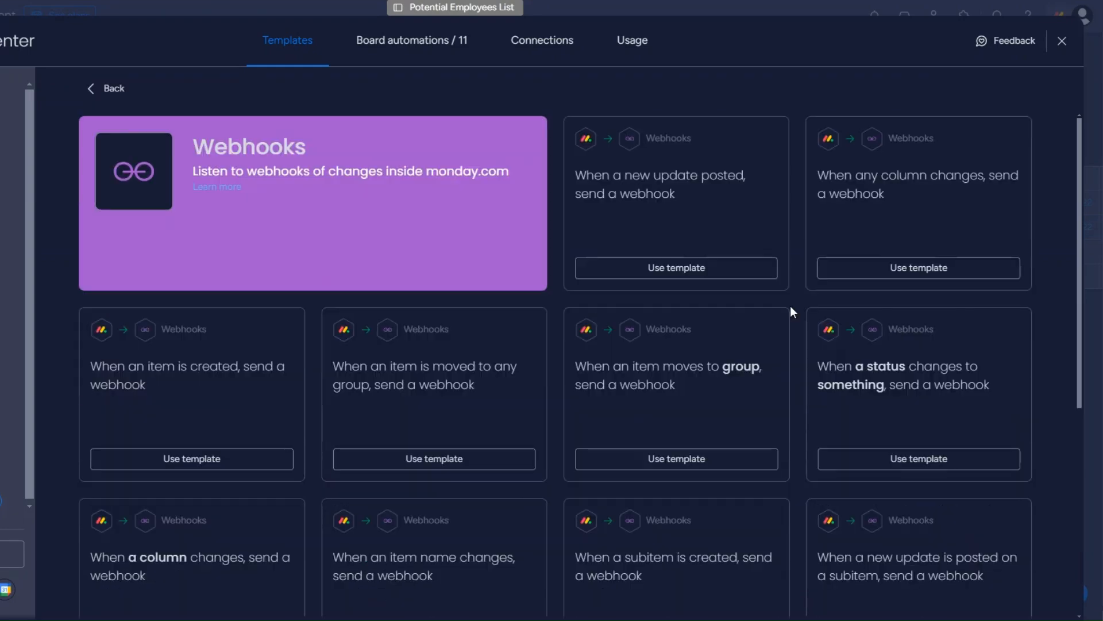
left_click(904, 396)
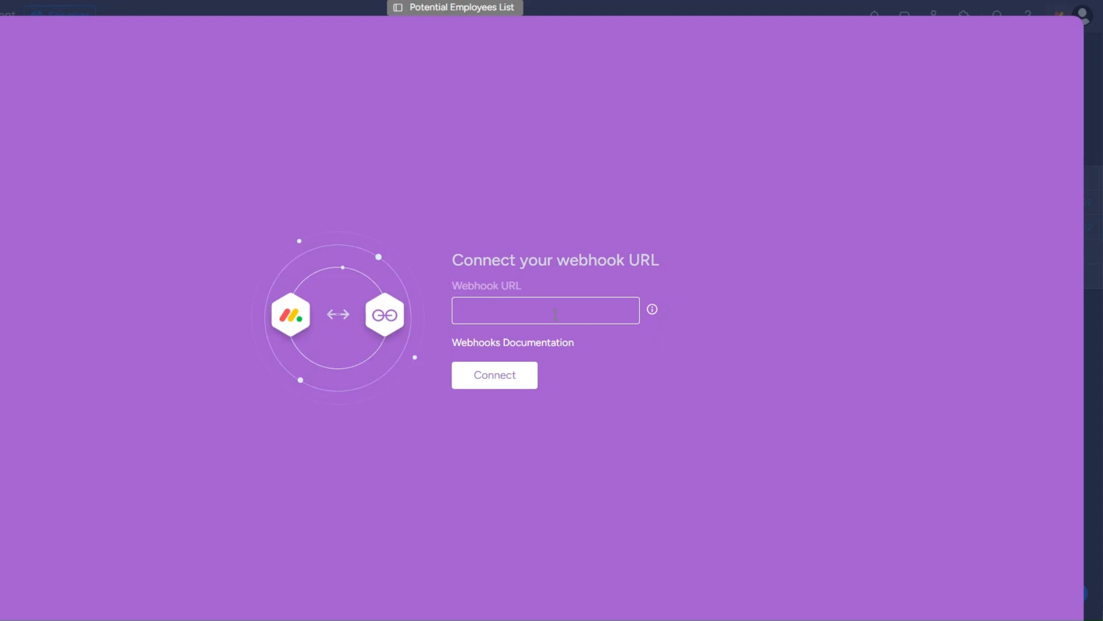
key("ctrl+v")
left_click(512, 377)
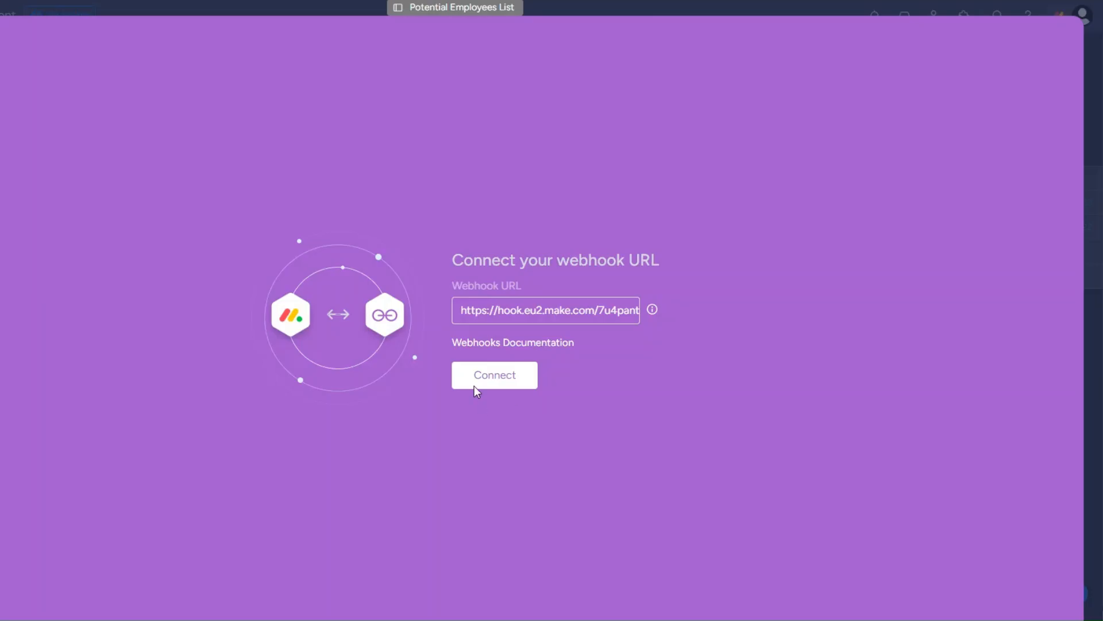
Retry the monday.com webhook connection and inspect the received challenge value
left_click(496, 374)
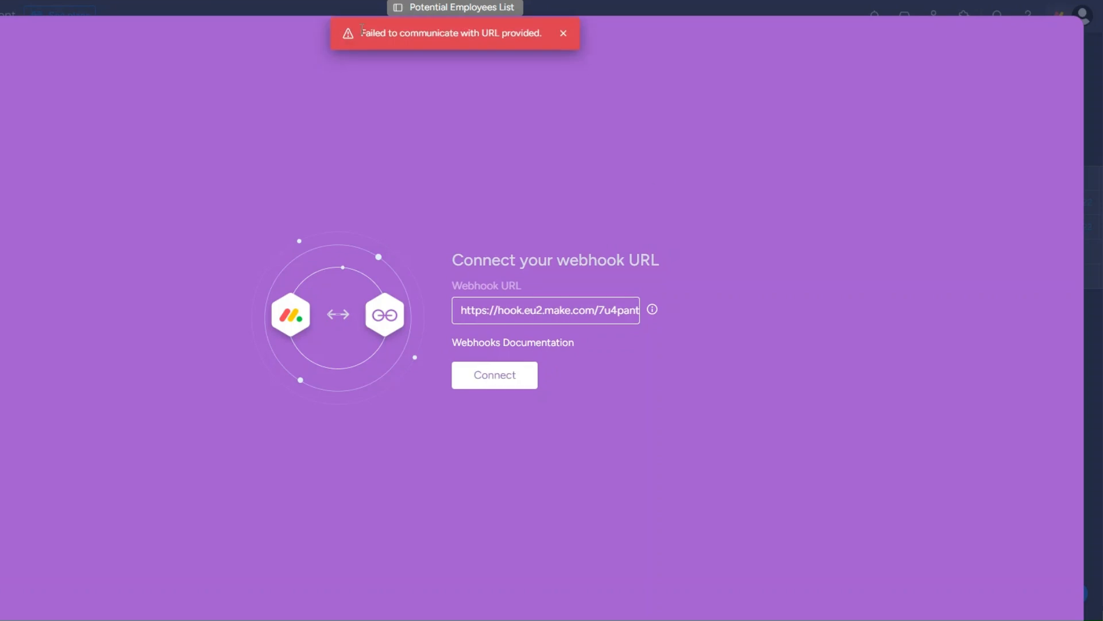
left_click_drag(362, 30, 521, 33)
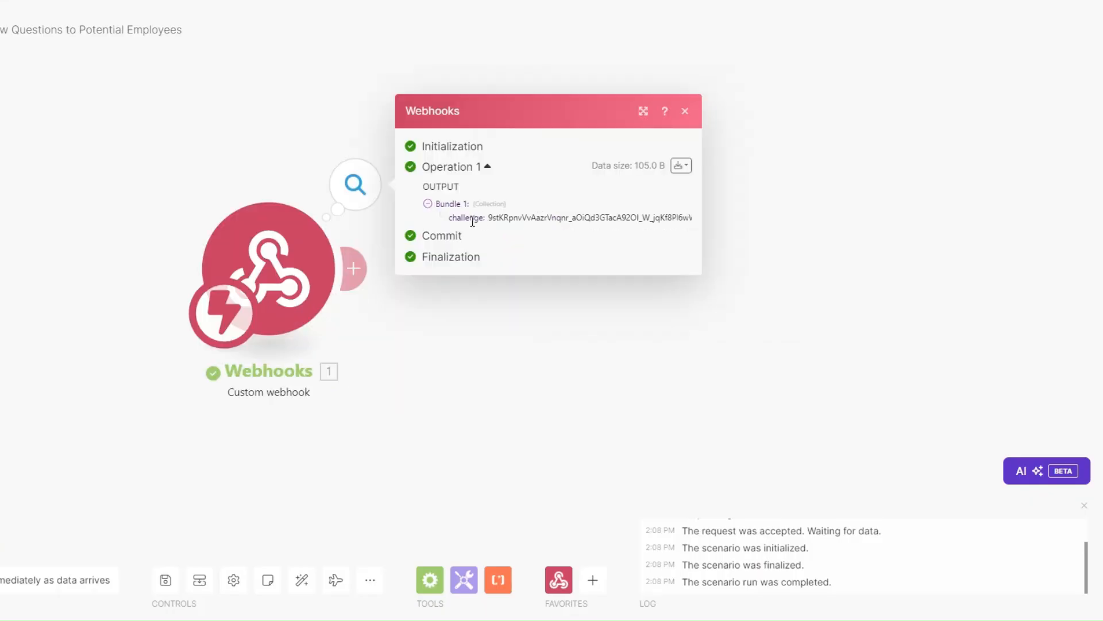
left_click_drag(487, 222, 667, 231)
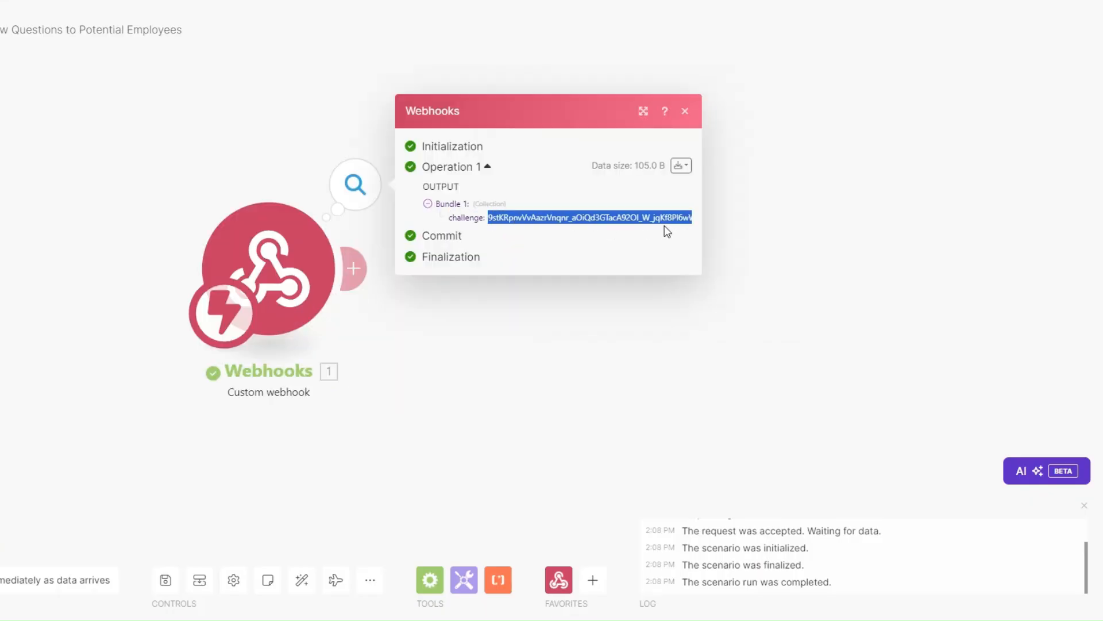
Add a Webhook response module with status 200 and the challenge value mapped into its body
left_click(494, 366)
left_click(357, 267)
left_click(694, 166)
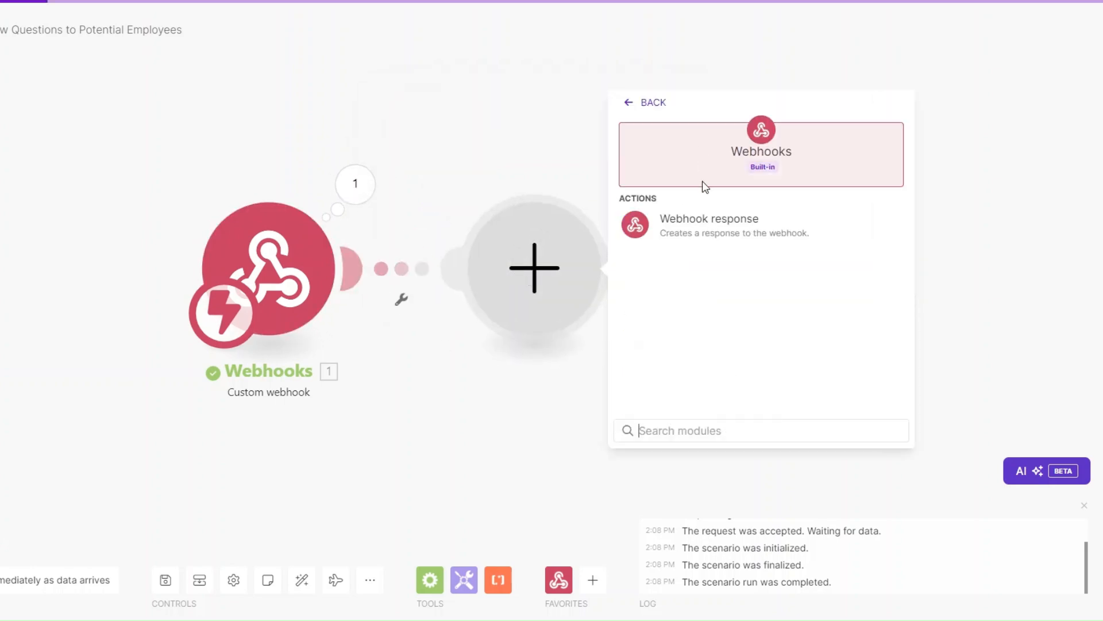
left_click(702, 221)
left_click(643, 315)
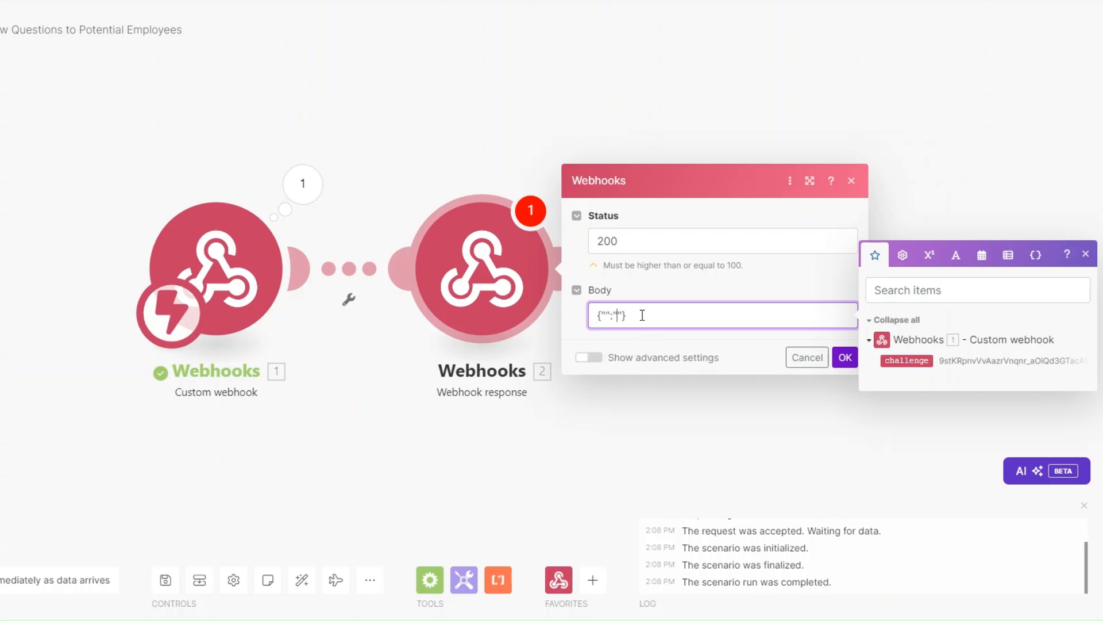
type("challenge")
left_click(906, 361)
left_click(803, 285)
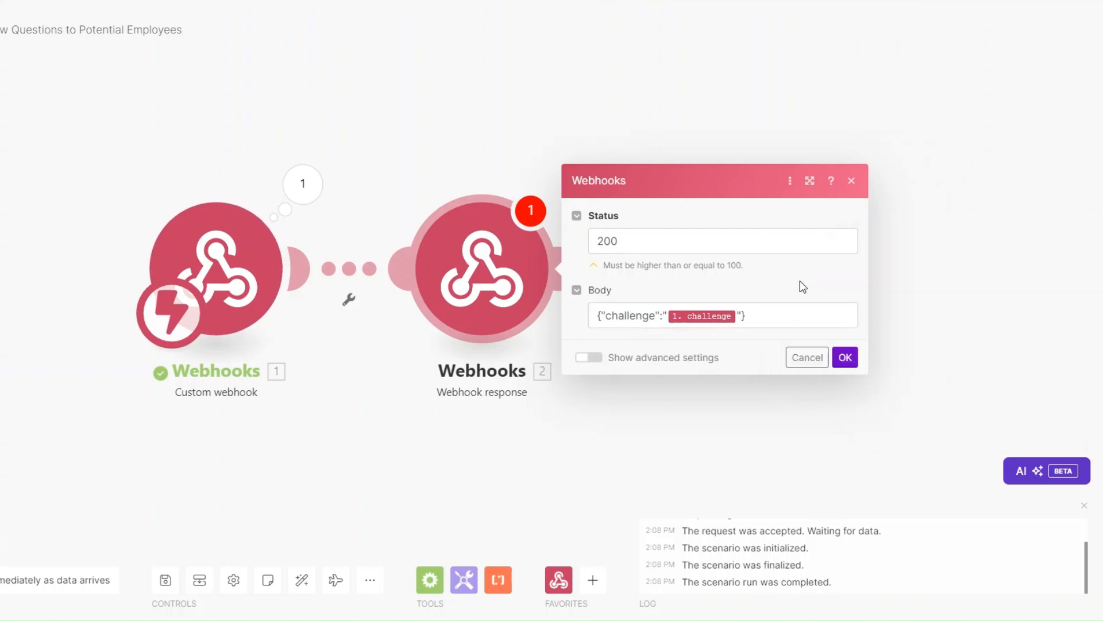
left_click(846, 358)
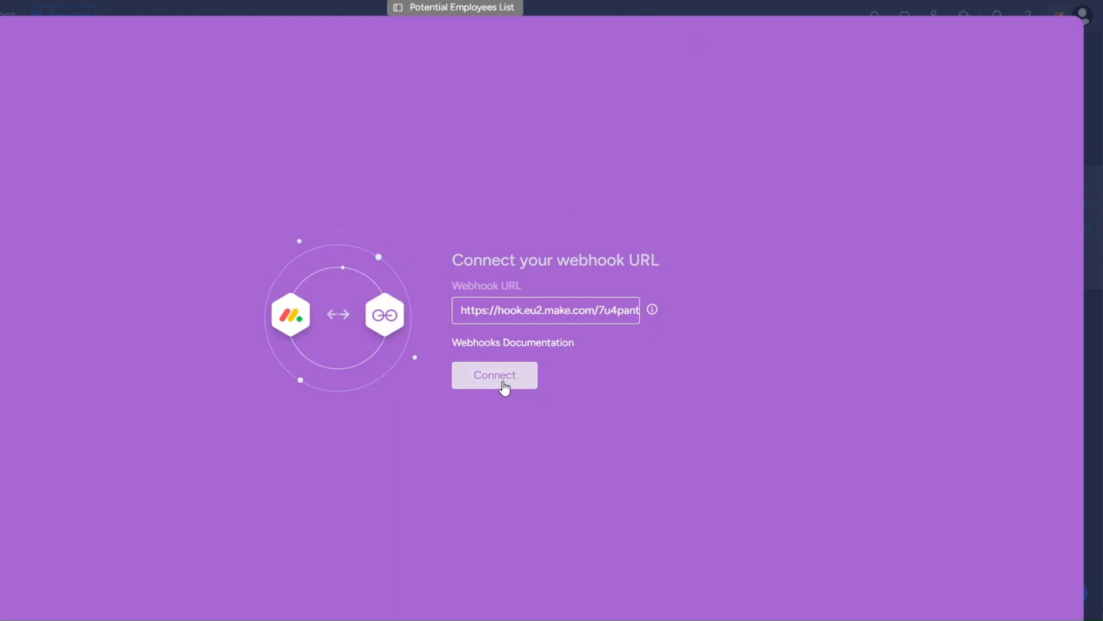
Listen for the next request and delete the no-longer-needed Webhook response module
left_click(513, 368)
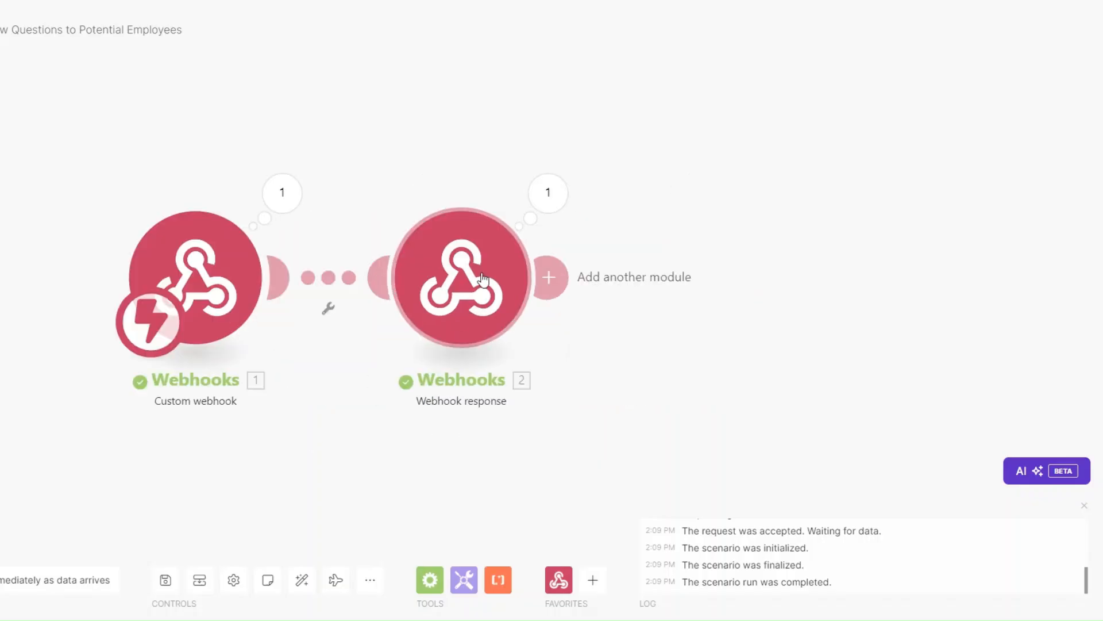
right_click(499, 241)
left_click(542, 402)
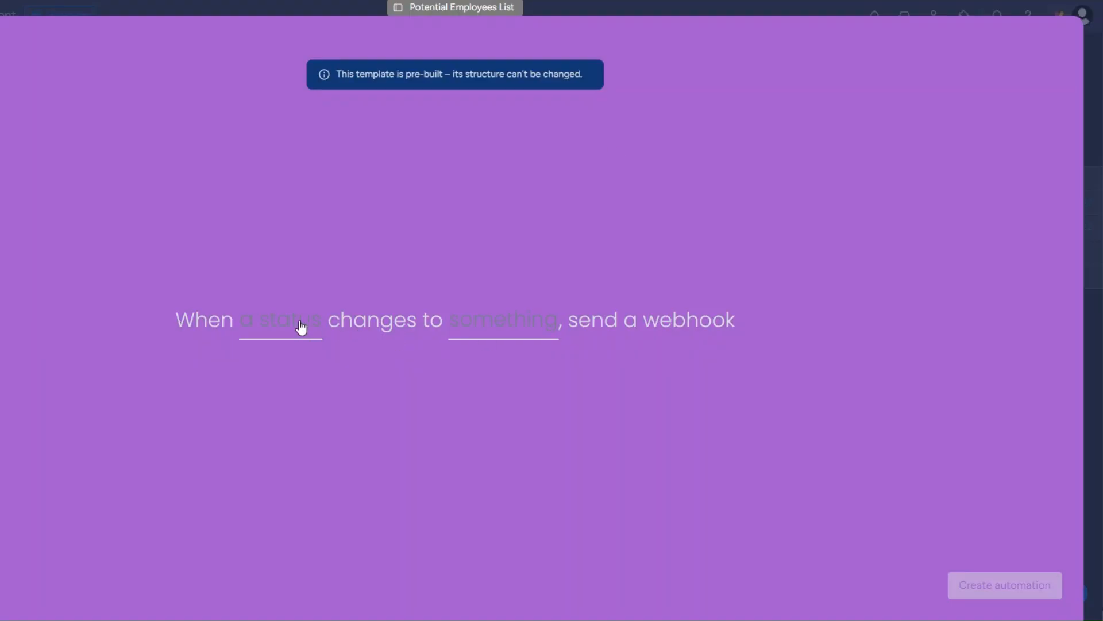
Create the automation for Status changing to SEND INTERVIEW Qs, then reset the first applicant to INTAKE
left_click(301, 328)
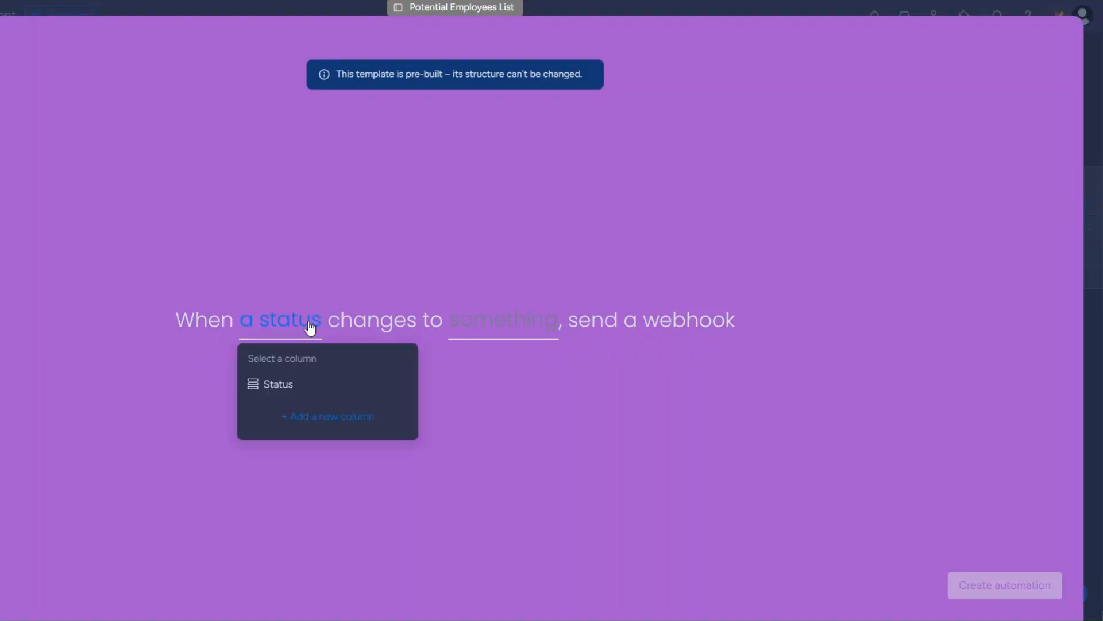
left_click(298, 395)
left_click(458, 335)
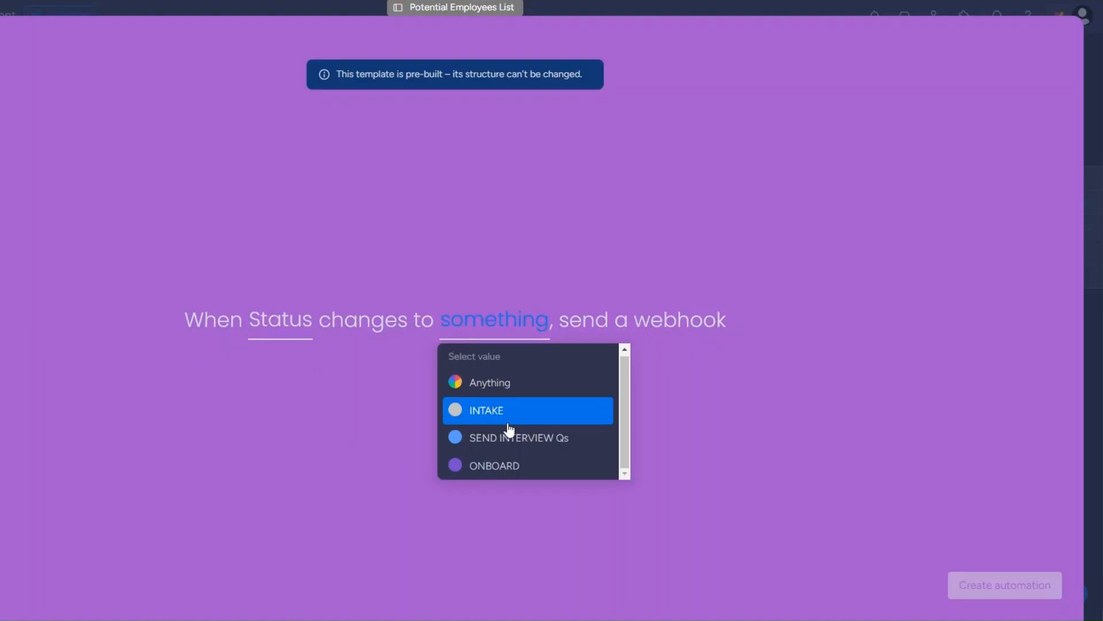
left_click(510, 450)
left_click(1003, 586)
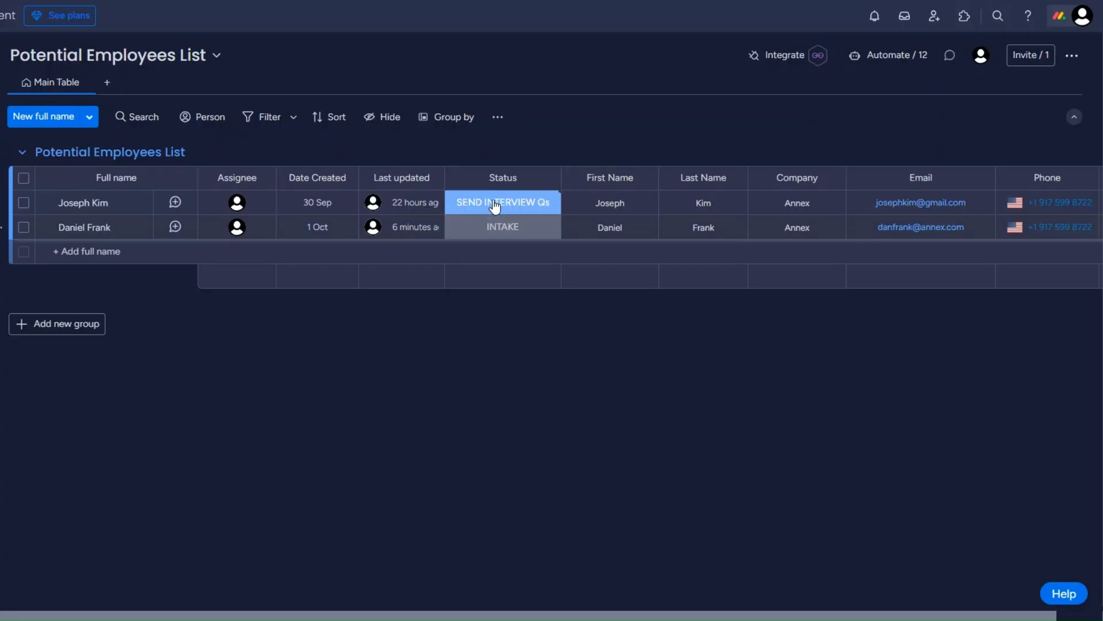
left_click(495, 205)
left_click(498, 244)
left_click(492, 209)
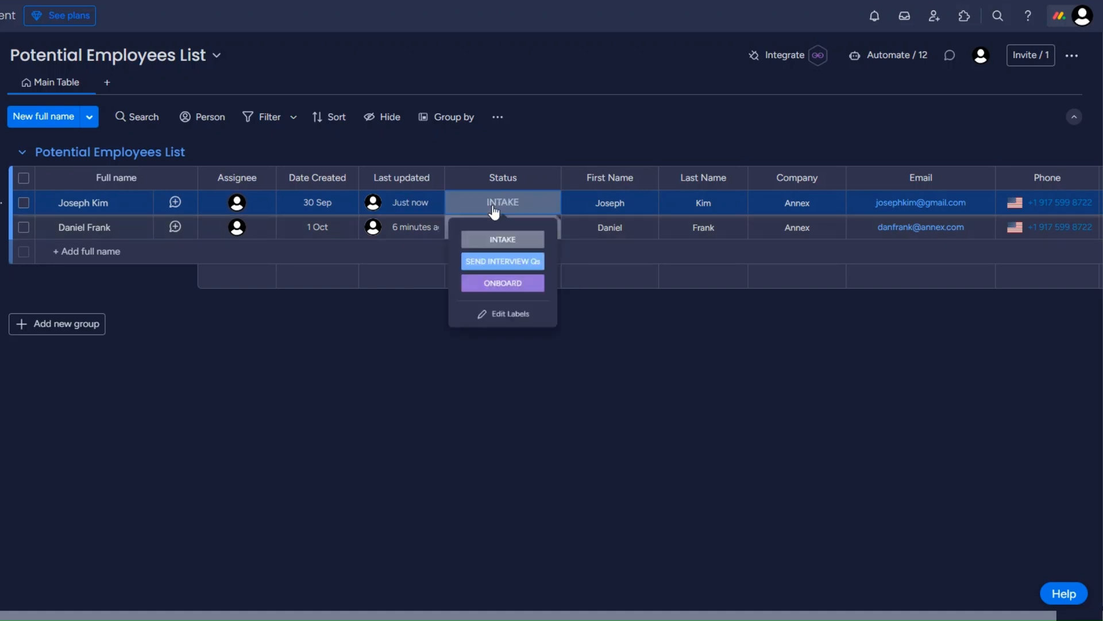
left_click(498, 271)
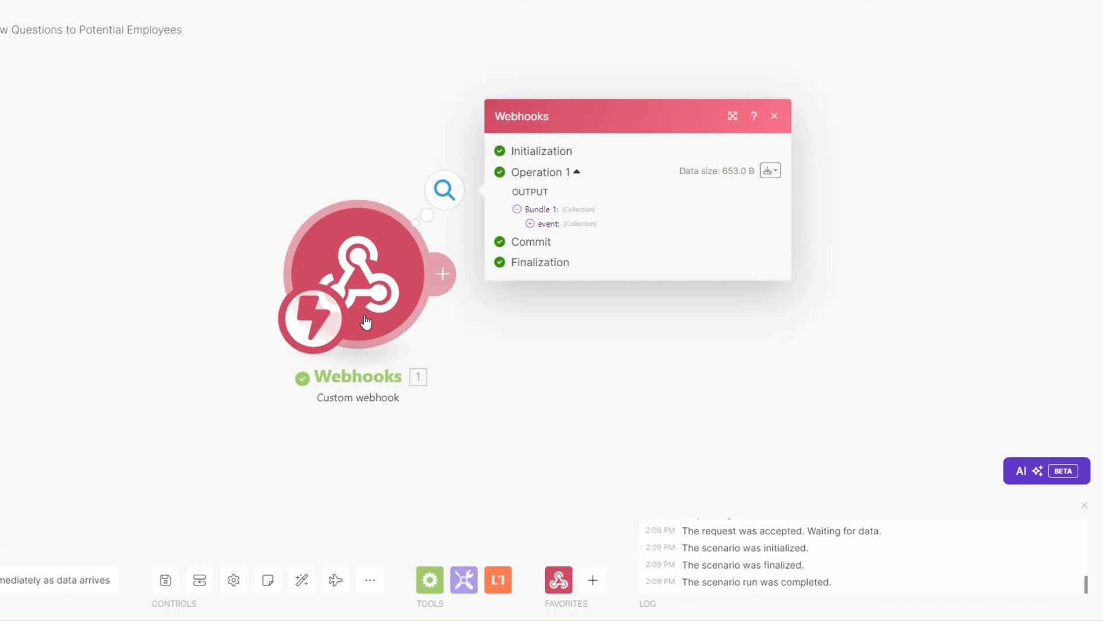
left_click(397, 215)
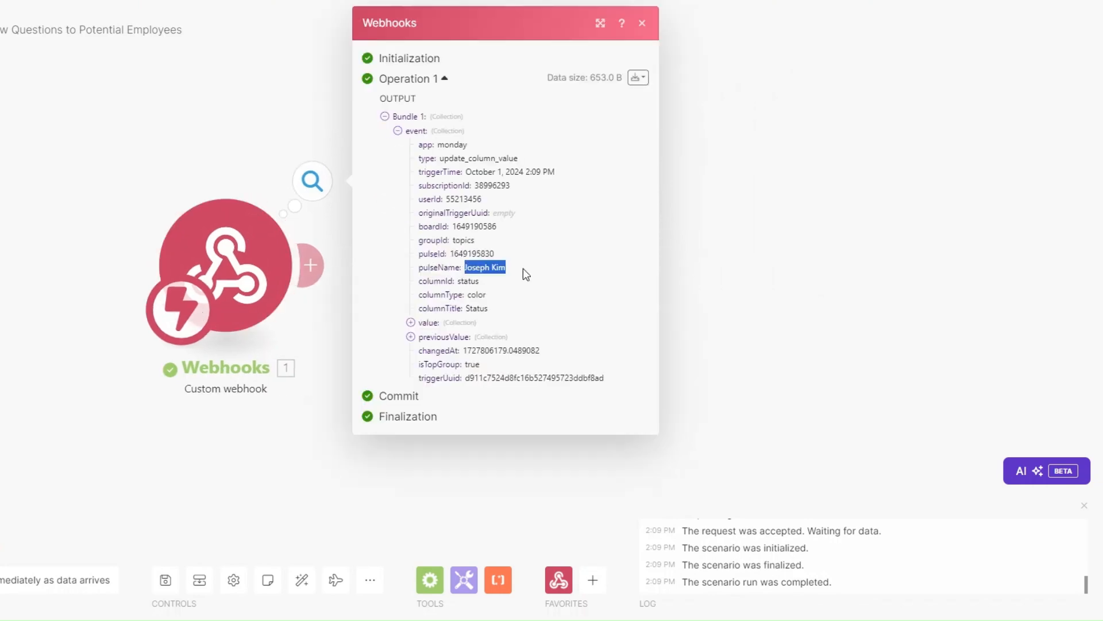
left_click_drag(450, 253, 482, 255)
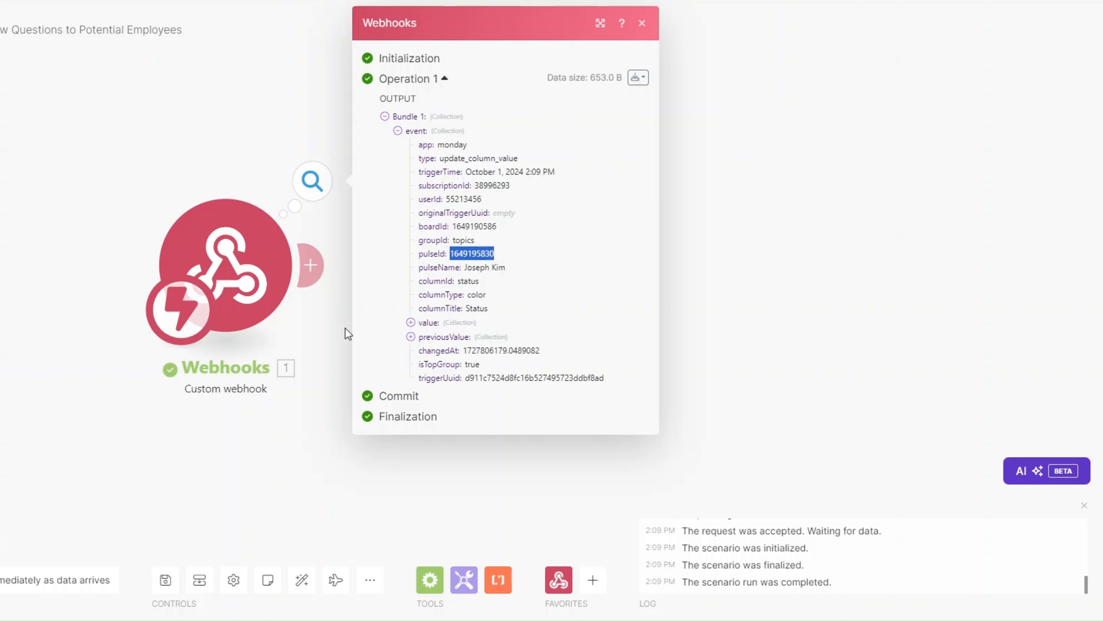
left_click(314, 332)
Add a Monday Get an Item module using the webhook's pulseId on Potential Employees List board
left_click(311, 265)
left_click(654, 229)
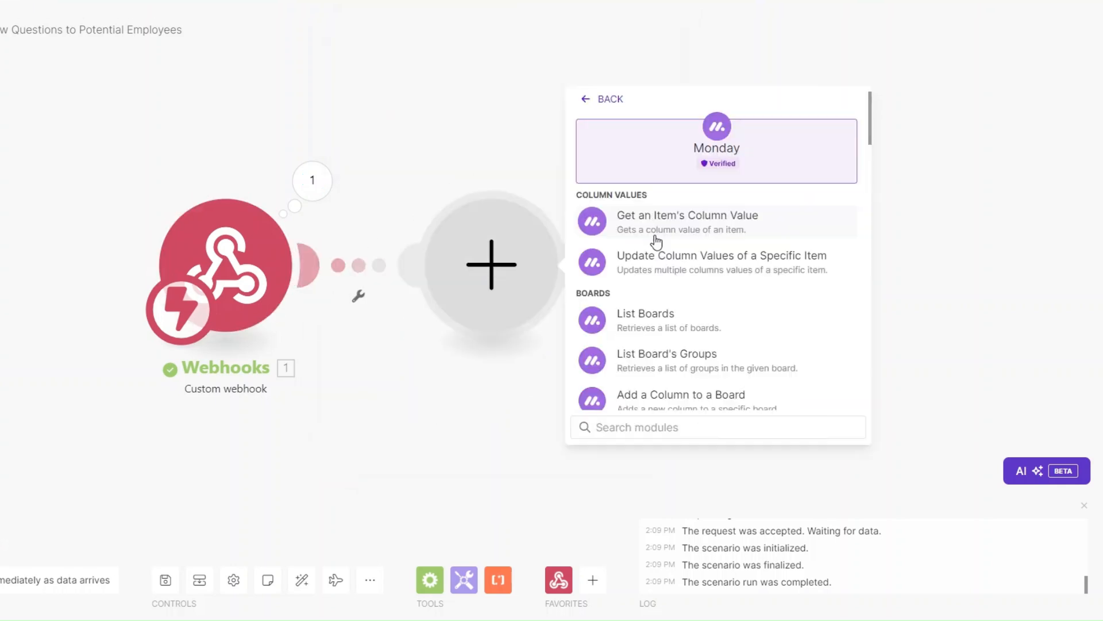
type("get an i")
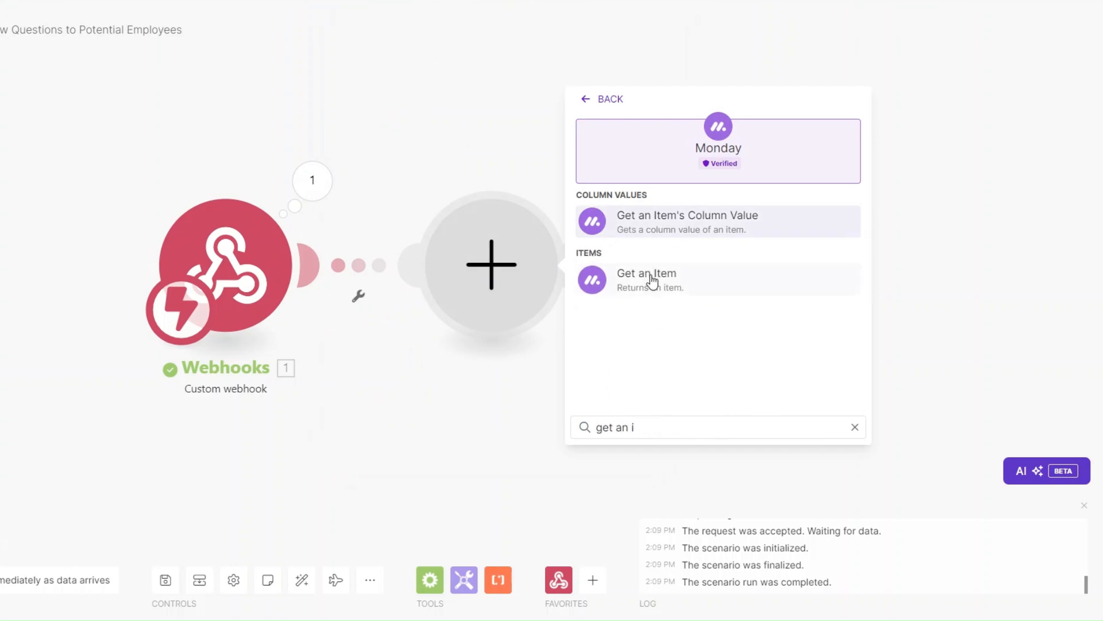
left_click(651, 279)
left_click(346, 443)
left_click_drag(354, 391, 315, 391)
left_click_drag(315, 391, 256, 393)
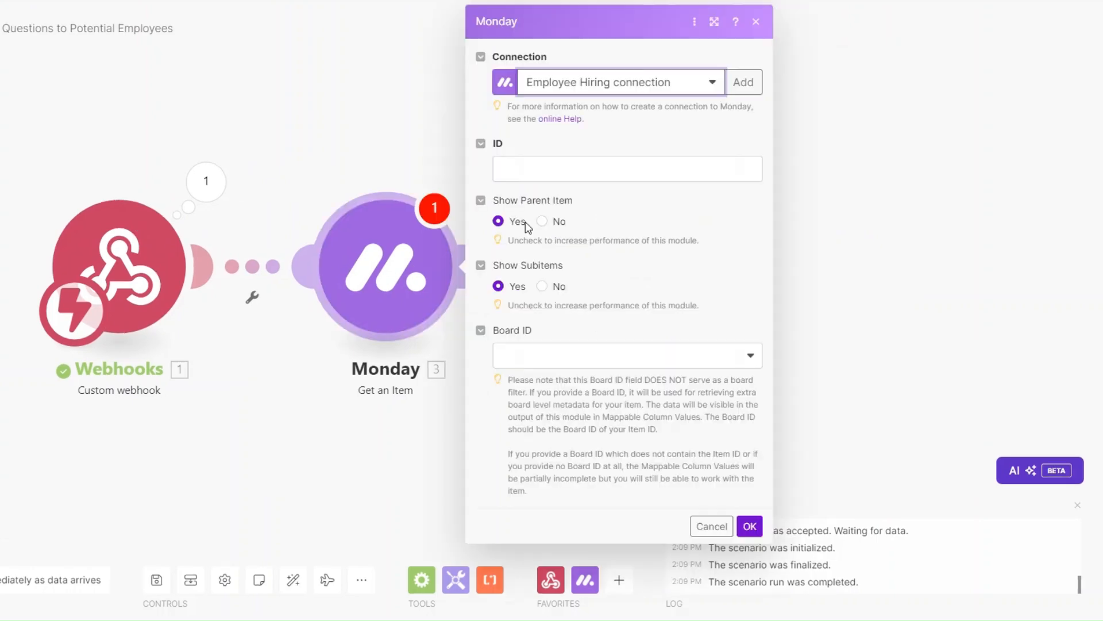
left_click(524, 169)
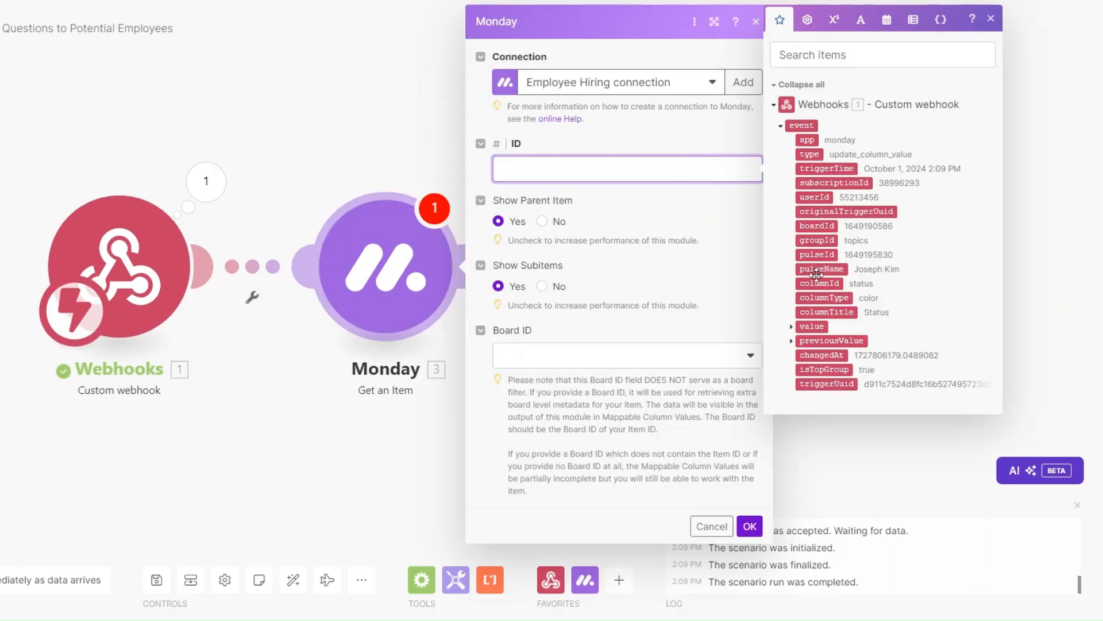
left_click(817, 255)
left_click(550, 361)
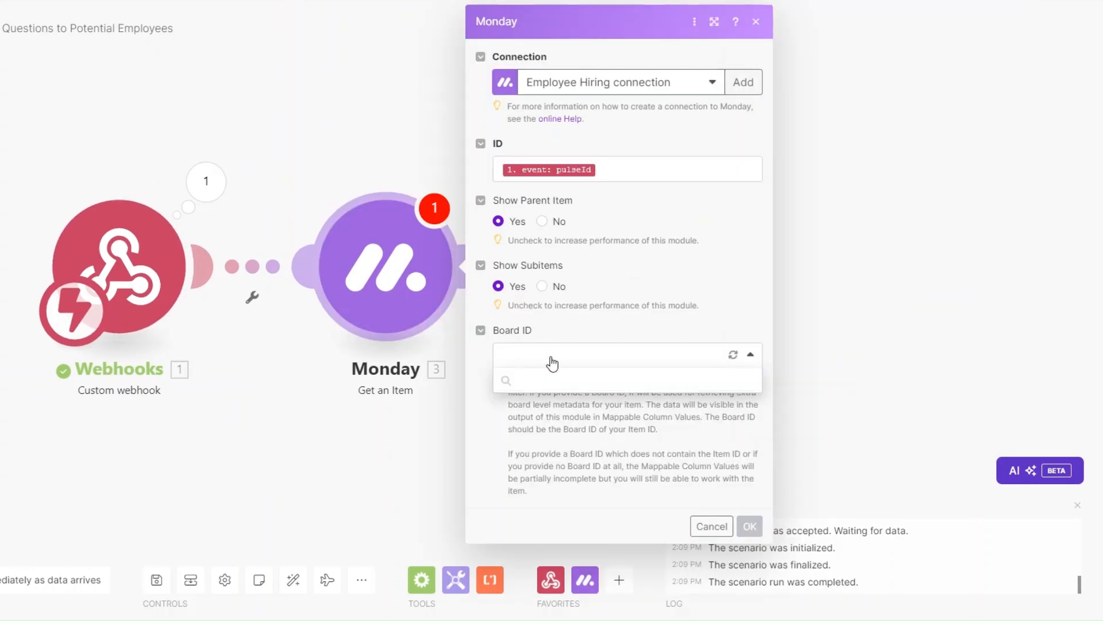
left_click(605, 567)
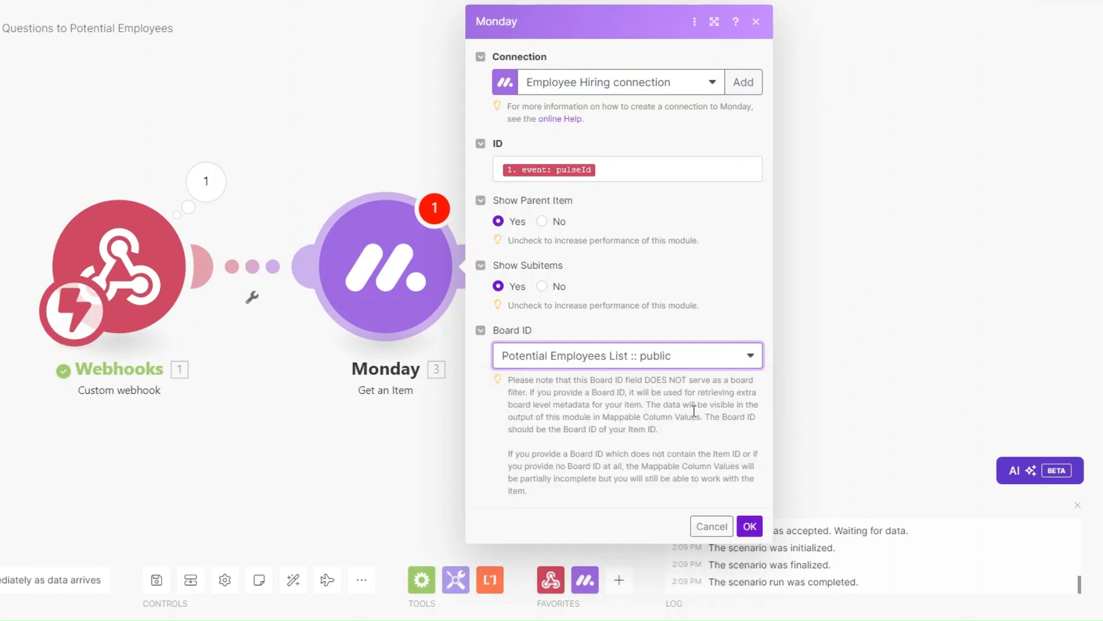
left_click(750, 526)
Test-run only the Monday module with the pasted pulseId and check the applicant's email and phone
left_click_drag(237, 439, 132, 439)
right_click(278, 256)
left_click(336, 292)
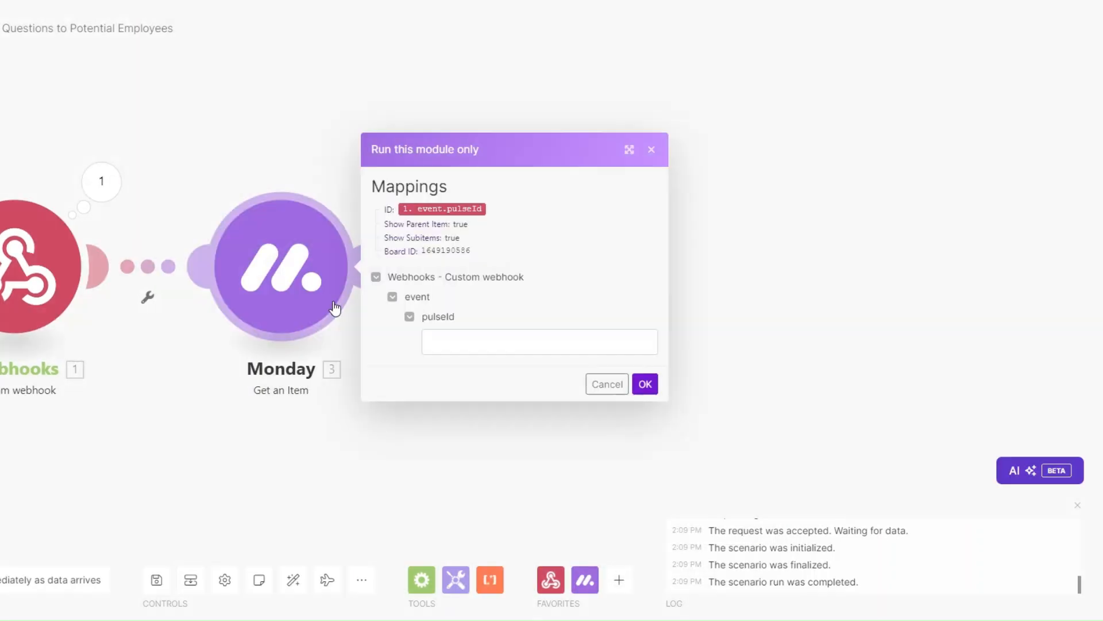
left_click(483, 342)
key("ctrl+v")
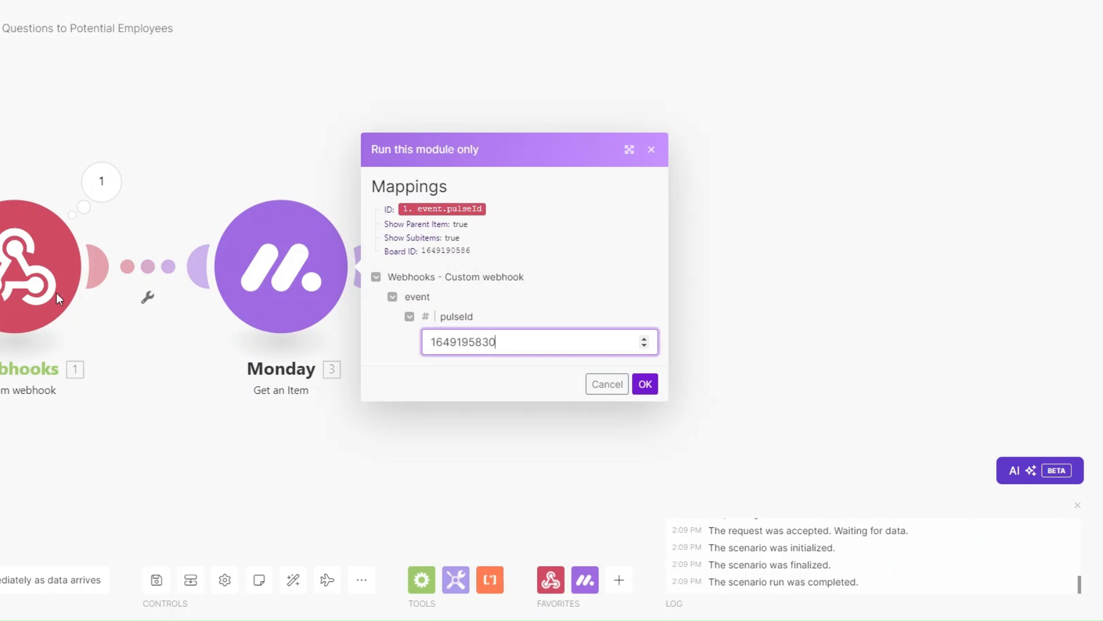
left_click(645, 384)
left_click_drag(363, 455, 250, 450)
left_click(559, 415)
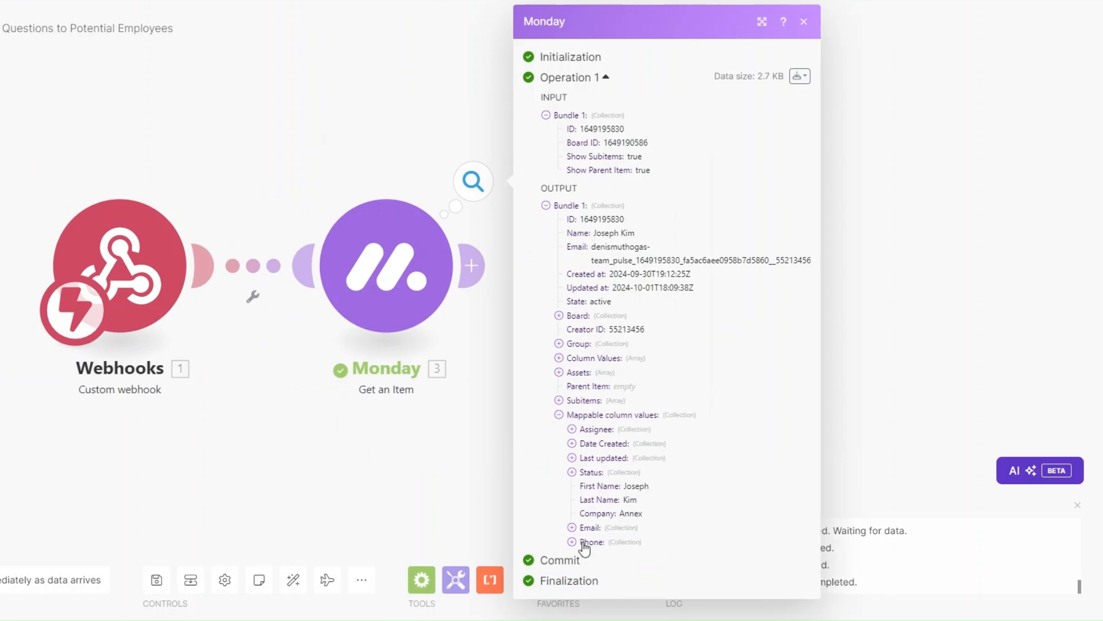
left_click(572, 527)
left_click(572, 569)
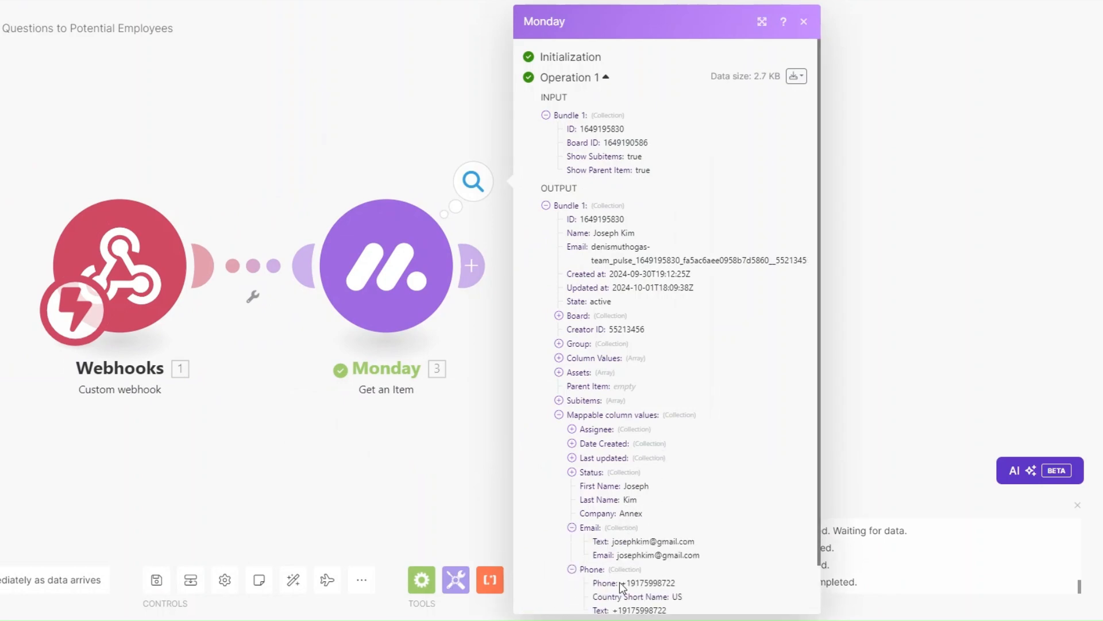
left_click(433, 471)
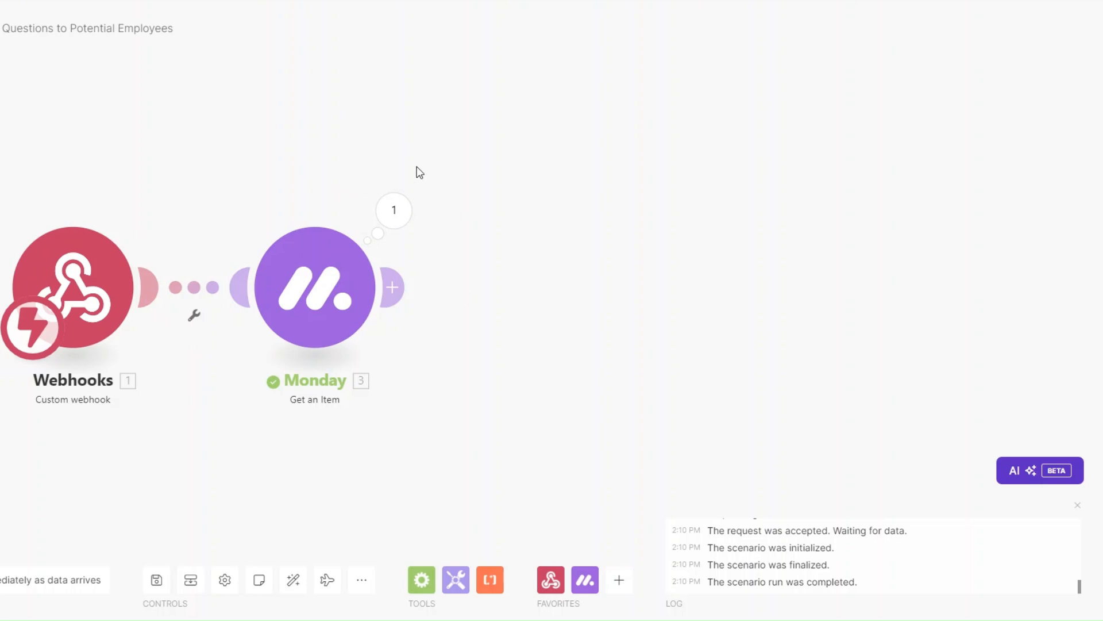
Add a Google Drive Search for Files/Folders module after Get an Item
left_click(397, 288)
scroll(744, 370, "down", 5)
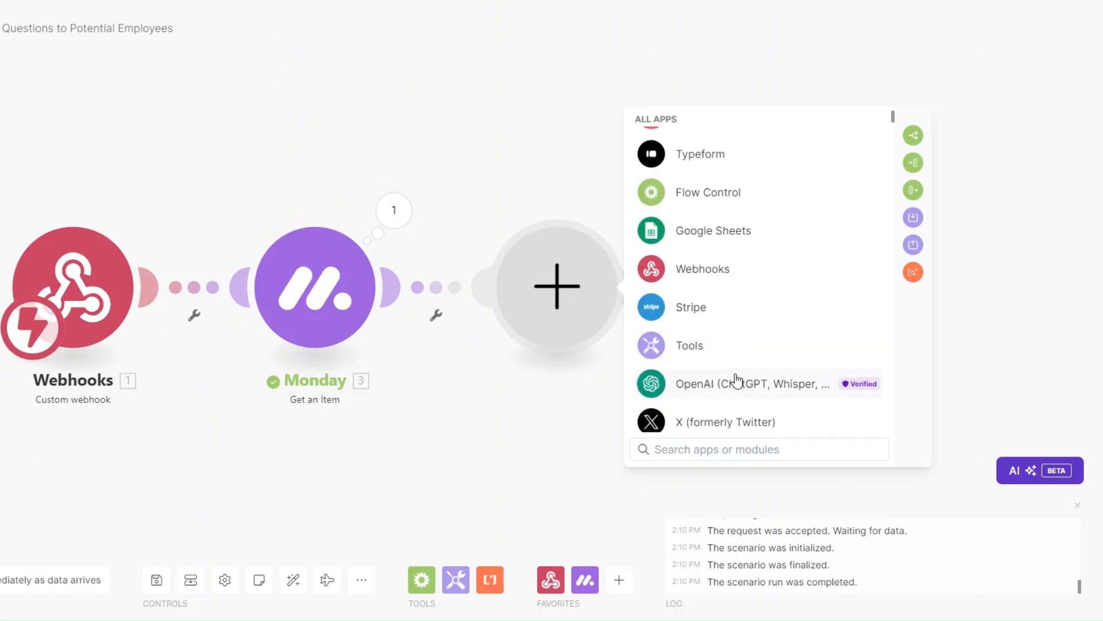
scroll(734, 383, "down", 2)
left_click(708, 276)
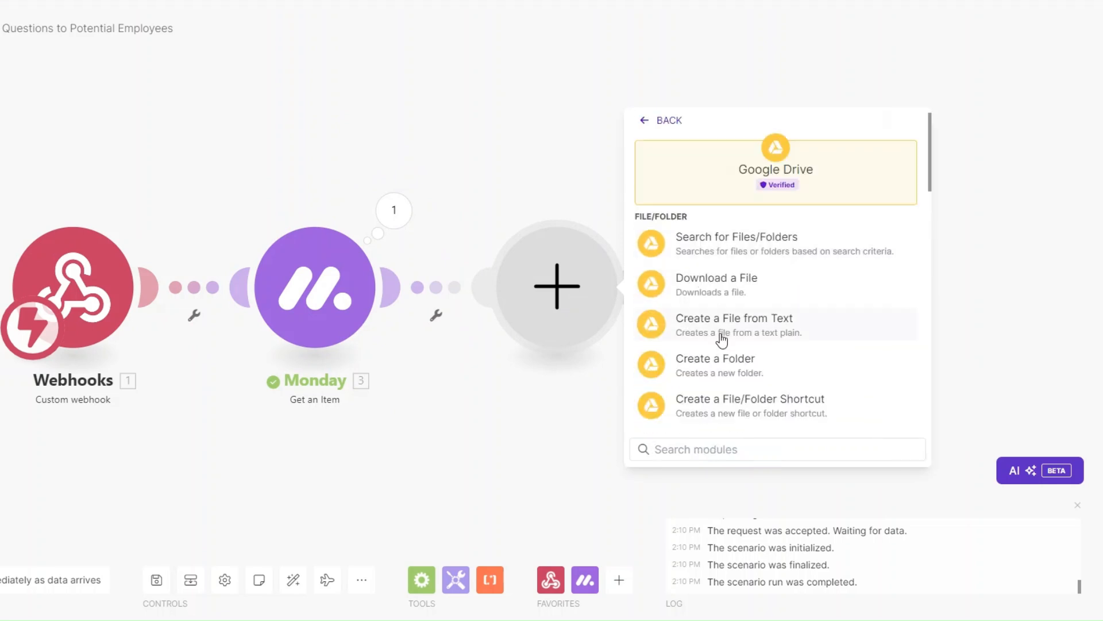
left_click(712, 243)
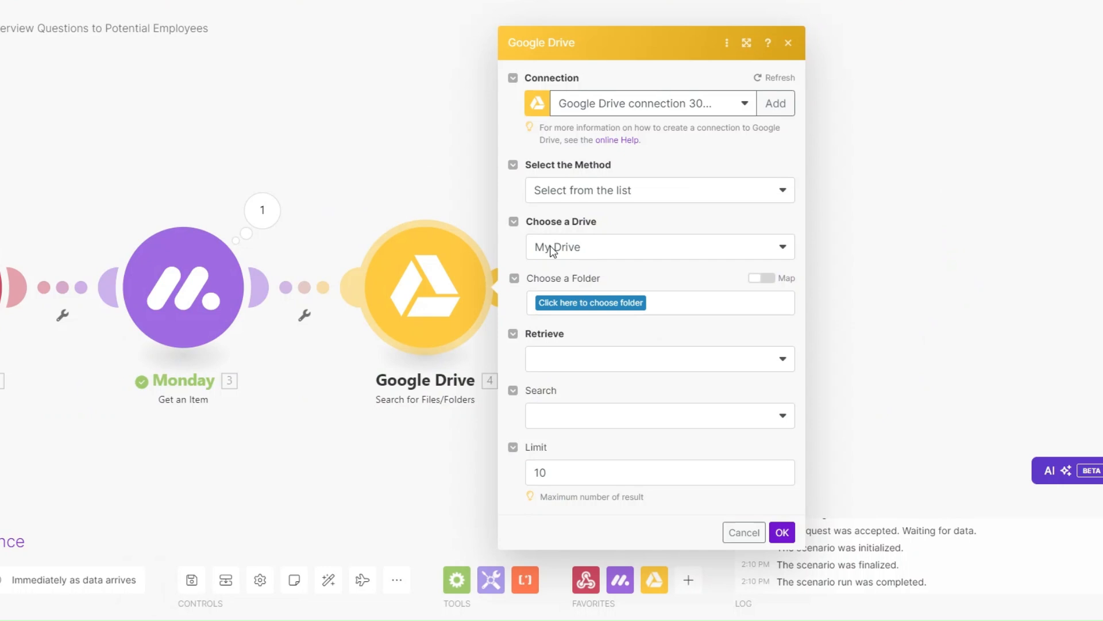
Search Employee Documents files and folders by fulltext 'Interview Questions', limited to 1 result
left_click(558, 300)
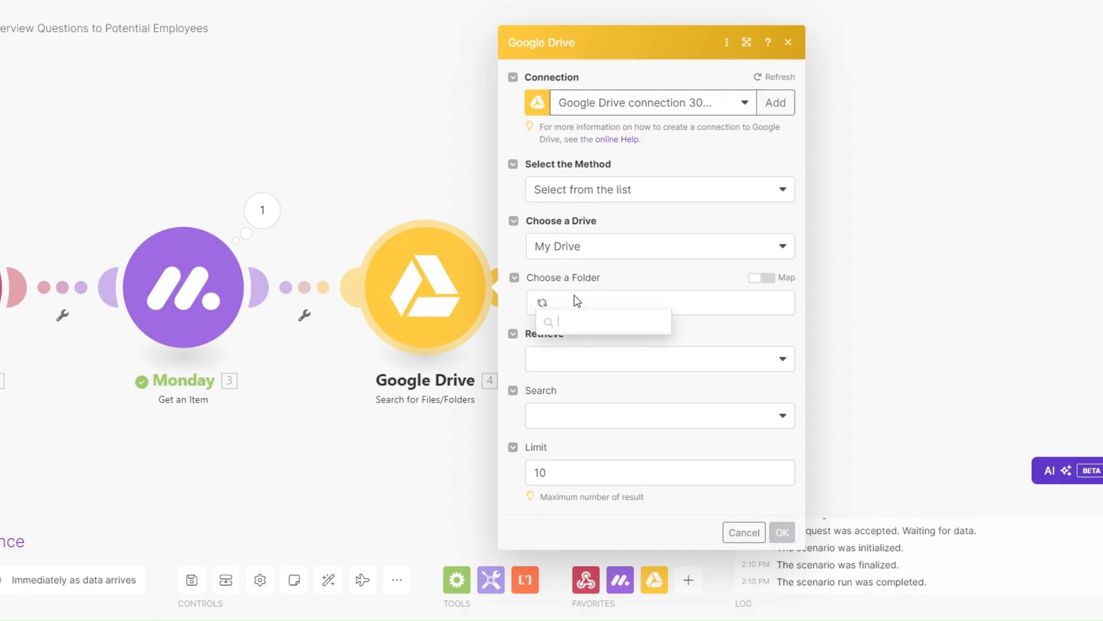
left_click(592, 391)
left_click(582, 366)
left_click(567, 432)
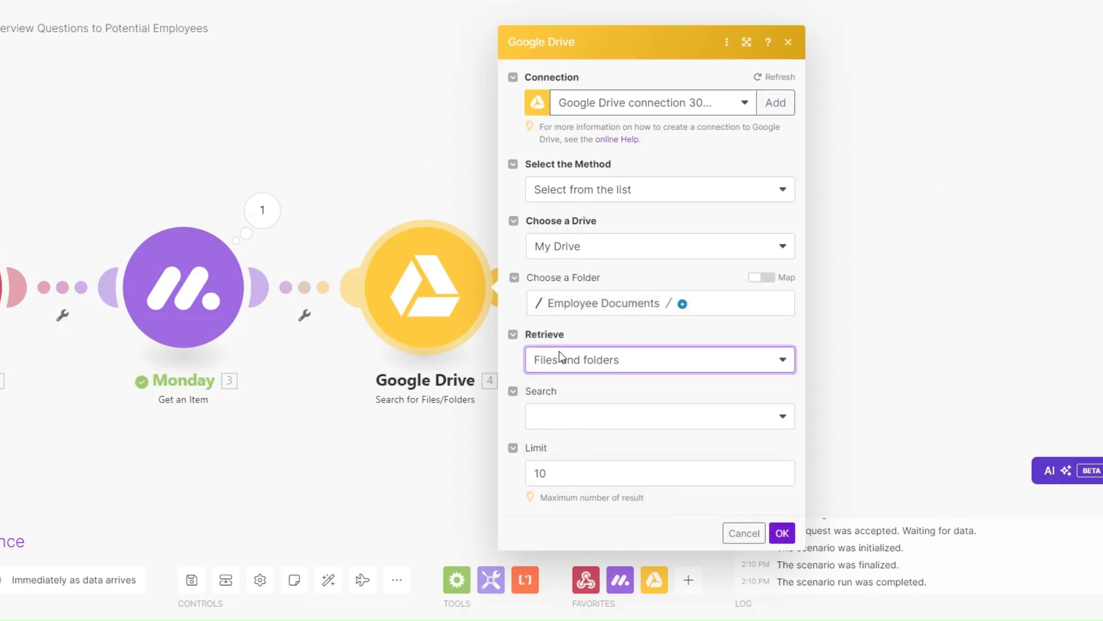
left_click(611, 416)
left_click(574, 486)
left_click(593, 454)
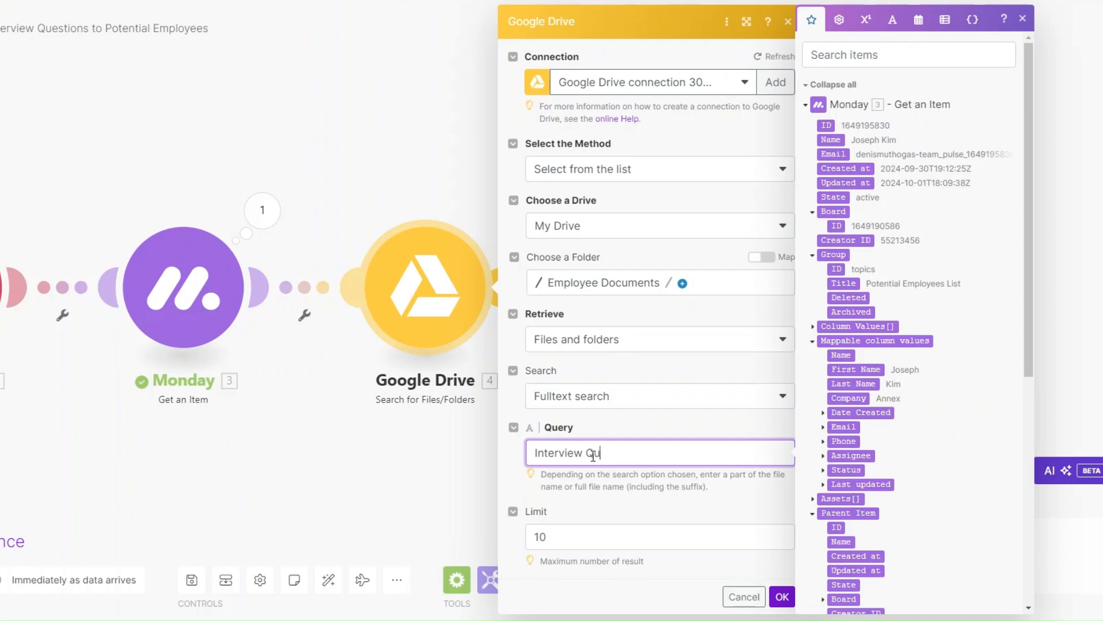
left_click(594, 537)
left_click(782, 596)
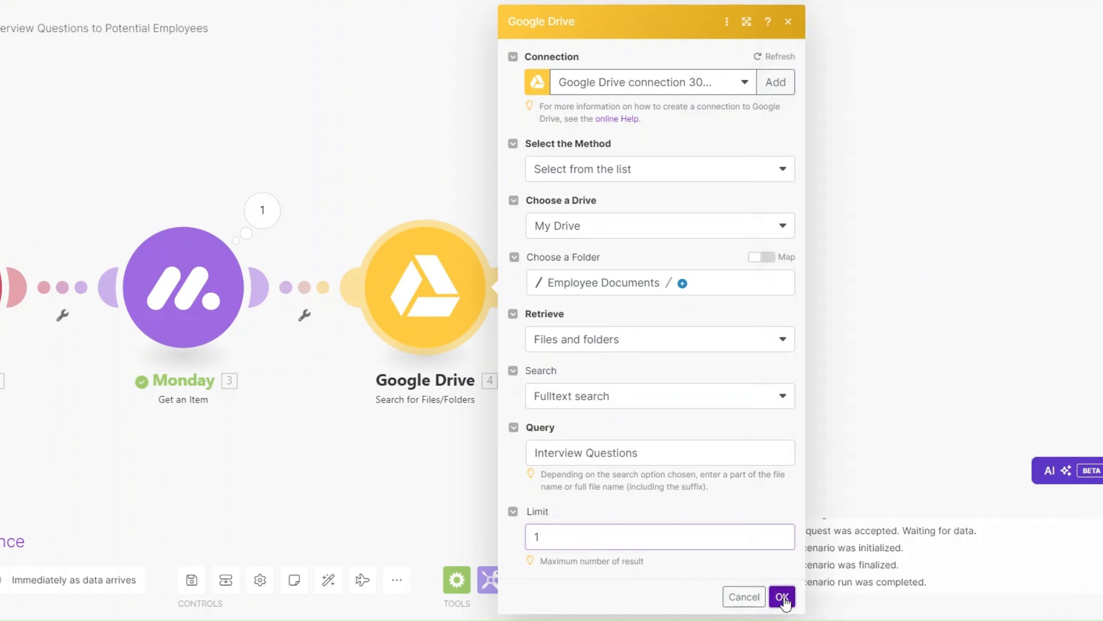
Rename the search module to 'Get Interview Questions'
right_click(426, 288)
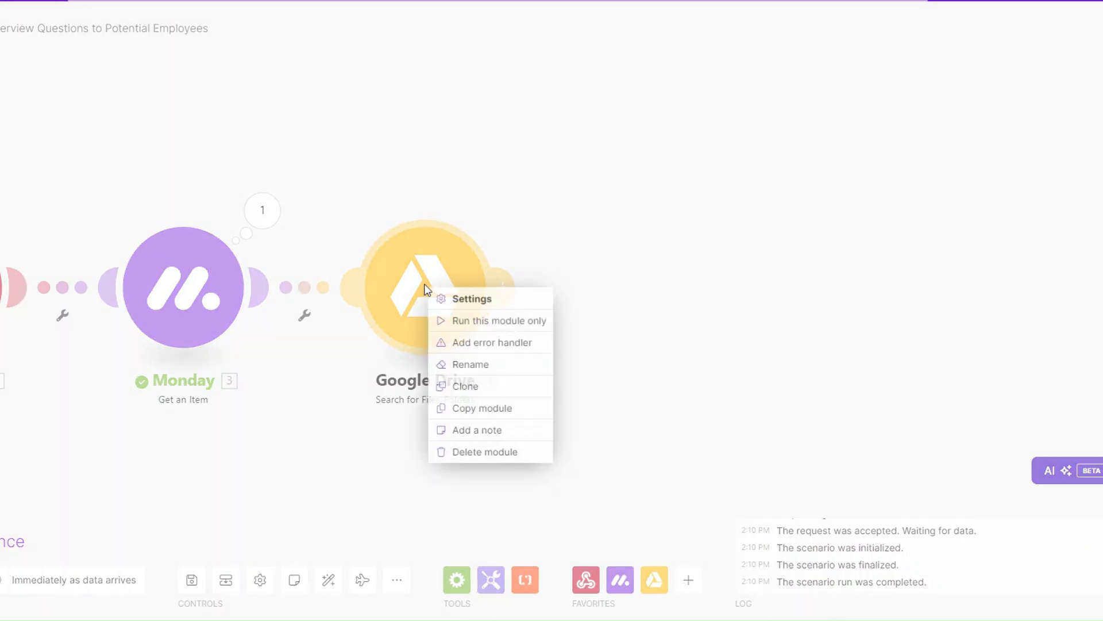
left_click(482, 366)
type("Get Interview Questions")
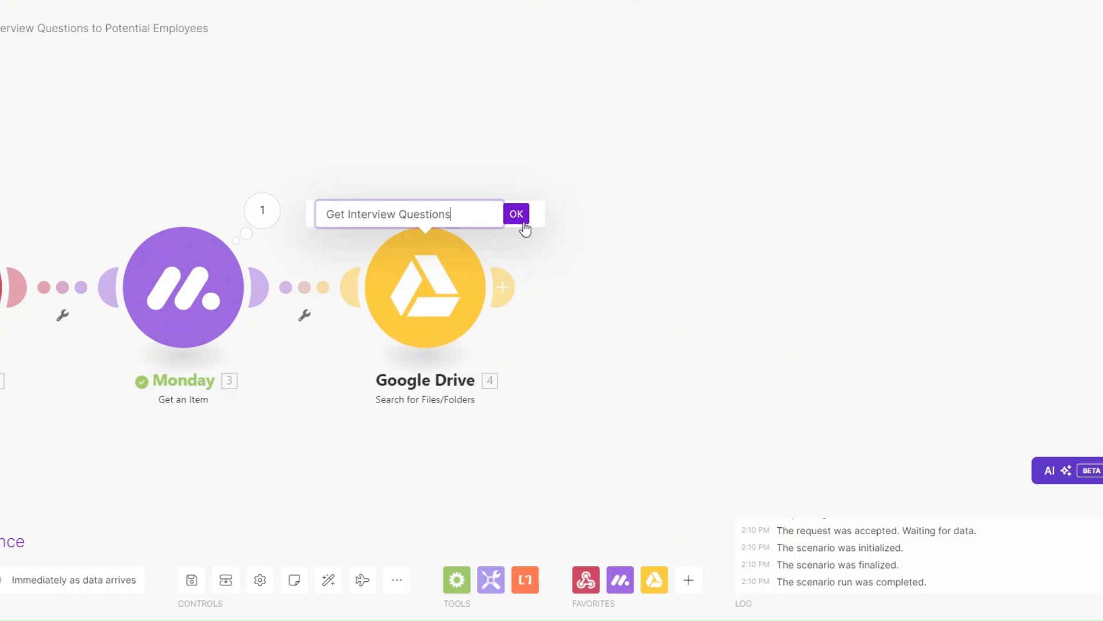
left_click(520, 221)
Add a Google Drive Get a Share Link module after the search step
left_click(645, 296)
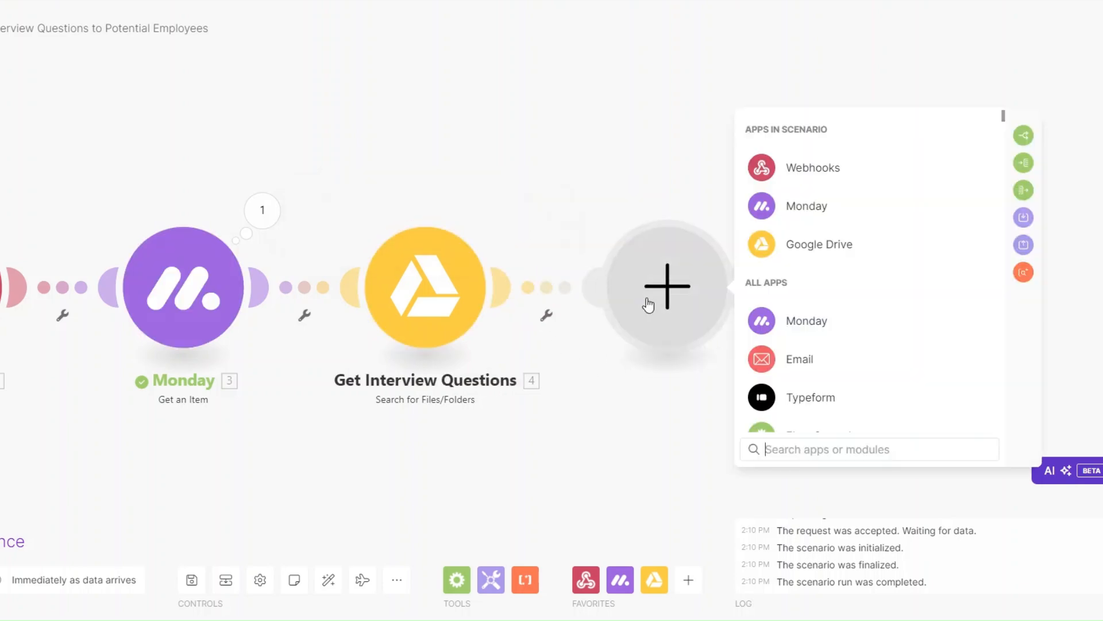
left_click(799, 254)
scroll(836, 392, "down", 5)
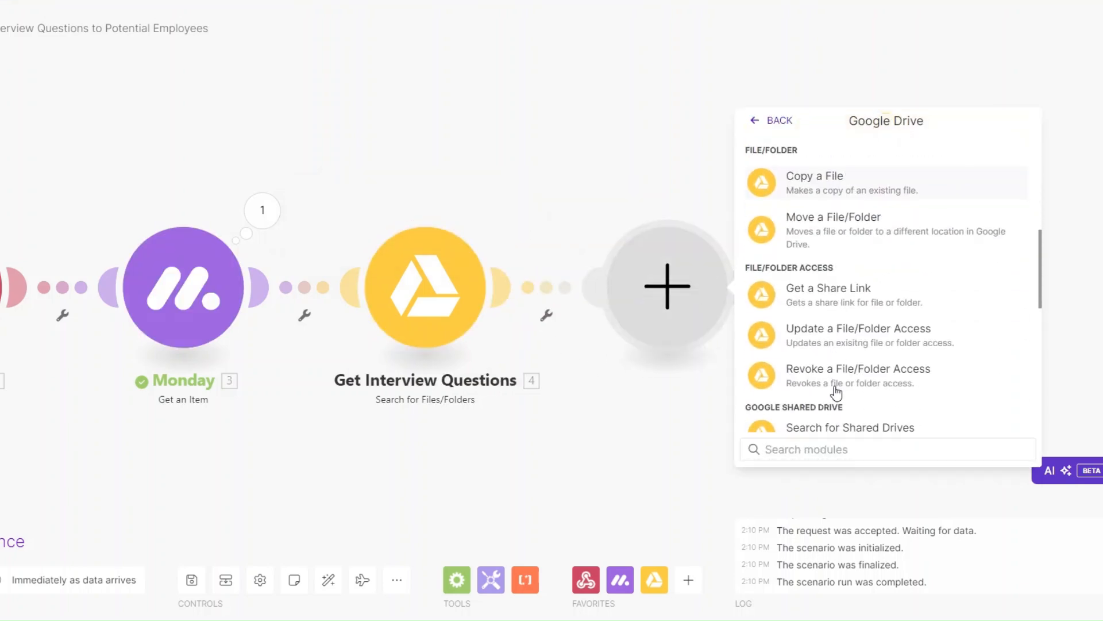
left_click(828, 293)
scroll(654, 313, "down", 3)
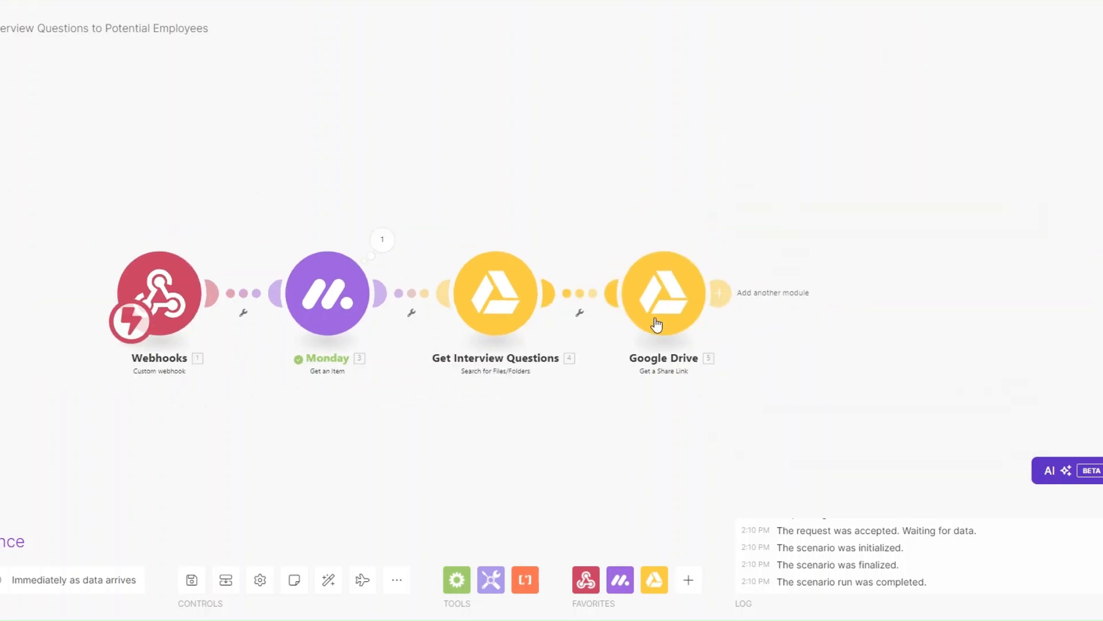
left_click_drag(656, 324, 515, 377)
Map the found file's File ID and share it with role Reader, type Anyone
left_click(555, 277)
left_click(631, 282)
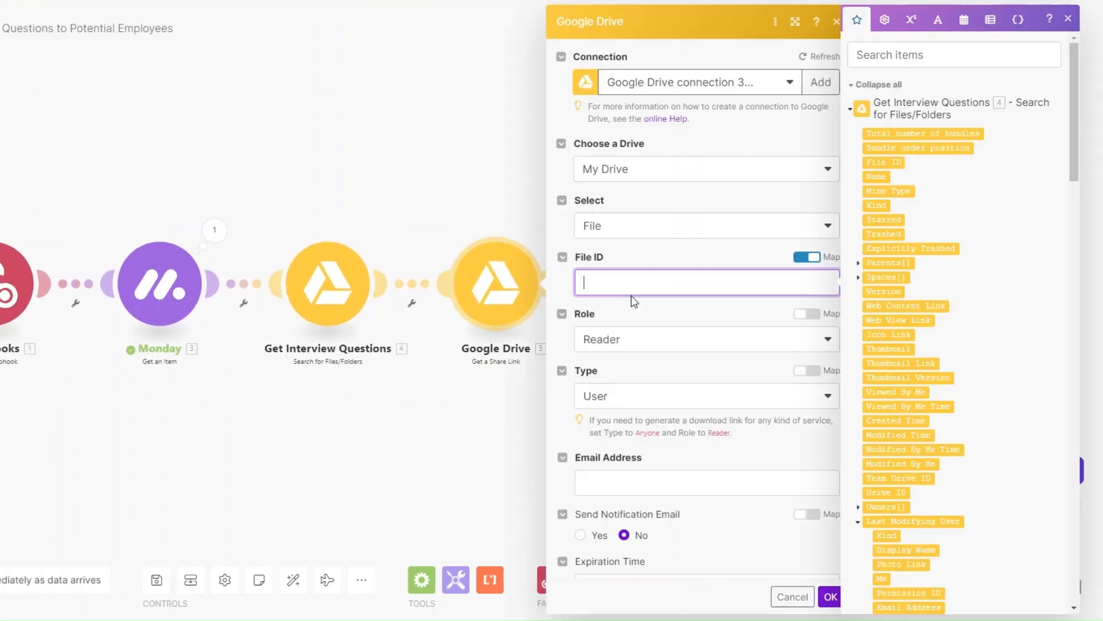
left_click(885, 162)
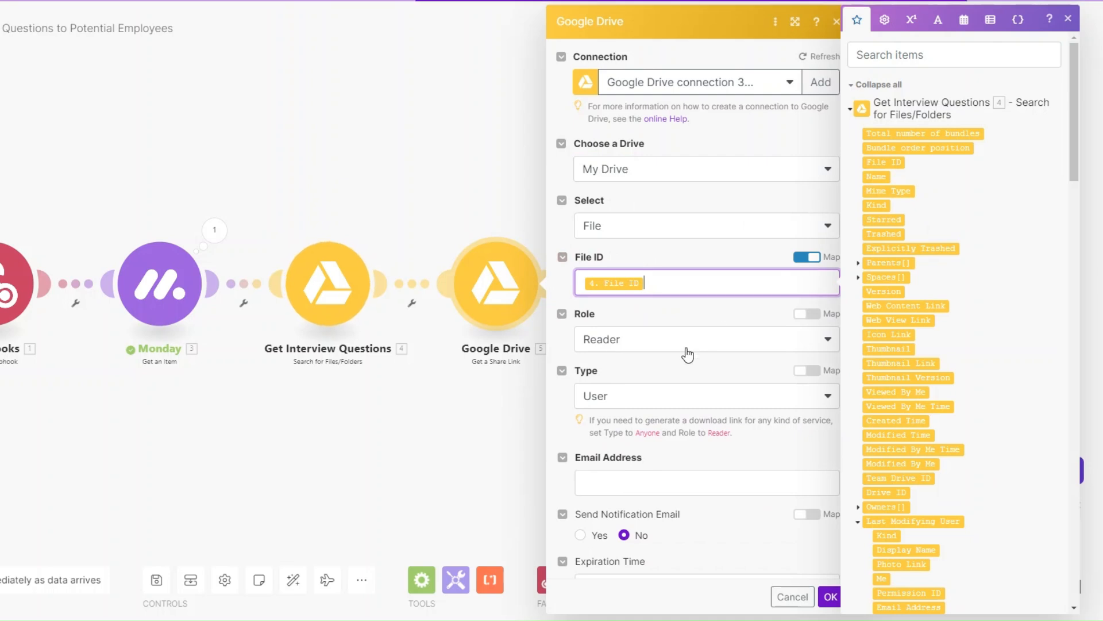
scroll(693, 347, "down", 2)
left_click(667, 241)
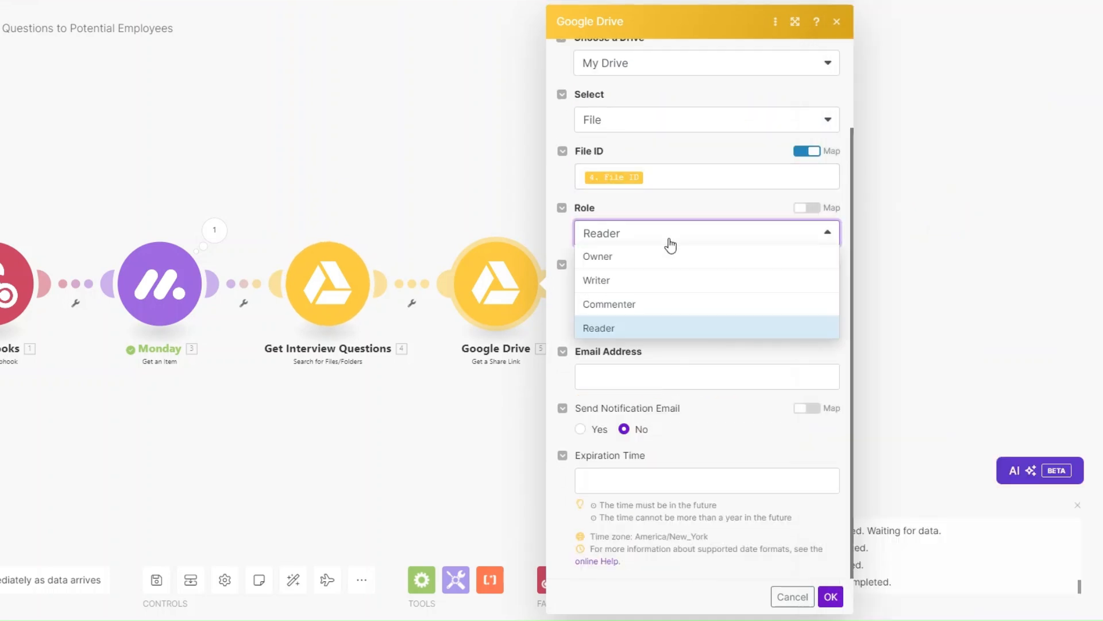
left_click(659, 326)
left_click(632, 293)
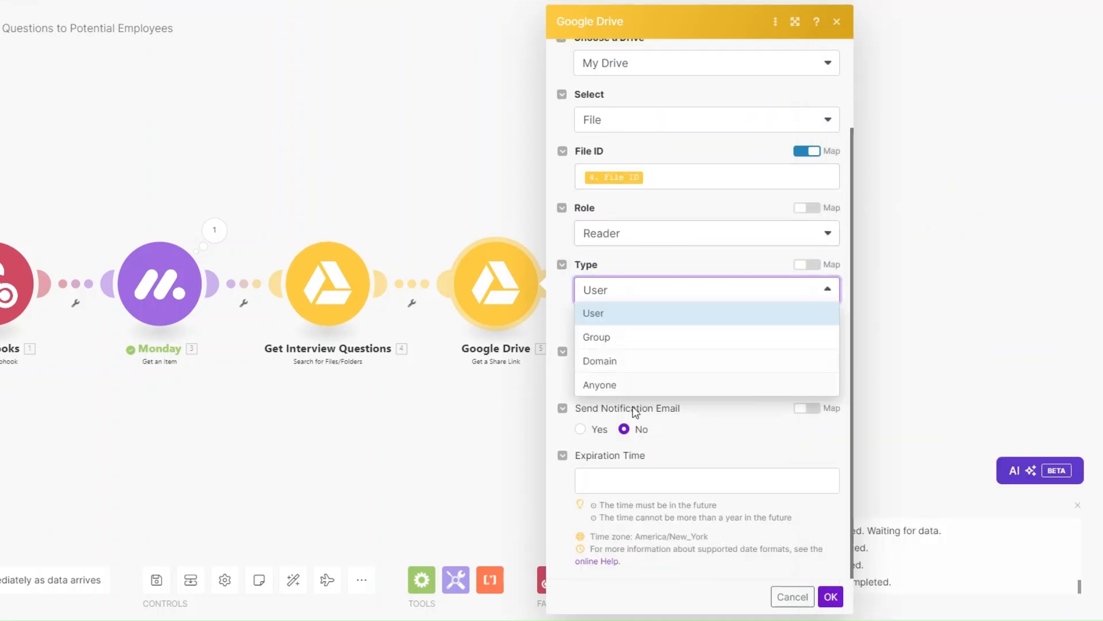
left_click(633, 383)
left_click(830, 549)
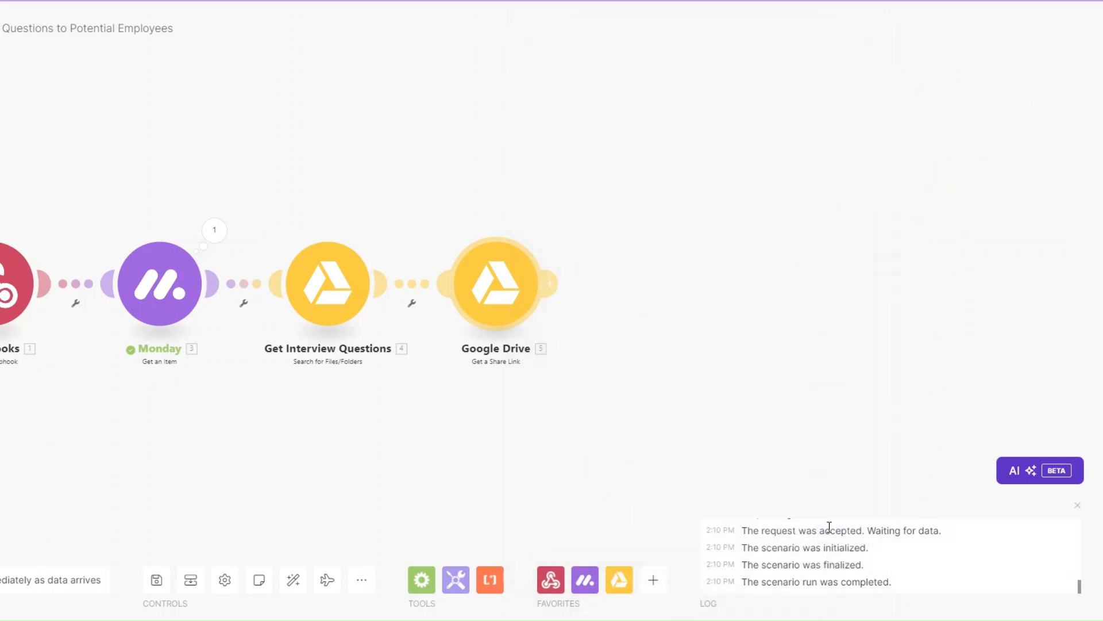
Rename the share-link module to 'Create a Link'
right_click(492, 291)
left_click(540, 373)
type("Create a Link")
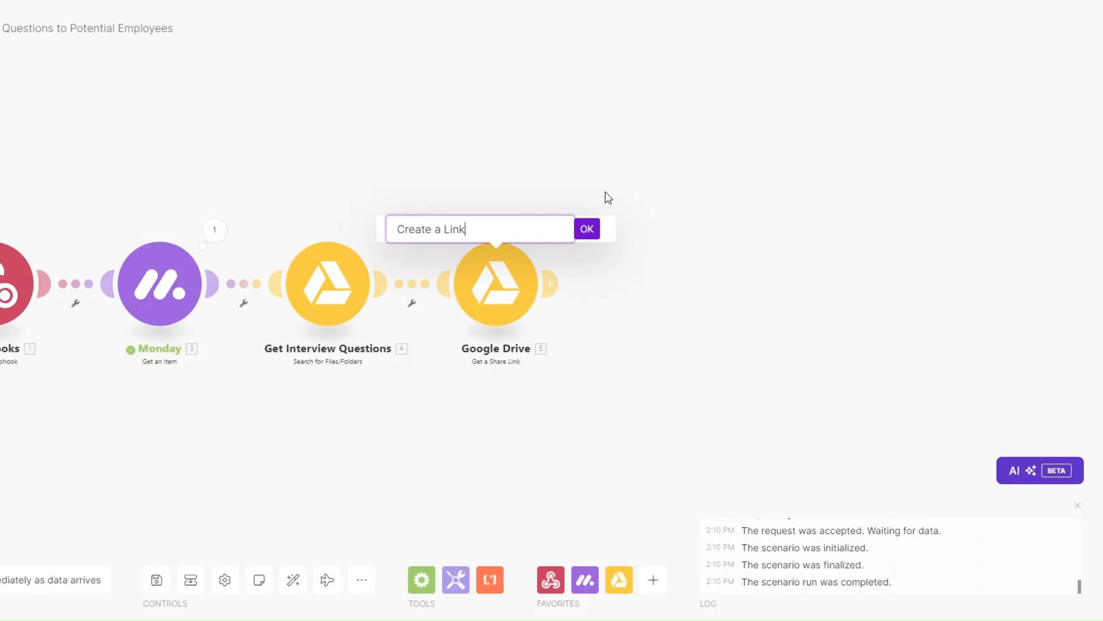
left_click(587, 228)
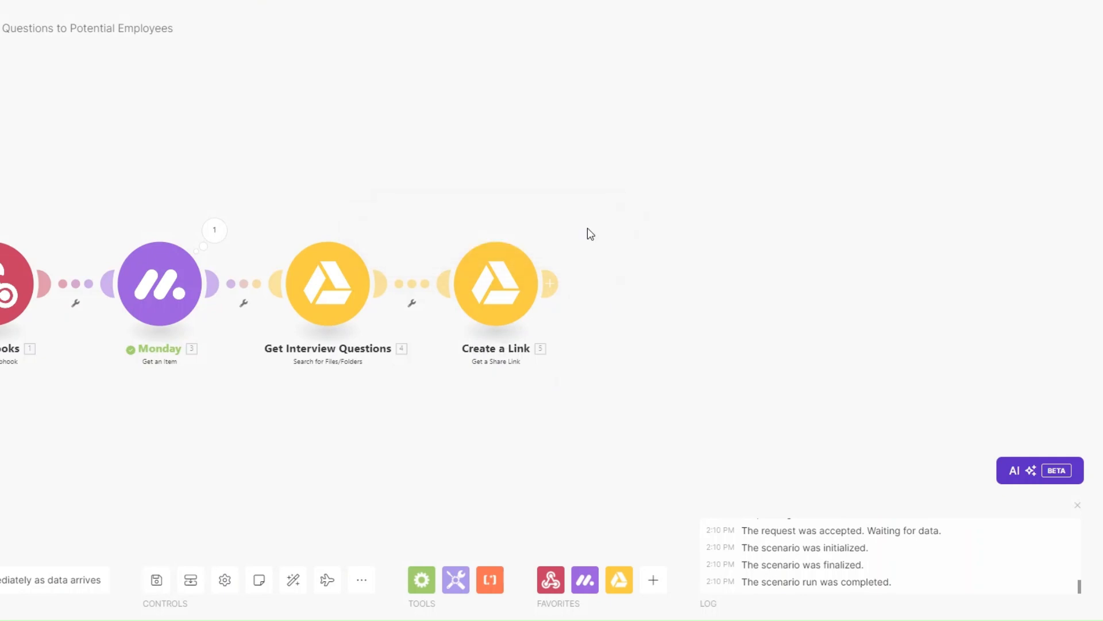
left_click(554, 288)
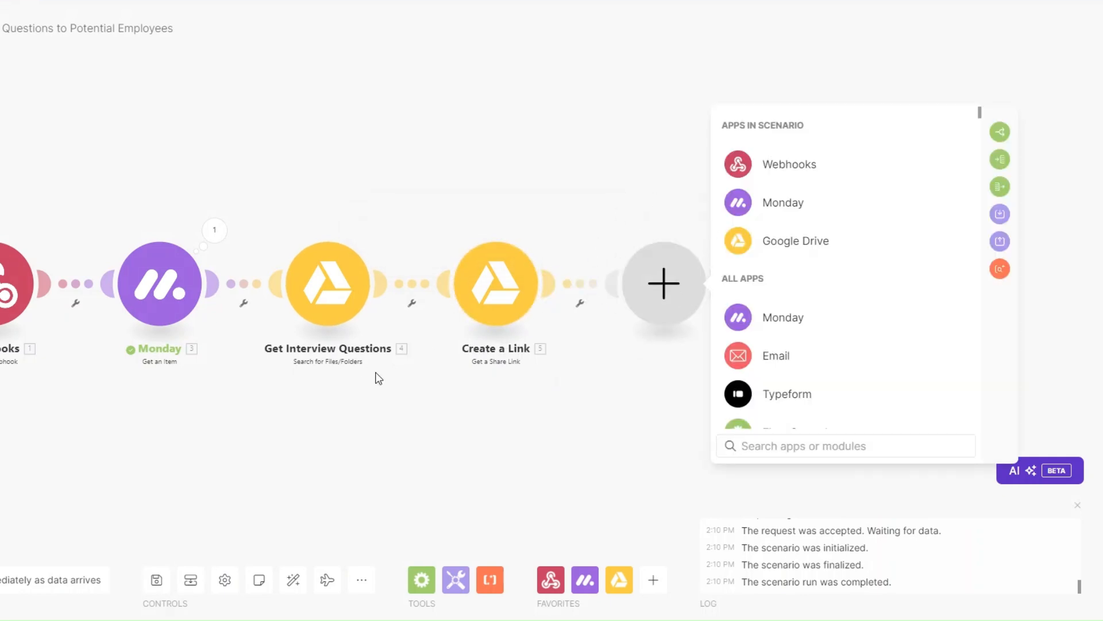
Add an Email Send an Email module and rename it 'Send Interview Questions'
left_click(782, 358)
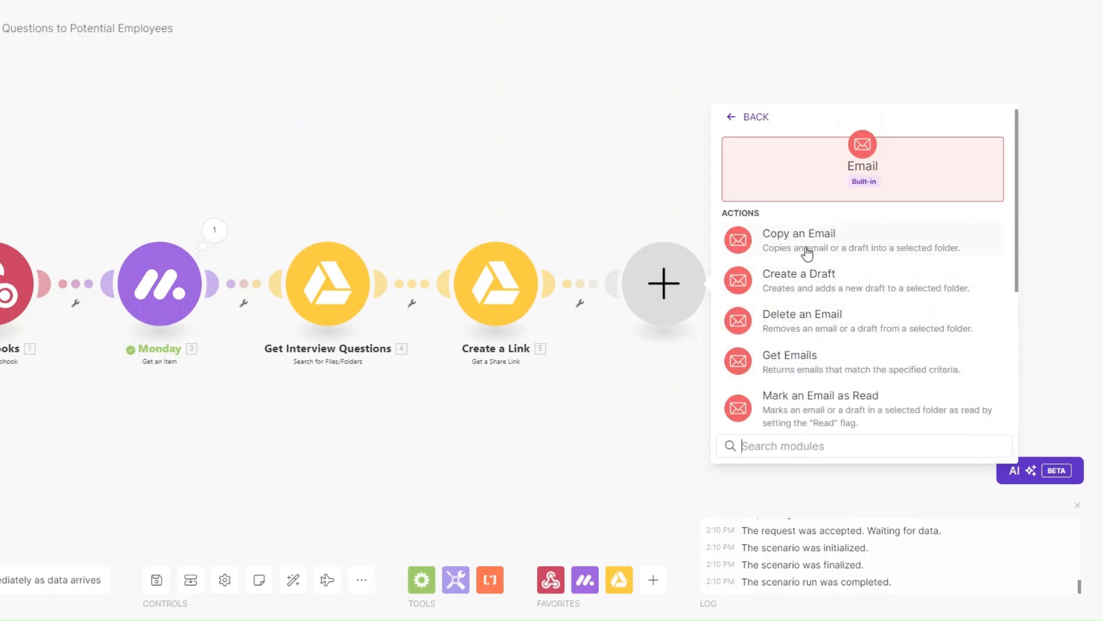
scroll(816, 357, "down", 5)
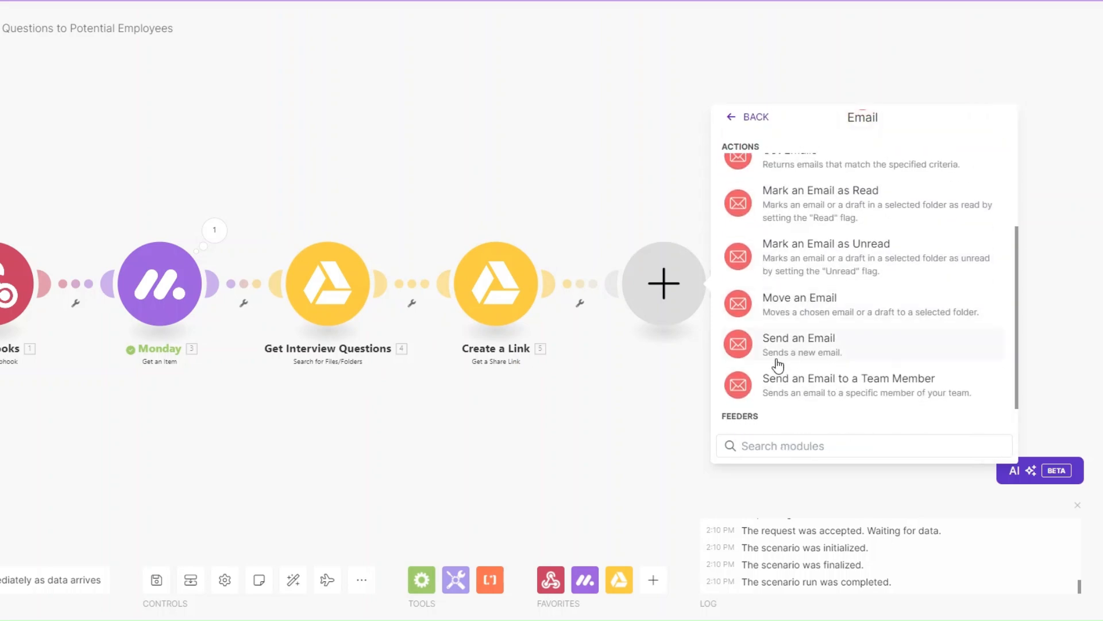
left_click(793, 348)
right_click(662, 288)
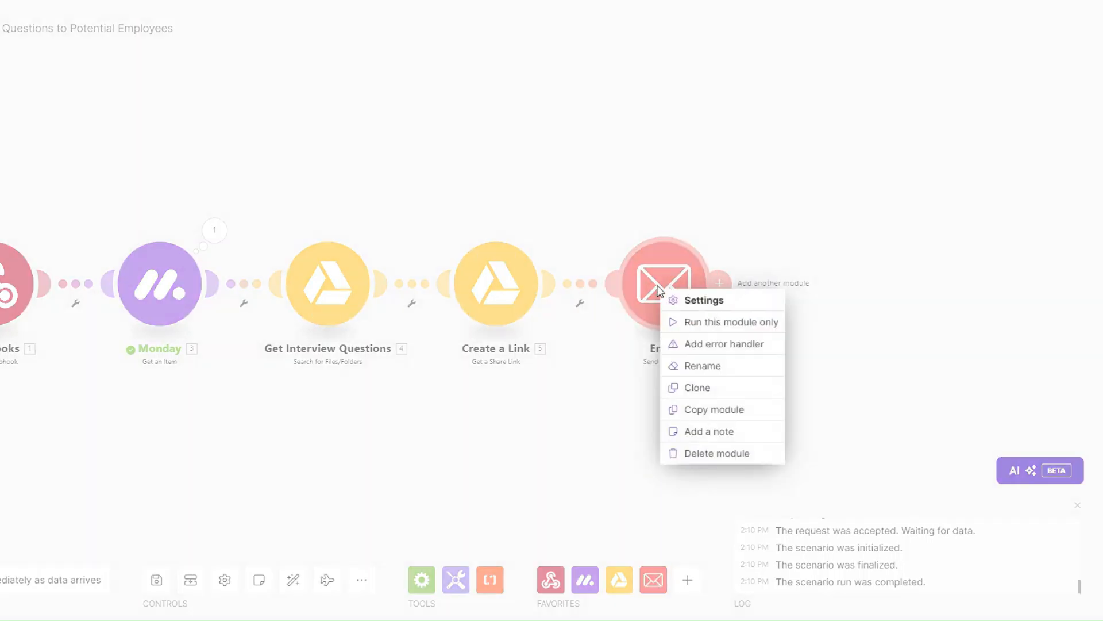
left_click(693, 367)
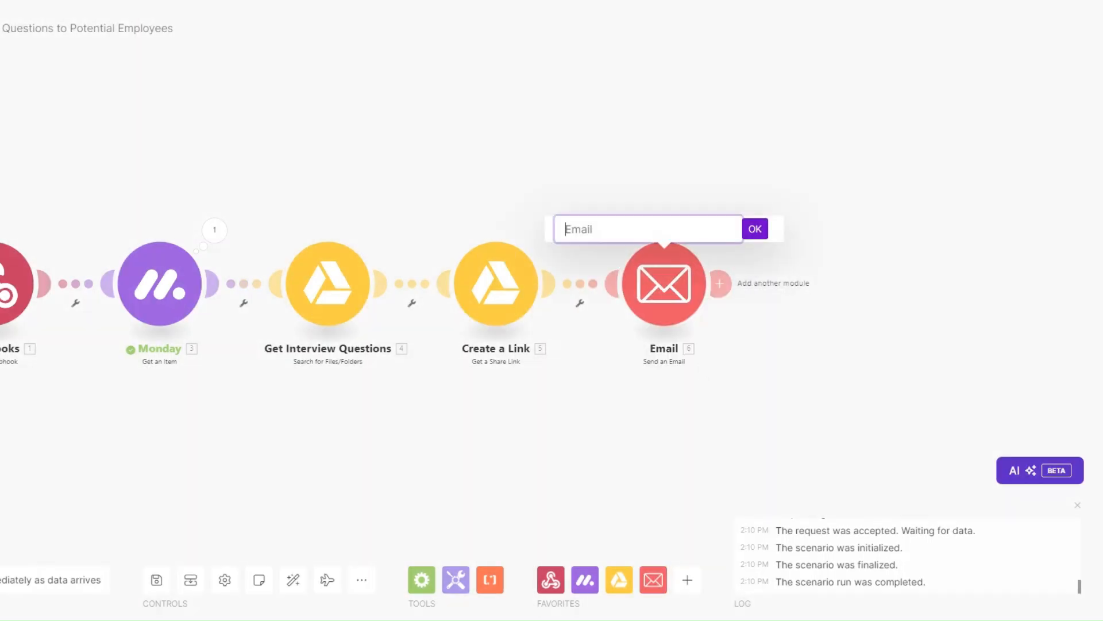
type("Send Interview Questions")
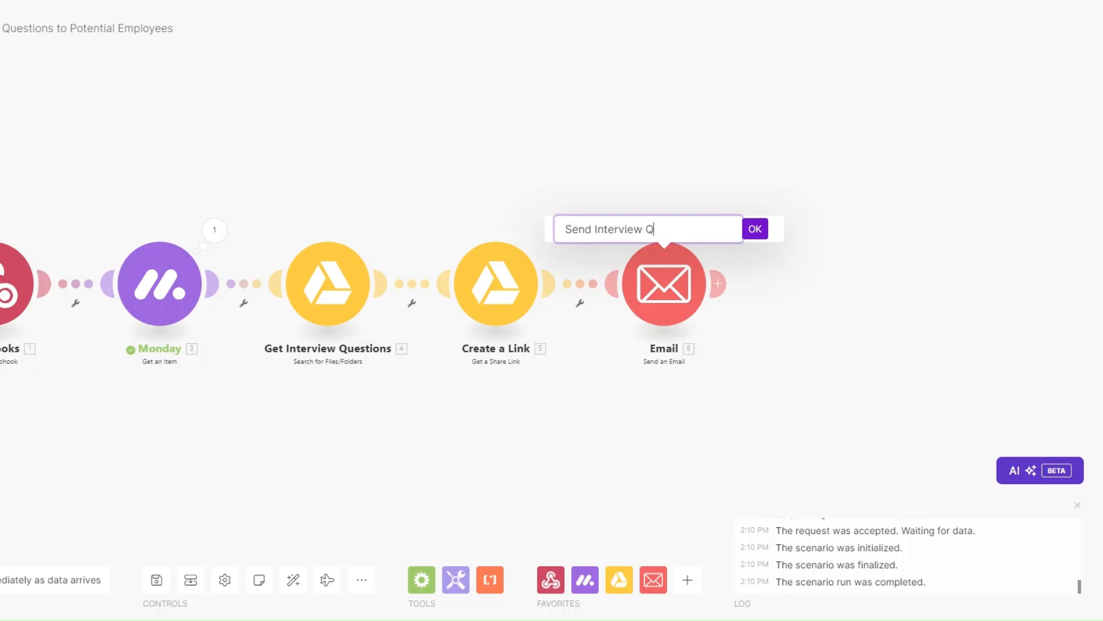
left_click(755, 229)
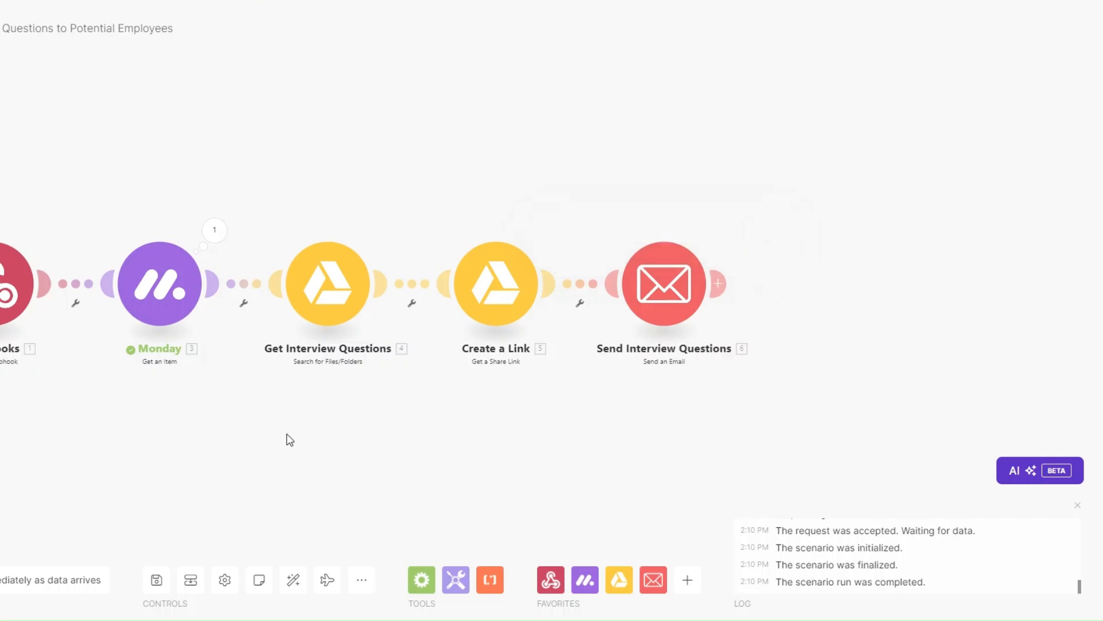
left_click(664, 283)
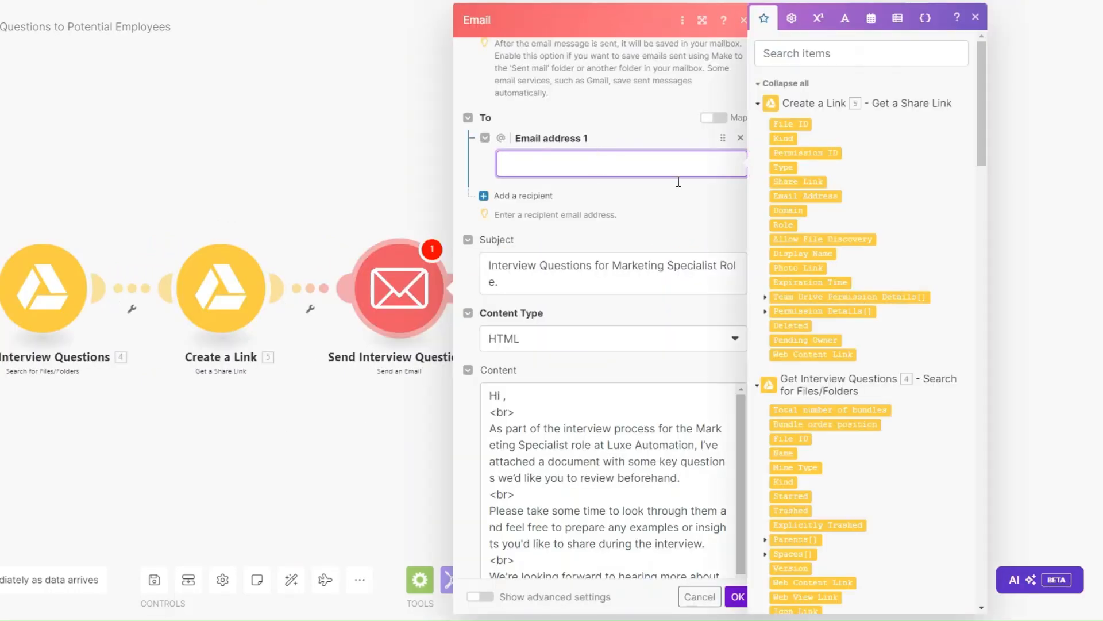
Set the email recipient to the applicant's email from the Monday item
scroll(929, 318, "down", 4)
left_click_drag(986, 183, 995, 412)
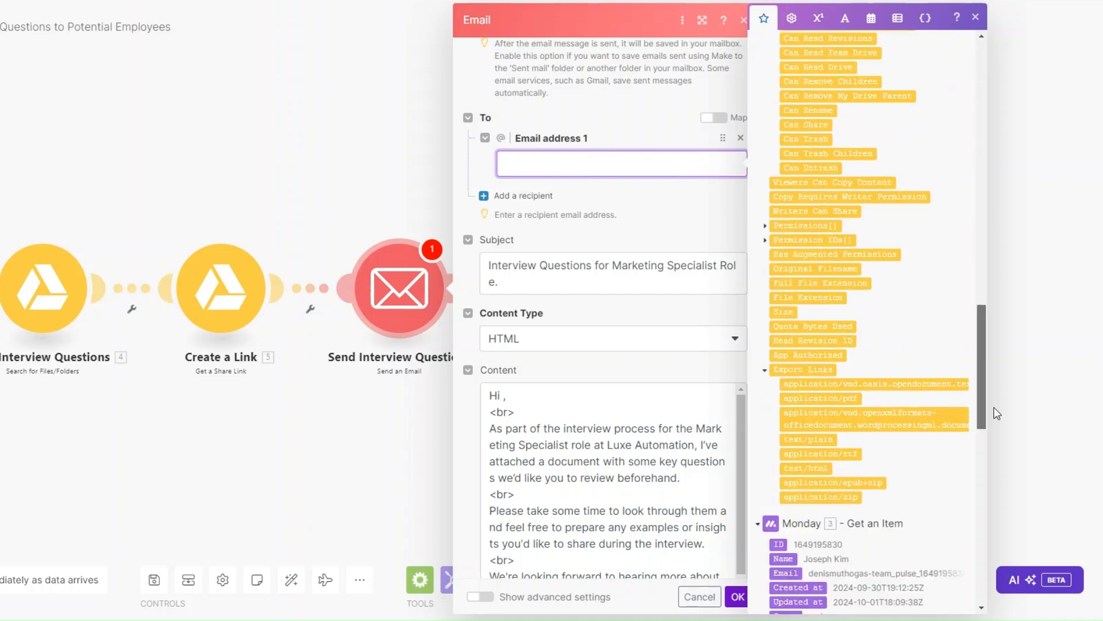
scroll(835, 321, "down", 5)
left_click(776, 280)
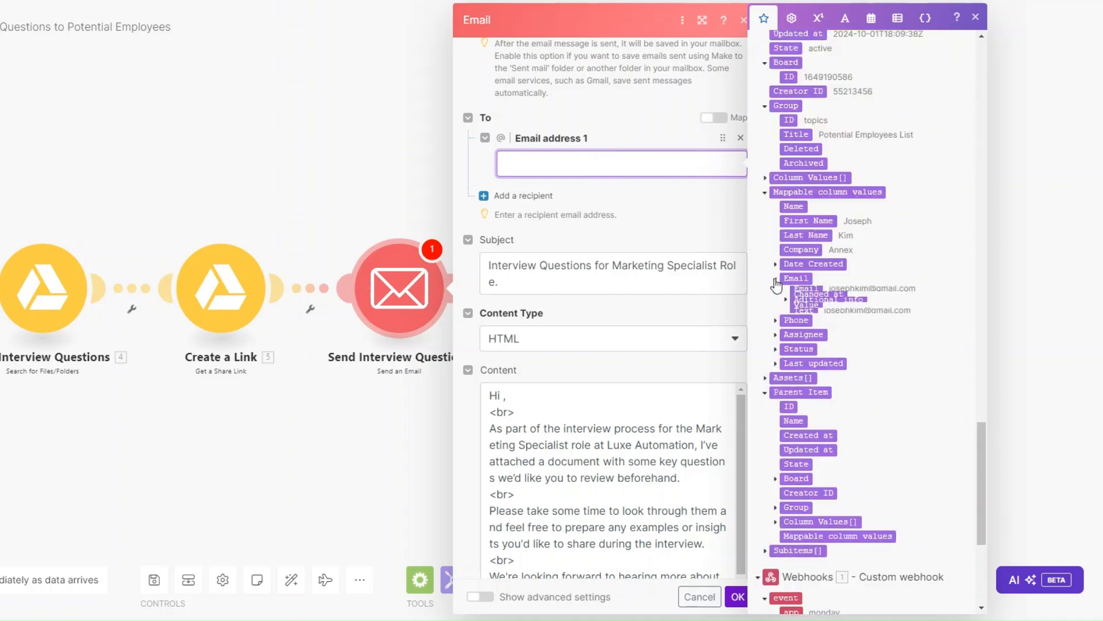
left_click(805, 293)
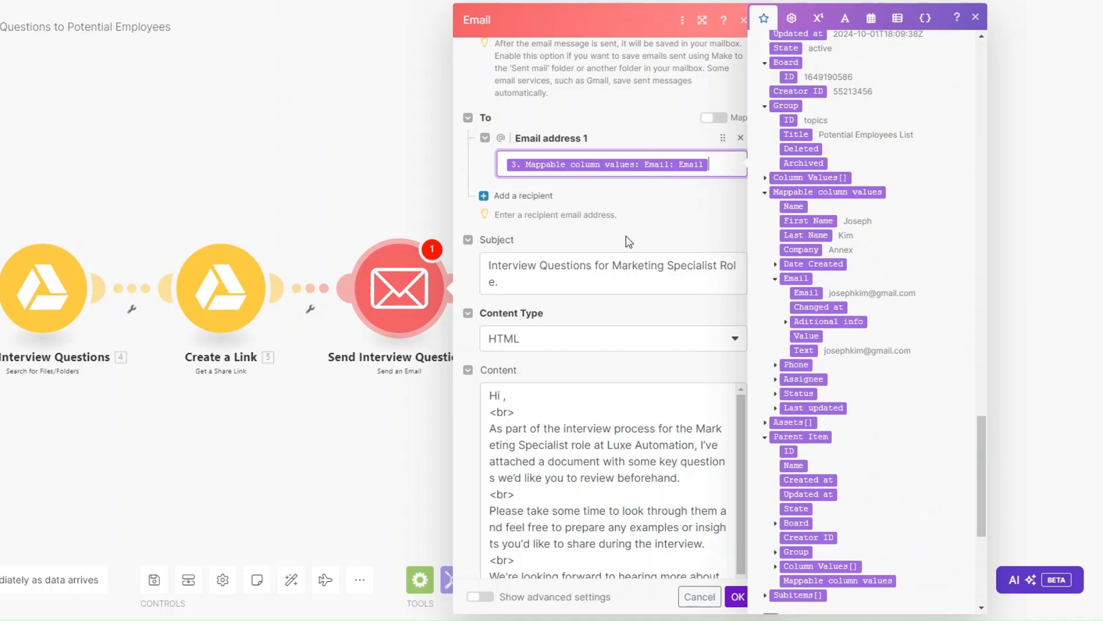
scroll(626, 236, "down", 3)
Insert the applicant's First Name after 'Hi' in the email body
left_click(528, 98)
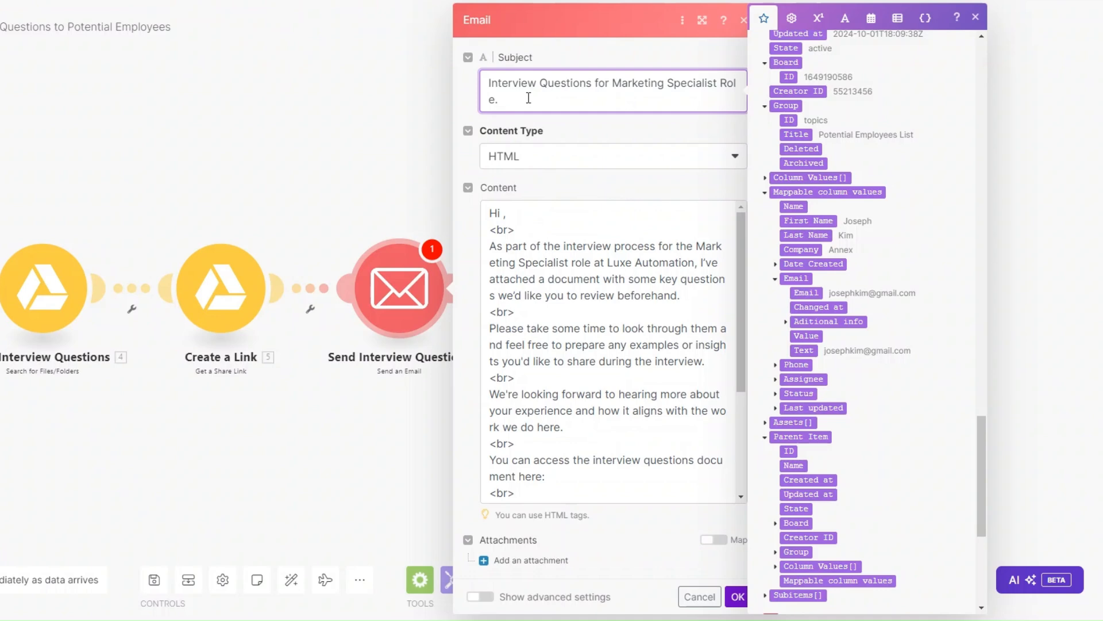
left_click(503, 213)
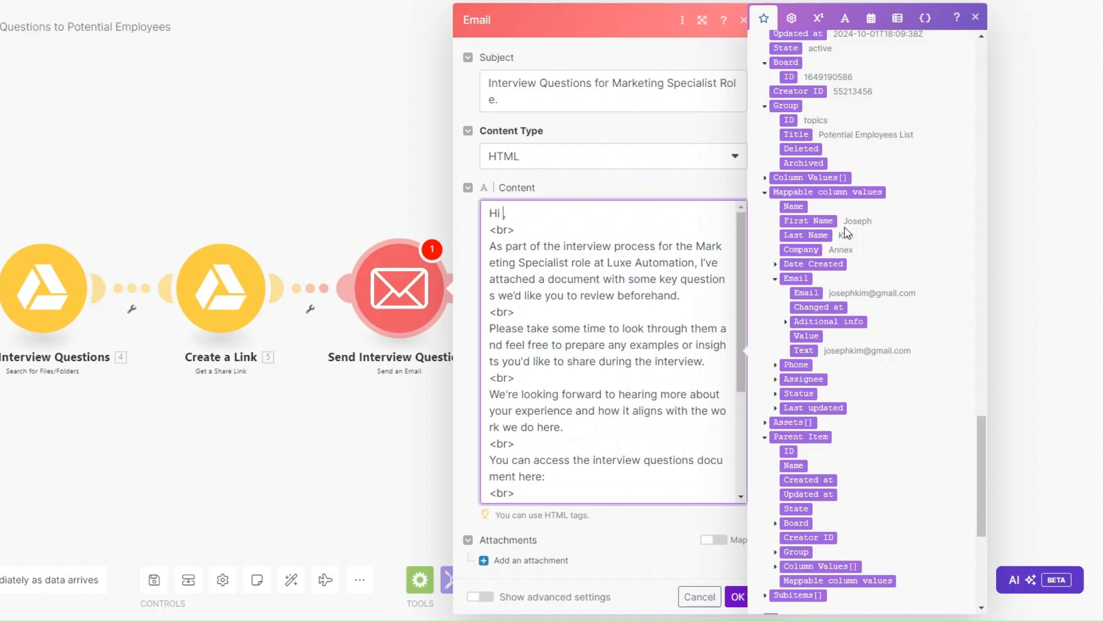
left_click(828, 220)
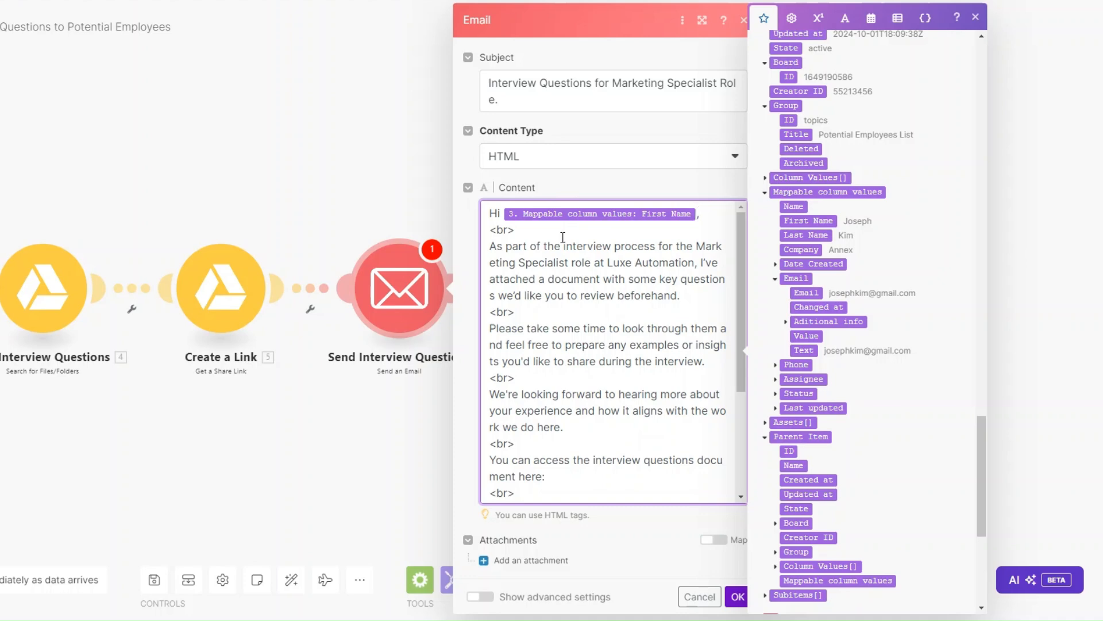
Map Create a Link's Share Link after 'document here:' in the email content
scroll(545, 294, "down", 2)
scroll(545, 294, "down", 1)
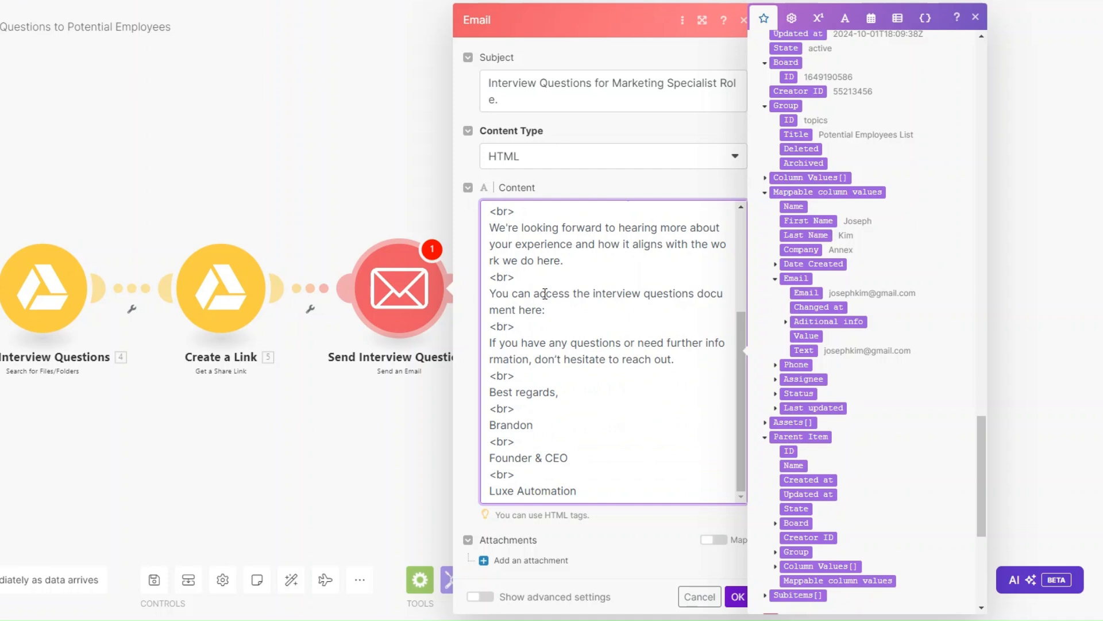
scroll(862, 310, "up", 10)
scroll(860, 308, "up", 15)
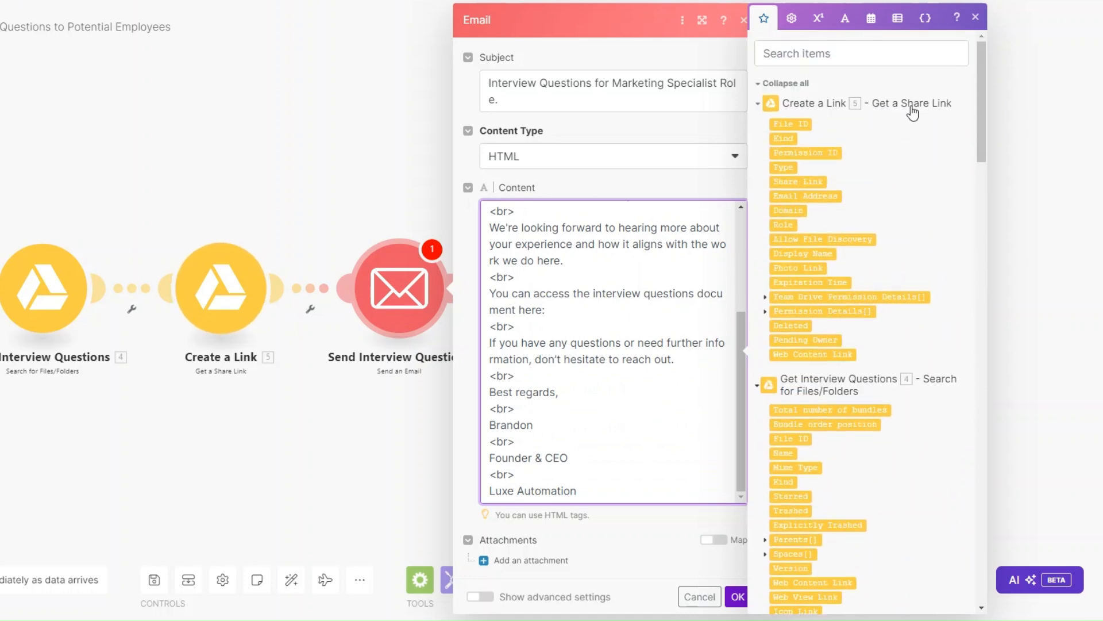
left_click(799, 182)
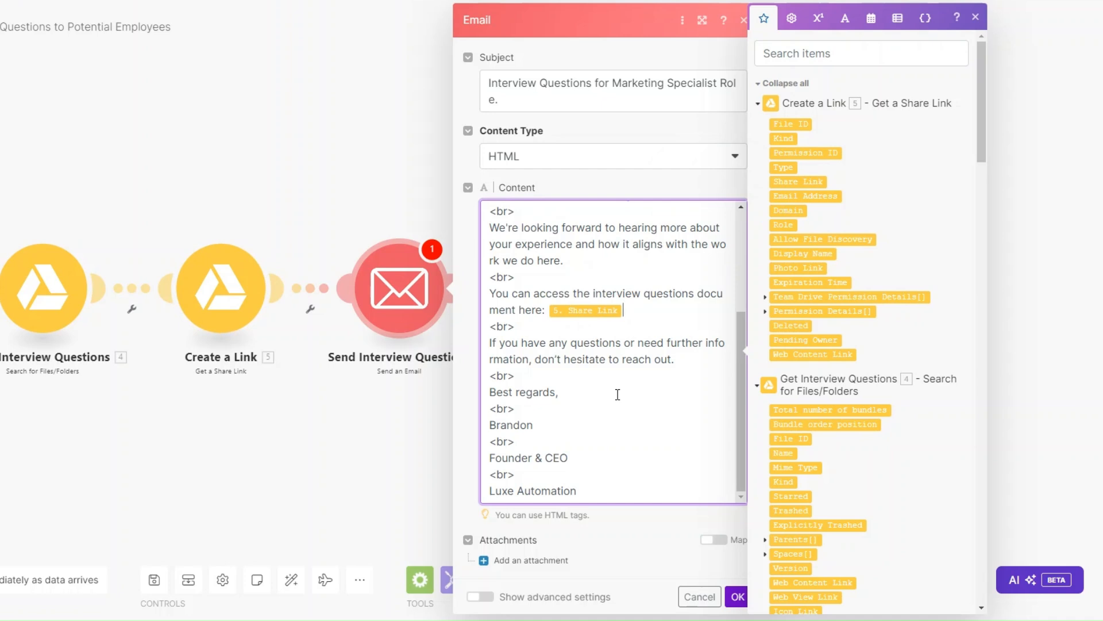
Save the Send Interview Questions settings and pan to show all five modules
left_click(738, 596)
left_click_drag(209, 478, 591, 481)
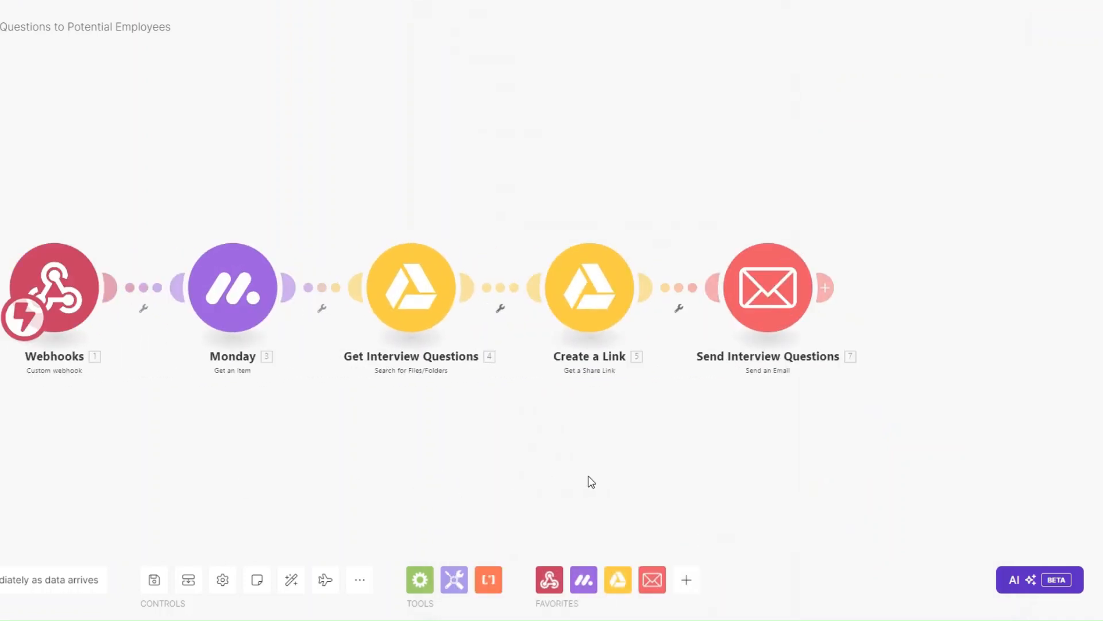
left_click_drag(211, 476, 213, 483)
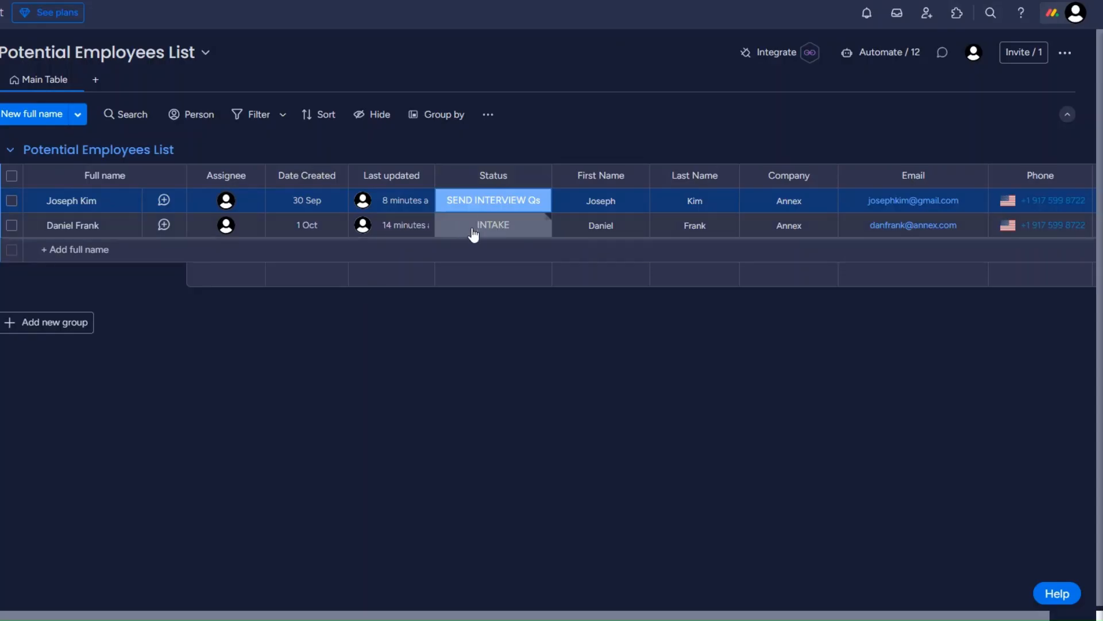
Set the second applicant's Status to SEND INTERVIEW Qs in Potential Employees List
left_click(473, 233)
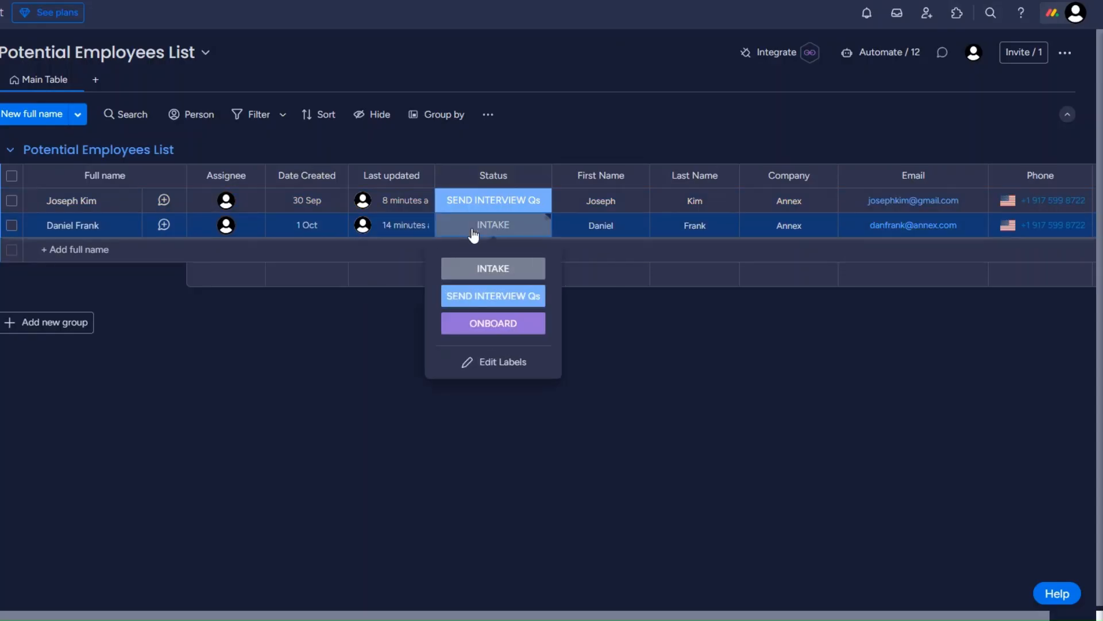
left_click(484, 305)
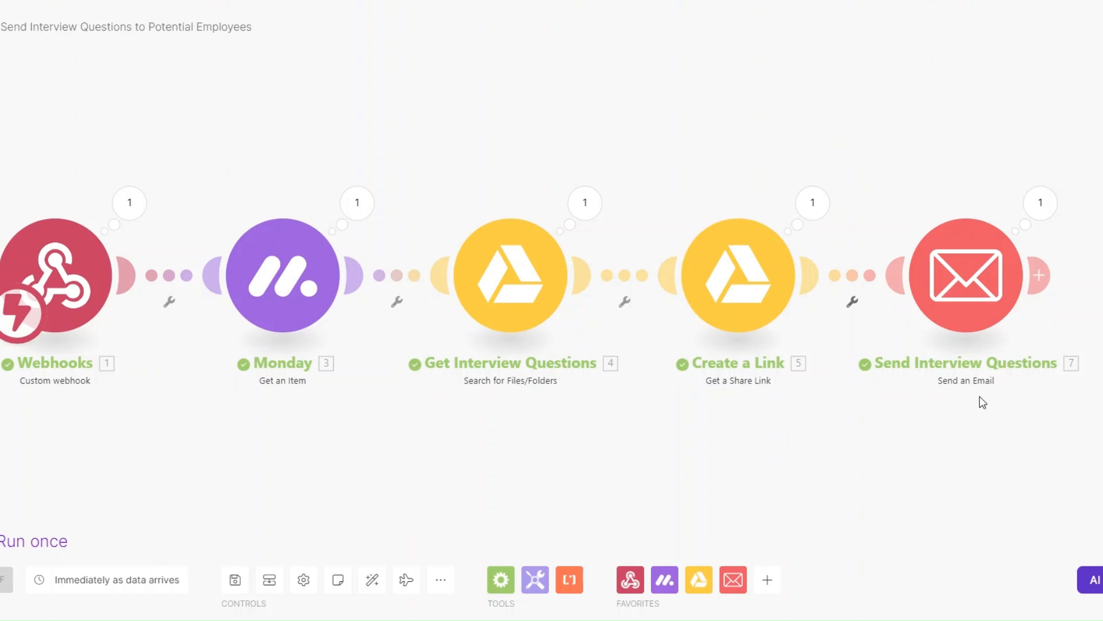
Review the email step's run output: the sent subject, body text and Drive link
scroll(975, 397, "down", 1)
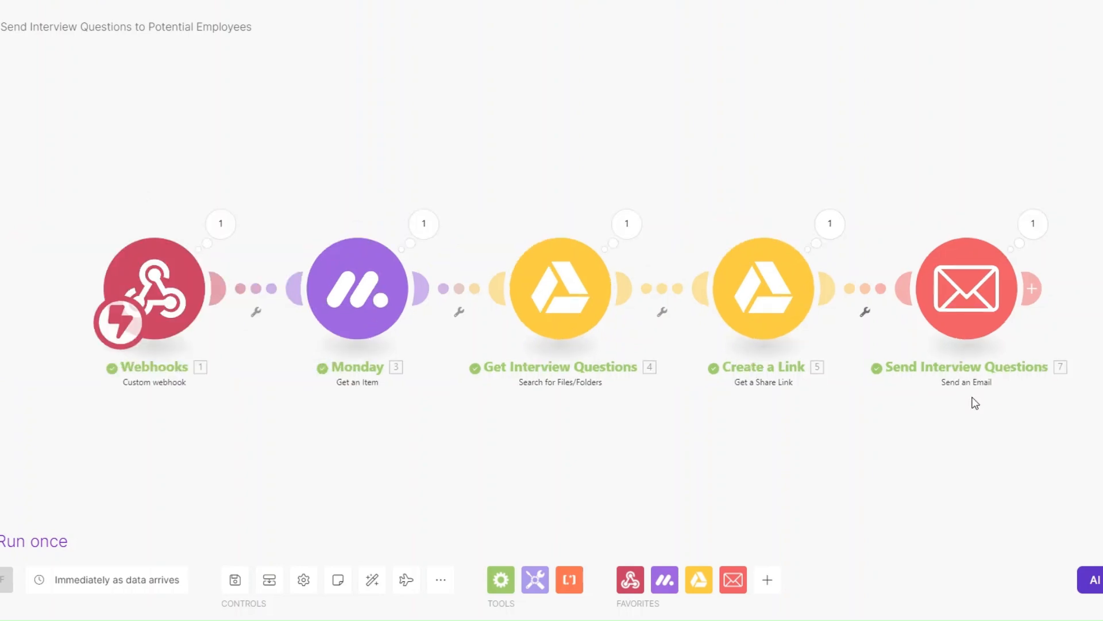
left_click(1036, 230)
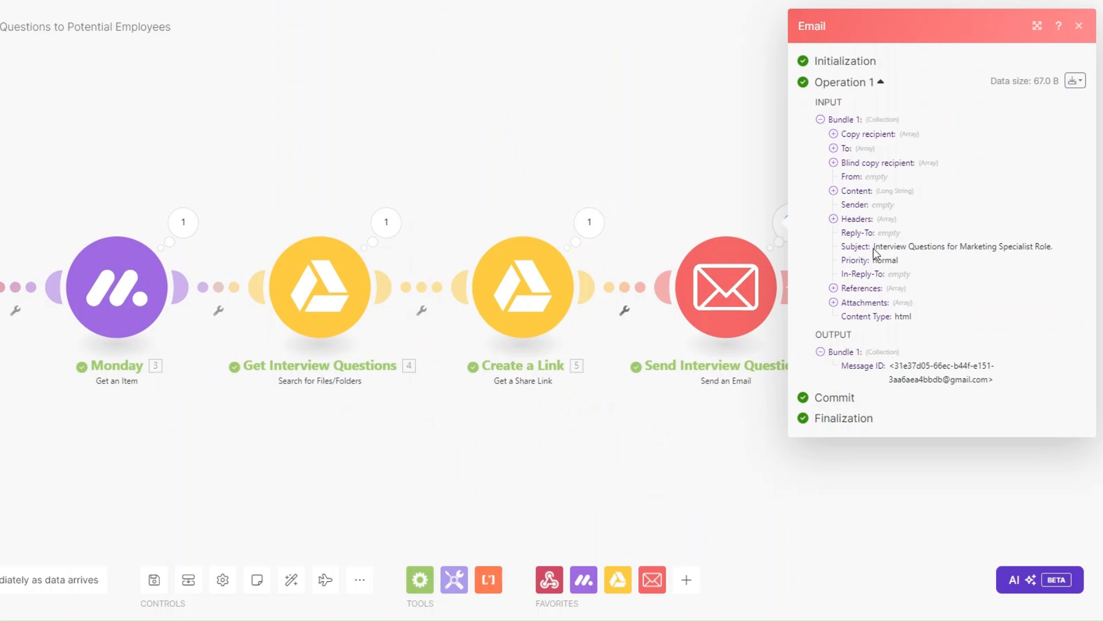
left_click_drag(875, 249, 1071, 251)
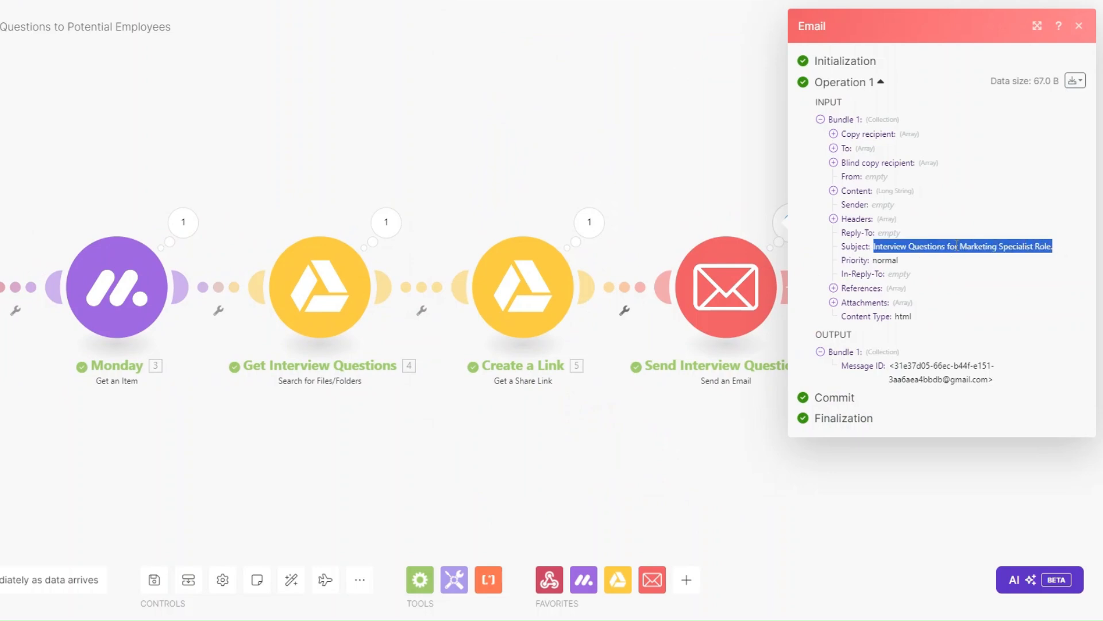
left_click(833, 190)
left_click_drag(845, 199, 948, 432)
left_click(921, 373)
left_click_drag(845, 376, 1083, 391)
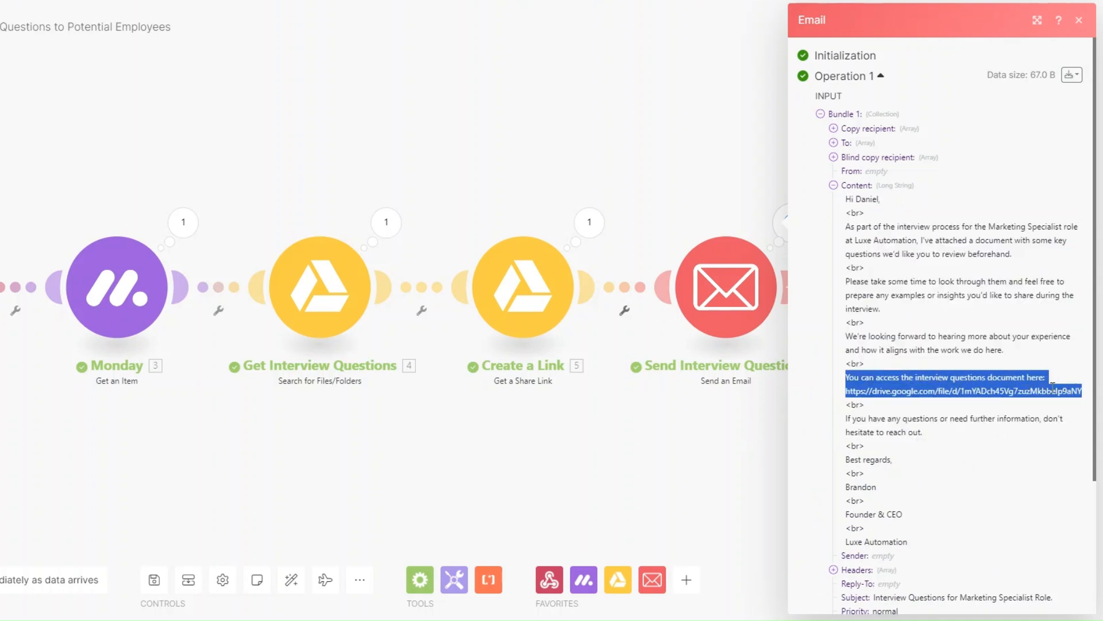
left_click(846, 391)
left_click_drag(847, 391, 1076, 394)
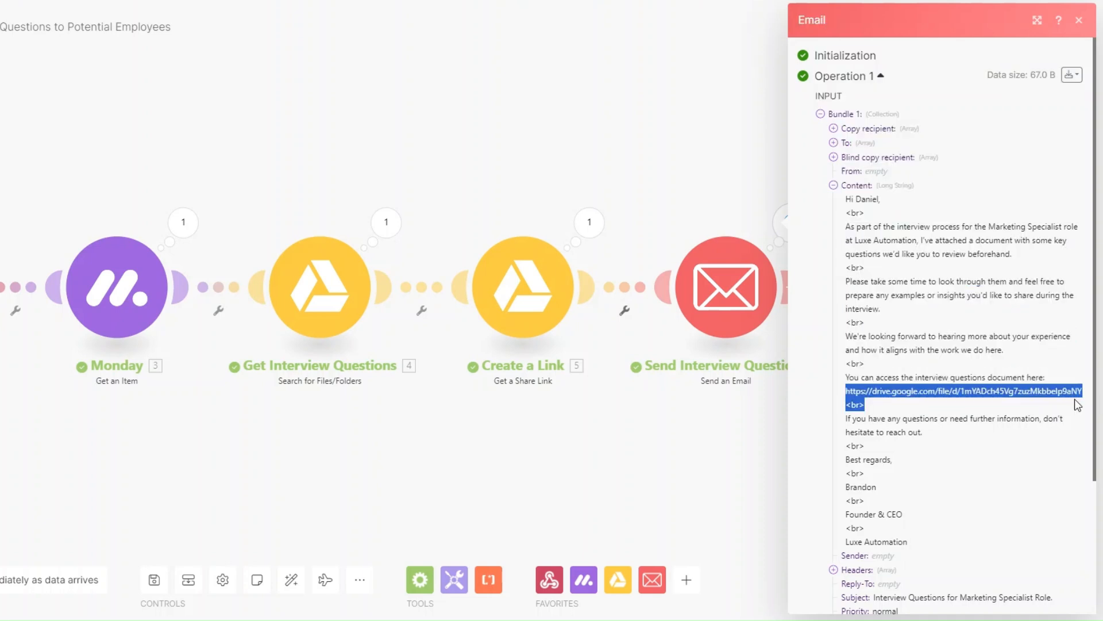
left_click(707, 439)
left_click_drag(342, 457, 431, 455)
scroll(311, 429, "up", 2)
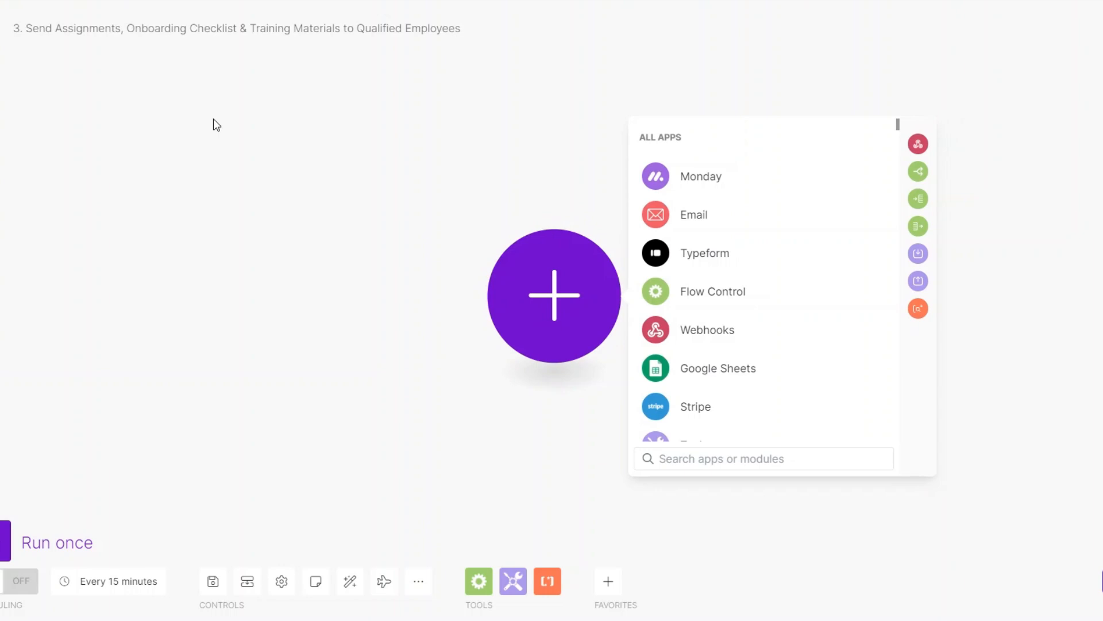
Add an Email Get Emails module reading INBOX with criteria All emails
left_click(698, 223)
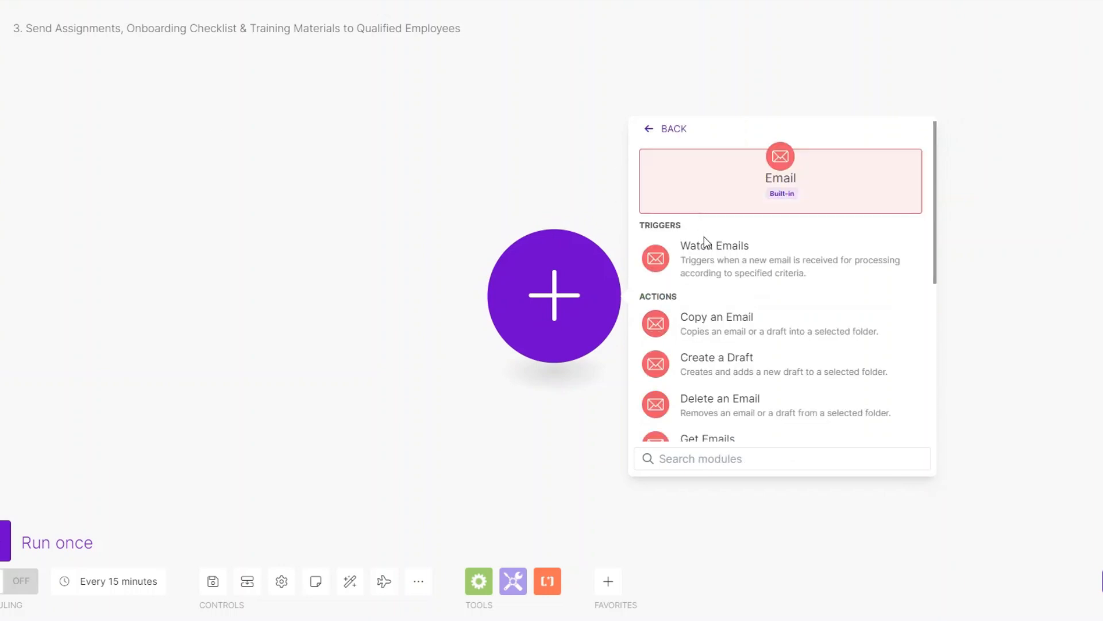
scroll(743, 308, "down", 3)
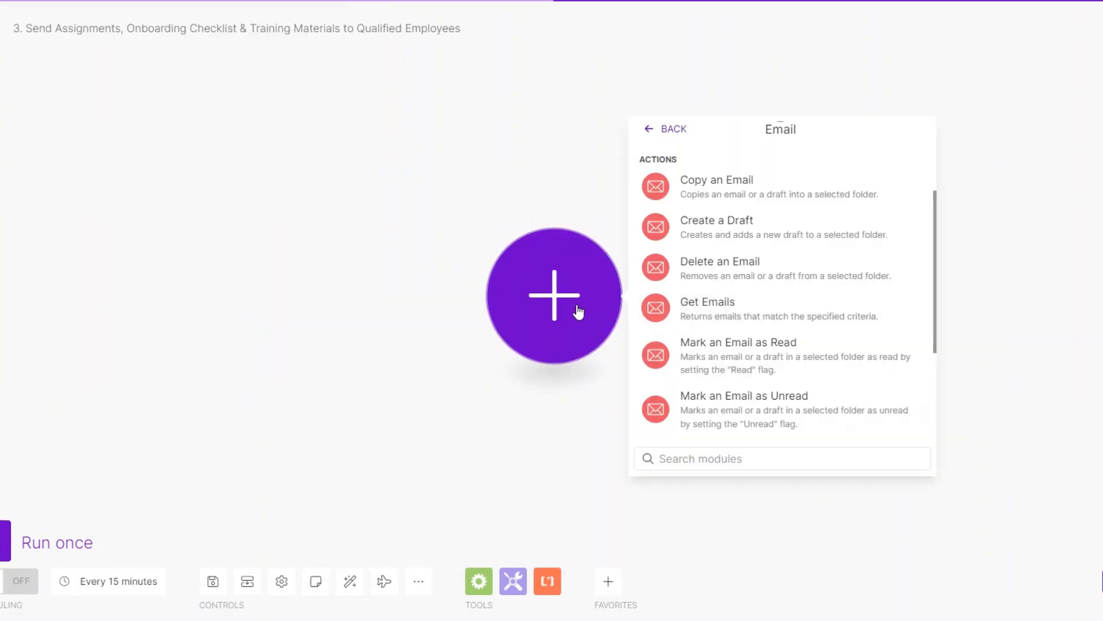
left_click(712, 305)
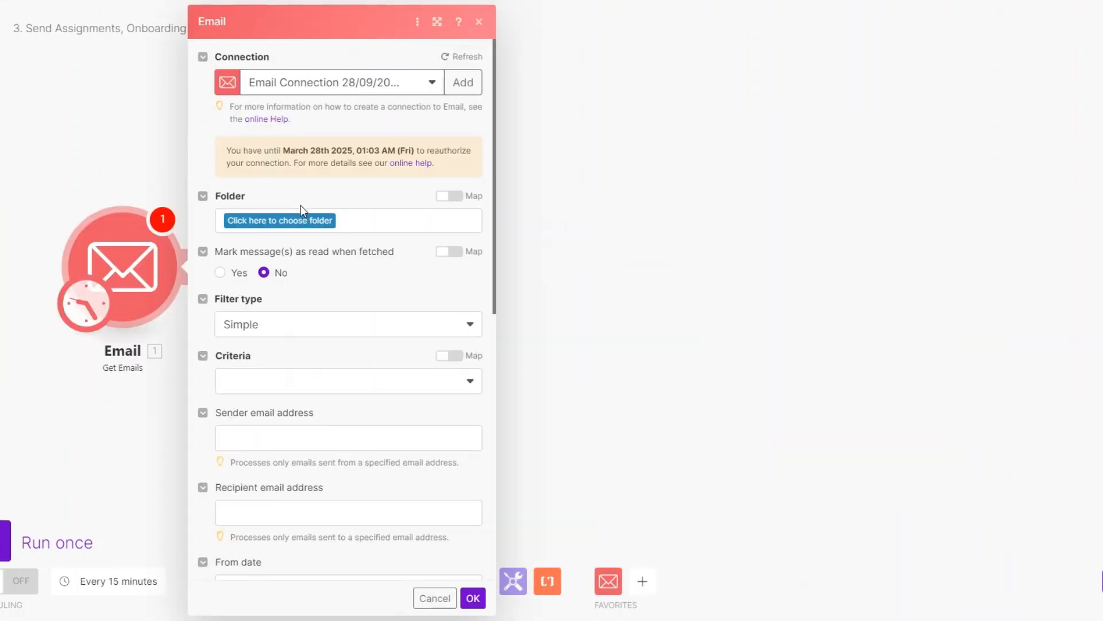
left_click(323, 223)
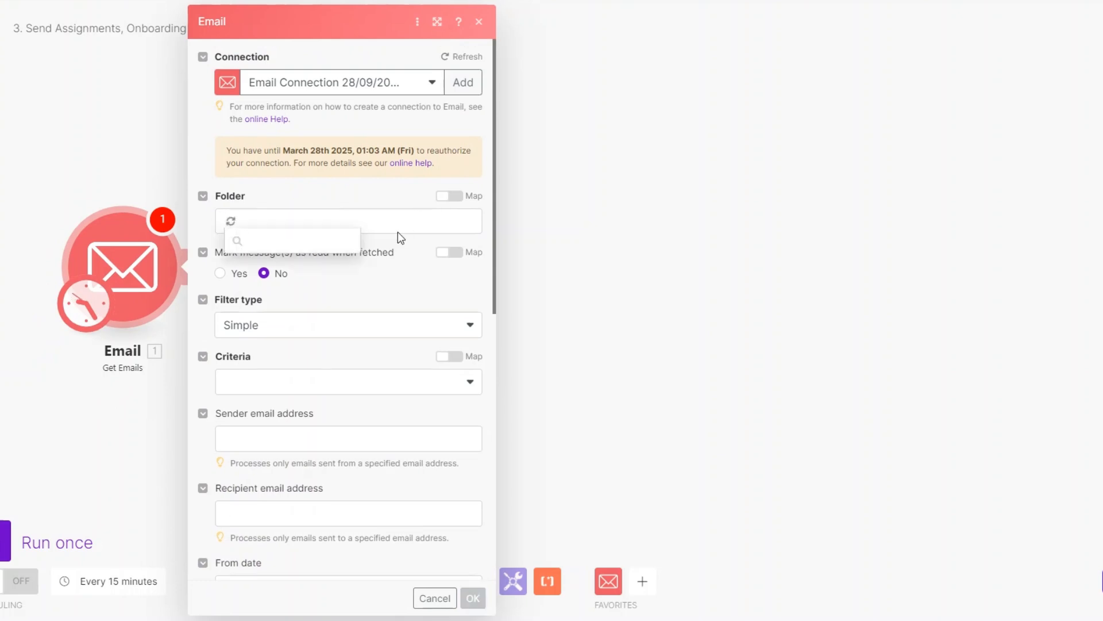
left_click(304, 236)
scroll(301, 228, "down", 5)
left_click(297, 110)
left_click(295, 138)
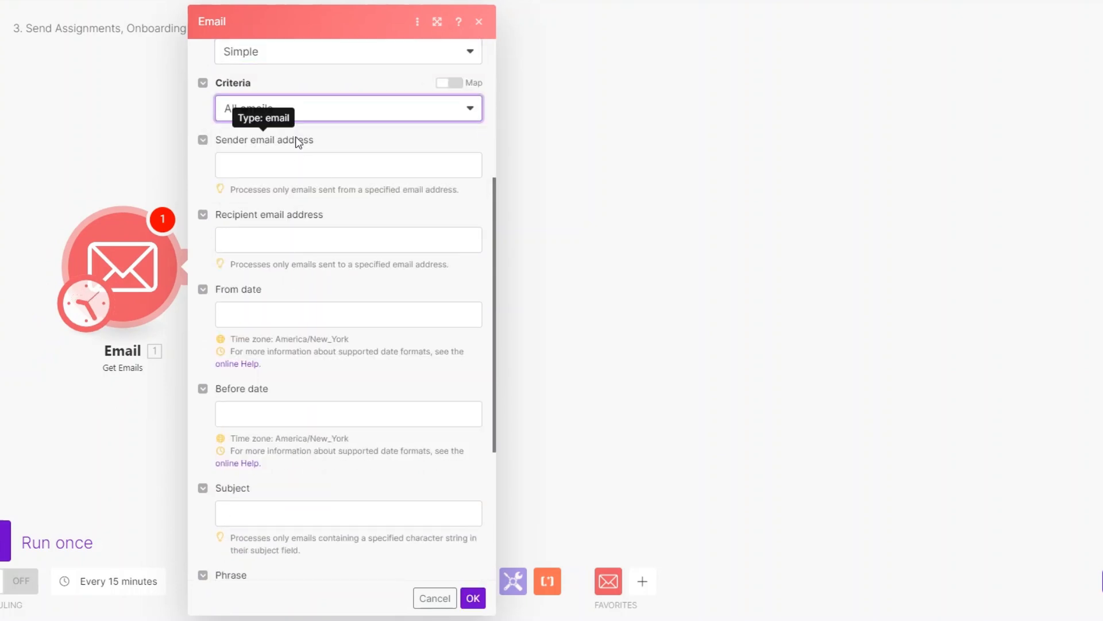
Filter by subject 'Luxe Automation Job Application' with maximum 1 result and save
left_click(283, 164)
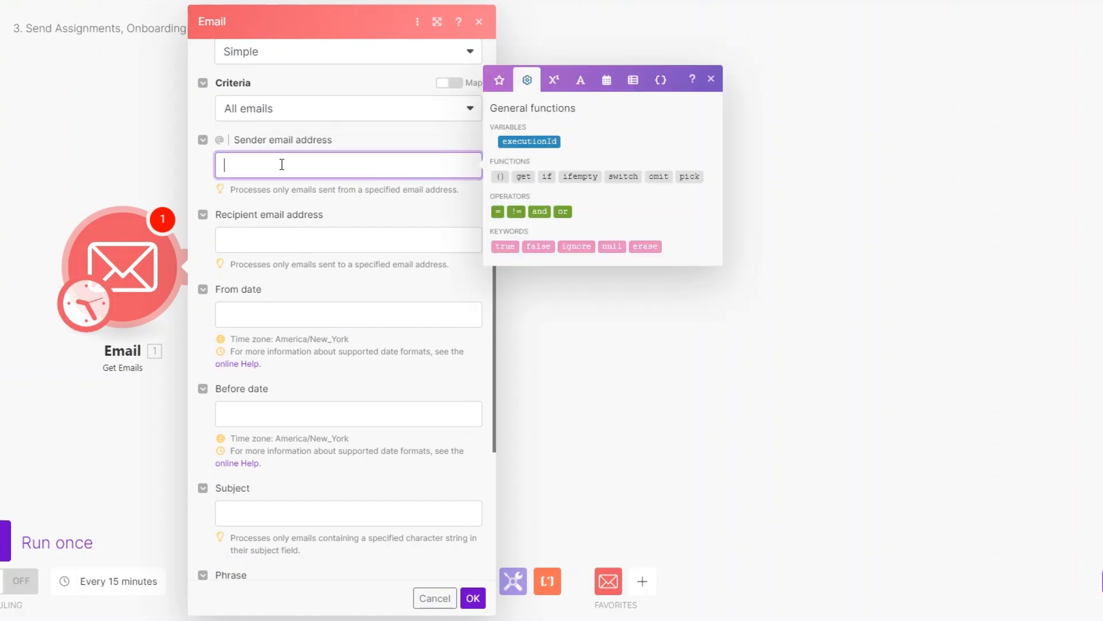
left_click(265, 241)
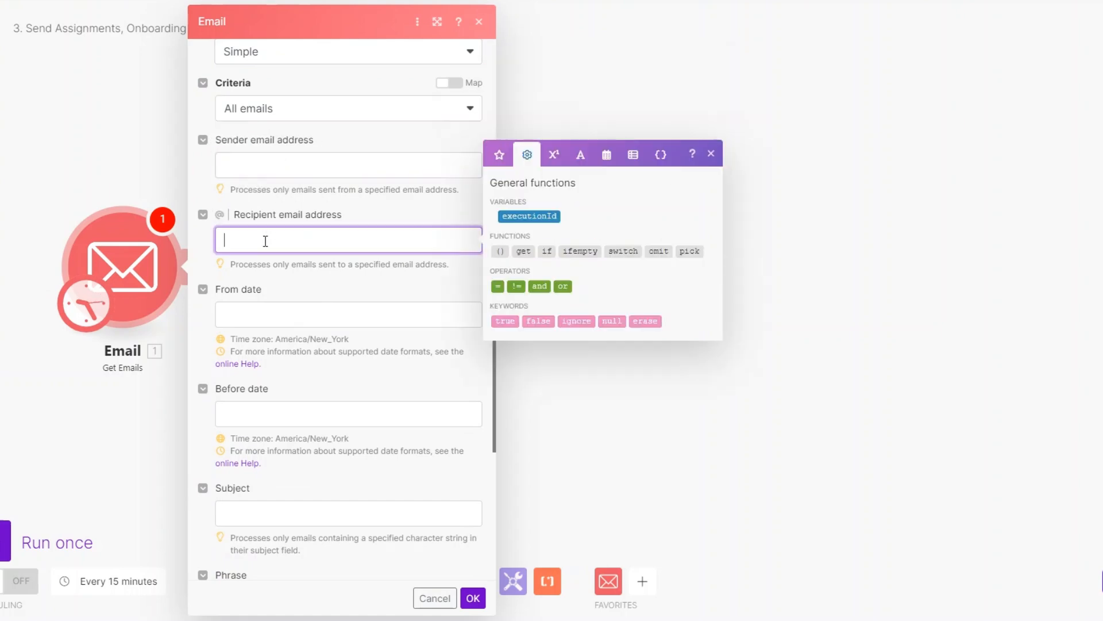
left_click(262, 312)
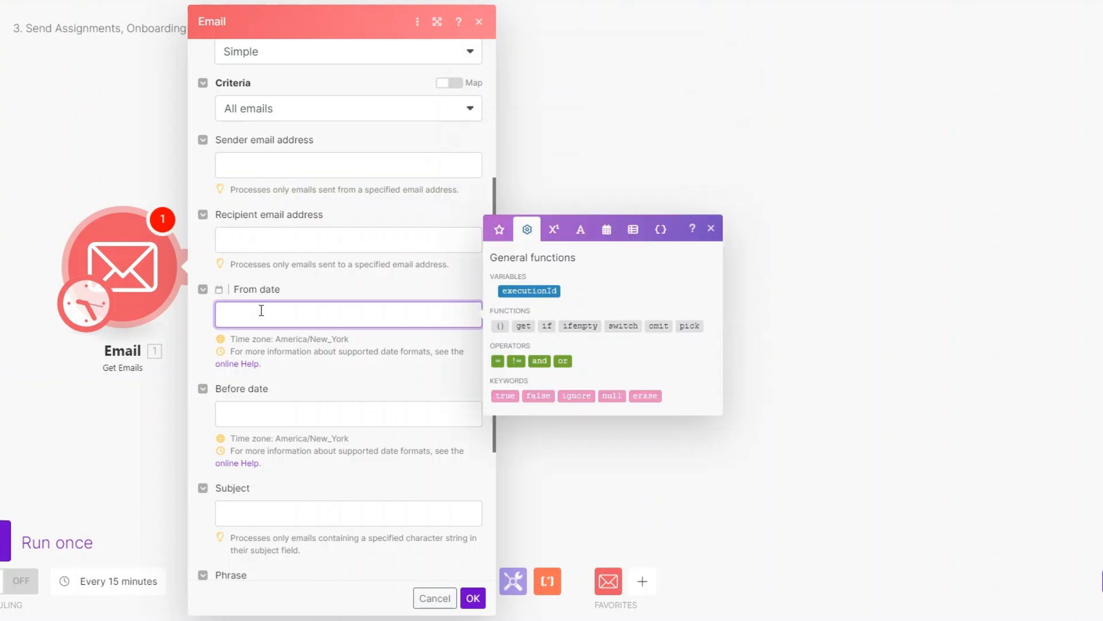
left_click(260, 412)
left_click(251, 379)
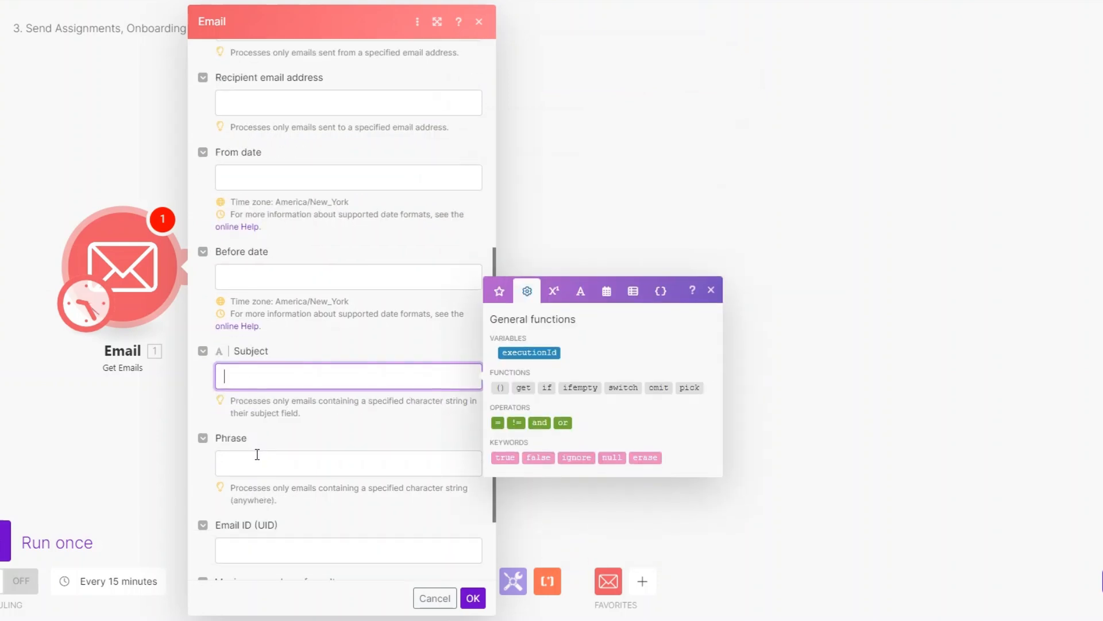
left_click(256, 463)
left_click(242, 376)
left_click(229, 378)
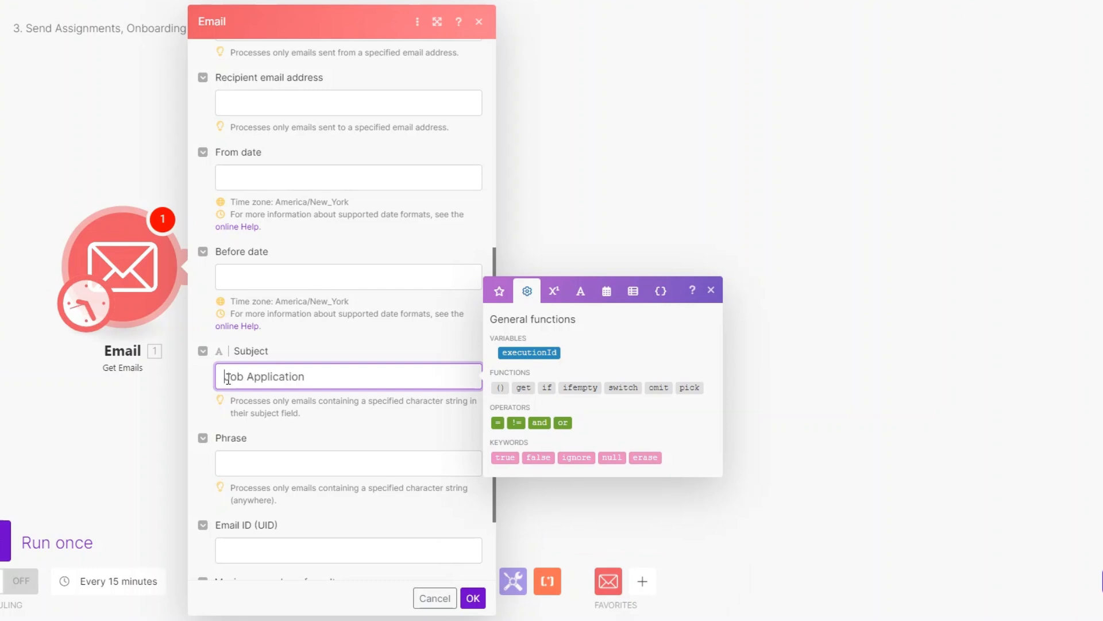
type("Luxe Aut")
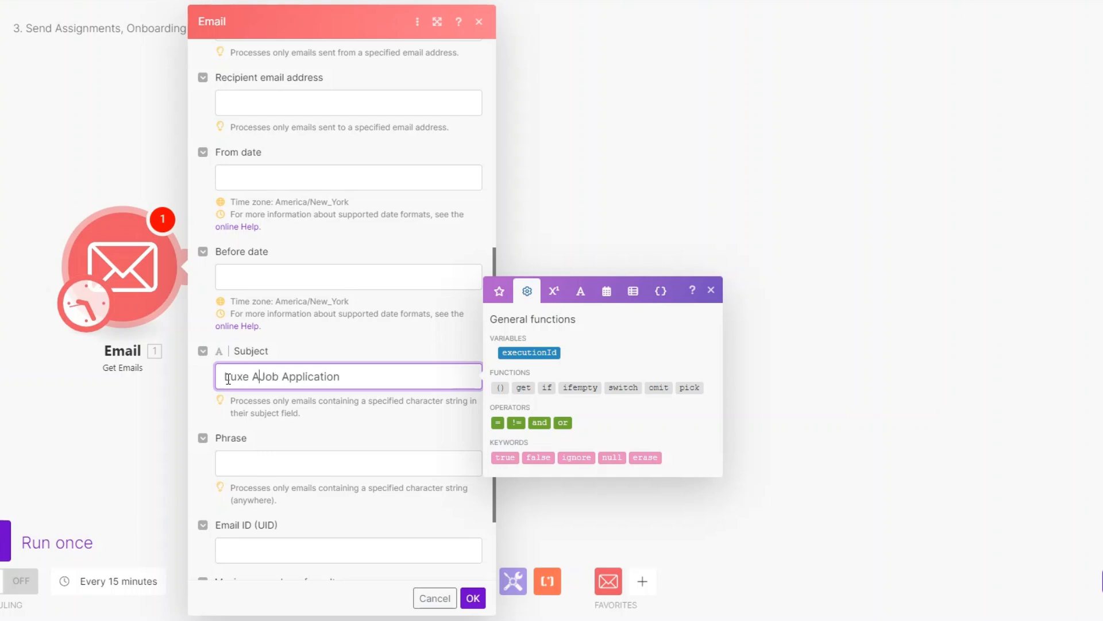
type("omation")
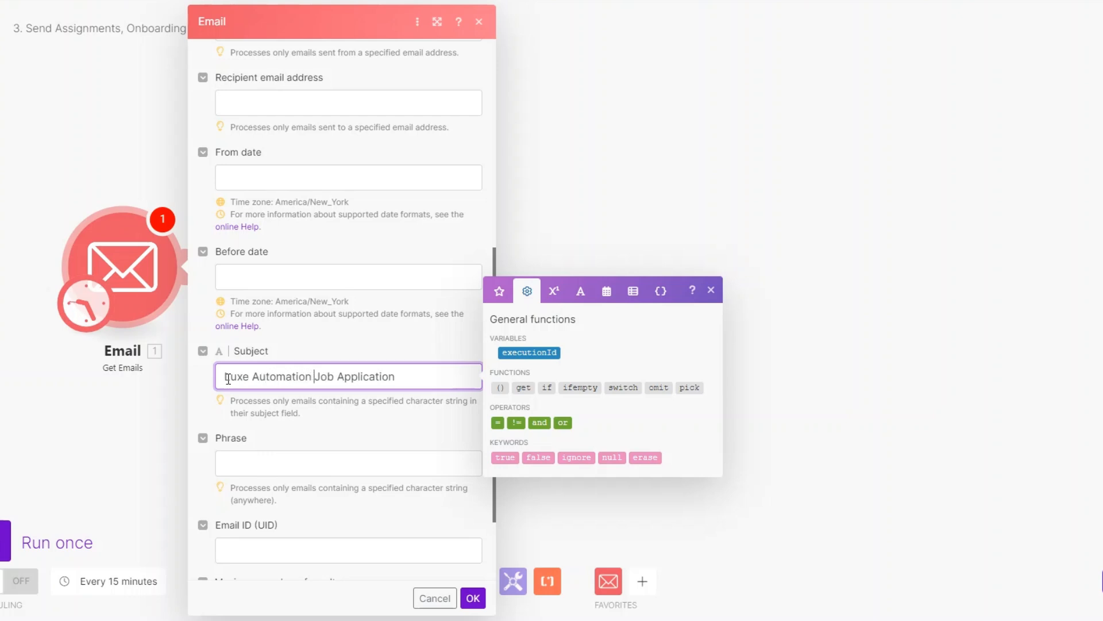
scroll(288, 542, "down", 1)
left_click(288, 542)
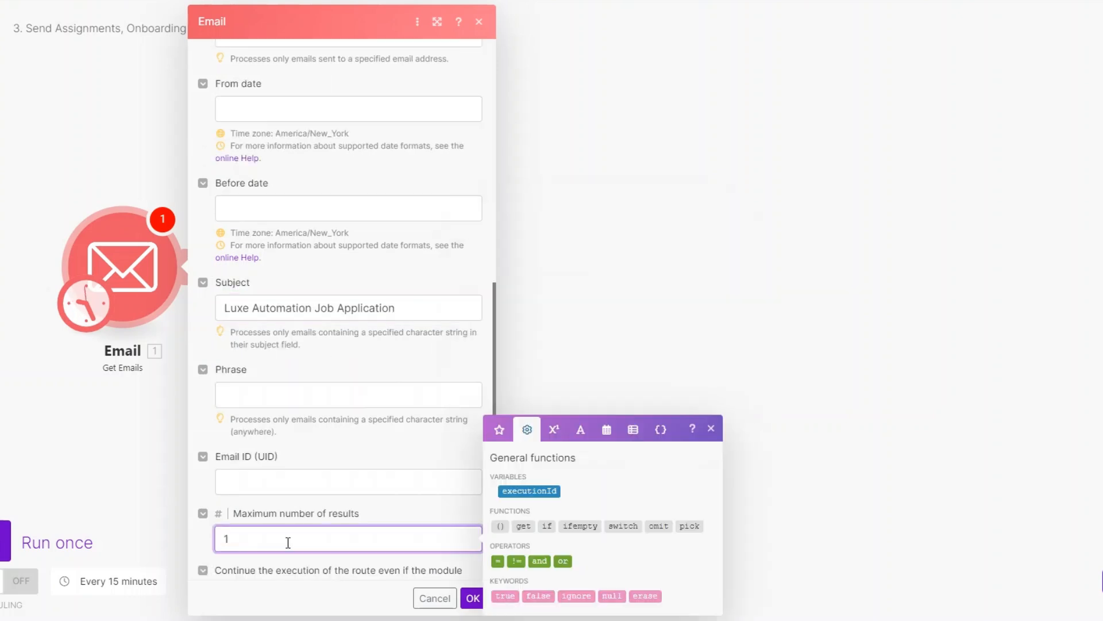
left_click(479, 603)
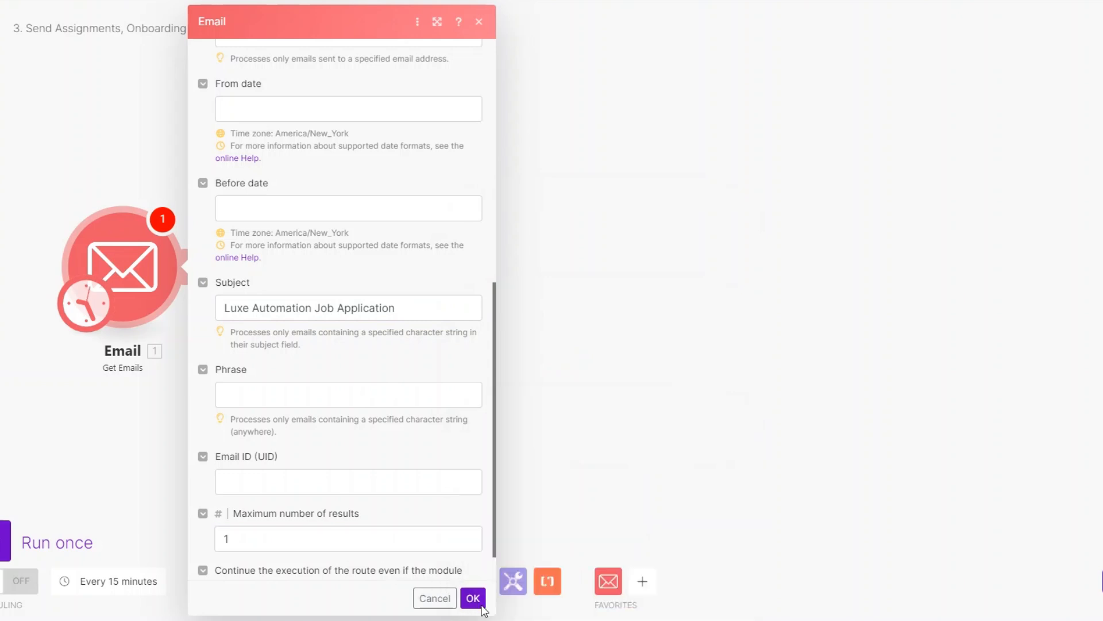
left_click(472, 598)
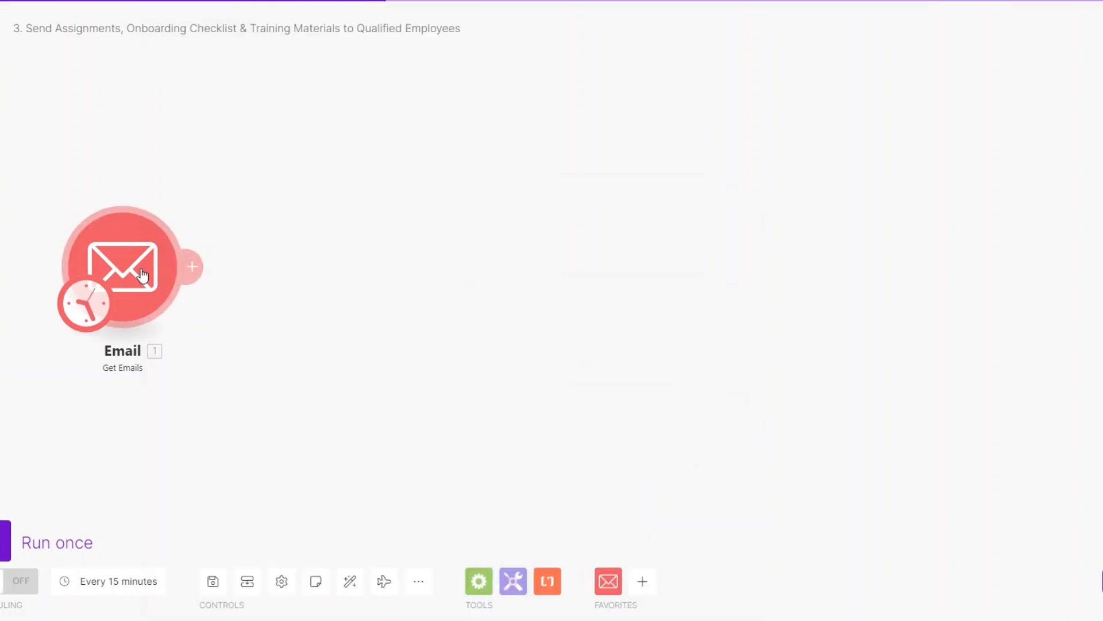
Run only the Get Emails module and verify the application email's resume PDF attachment
right_click(142, 274)
left_click(201, 303)
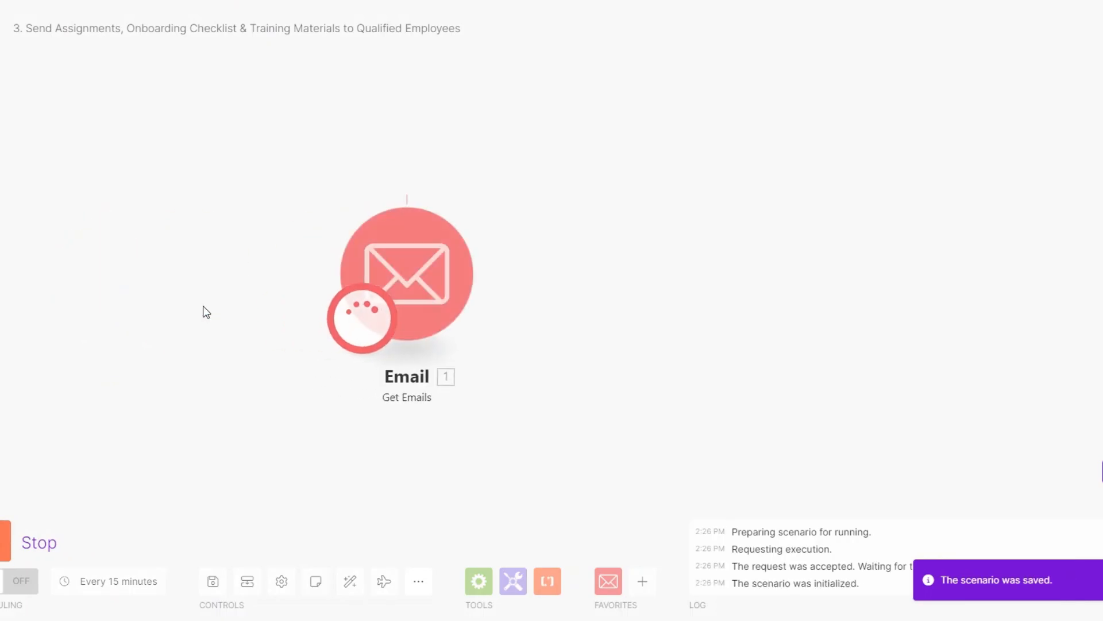
left_click_drag(419, 301, 357, 302)
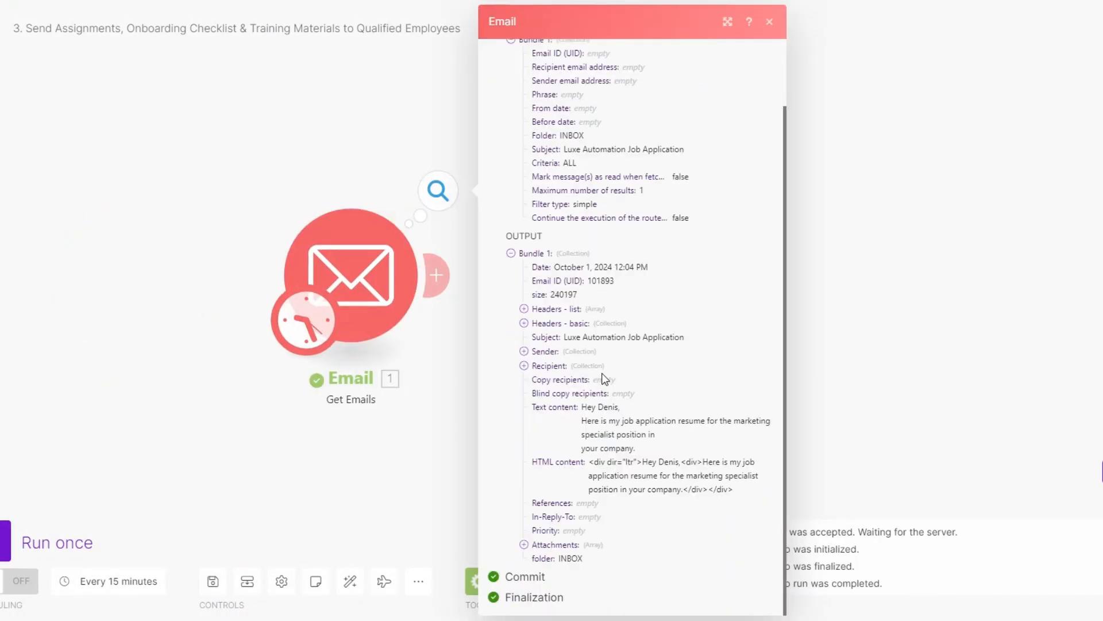
left_click_drag(565, 337, 690, 343)
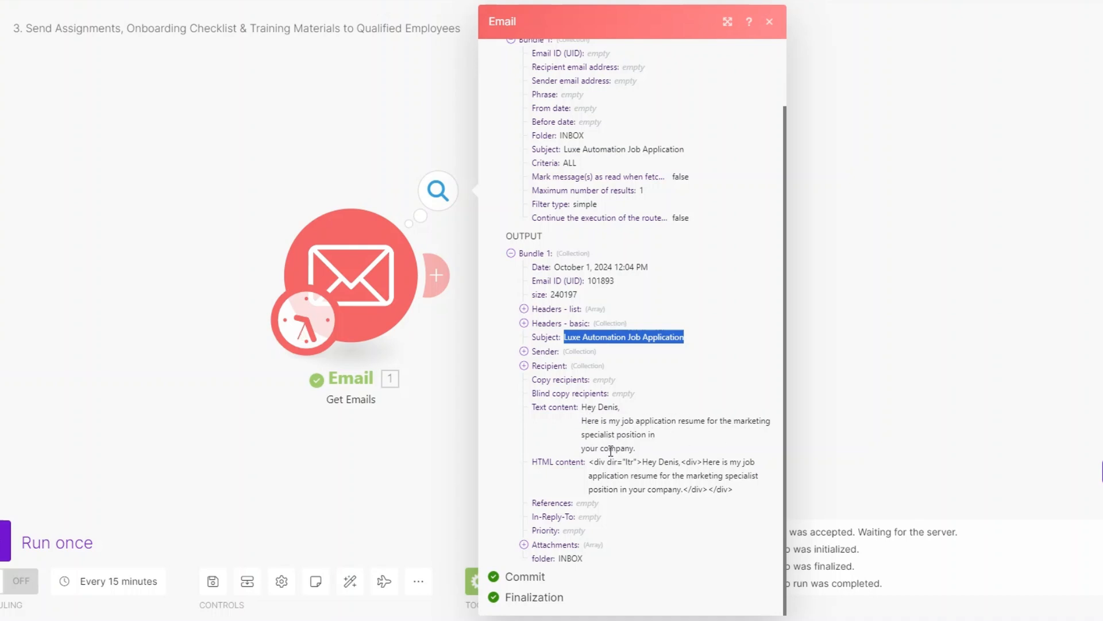
left_click(523, 544)
scroll(540, 551, "down", 1)
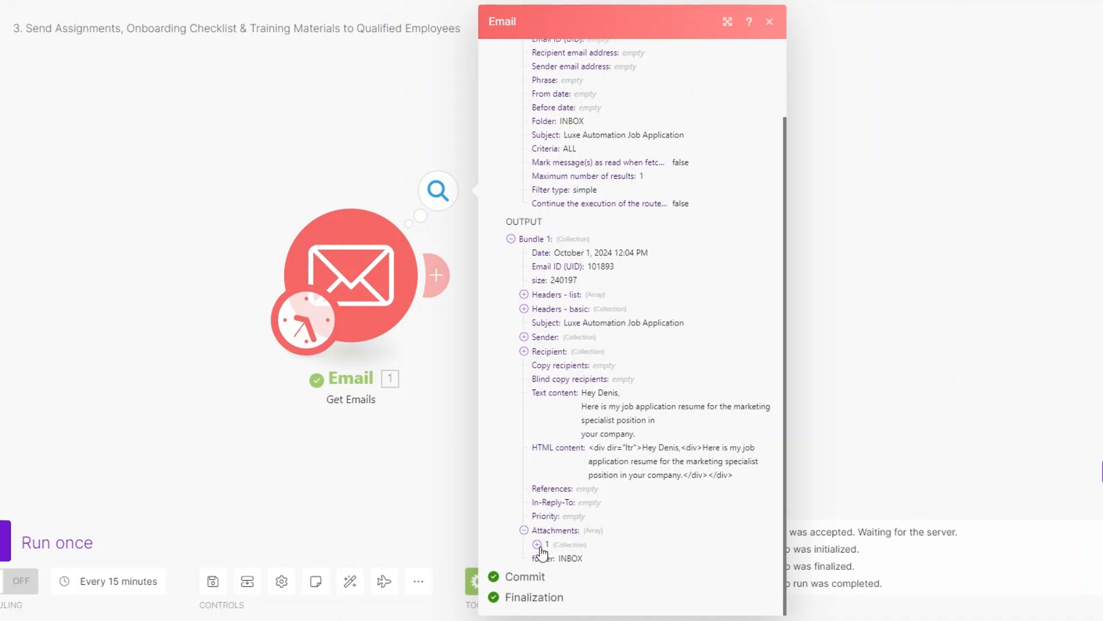
left_click(538, 545)
left_click_drag(598, 476, 768, 478)
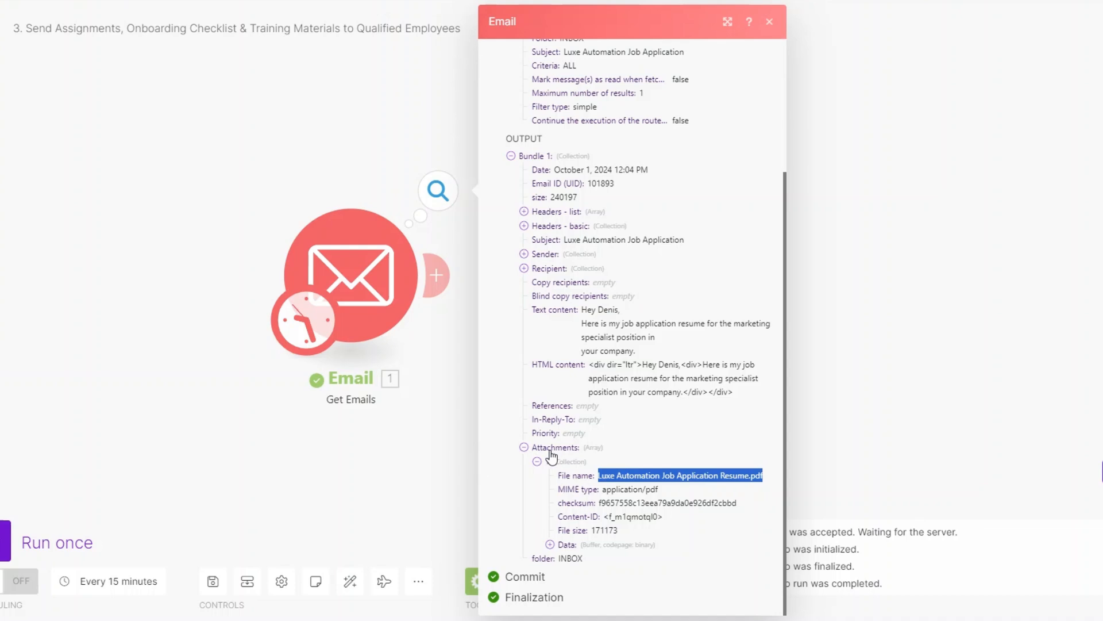
left_click(436, 275)
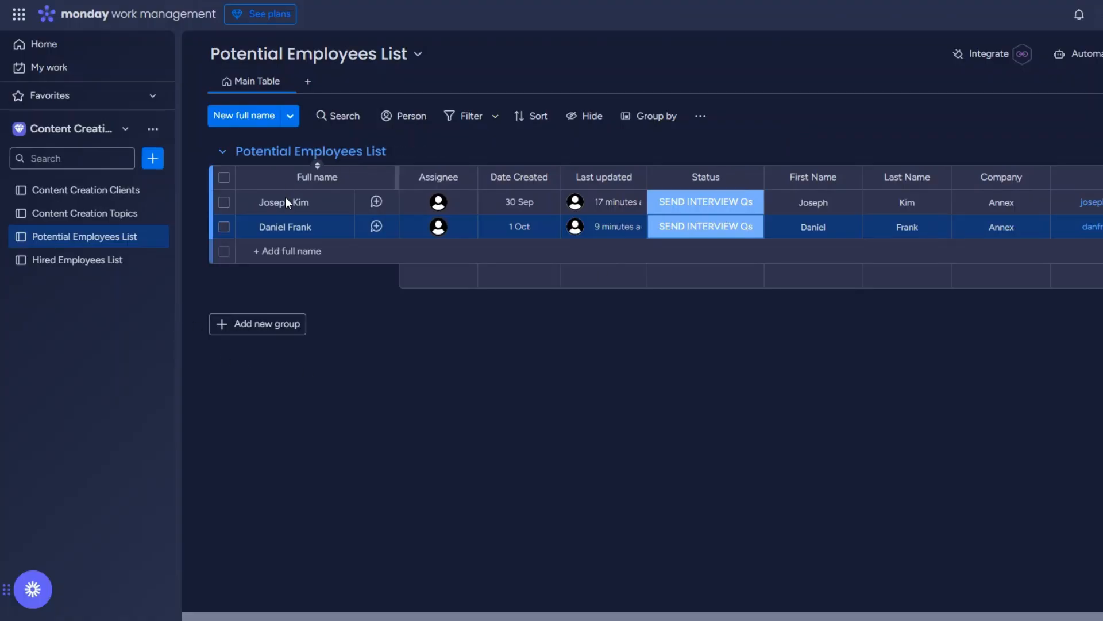
Back in the Make scenario, add Monday after the Email module and search its modules for 'create'
left_click(92, 263)
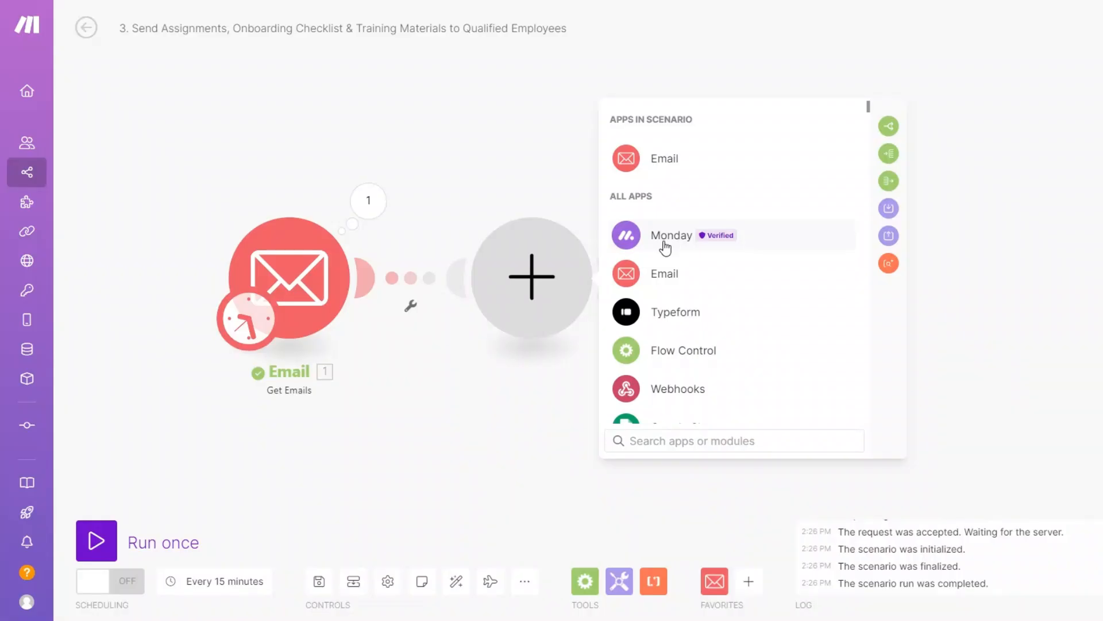
left_click(661, 247)
type("create")
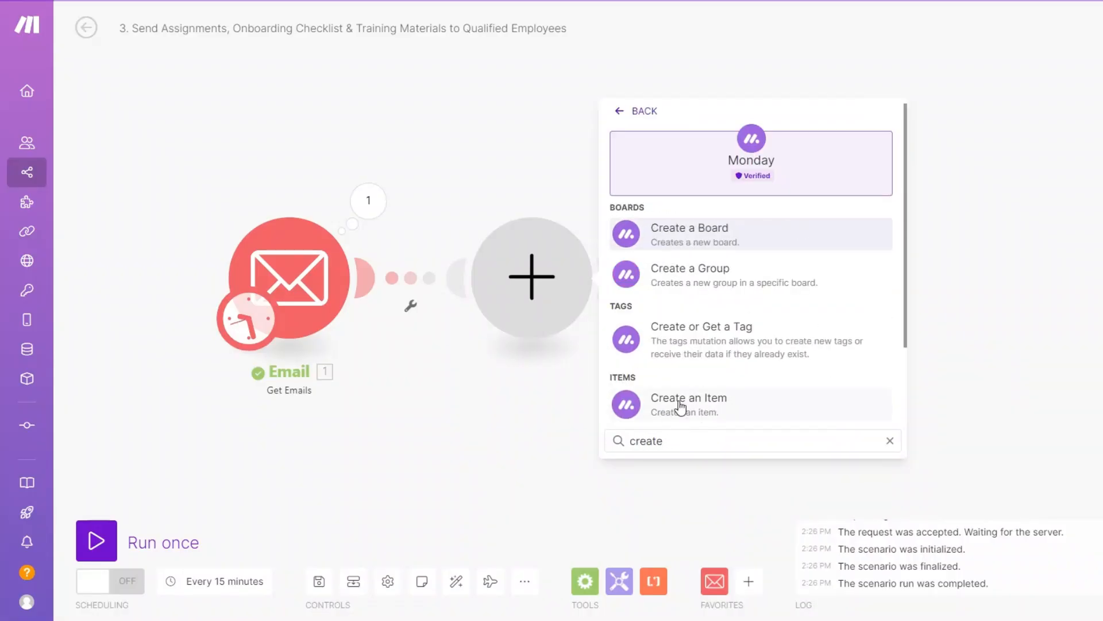
Add Monday Create an Item with the sender's name as Item Name, on the Hired Employees List board and group
left_click(681, 402)
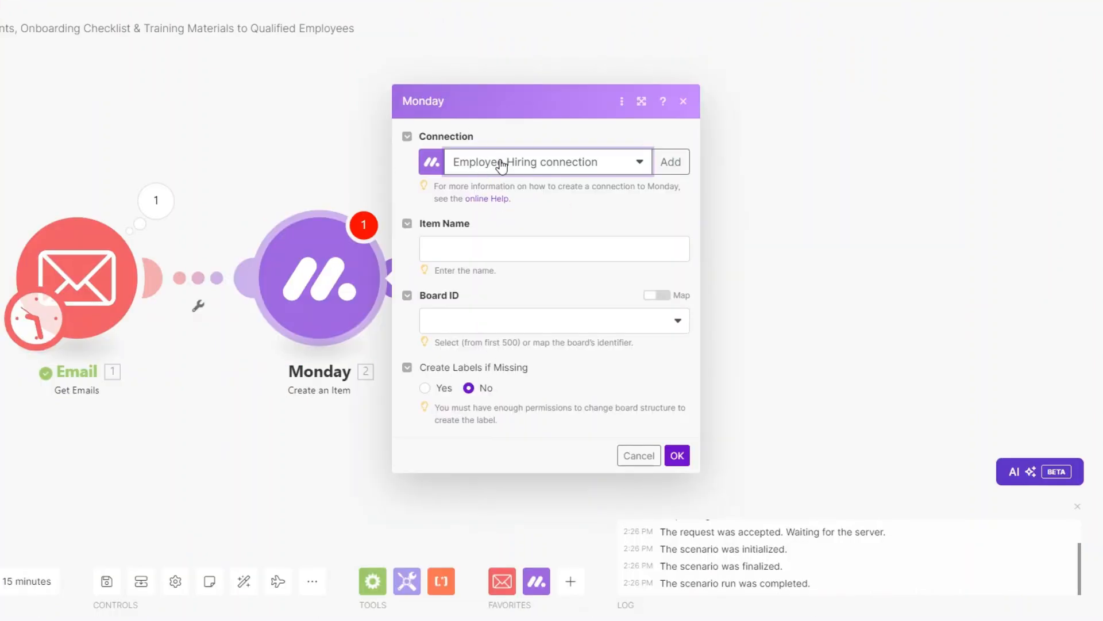
left_click(533, 254)
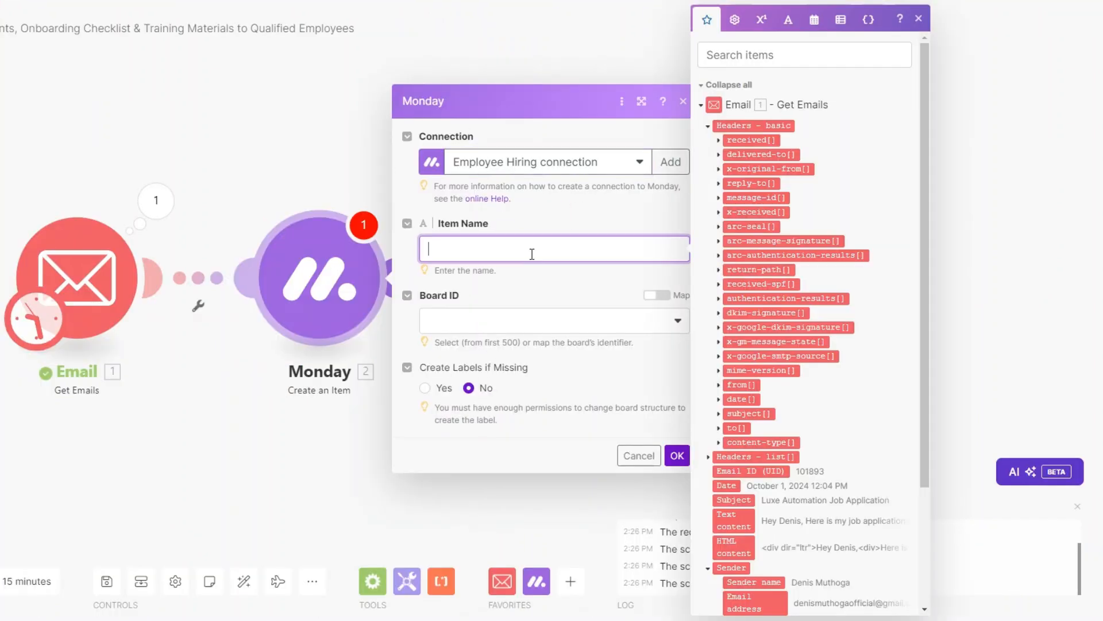
scroll(803, 351, "down", 3)
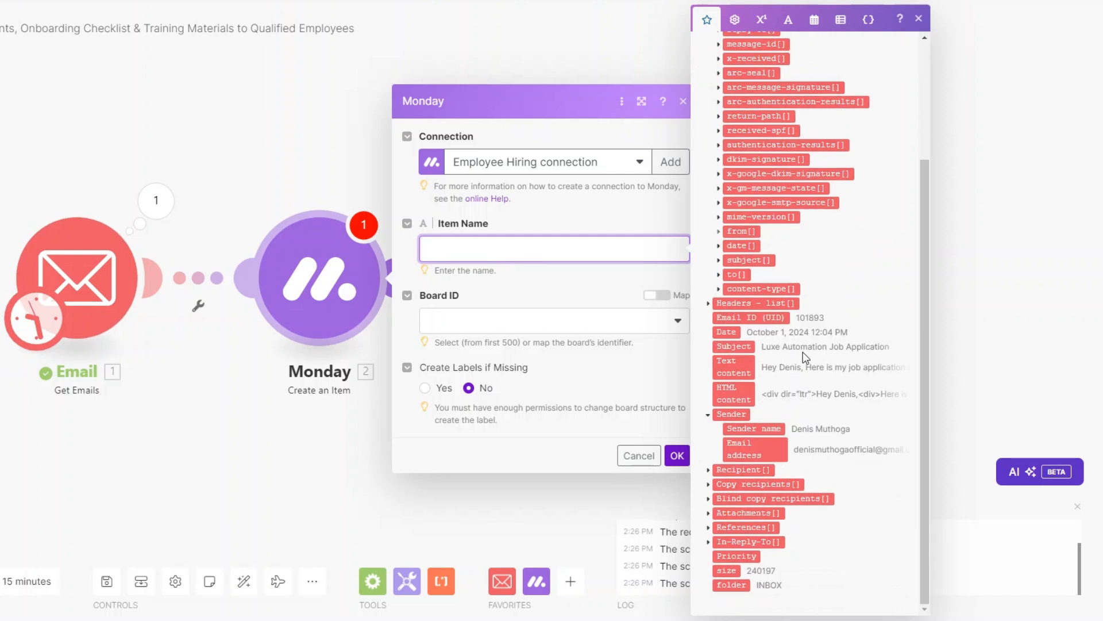
left_click(754, 428)
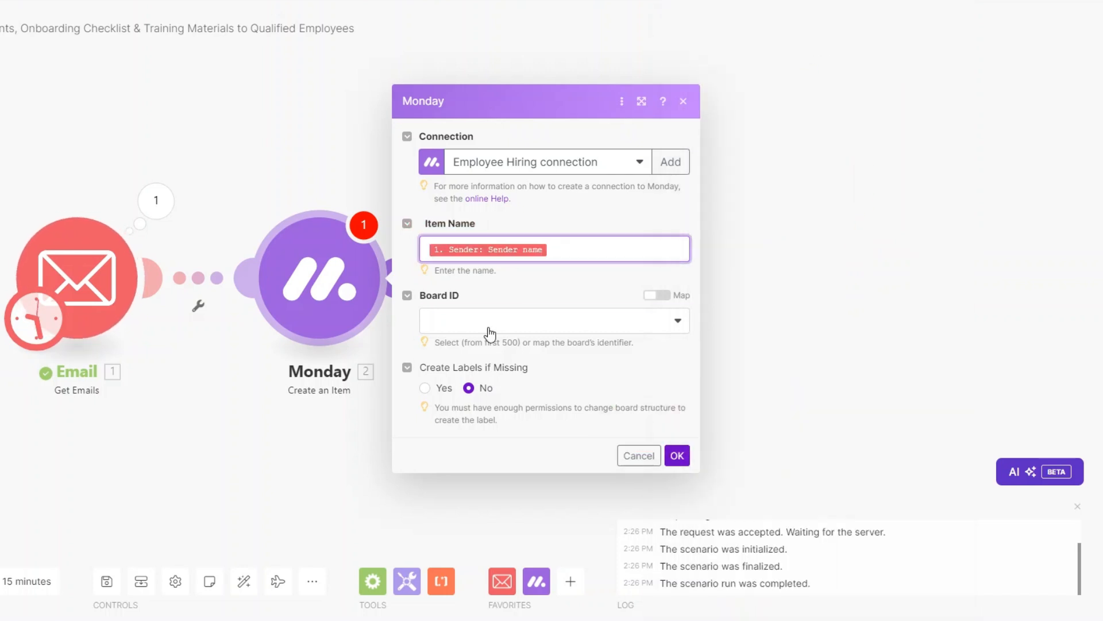
left_click(490, 332)
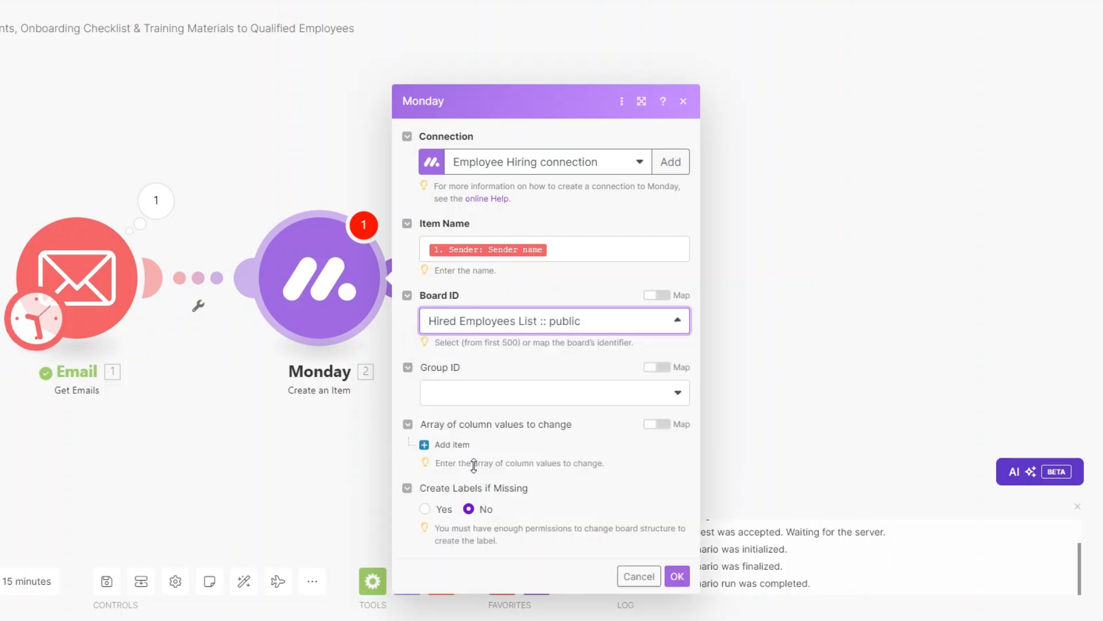
left_click(474, 464)
left_click(562, 323)
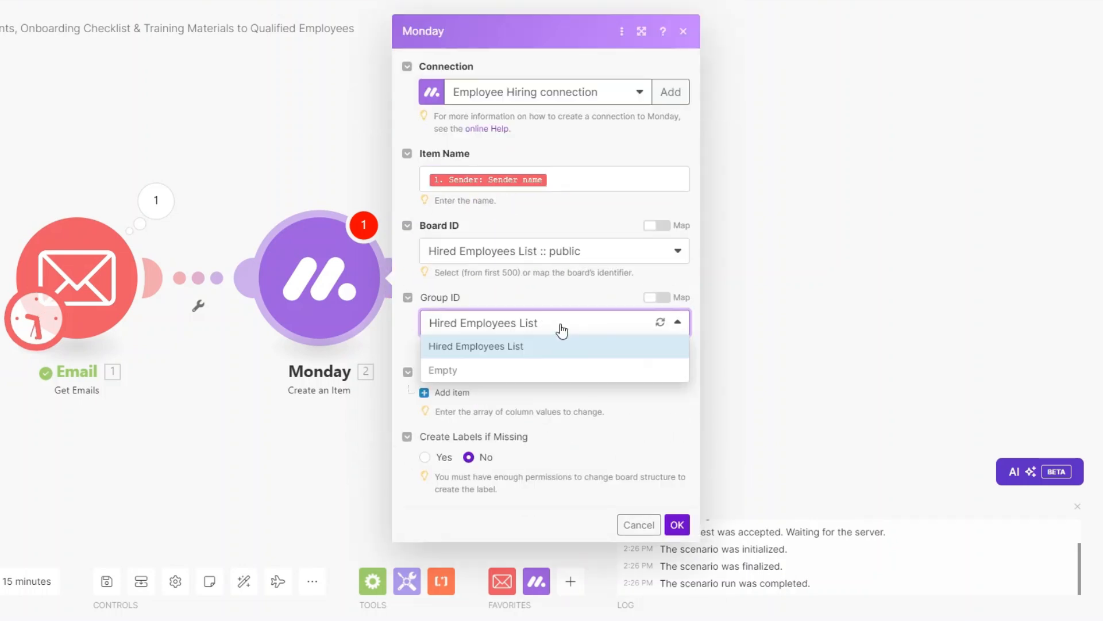
left_click(457, 345)
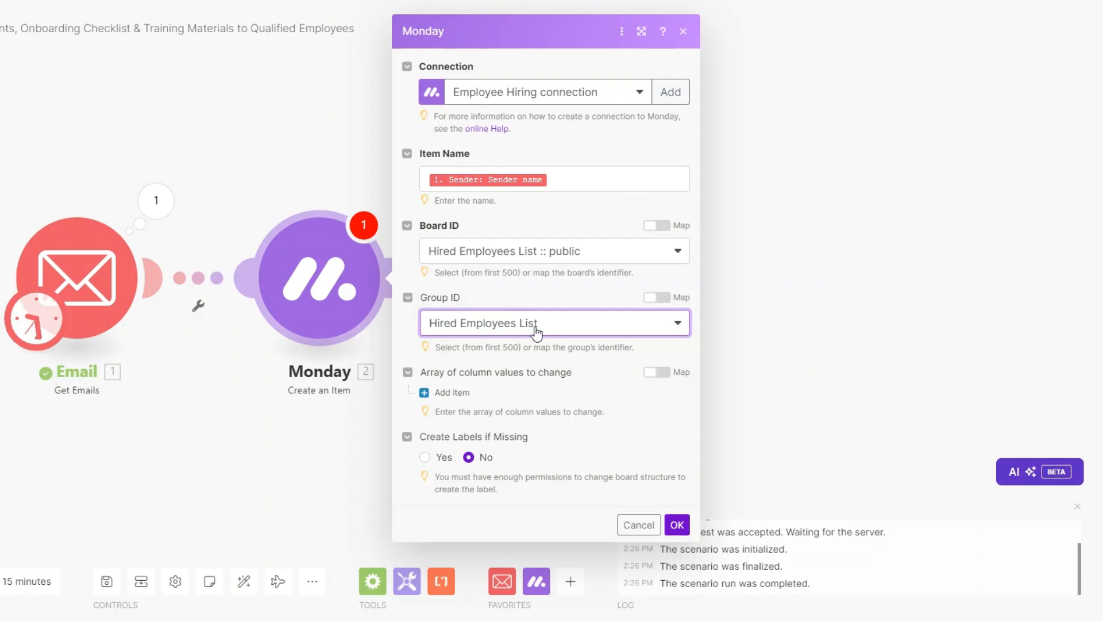
Set the Date Created column to the email's Date
left_click(460, 393)
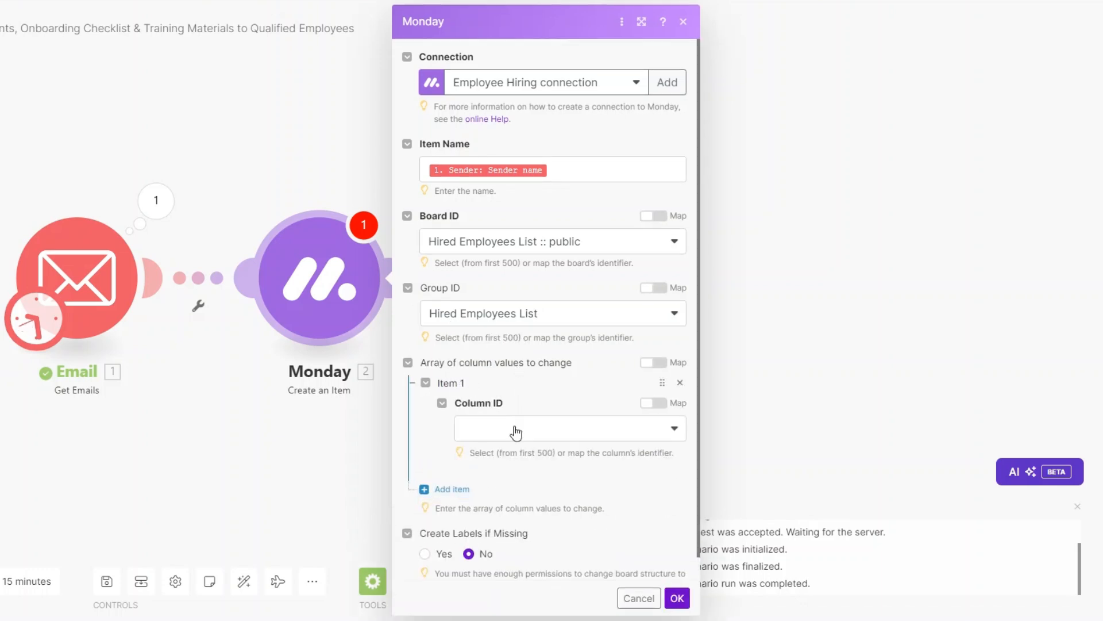
left_click(493, 430)
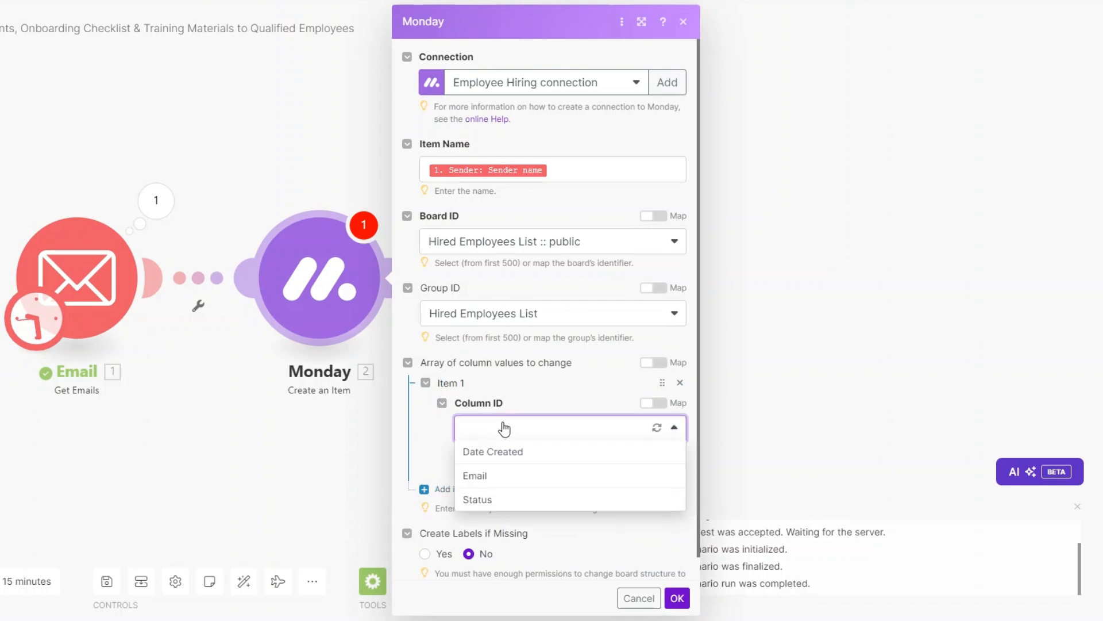
left_click(506, 453)
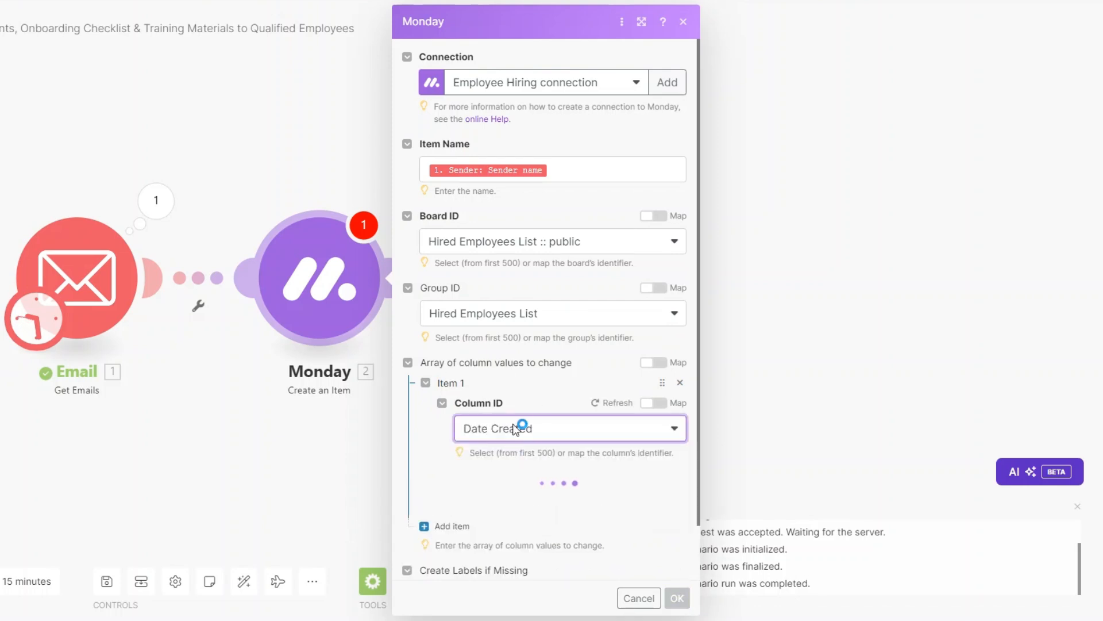
scroll(512, 429, "down", 3)
left_click(508, 334)
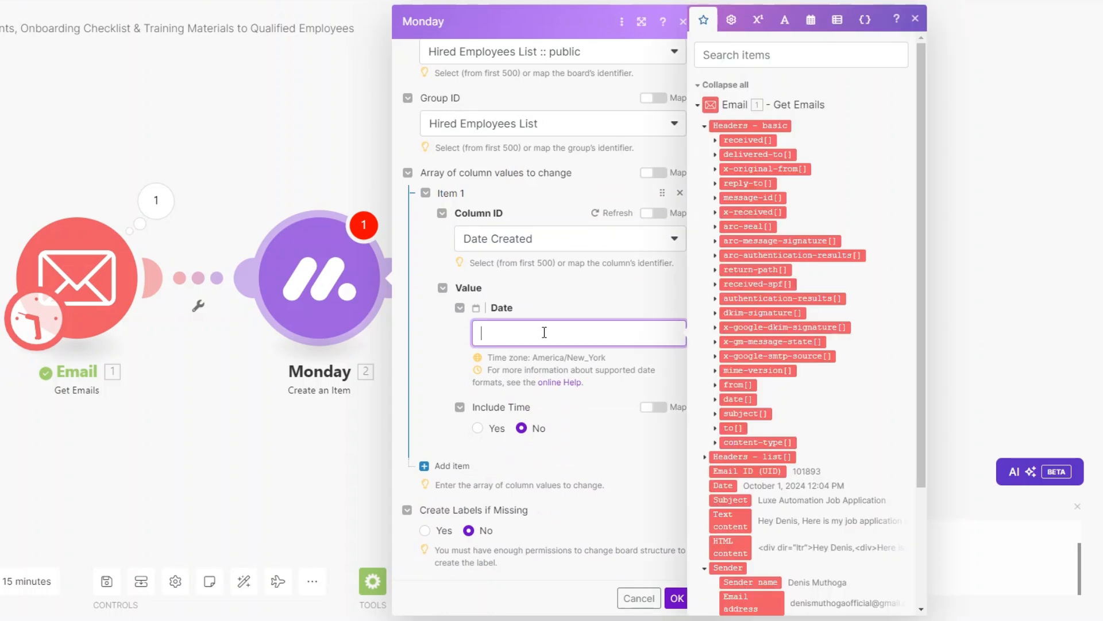
scroll(805, 414, "down", 3)
left_click(722, 332)
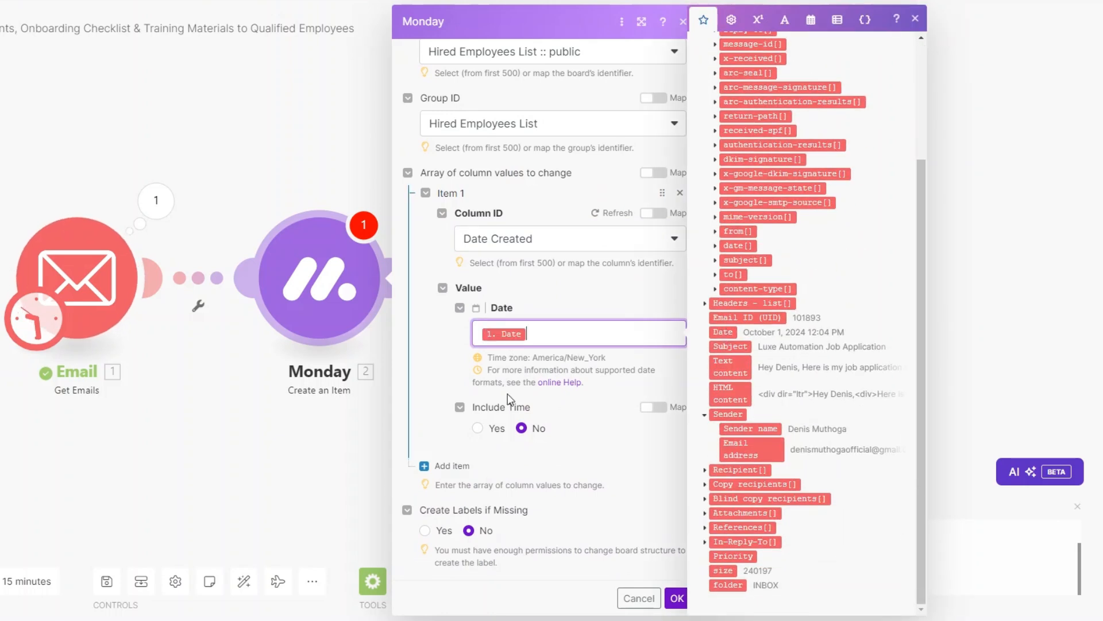
Set the Email column to the sender's email address, using it as the display text too
left_click(451, 466)
scroll(537, 402, "down", 2)
left_click(538, 406)
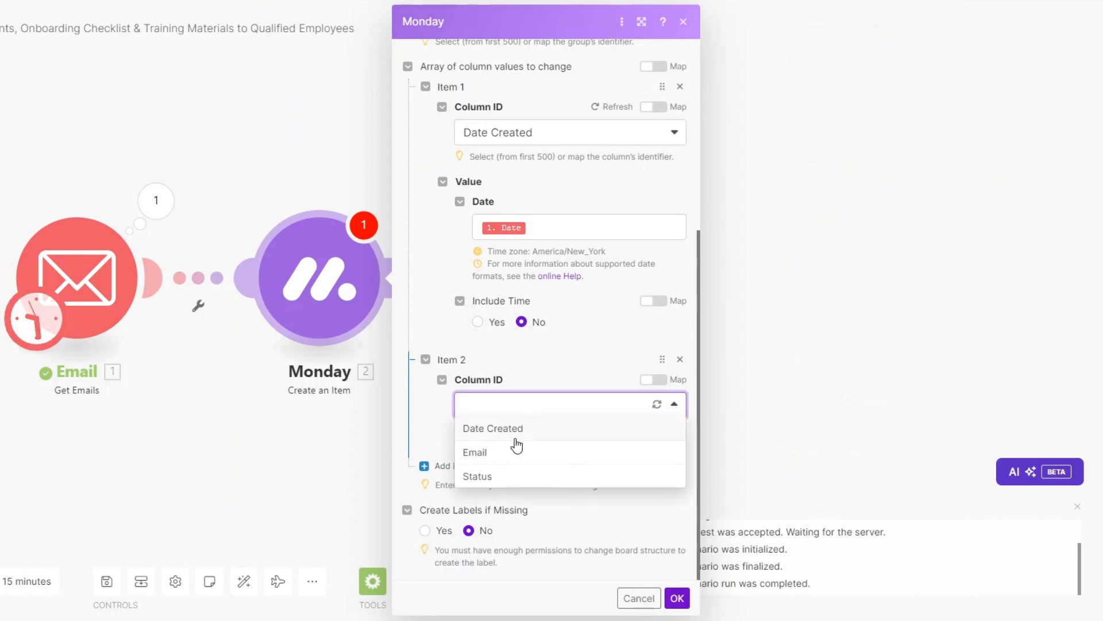
left_click(506, 450)
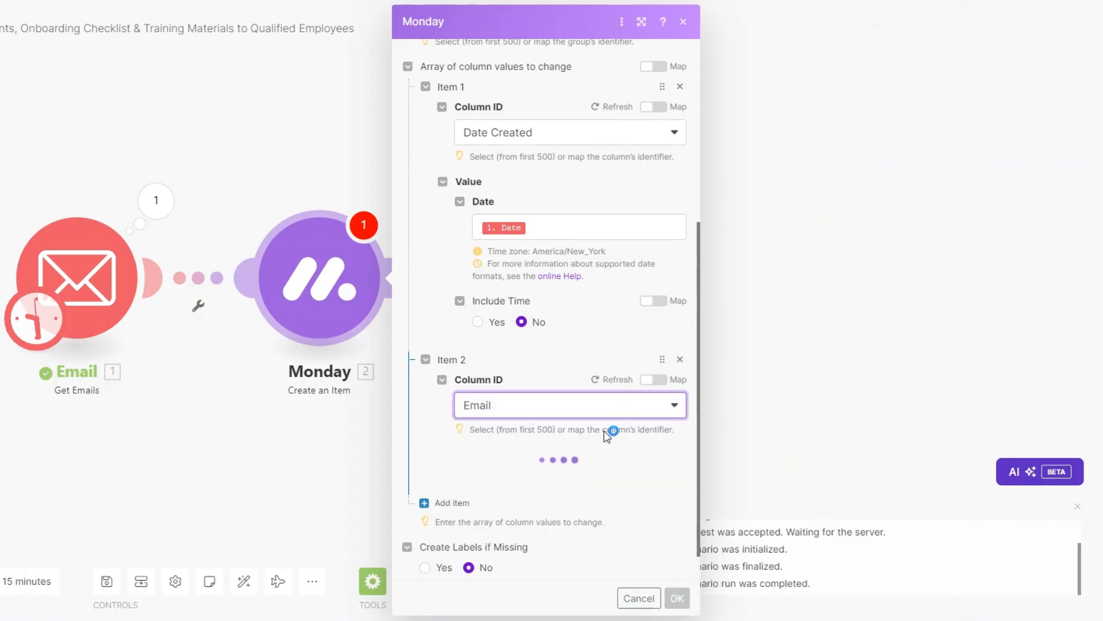
left_click(505, 493)
scroll(801, 455, "down", 3)
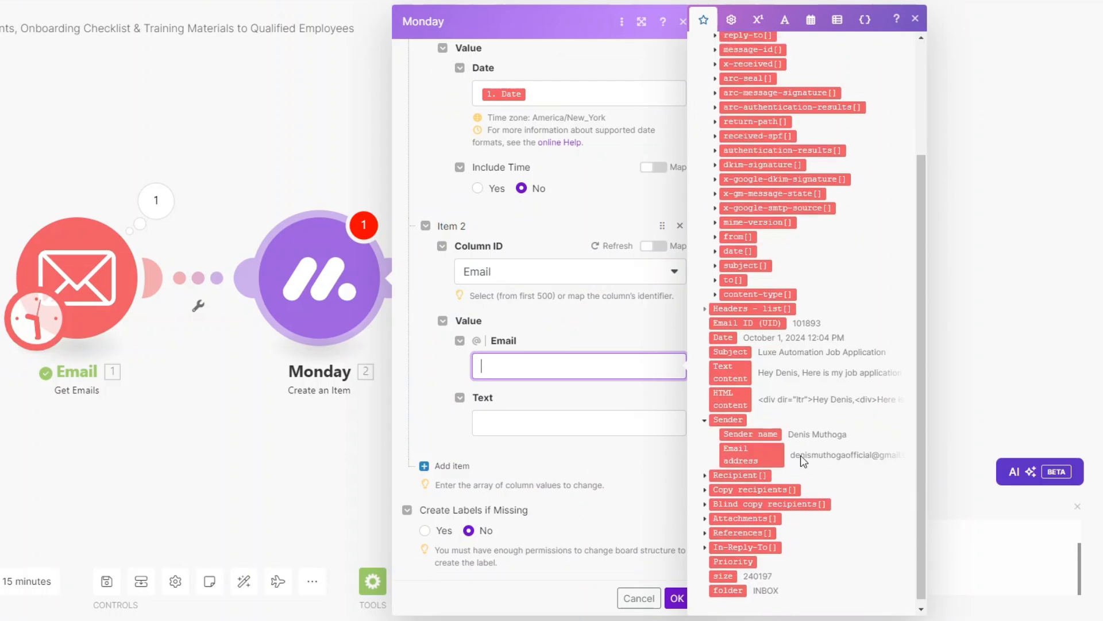
left_click(747, 449)
left_click(528, 422)
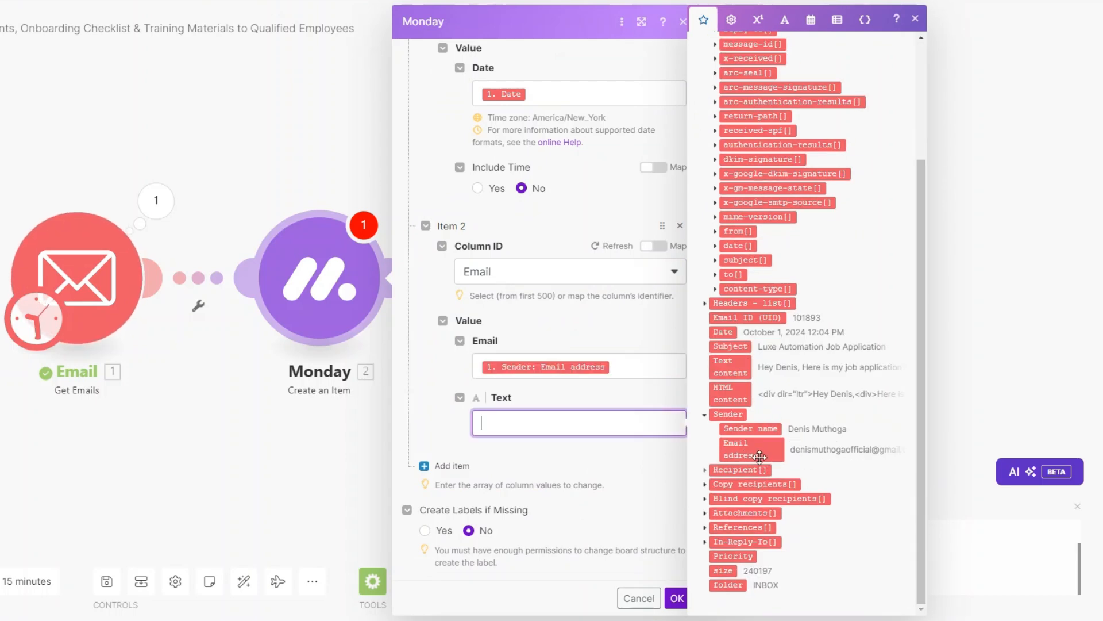
left_click(747, 449)
Set the Status column by label to HIRED and confirm the module settings
left_click(453, 466)
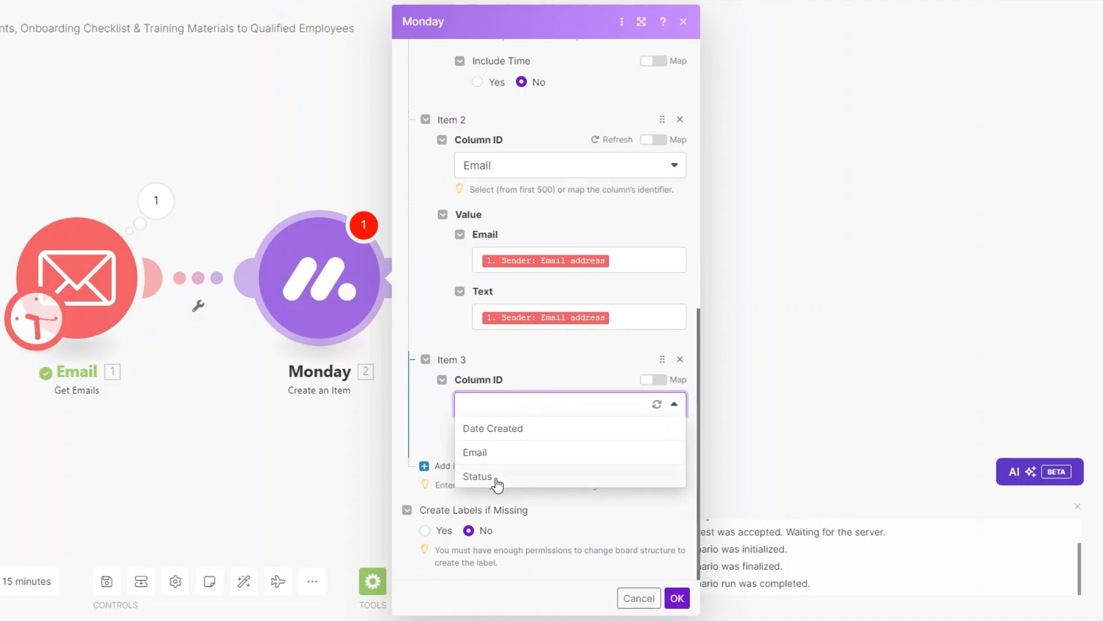
left_click(495, 481)
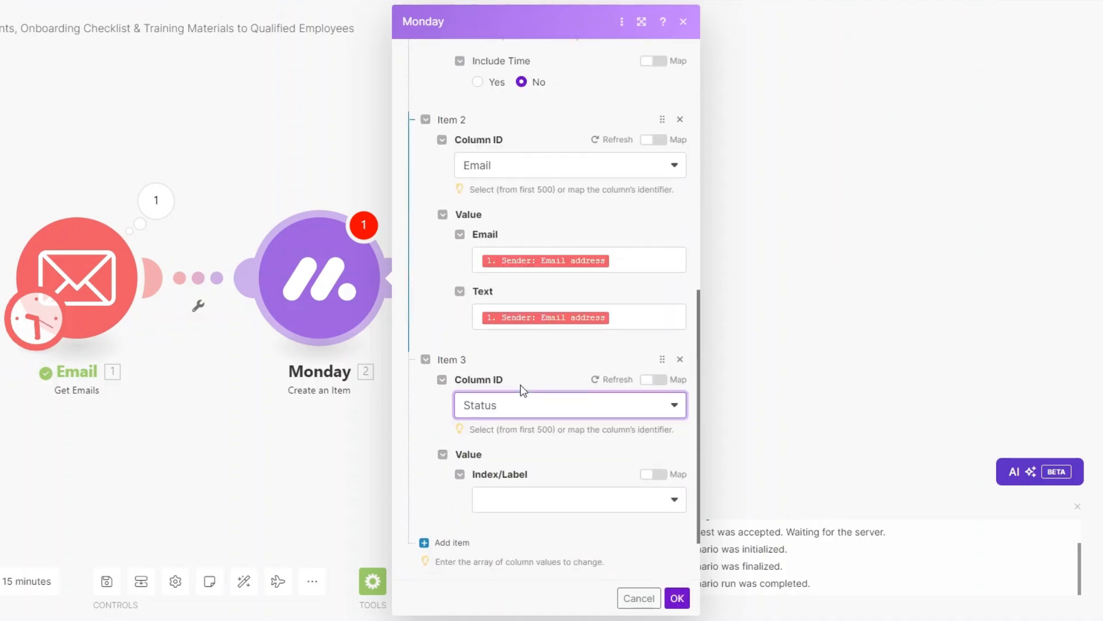
left_click(534, 500)
left_click(550, 523)
scroll(565, 480, "down", 1)
left_click(540, 431)
left_click(540, 448)
left_click(670, 594)
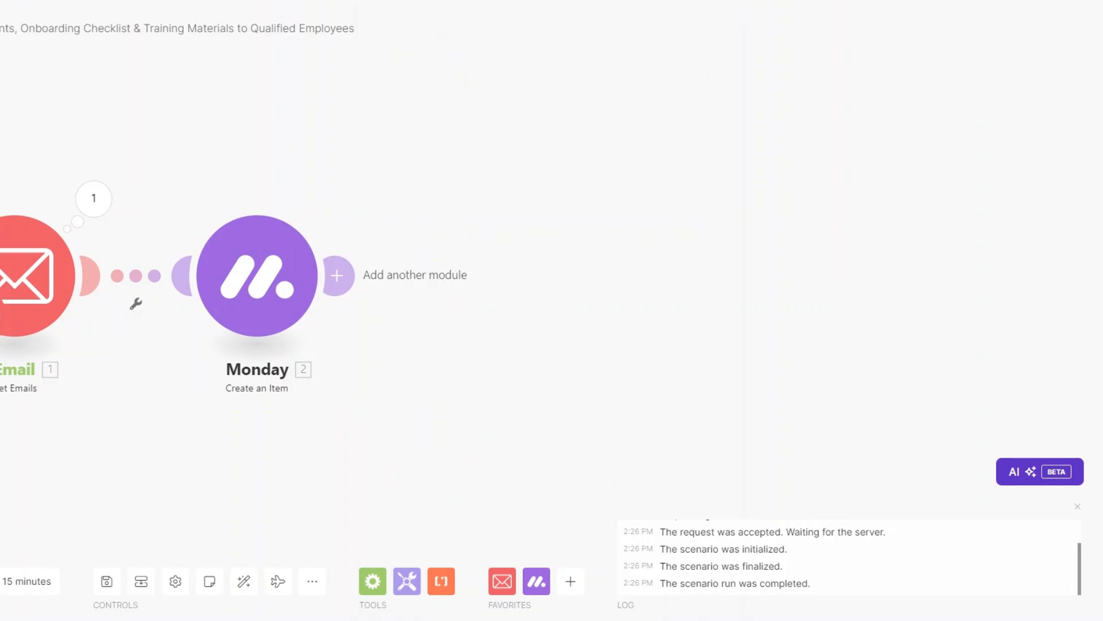
Review the run's results: the Email step's fetched email subject, then the Monday step's output
left_click_drag(213, 466, 57, 464)
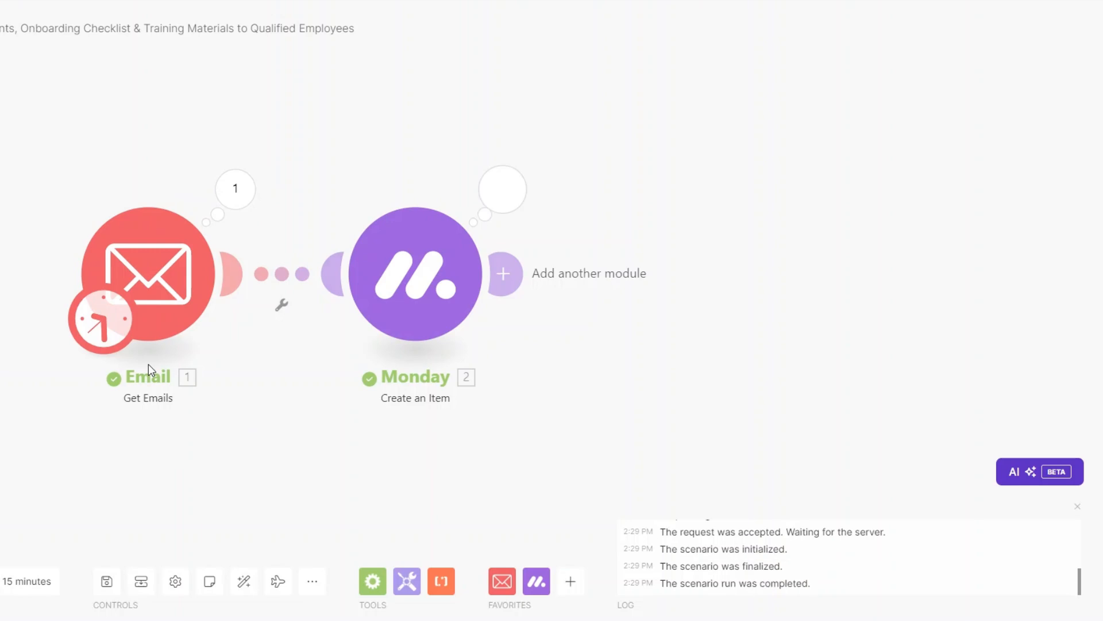
left_click(235, 188)
left_click_drag(362, 412, 476, 416)
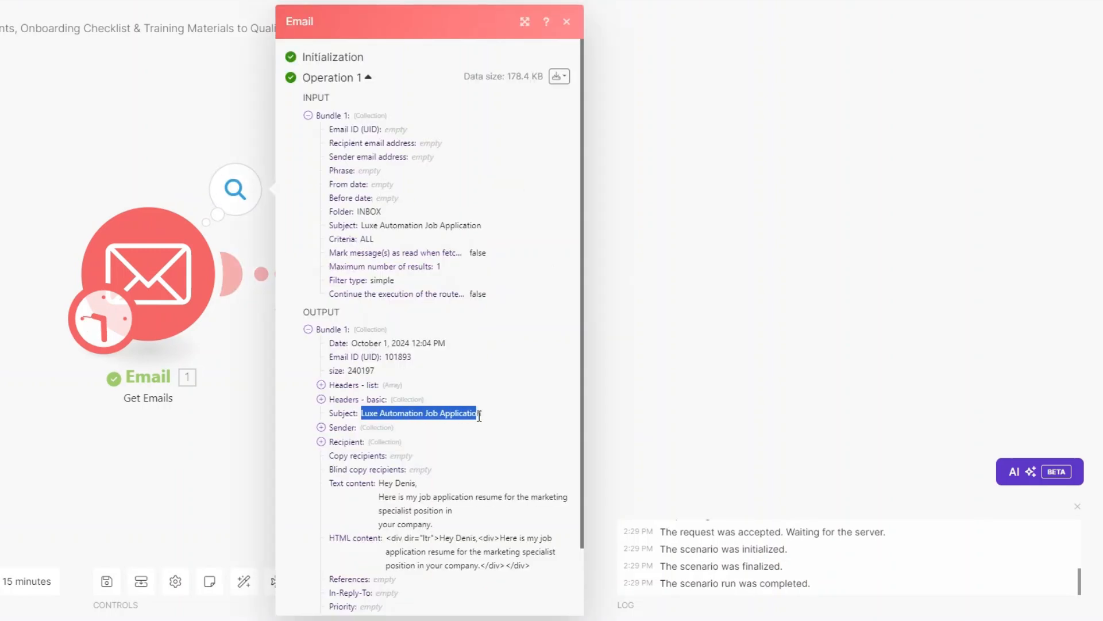
left_click(655, 412)
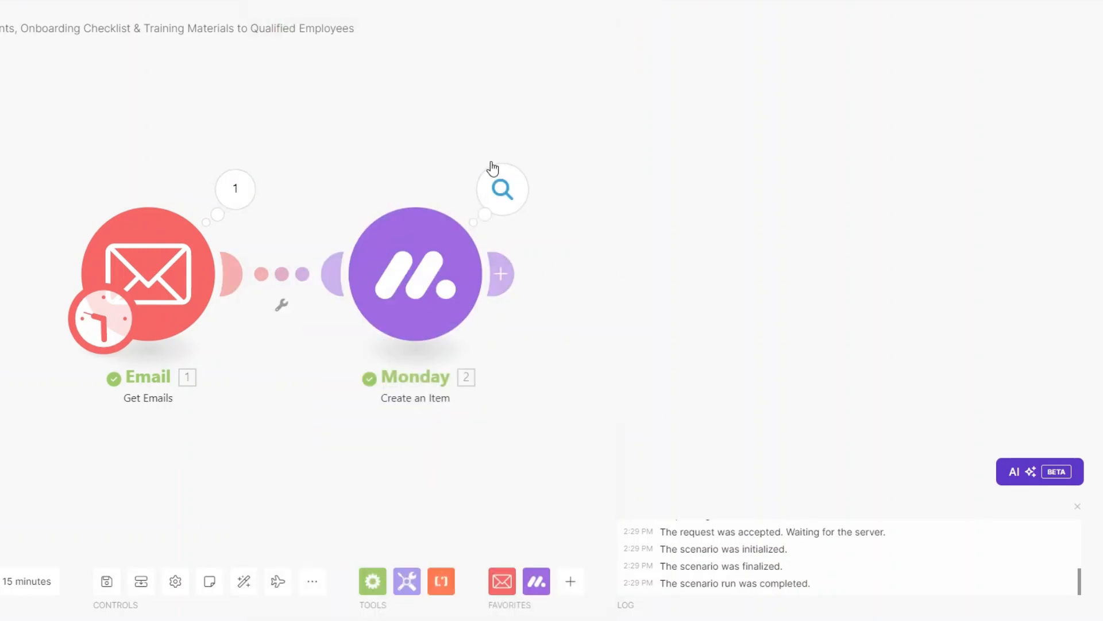
left_click(500, 185)
Close the Monday step's results panel
left_click(530, 275)
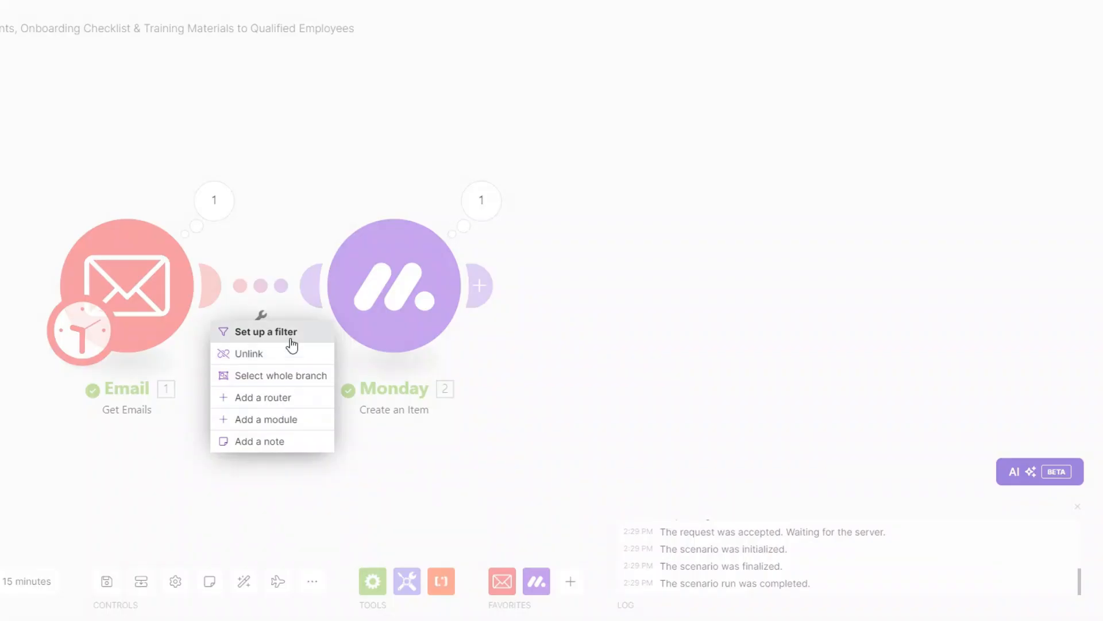
Add an 'Attachment Exist' filter on the Email–Monday link requiring Attachments[]: Data to exist
left_click(289, 339)
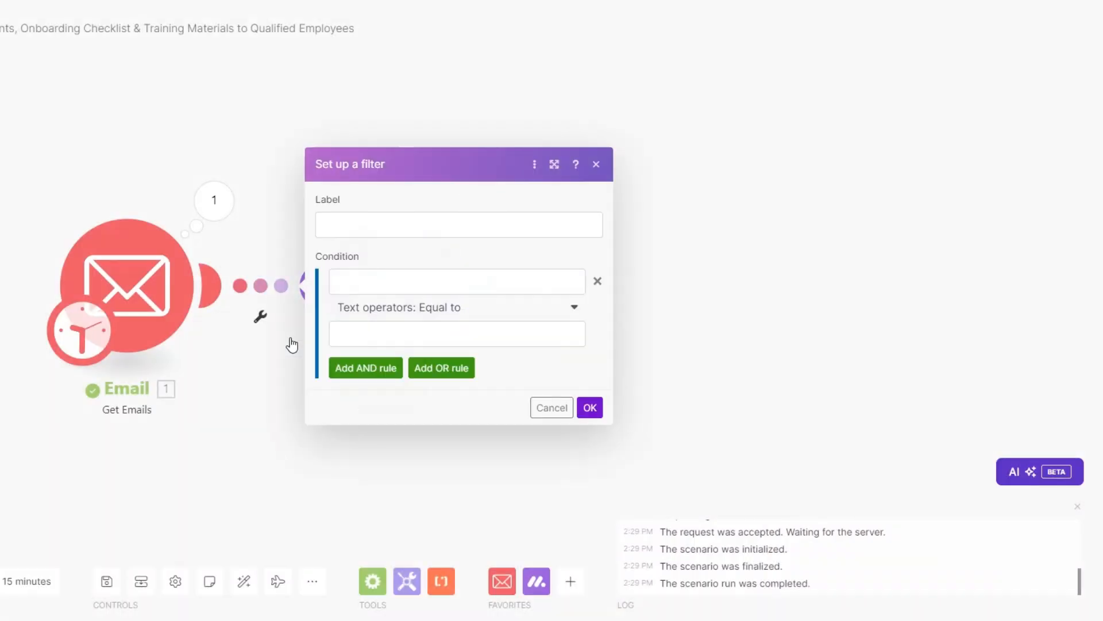
left_click(402, 219)
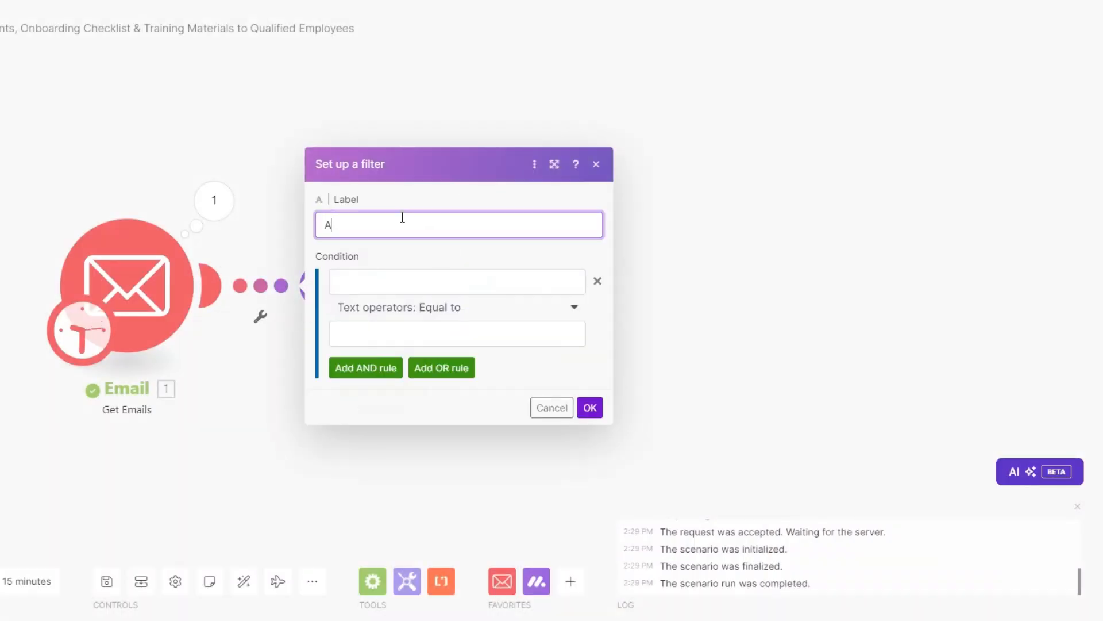
type("Attachment Exist")
left_click(395, 277)
scroll(683, 388, "down", 5)
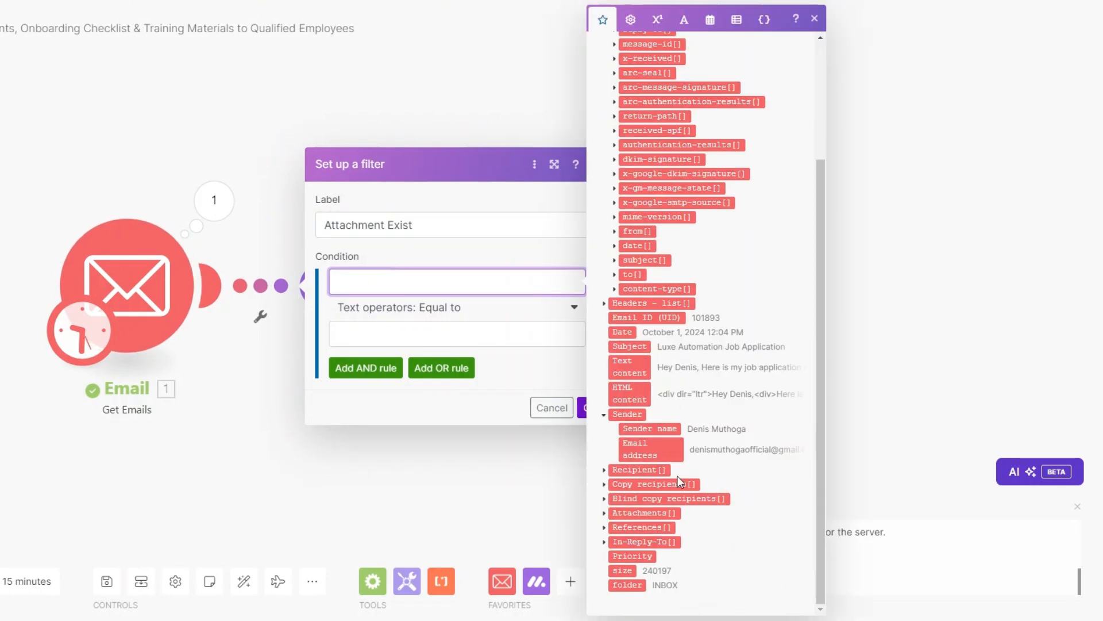
left_click(604, 513)
left_click(632, 498)
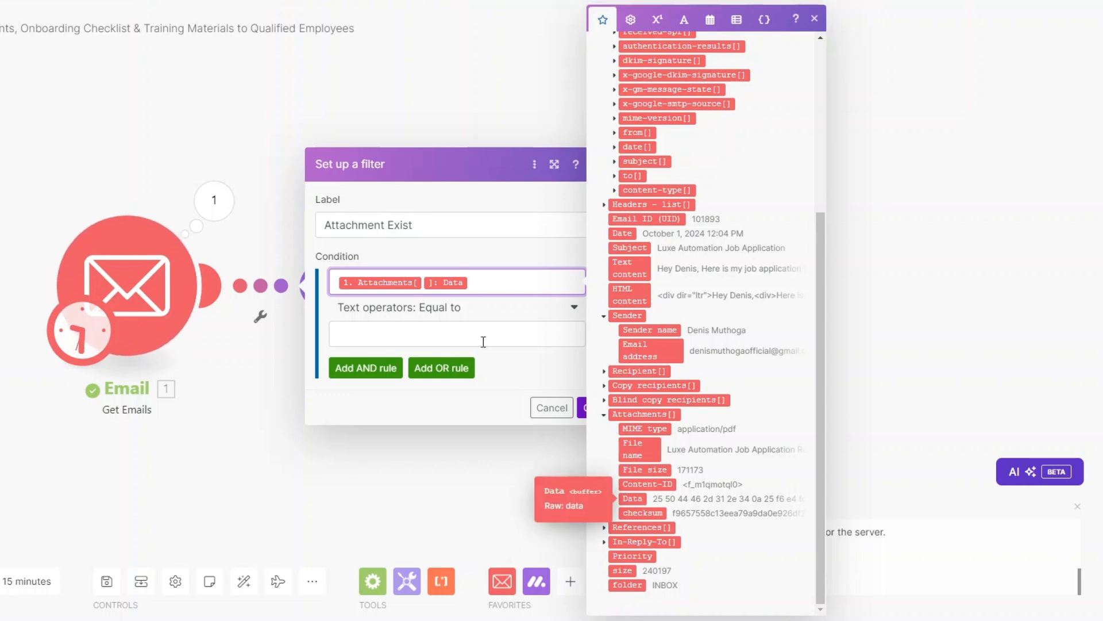
left_click(443, 334)
left_click(443, 309)
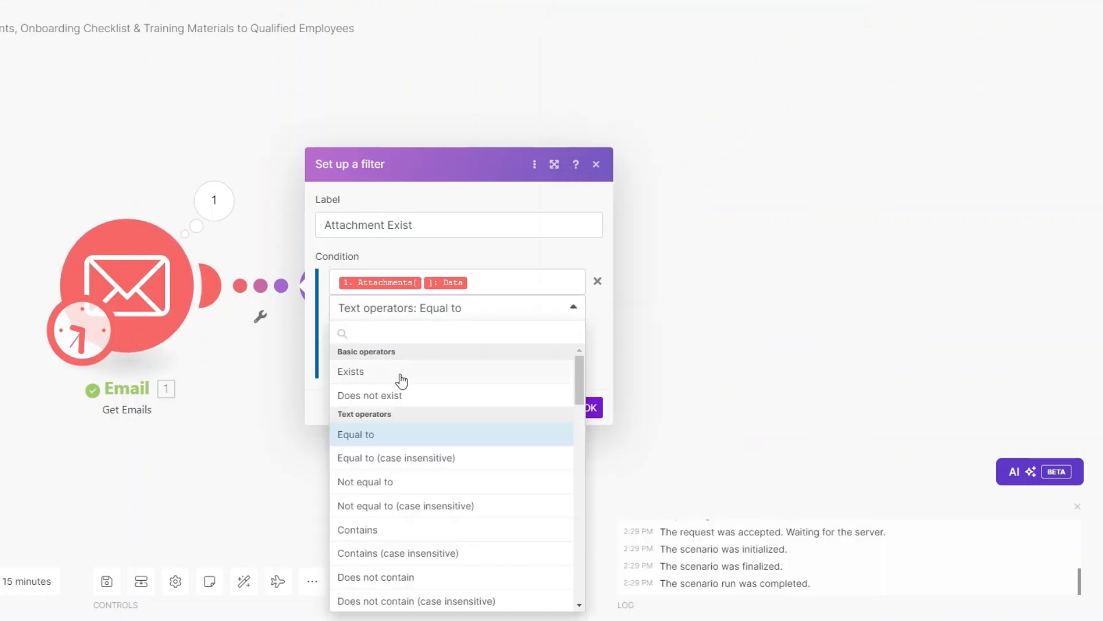
left_click(401, 378)
left_click(588, 384)
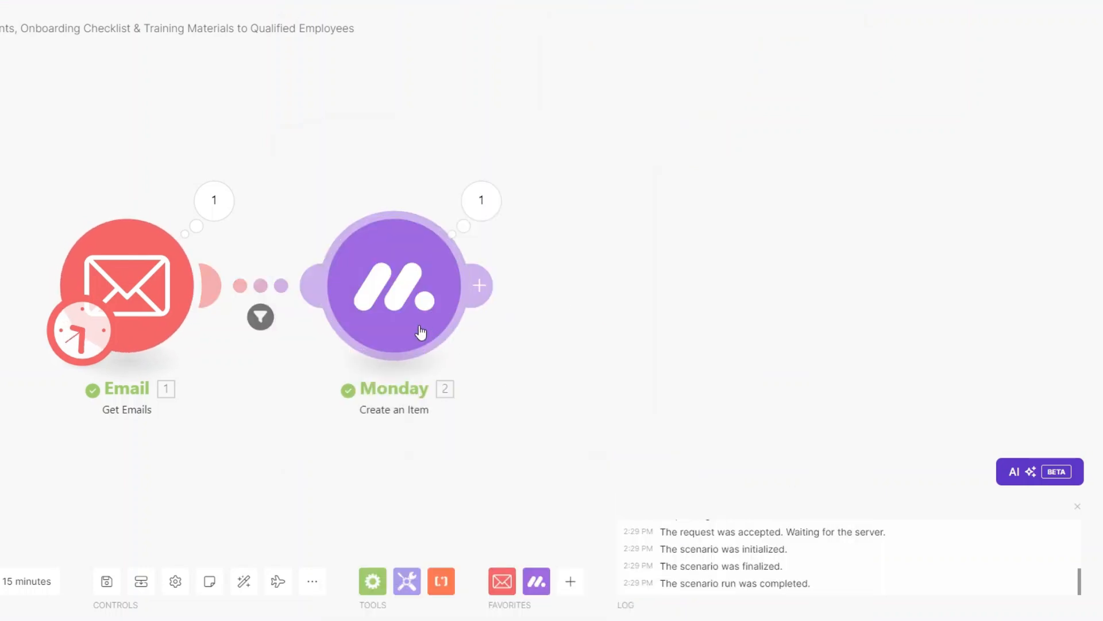
left_click_drag(421, 333, 439, 329)
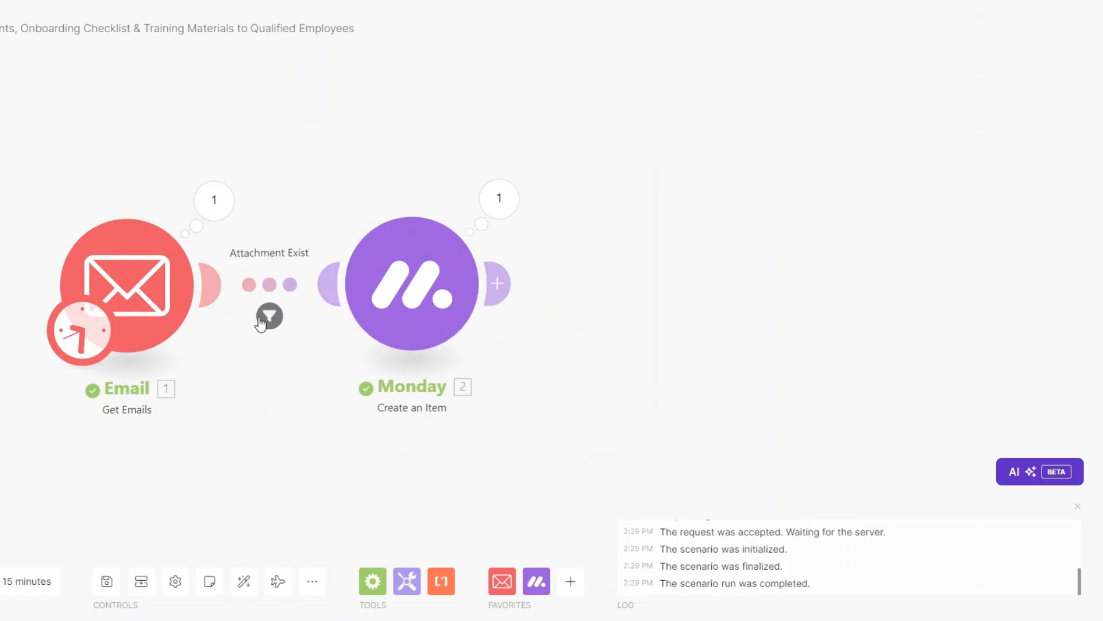
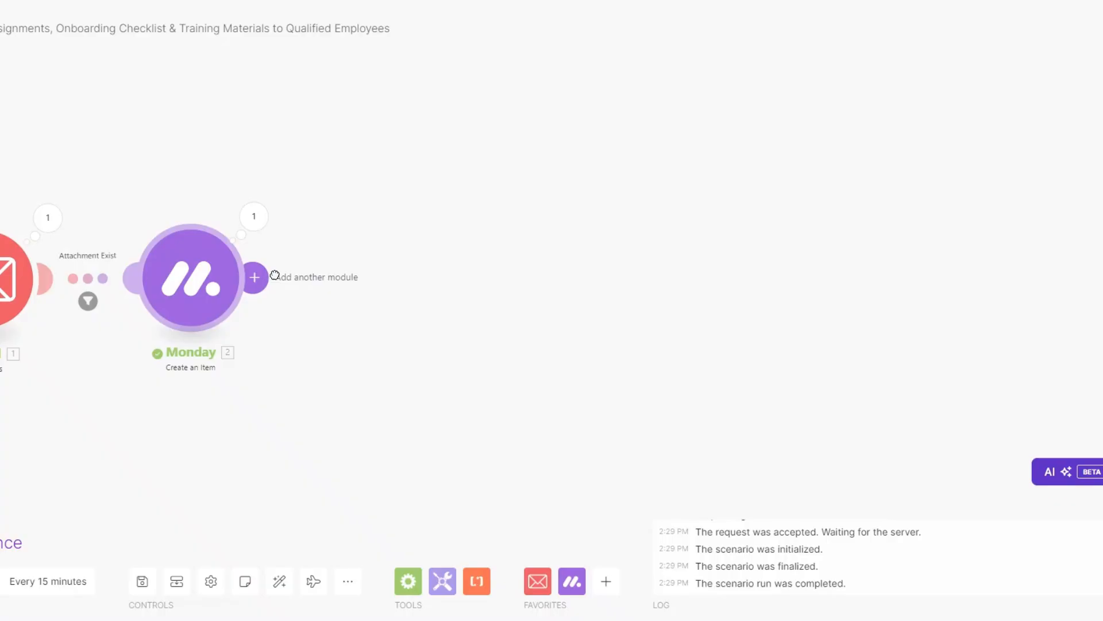
Add a Google Drive Search for Files/Folders module and rename it 'Onboarding Checklist'
left_click(253, 276)
scroll(505, 253, "down", 3)
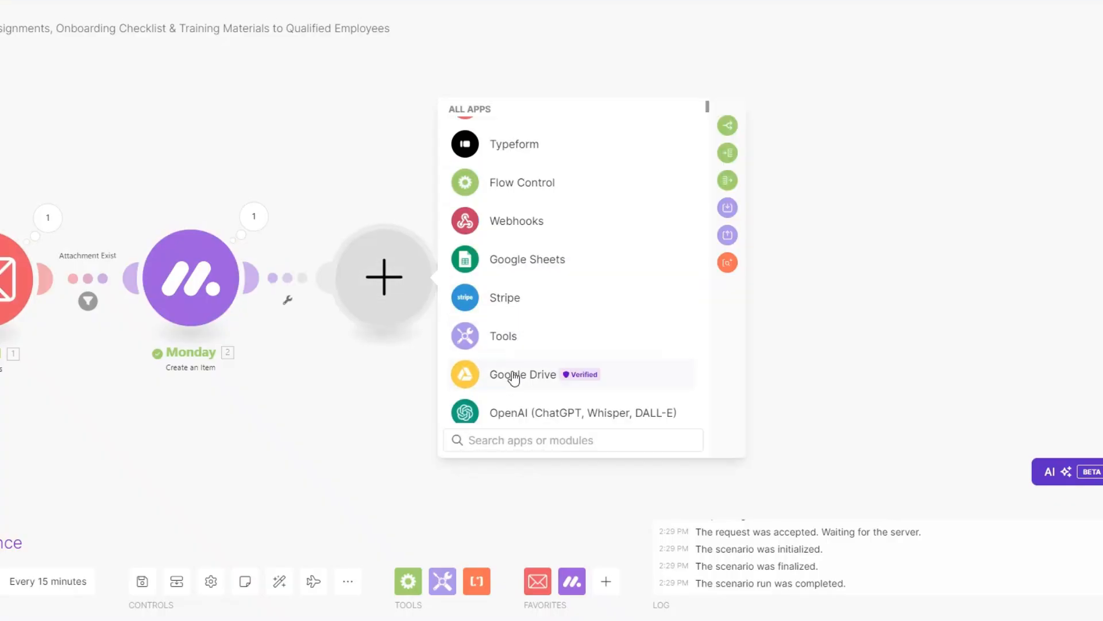
left_click(512, 374)
left_click(535, 234)
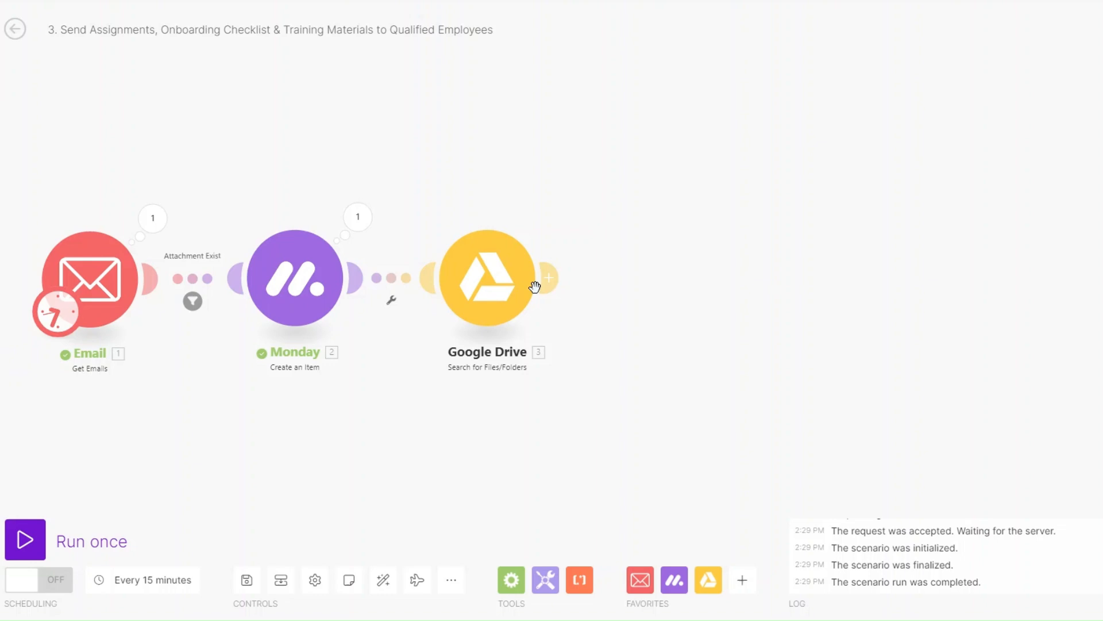
right_click(496, 293)
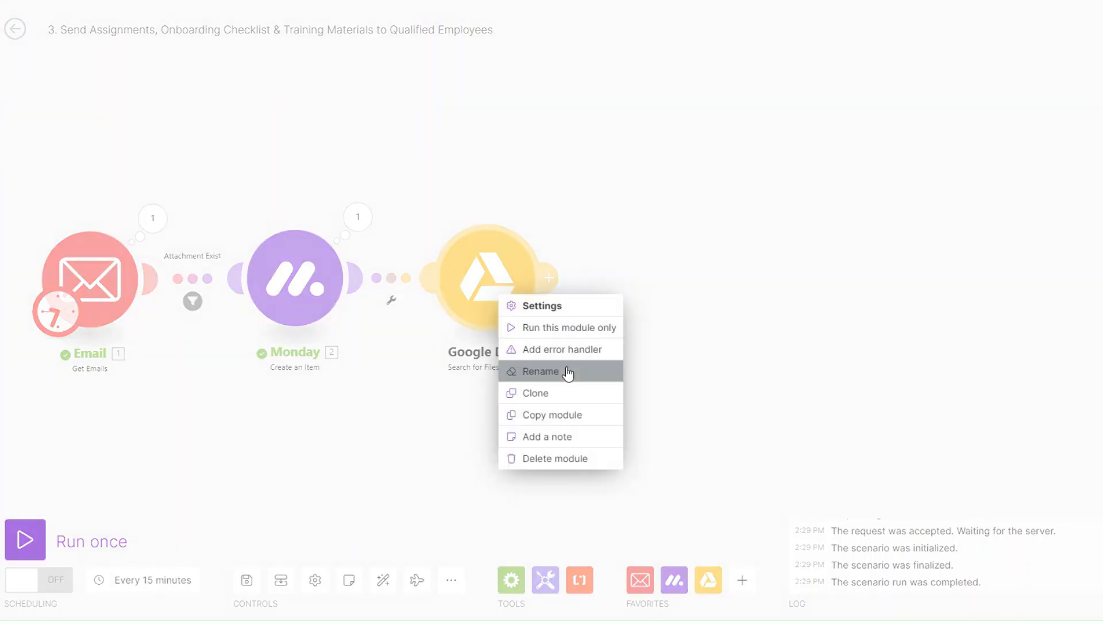
left_click(568, 373)
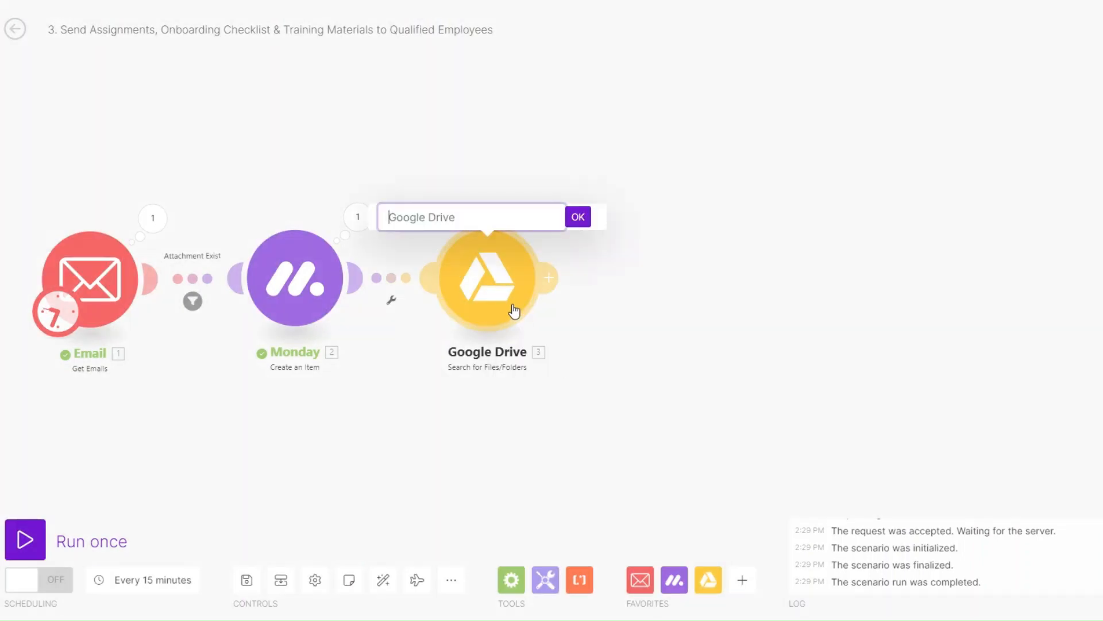
type("Onboarding Checklist")
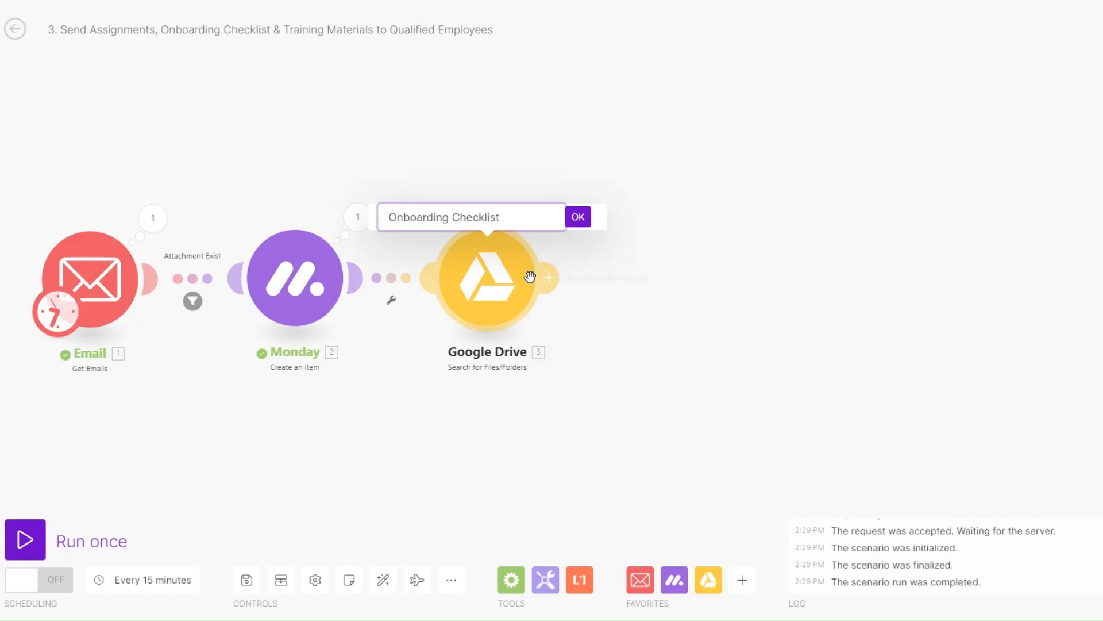
left_click(578, 217)
Set it to full-text search files and folders in Employee Documents for 'Onboarding Checklist', limit 1
left_click(532, 283)
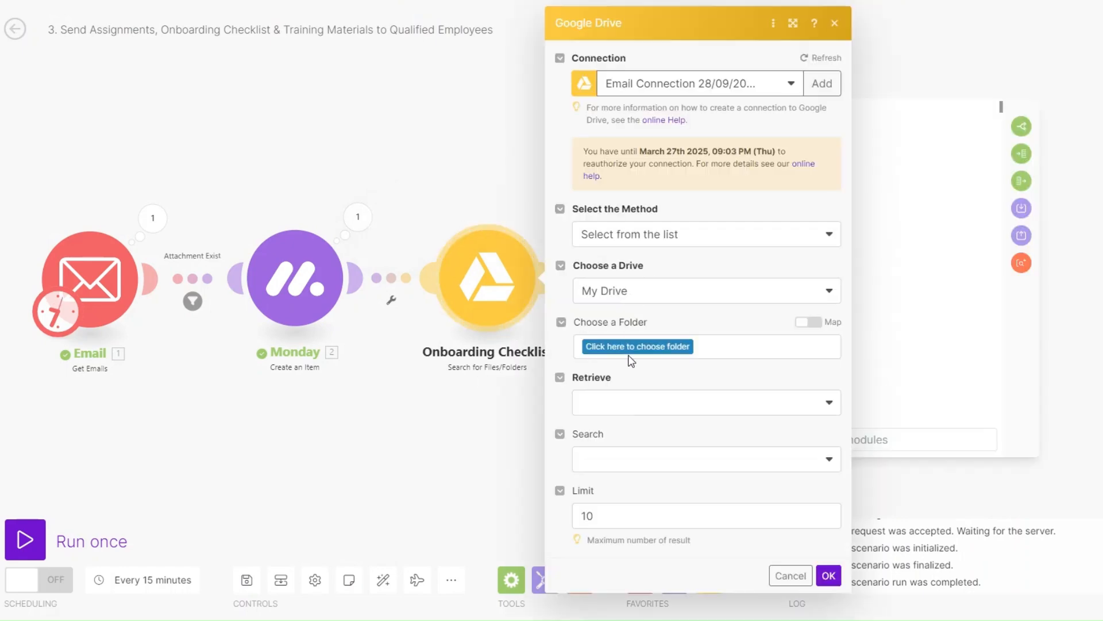
left_click(629, 359)
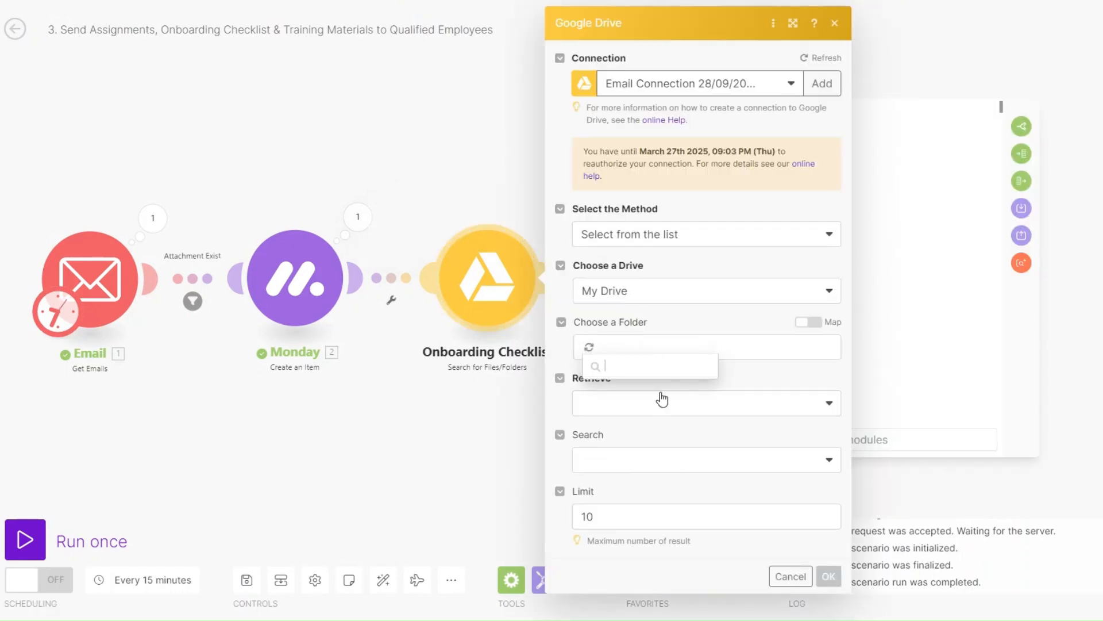
left_click(637, 435)
left_click(627, 406)
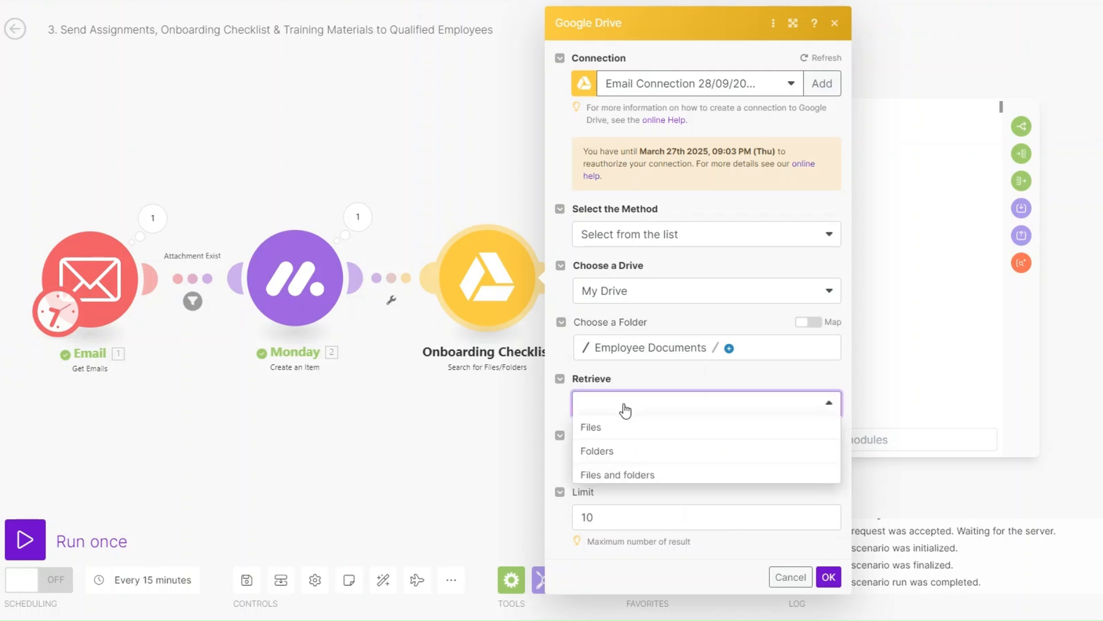
left_click(631, 477)
left_click(631, 460)
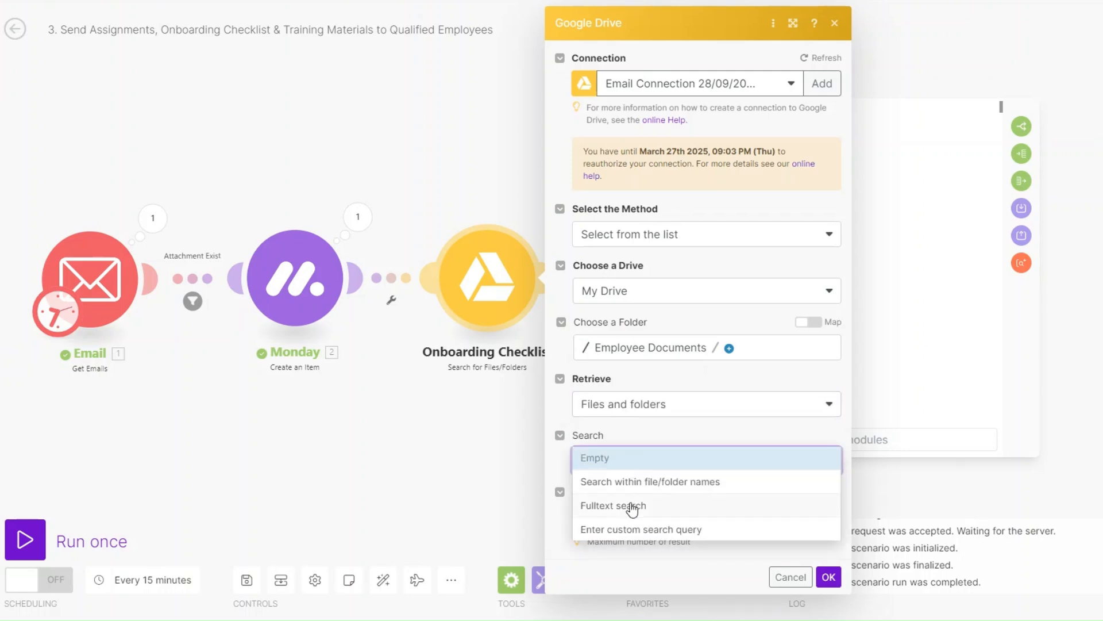
left_click(631, 504)
scroll(649, 441, "down", 1)
left_click(645, 458)
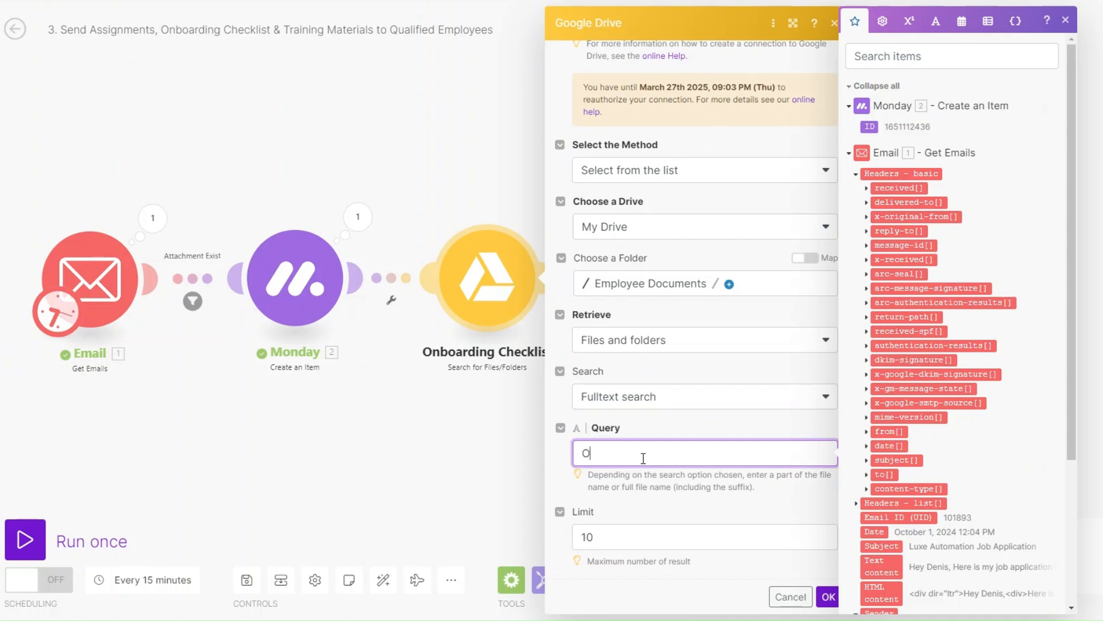
type("Onboarding Checklist")
left_click(598, 539)
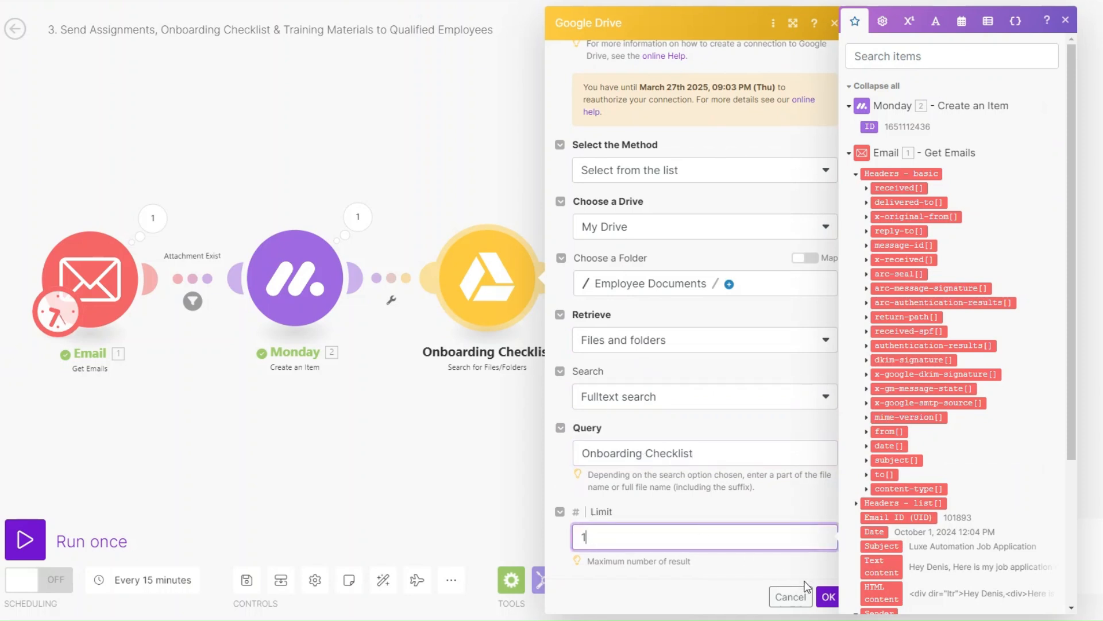
left_click(827, 597)
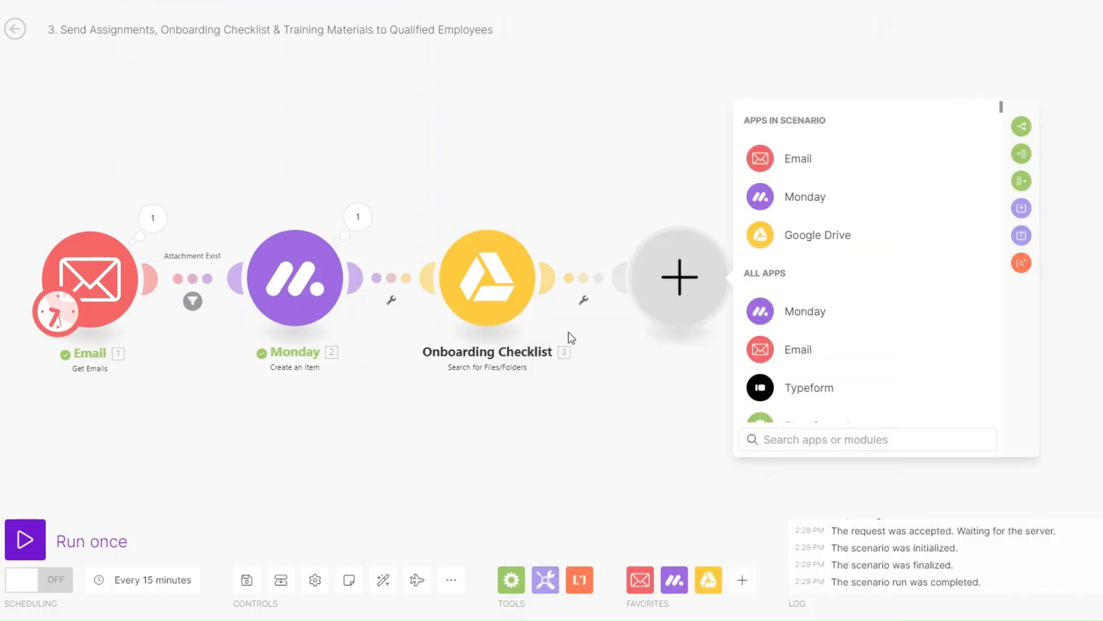
Add a Google Drive Get a Share Link module named 'Onboarding Checklist Link'
left_click(816, 235)
scroll(861, 368, "down", 7)
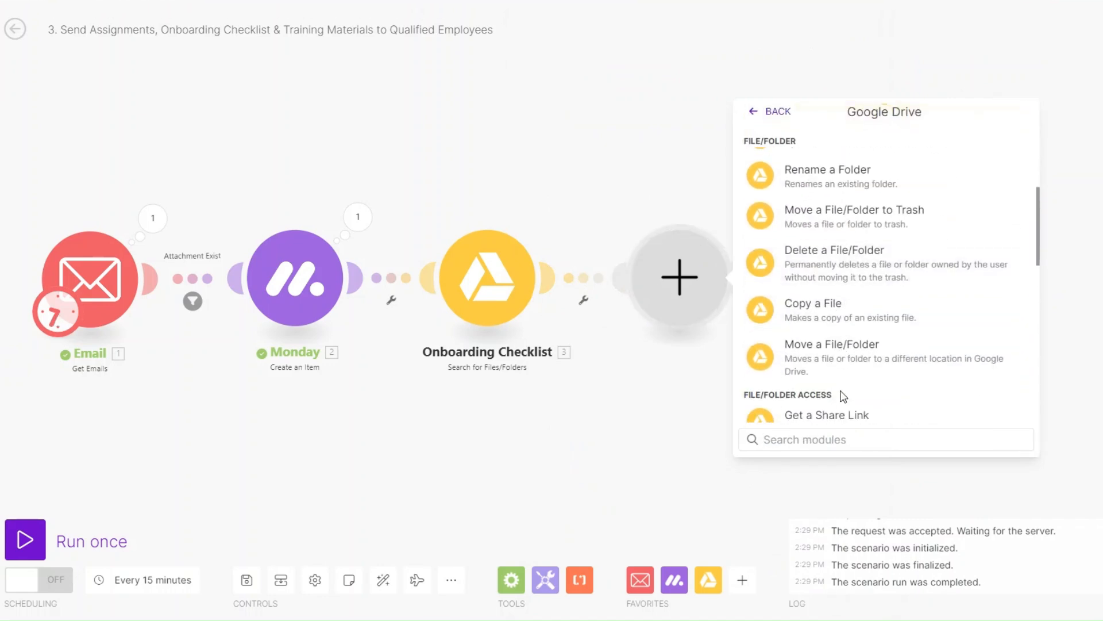
left_click(823, 356)
right_click(685, 293)
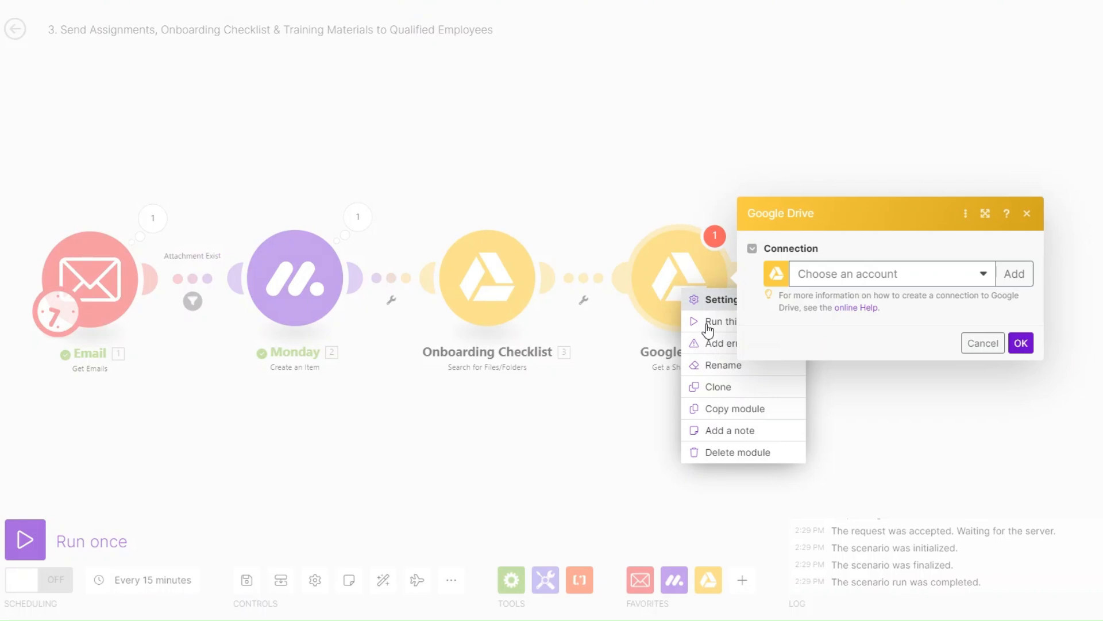
left_click(725, 366)
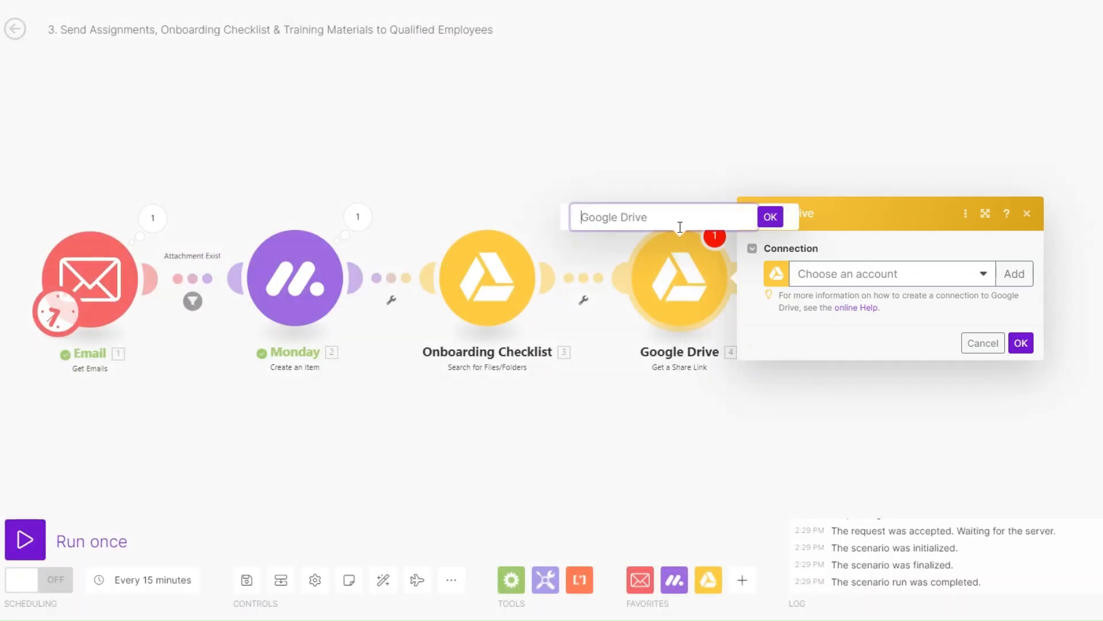
type("Onboarding Che")
key("Return")
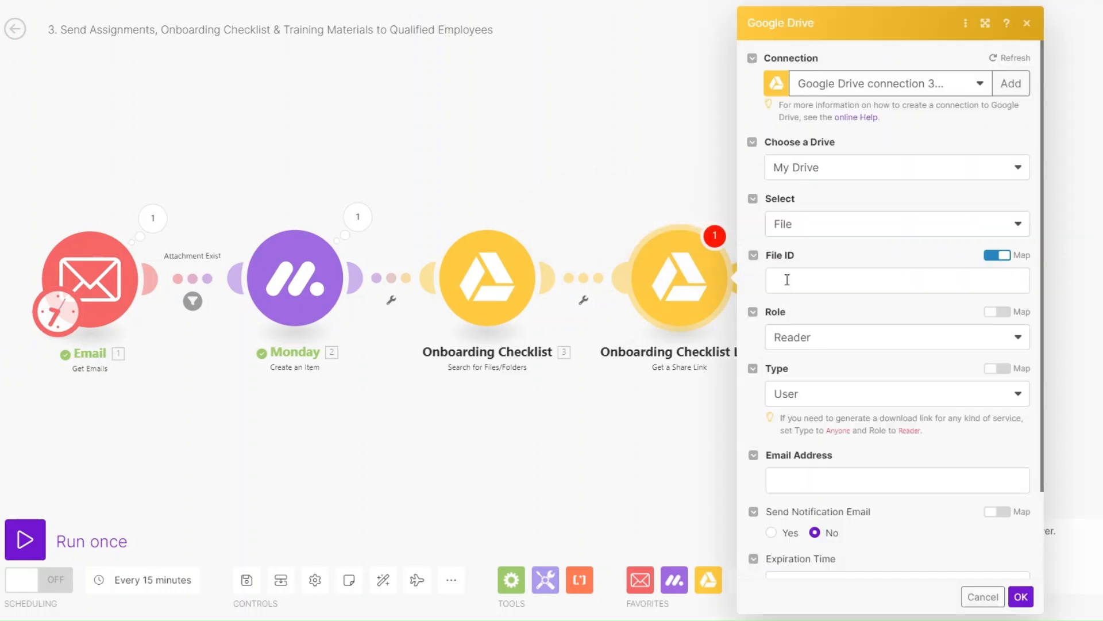
Share module 3's File ID with type Anyone and save the link settings
left_click(790, 278)
left_click(571, 165)
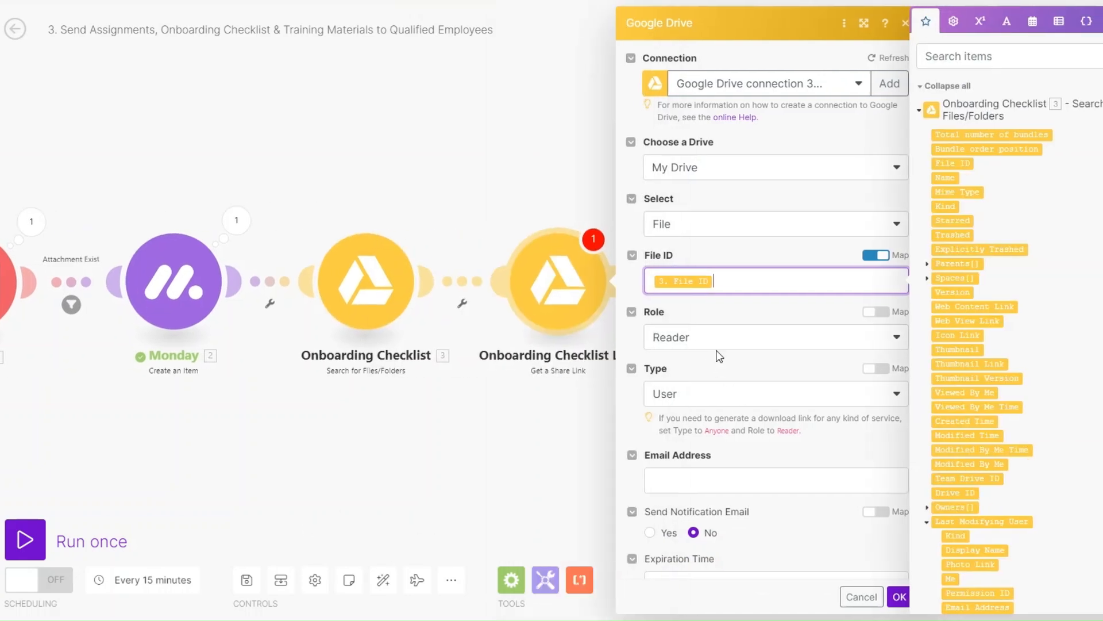
left_click(716, 338)
left_click(694, 397)
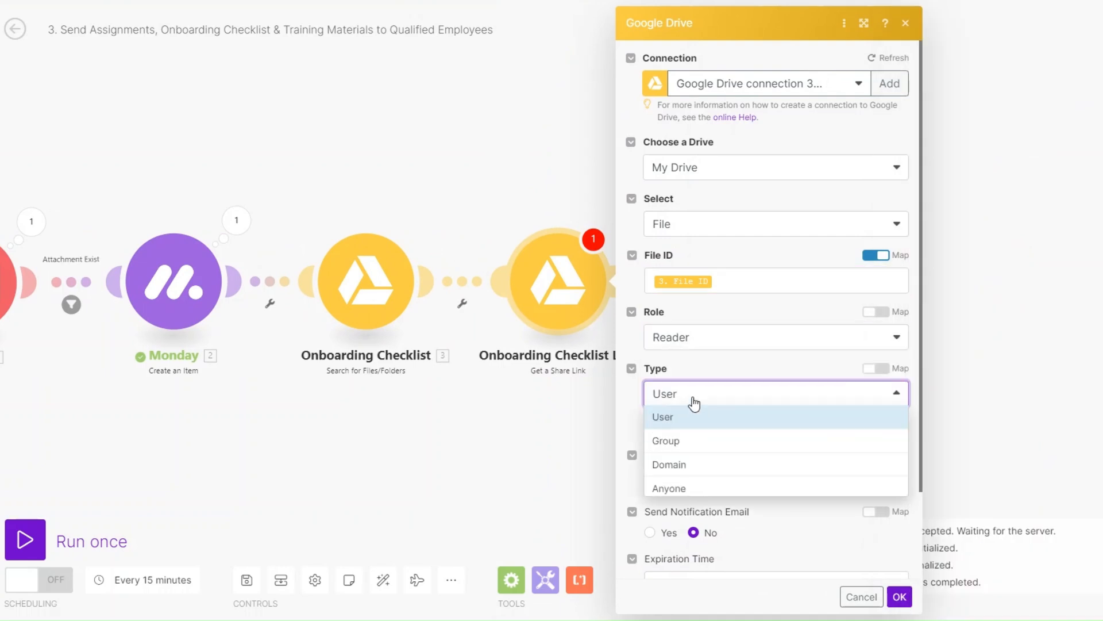
left_click(690, 488)
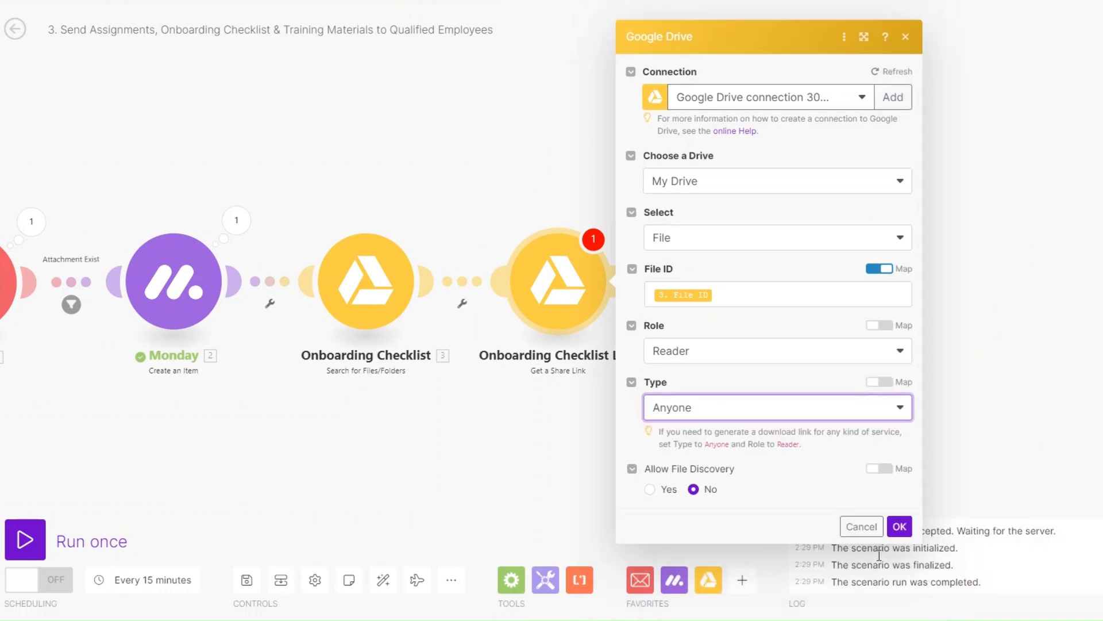
left_click(900, 526)
left_click(626, 285)
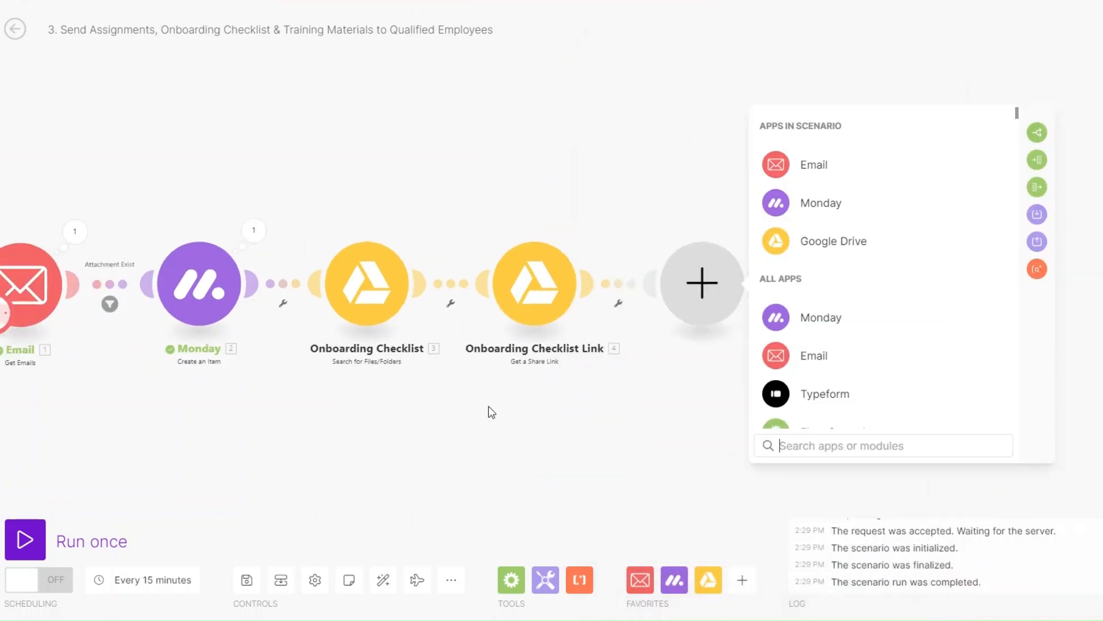
Add a Drive search that full-text searches Employee Documents files and folders for 'Training Materials', limit 1
left_click(534, 226)
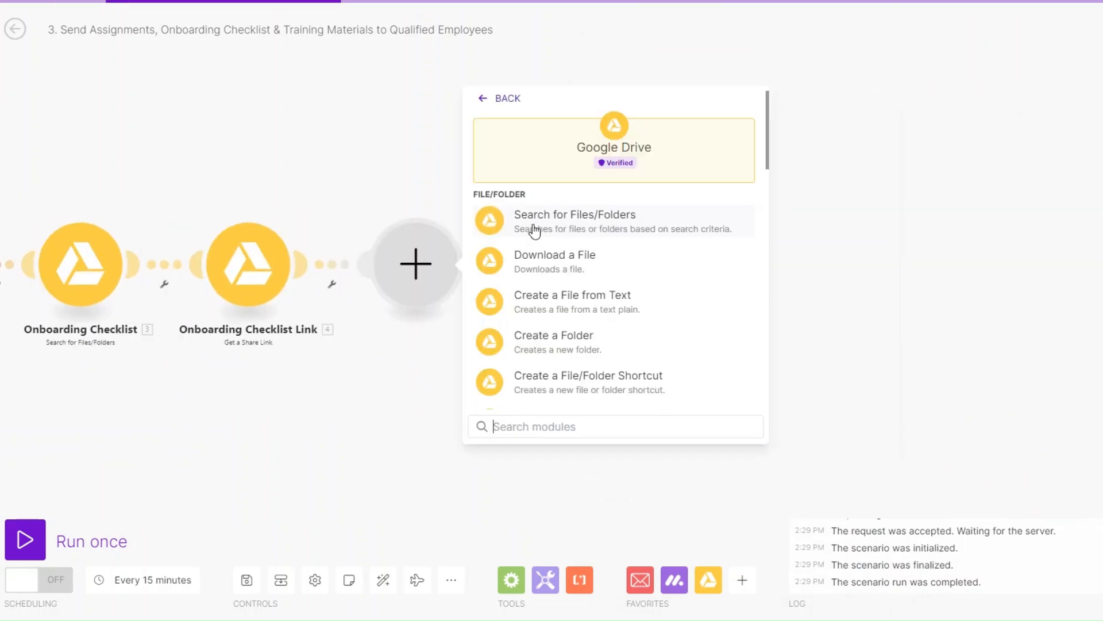
left_click(572, 221)
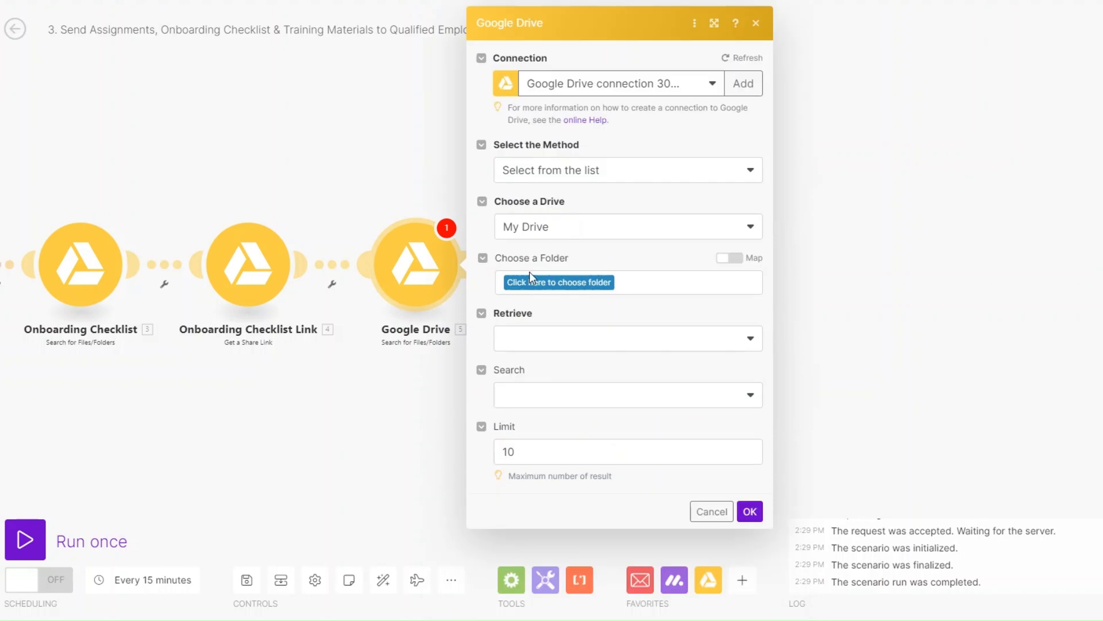
left_click(545, 282)
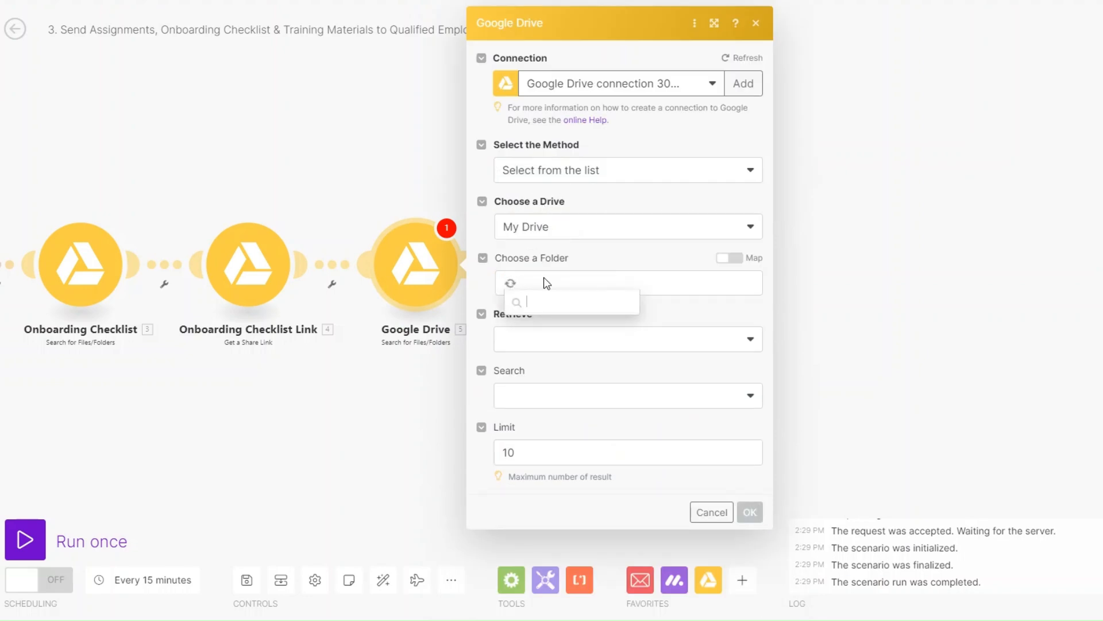
left_click(544, 372)
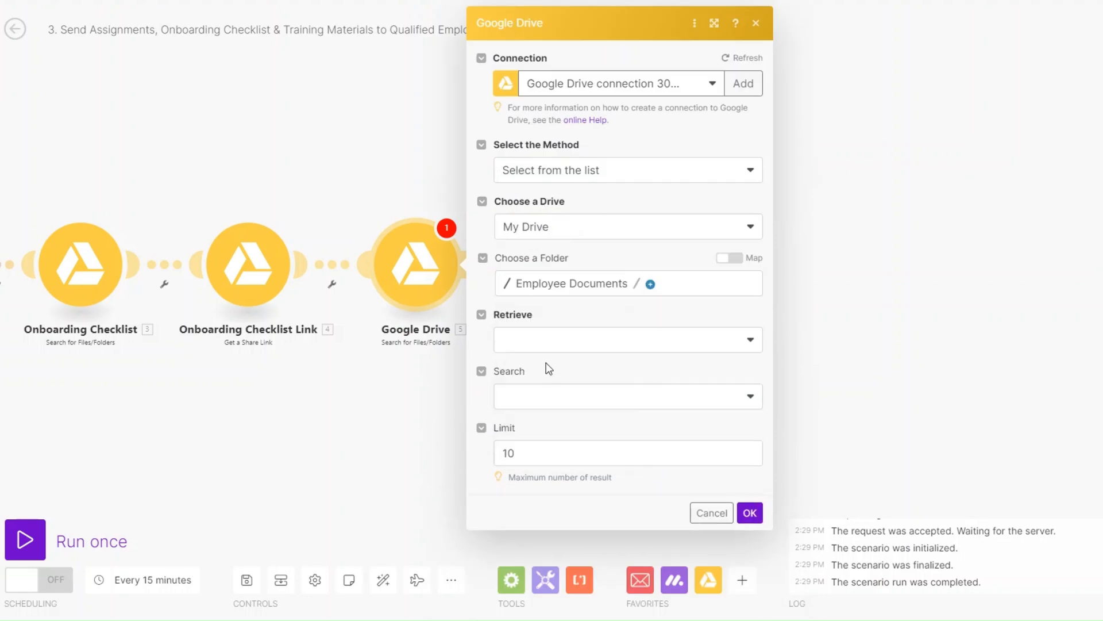
left_click(537, 339)
left_click(545, 413)
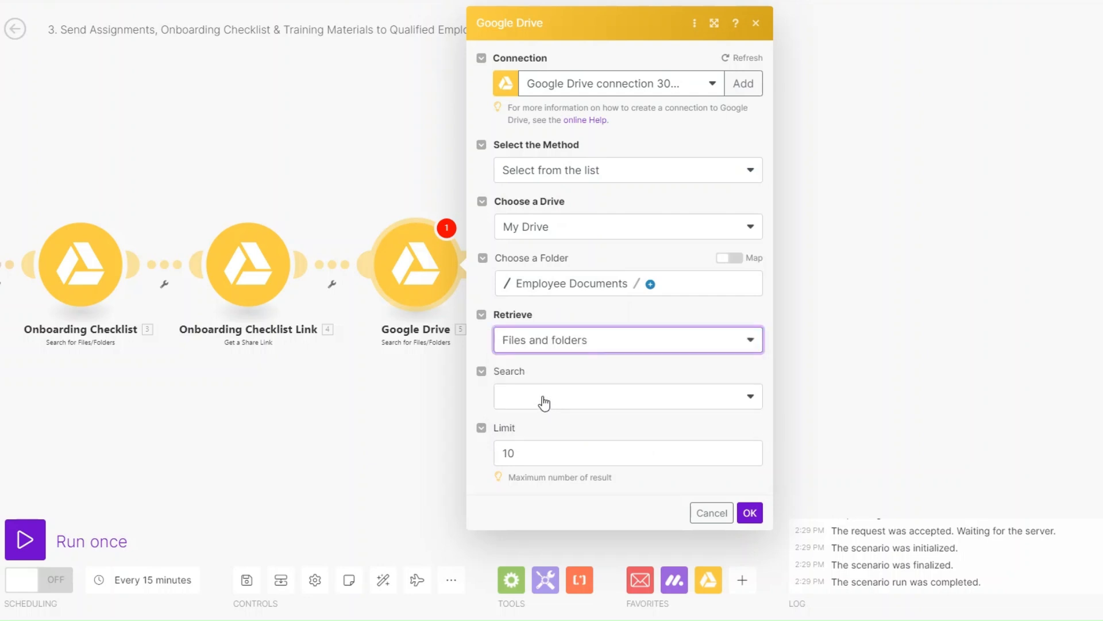
left_click(544, 402)
left_click(542, 463)
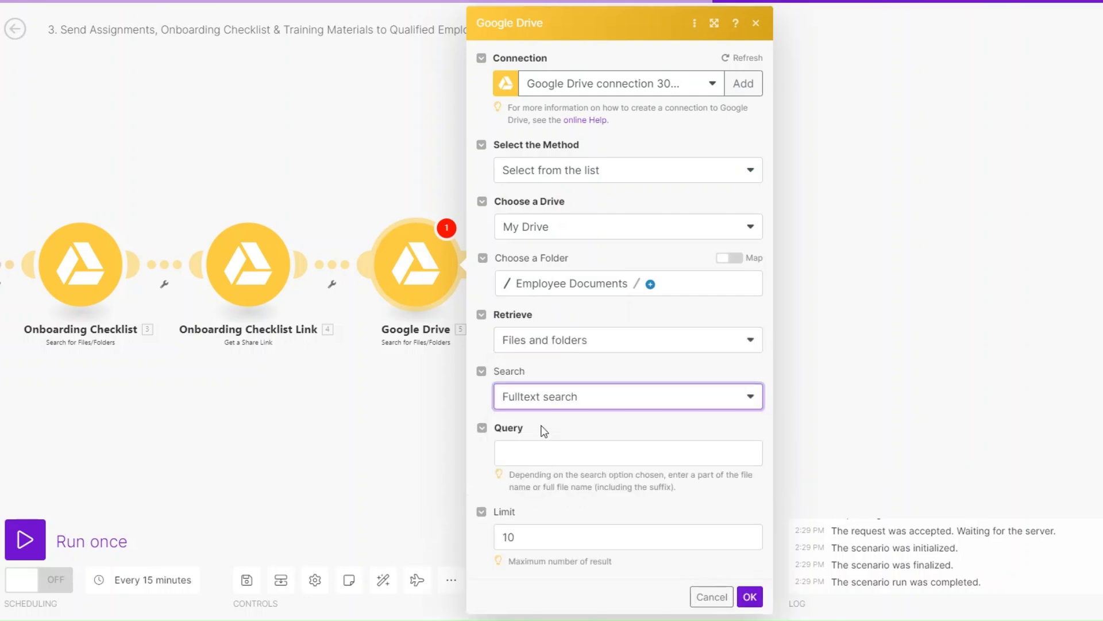
left_click(561, 451)
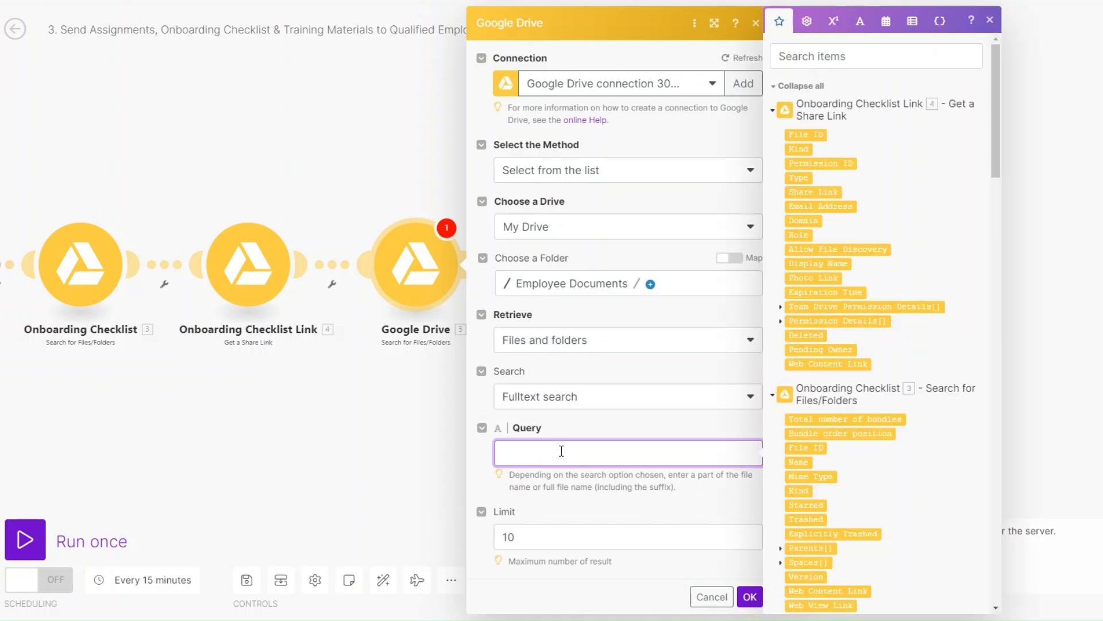
type("Training Materials")
left_click(557, 535)
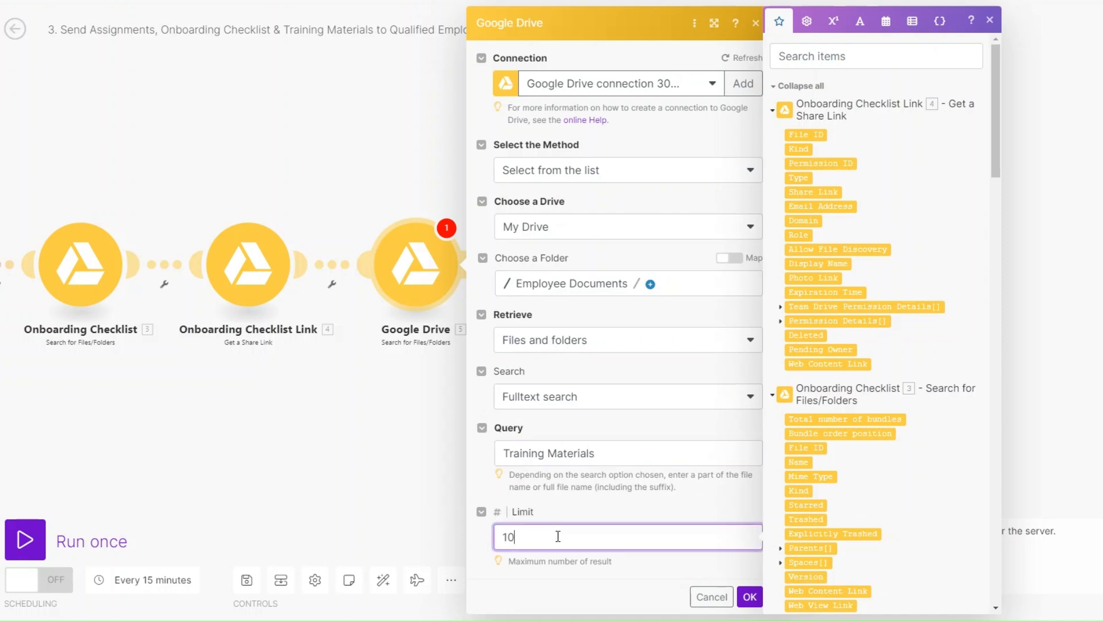
left_click(750, 596)
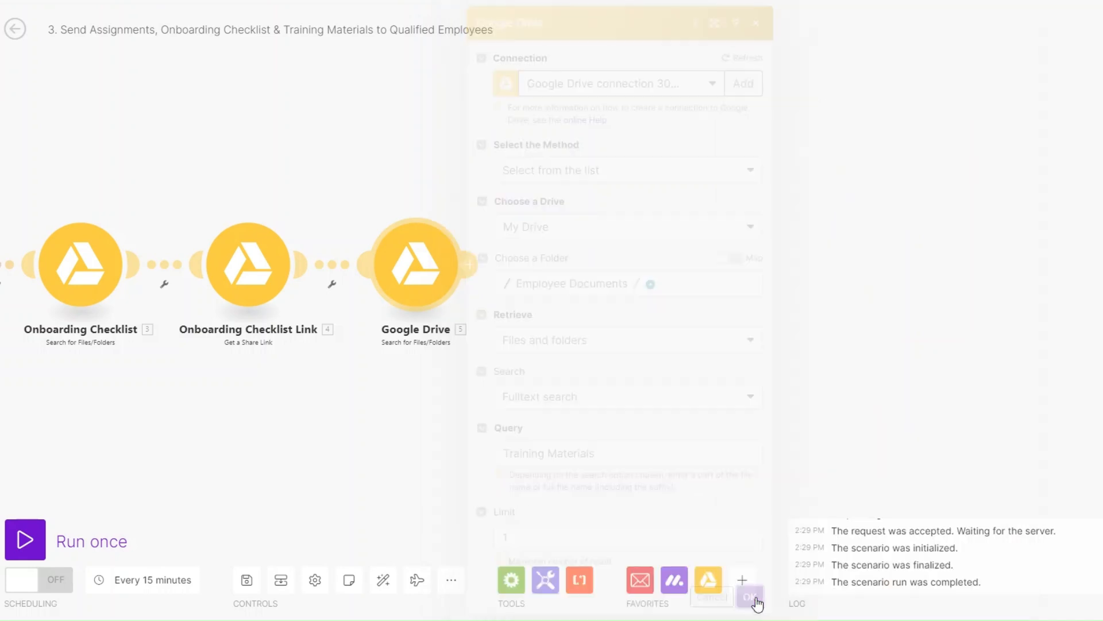
Rename the new search module to 'Training Materials'
right_click(445, 268)
left_click(511, 367)
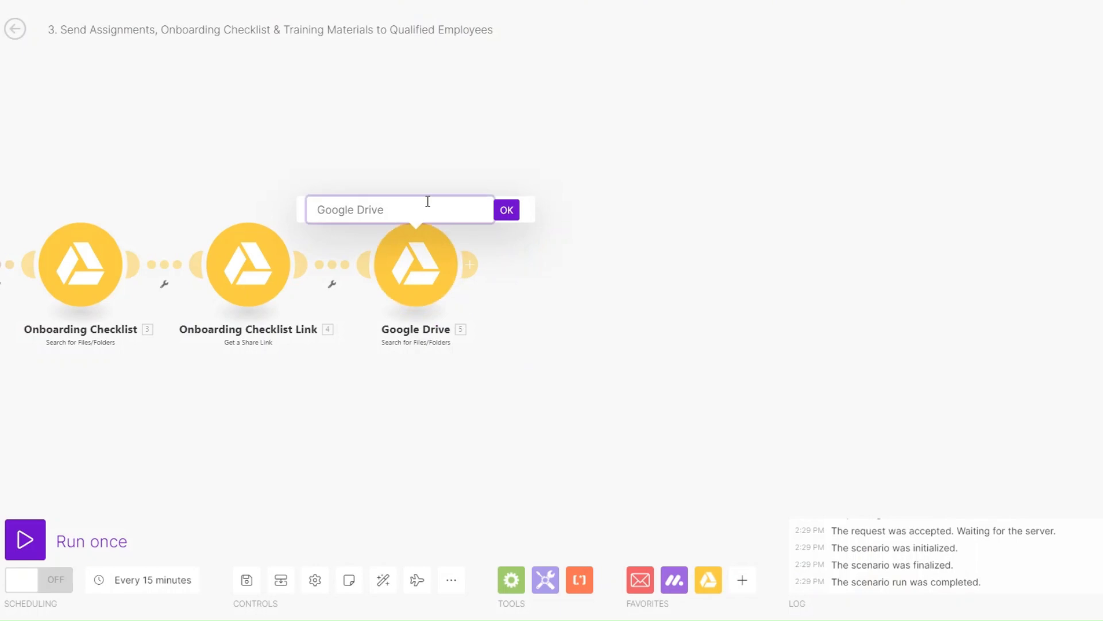
type("Training Materials")
left_click(506, 214)
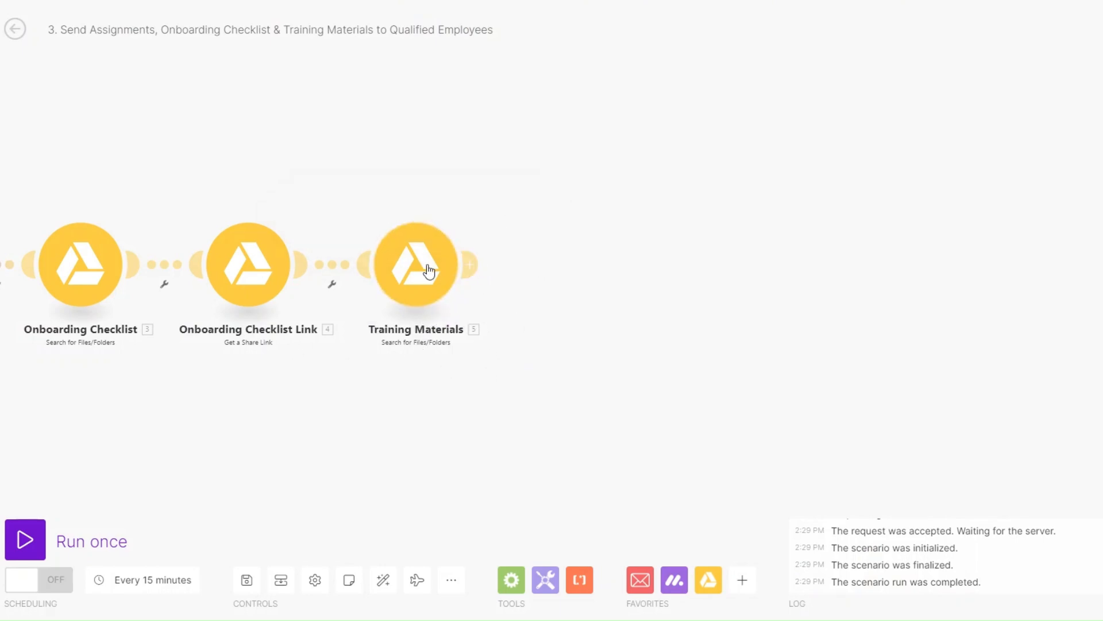
left_click(492, 264)
left_click(609, 268)
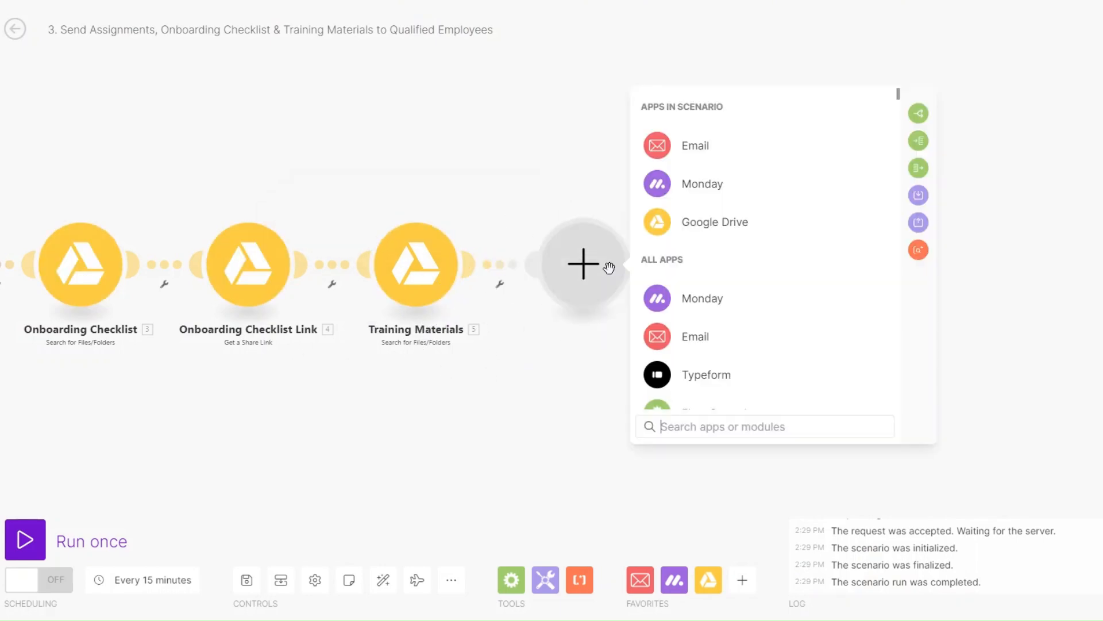
Add a Google Drive Get a Share Link for module 5's File ID, Reader role, shared with Anyone
left_click(713, 223)
scroll(740, 333, "down", 3)
scroll(739, 335, "down", 3)
left_click(739, 346)
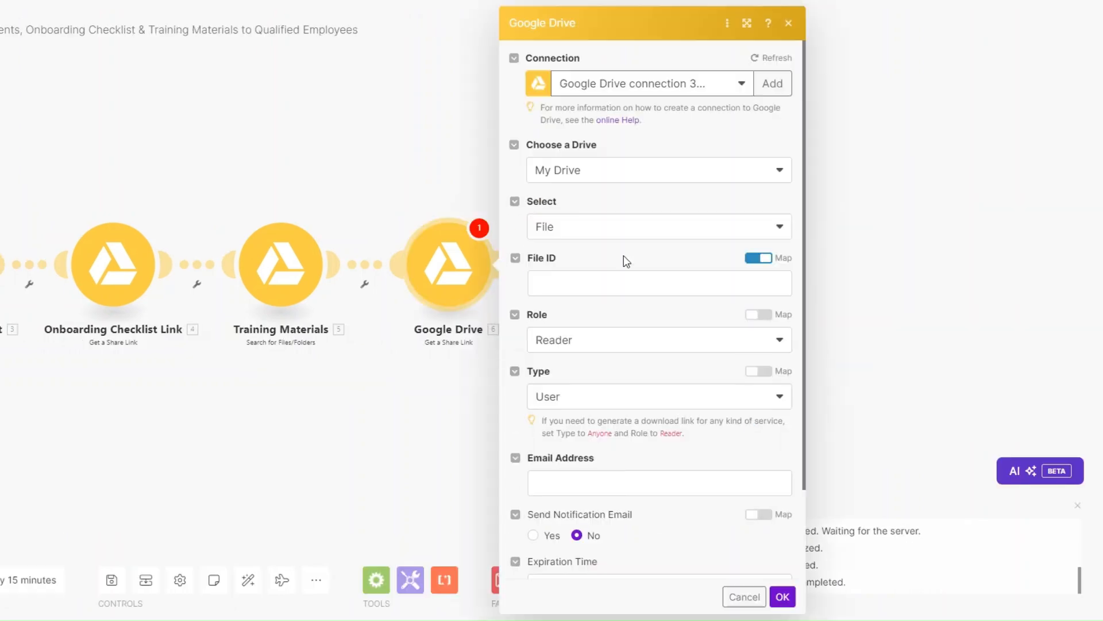
left_click(591, 290)
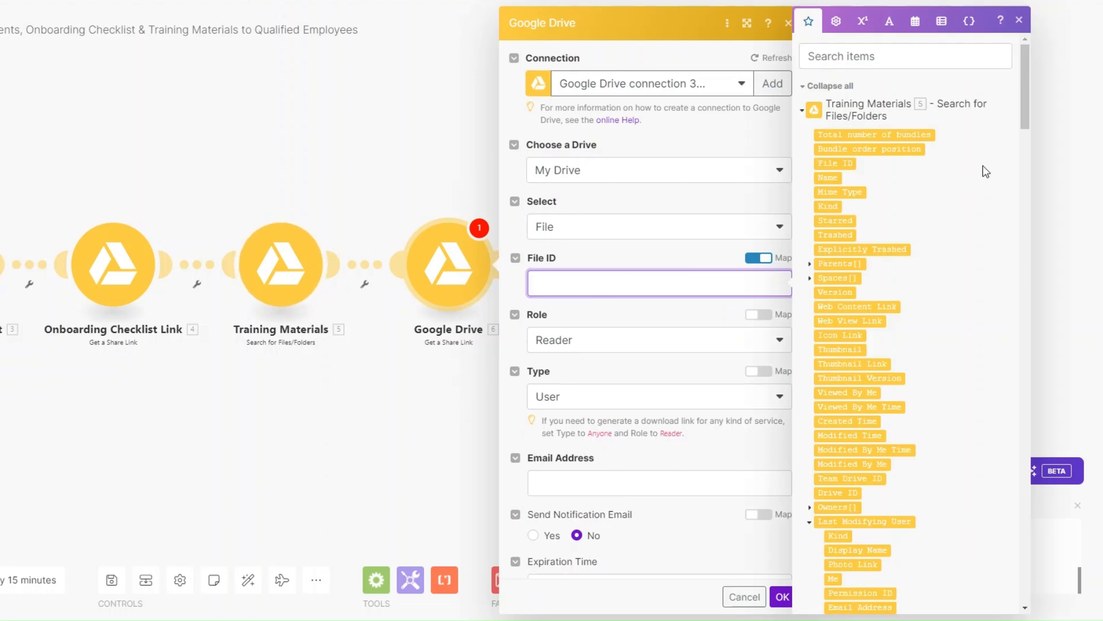
left_click(839, 163)
left_click(602, 340)
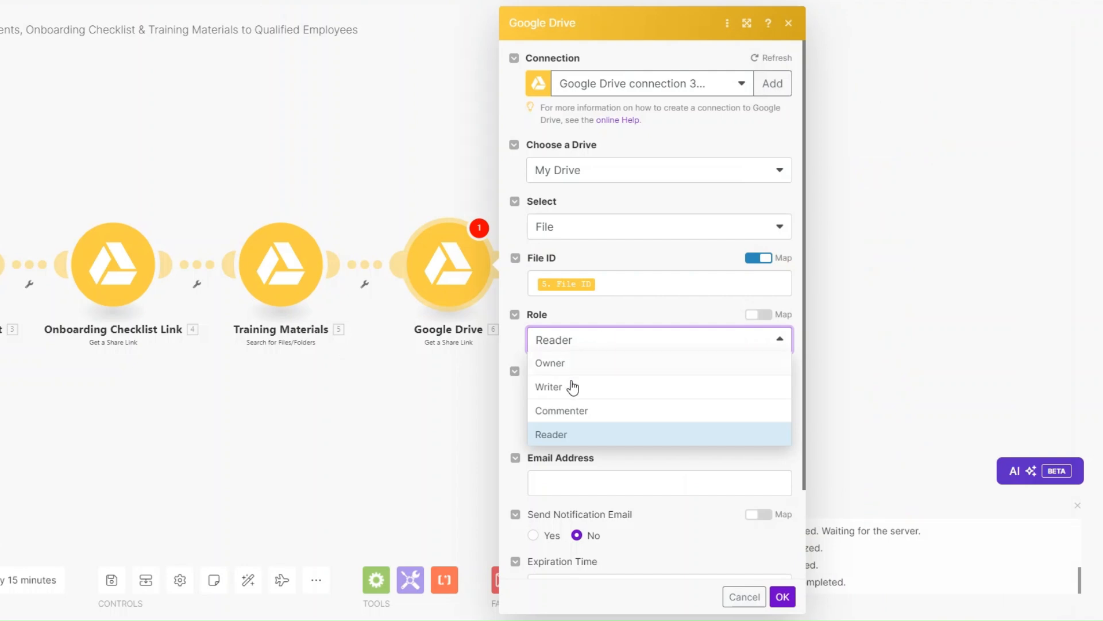
left_click(577, 434)
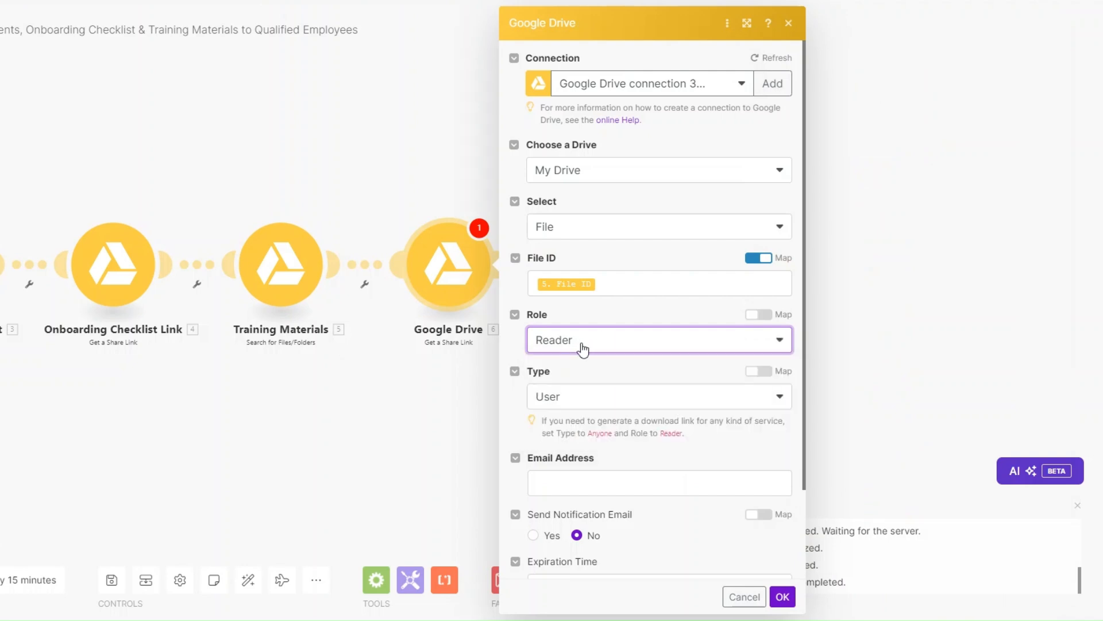
left_click(562, 403)
left_click(562, 490)
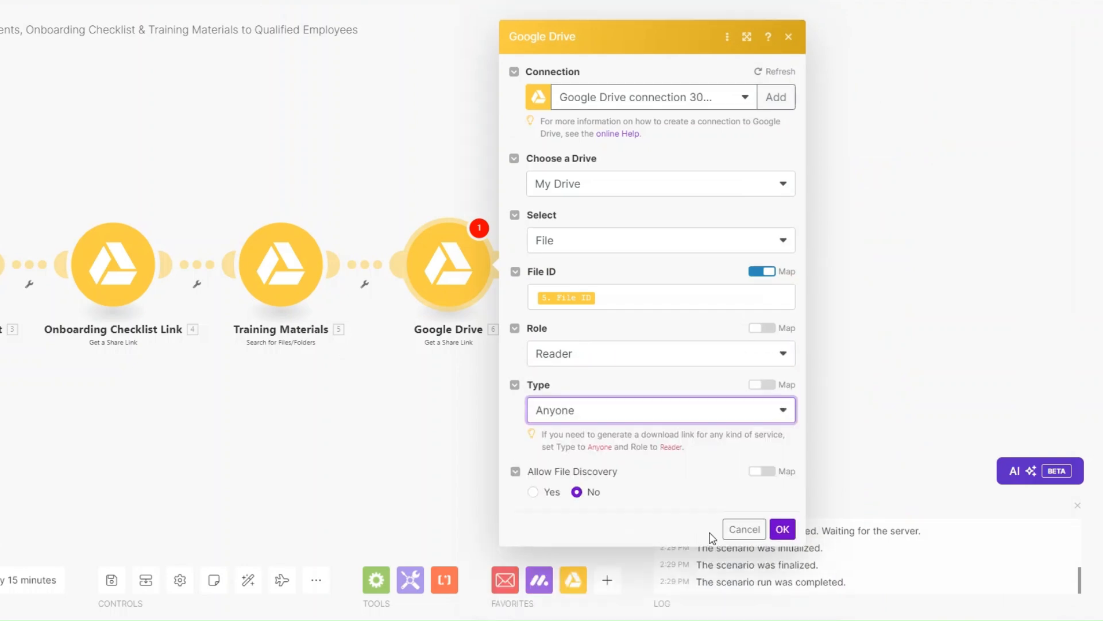
left_click(782, 524)
Rename the share link module to 'Training Materials Link'
right_click(452, 286)
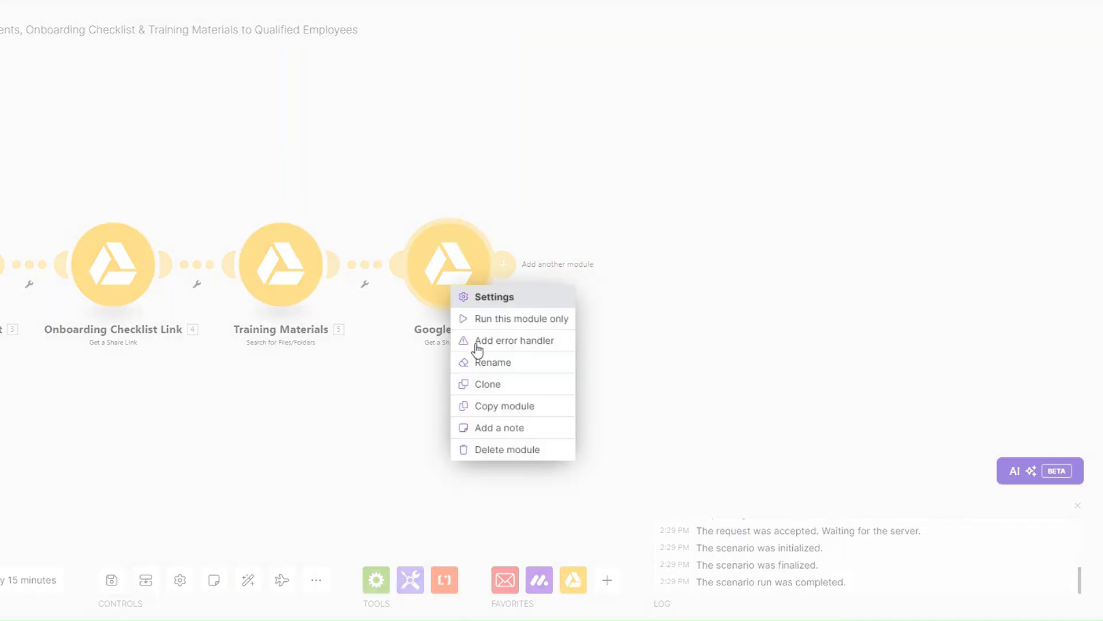
left_click(496, 368)
type("T")
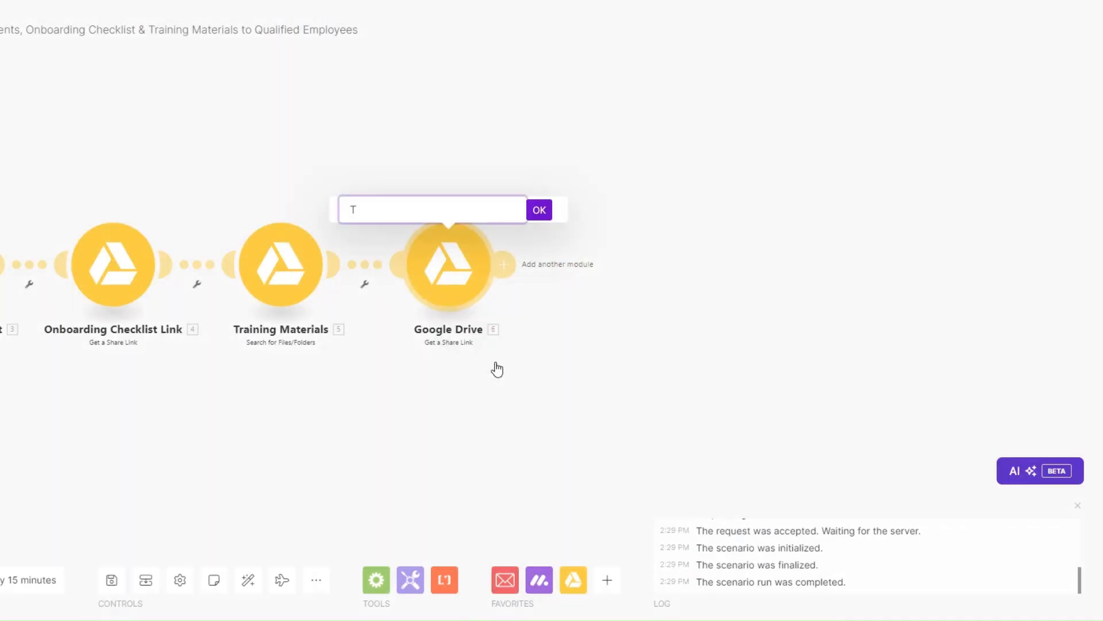
type("raining Materials Link")
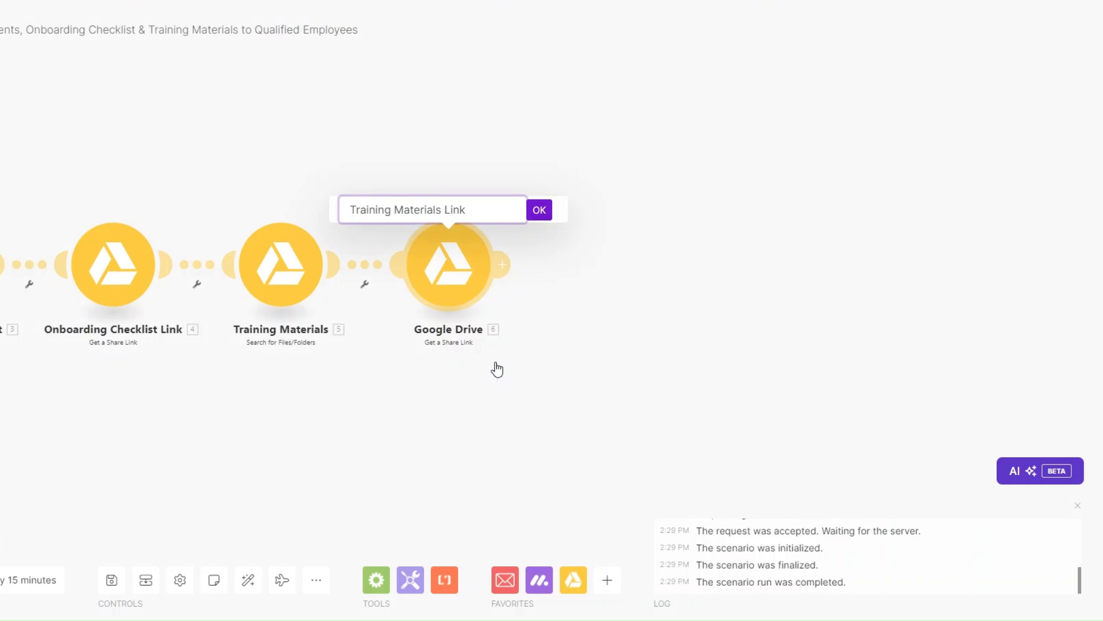
left_click(541, 209)
left_click(503, 265)
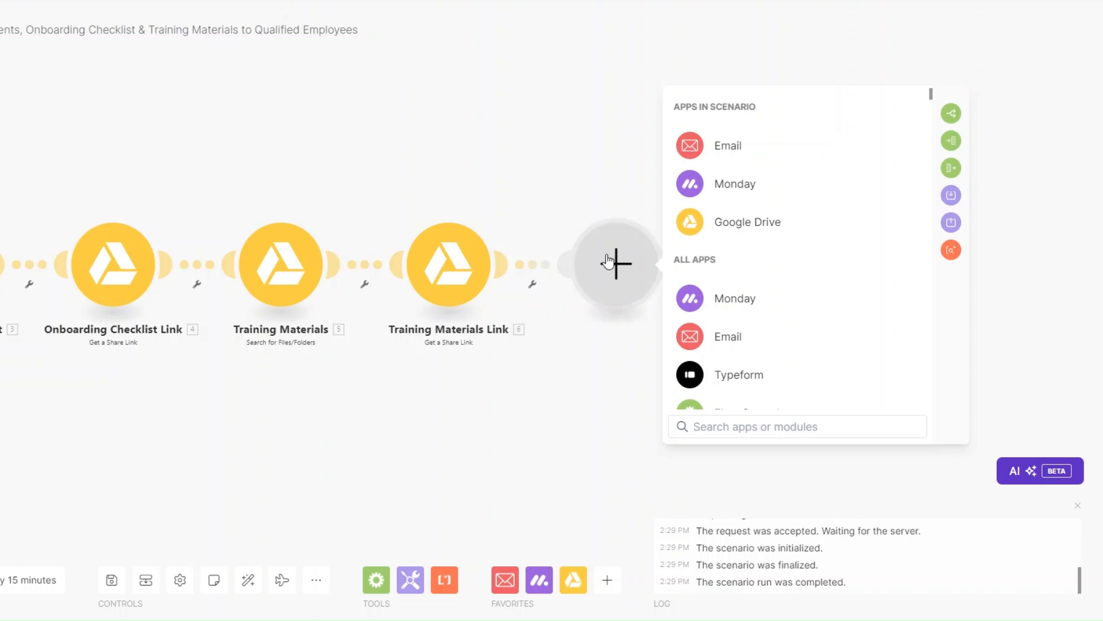
Add a Drive search that full-text searches Employee Documents files and folders for 'Assignment', limit 1
left_click(747, 224)
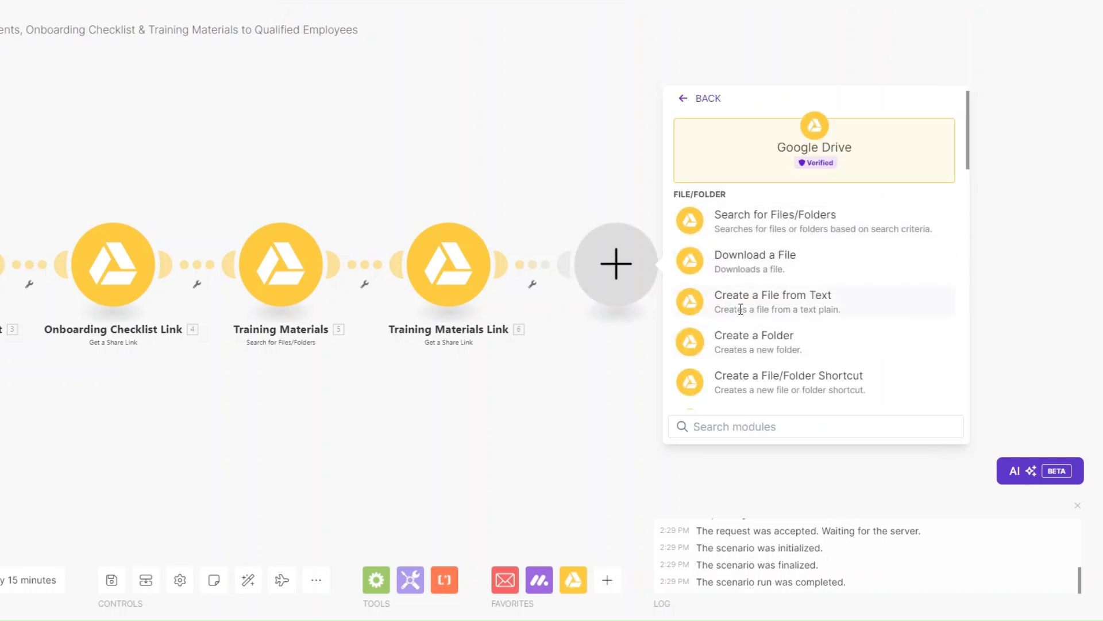
left_click(740, 234)
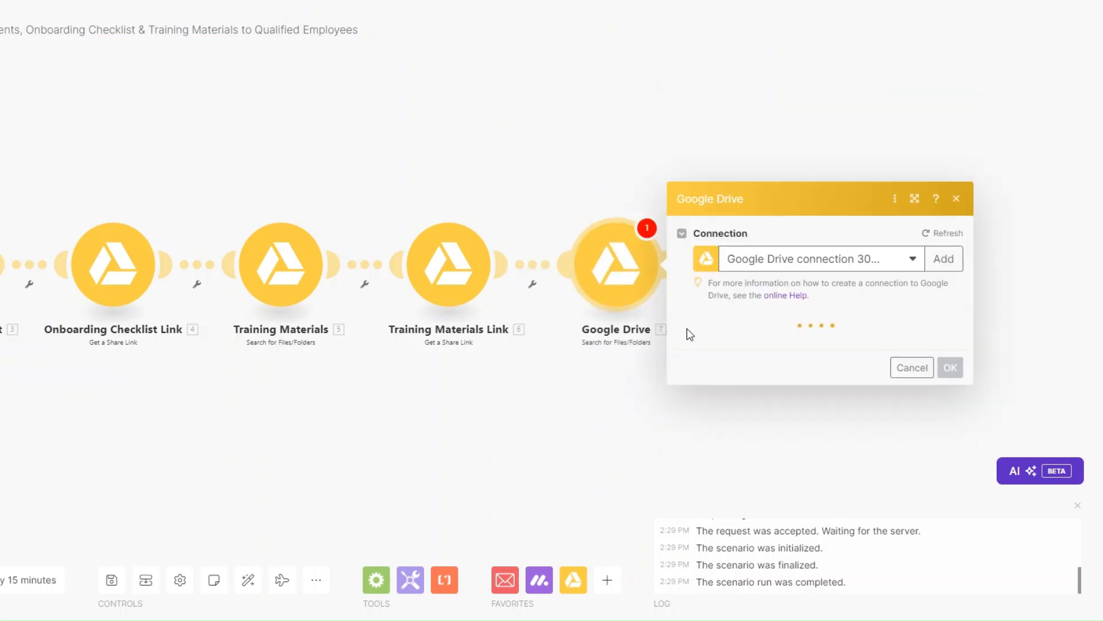
left_click(749, 284)
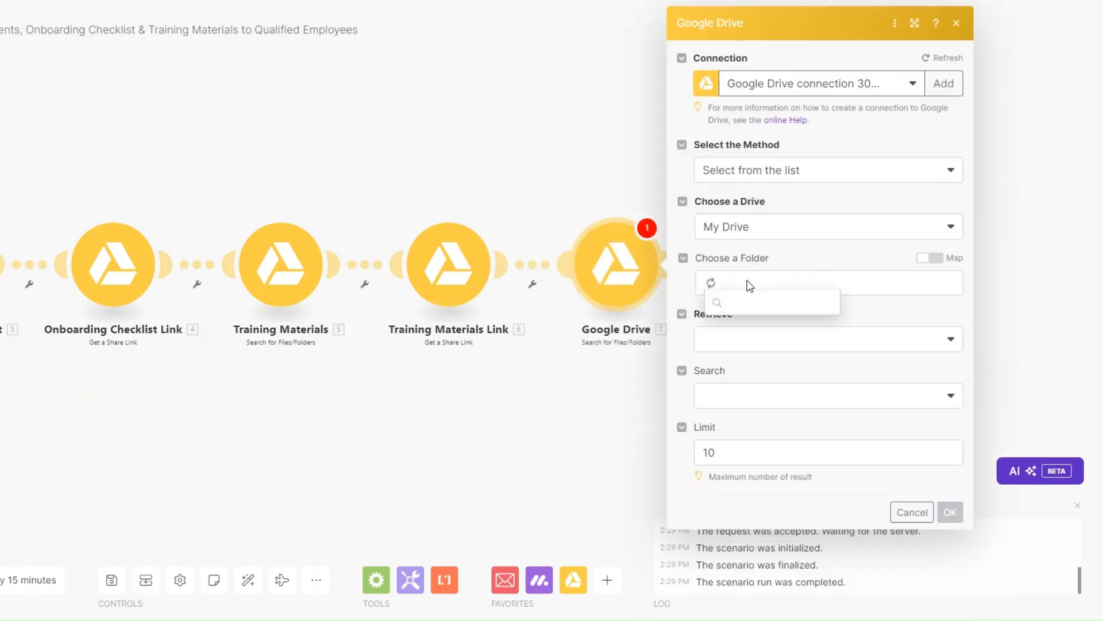
left_click(747, 373)
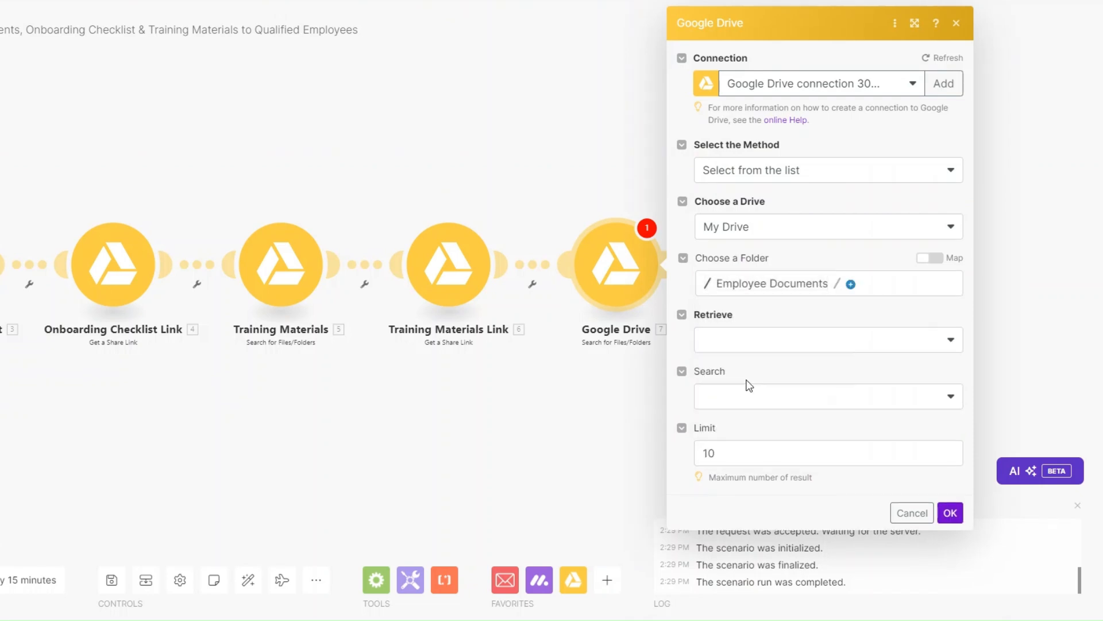
left_click(754, 339)
left_click(739, 408)
left_click(747, 400)
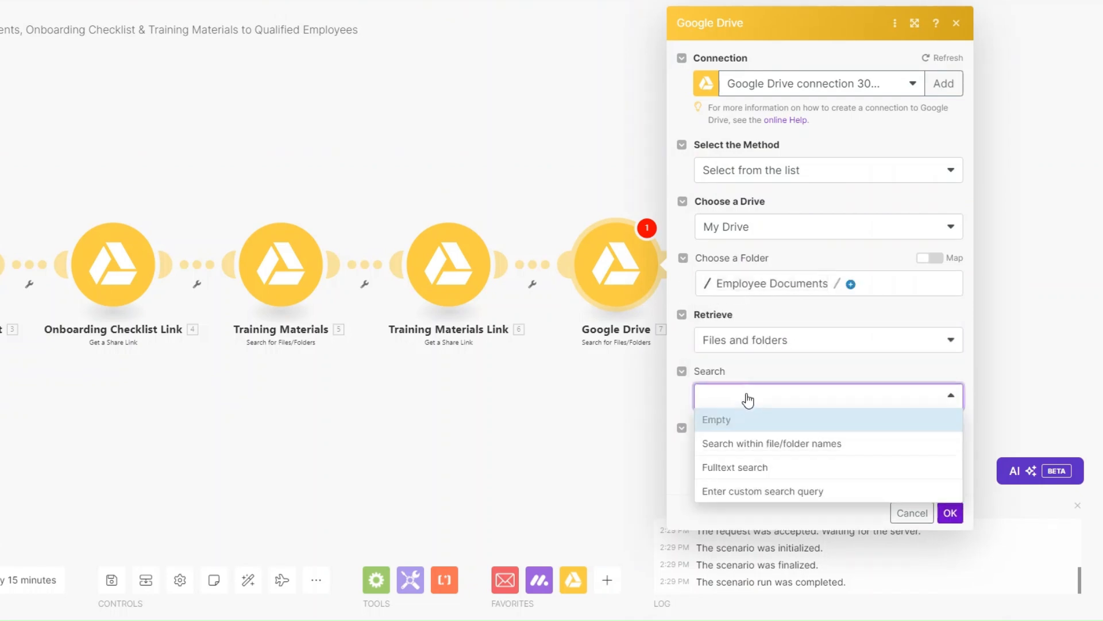
left_click(745, 466)
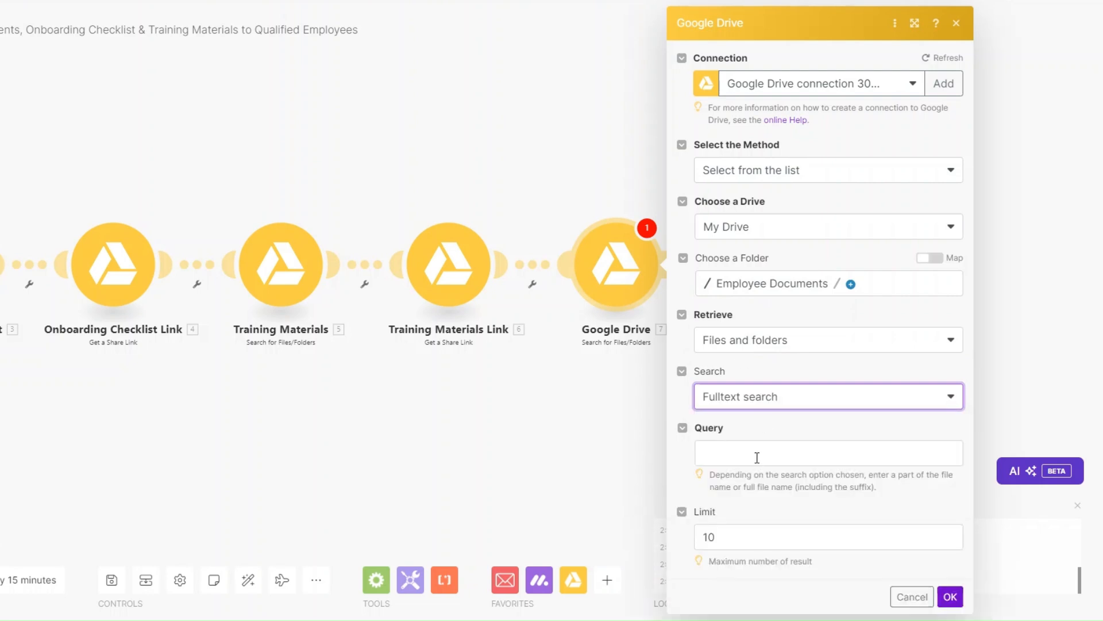
left_click(758, 453)
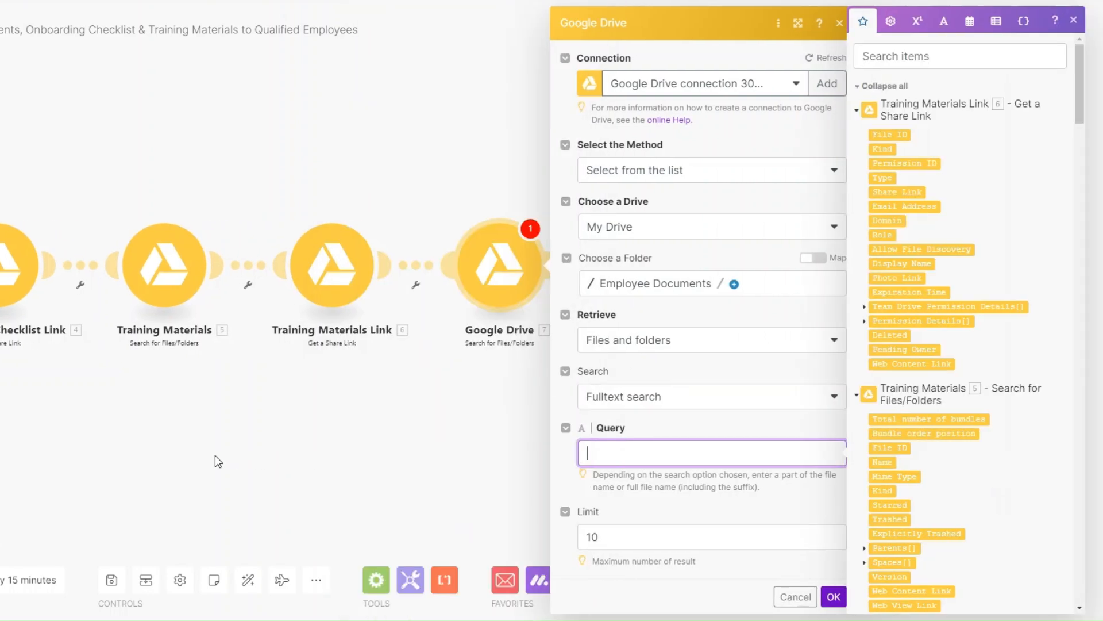
type("Assignments")
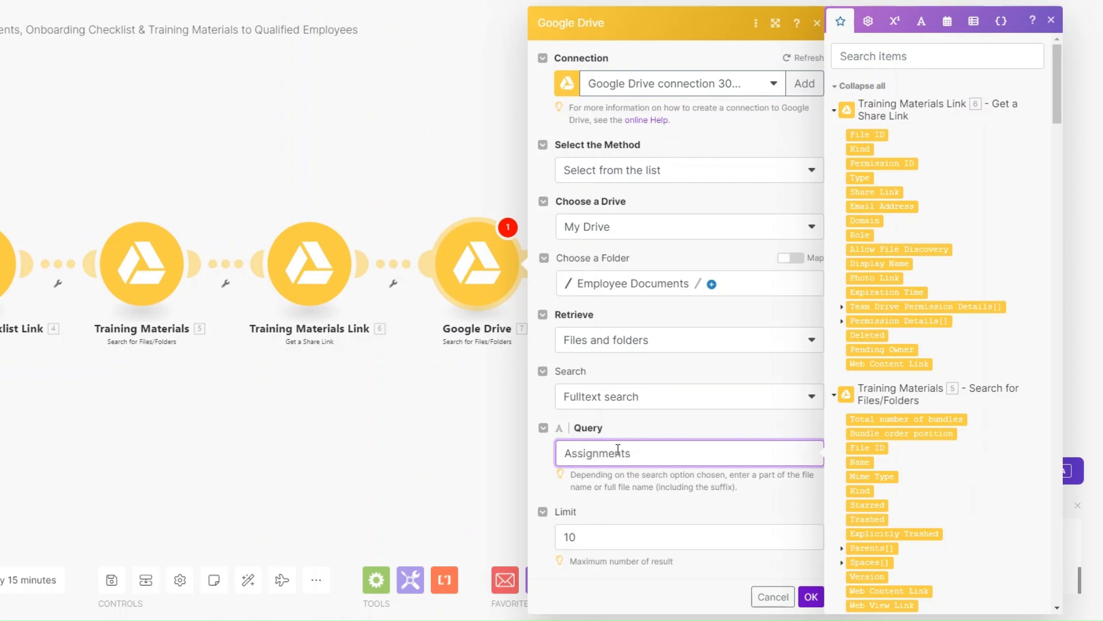
left_click(612, 529)
key("BackSpace")
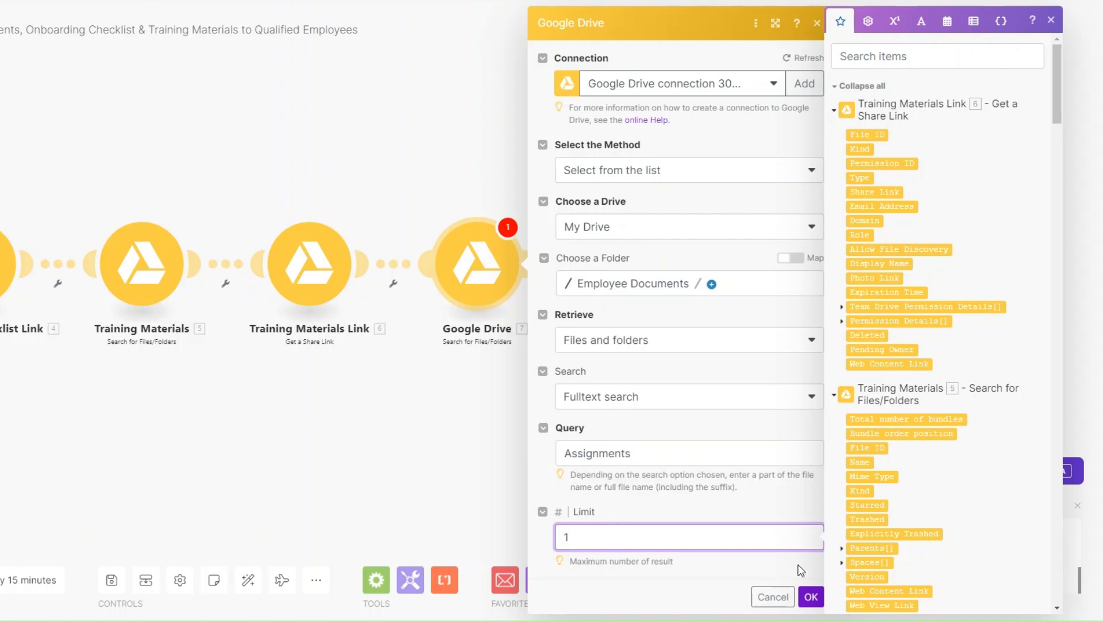
left_click(816, 598)
Rename the new search module to 'Assignments'
right_click(507, 313)
left_click(527, 342)
type("Assignment")
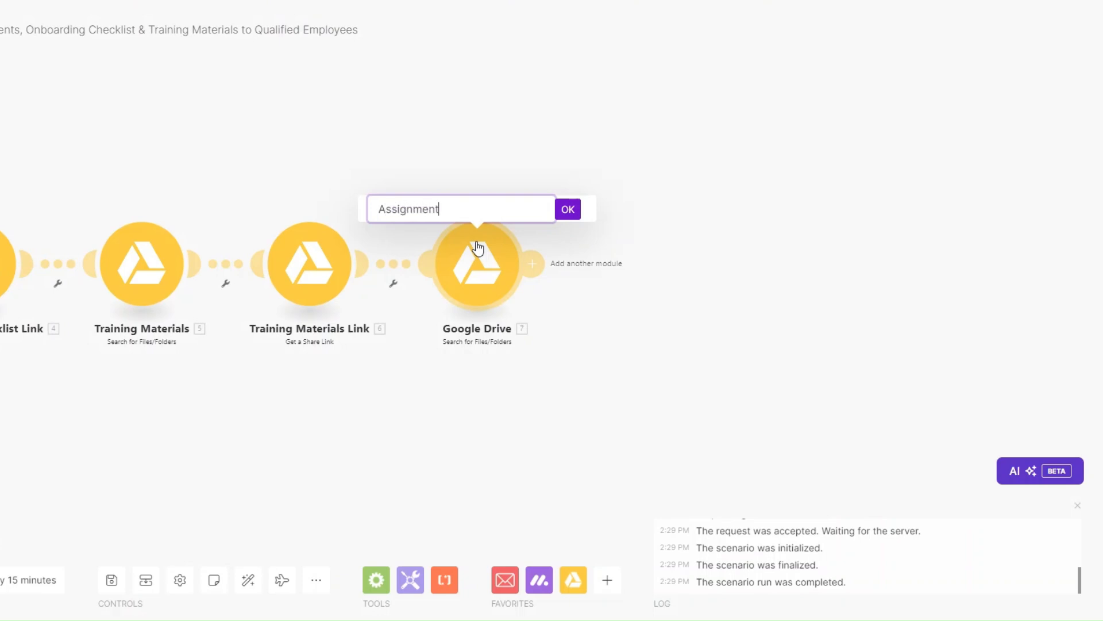
left_click(567, 209)
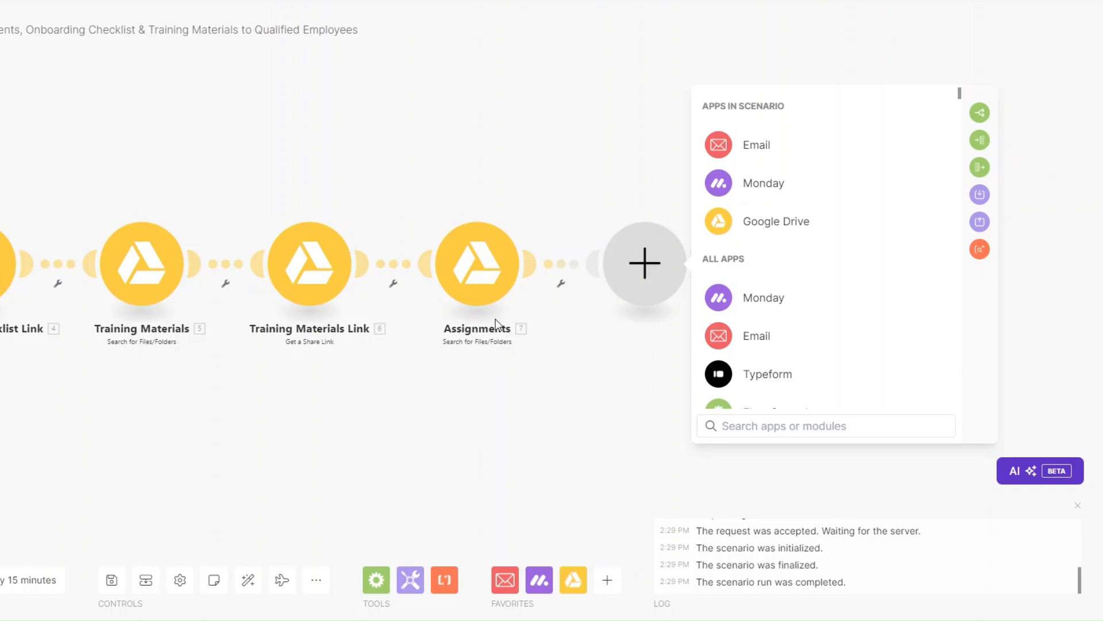
Add a Google Drive Get a Share Link for module 7's File ID, Reader role, shared with Anyone
left_click(776, 222)
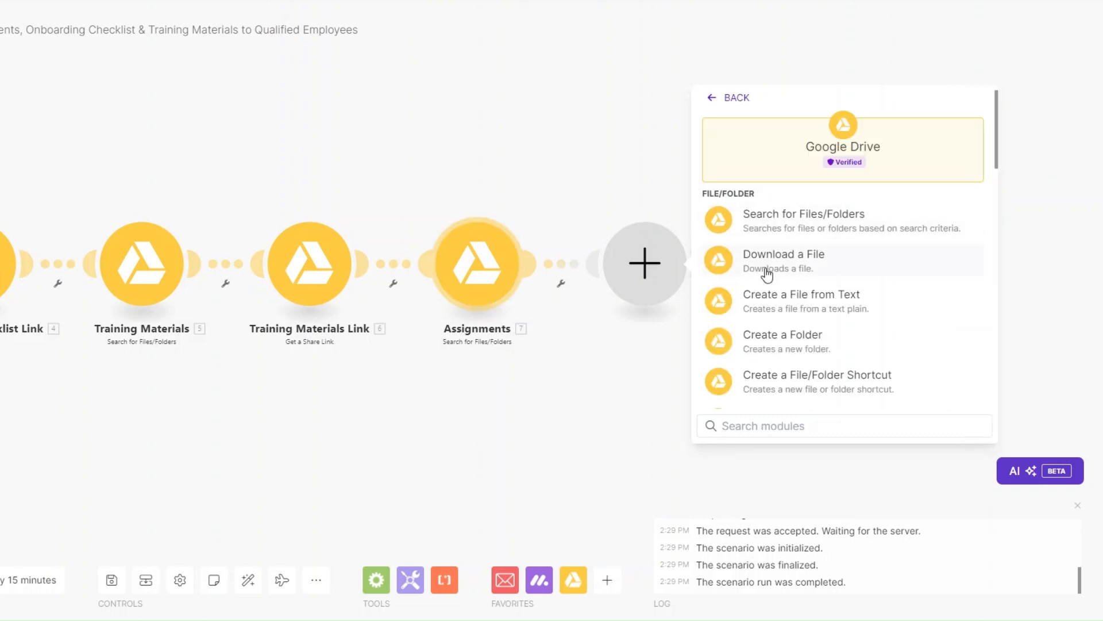
scroll(828, 313, "down", 3)
left_click(811, 345)
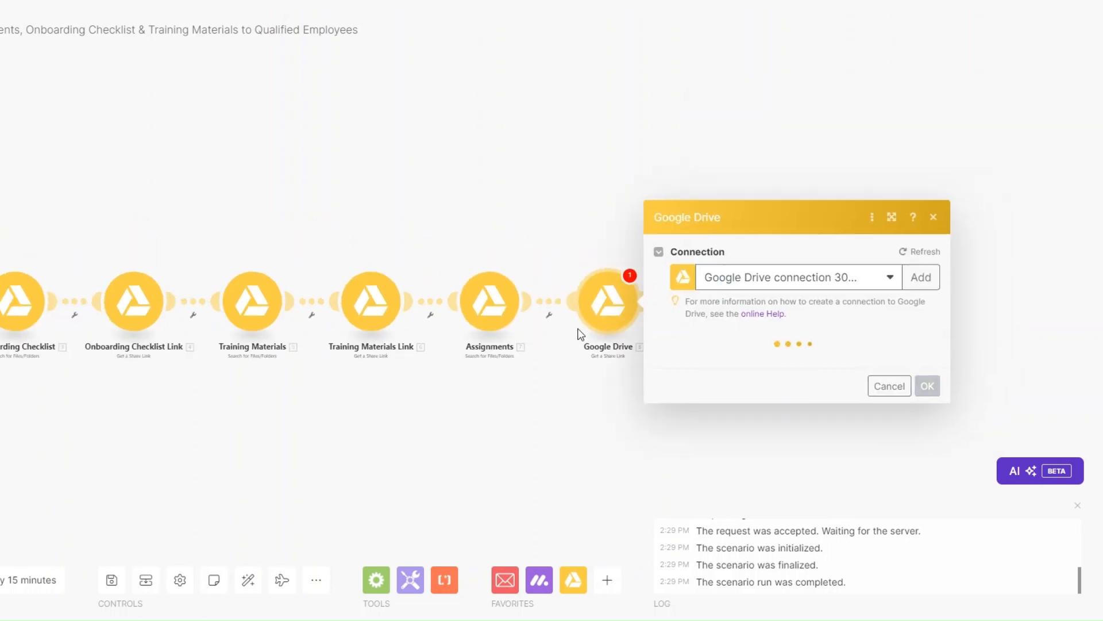
left_click(704, 278)
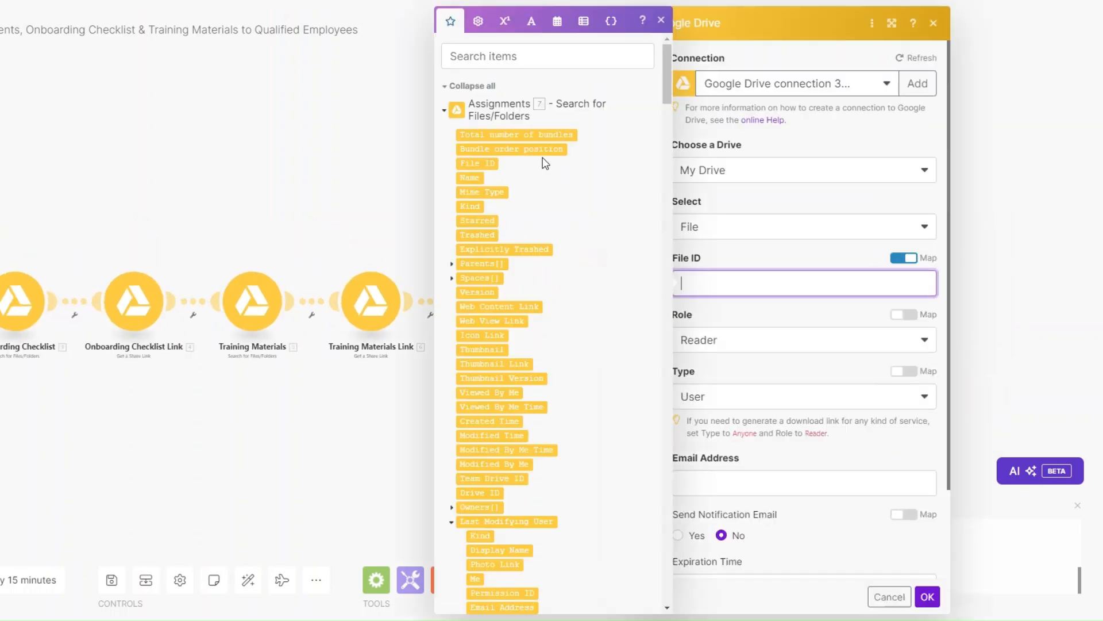
left_click(486, 163)
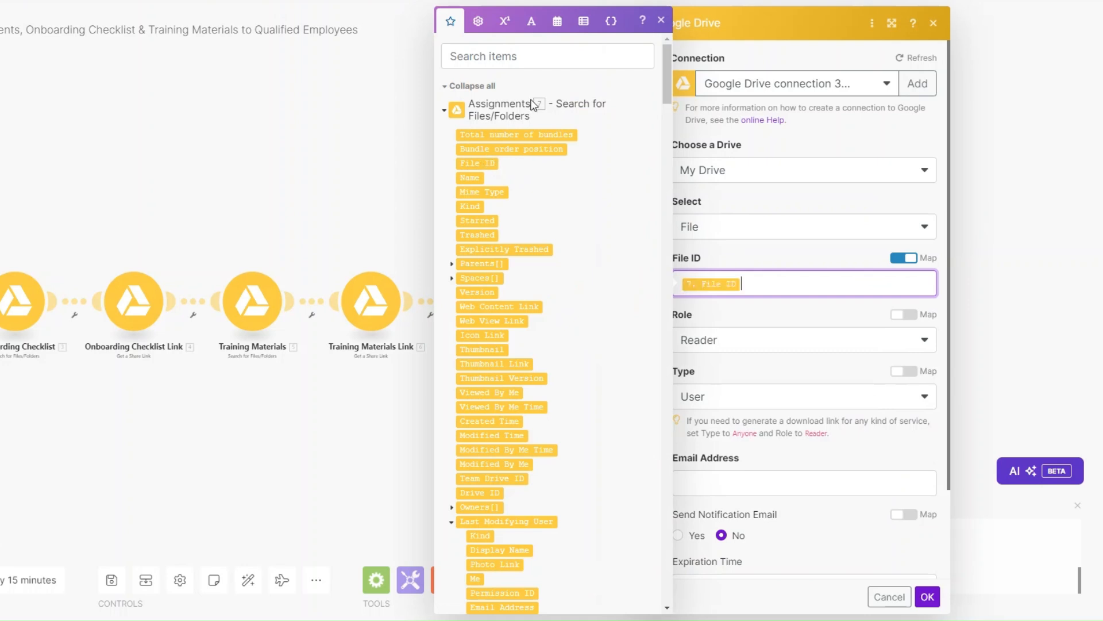
left_click(743, 346)
left_click(717, 347)
left_click(711, 403)
left_click(727, 490)
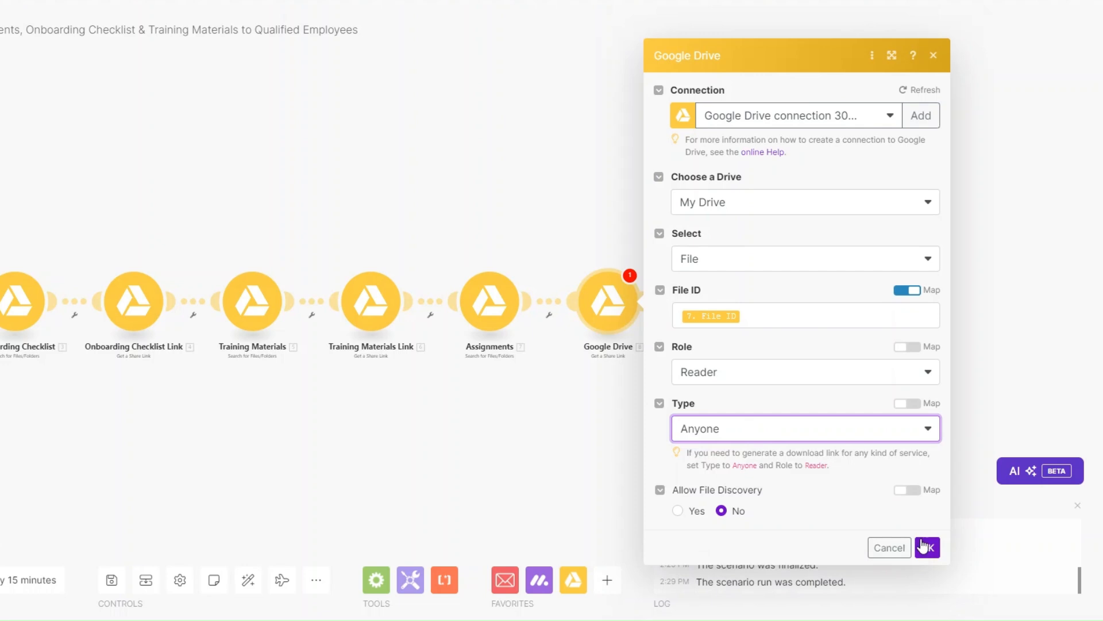
left_click(924, 546)
Rename the last Drive module to 'Assignments Link' and pan to the chain's end
right_click(604, 301)
left_click(651, 380)
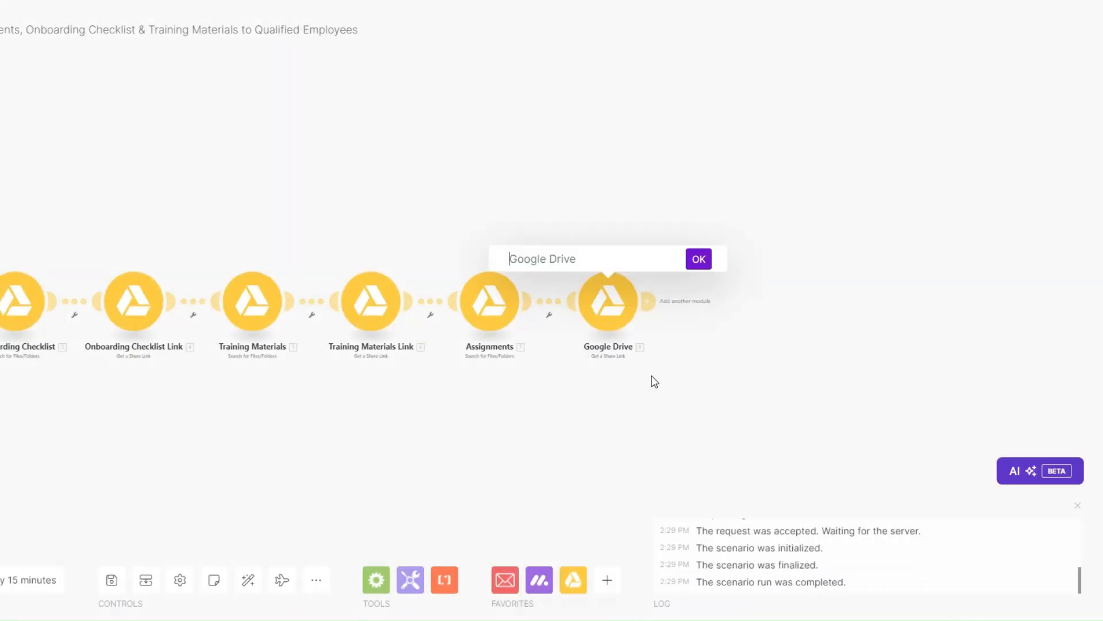
key("ctrl+a")
type("Assignments Link")
left_click(699, 258)
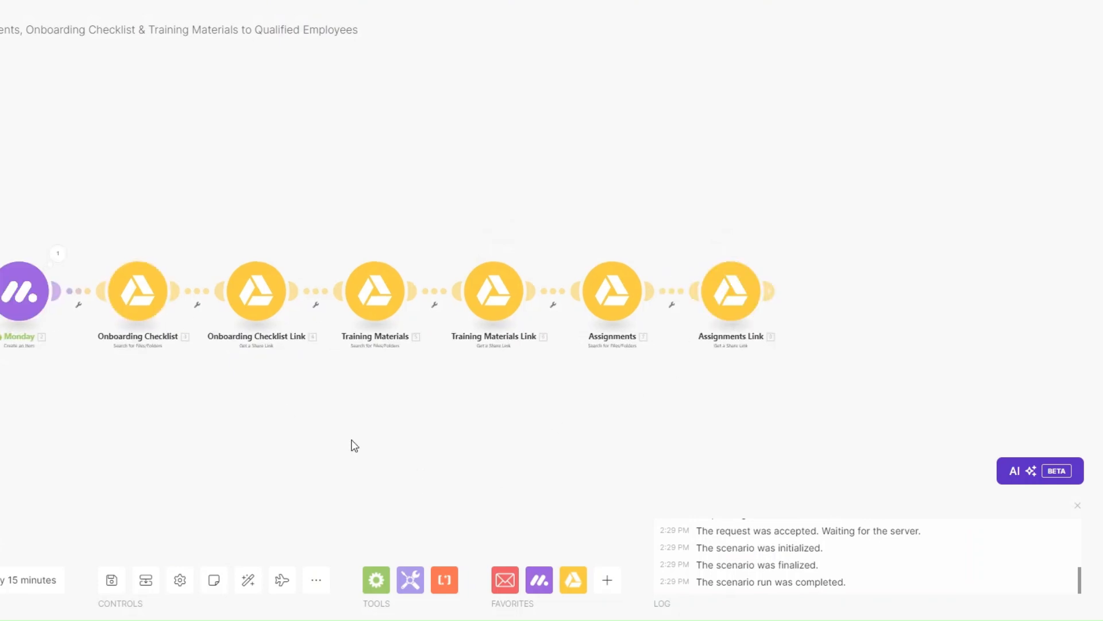
left_click_drag(352, 440, 152, 456)
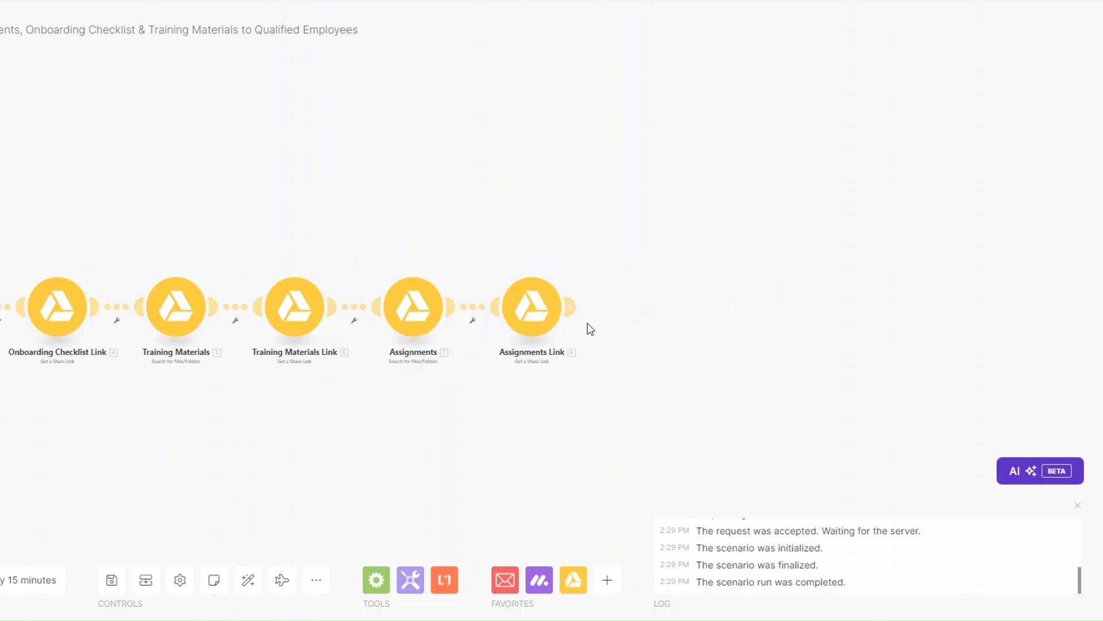
scroll(573, 308, "up", 3)
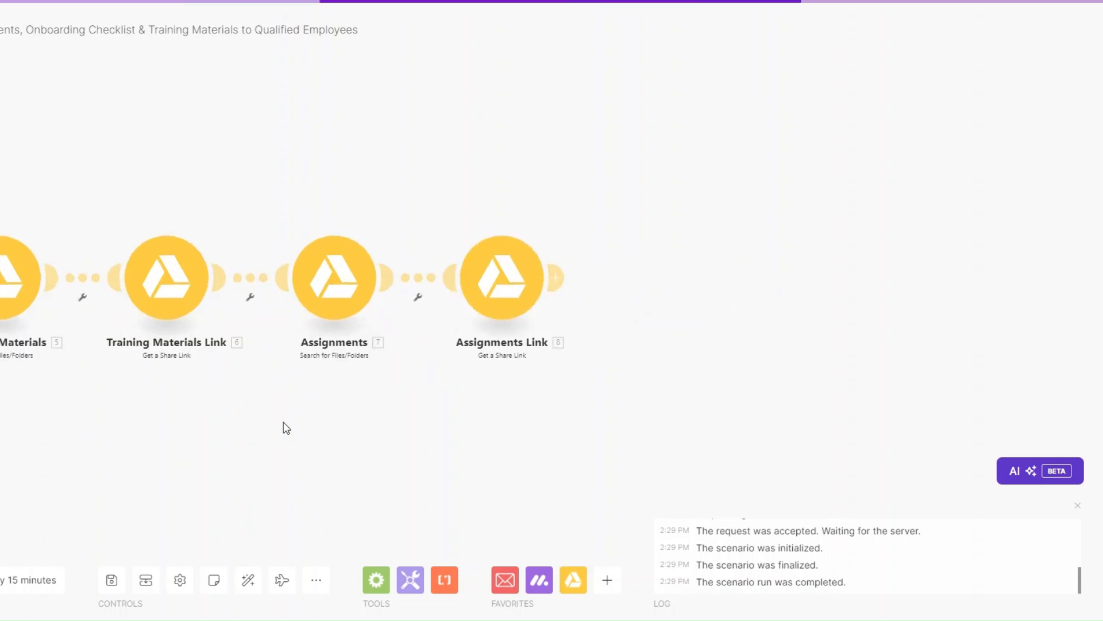
Add an Email Send an Email module with module 1's Sender email address as recipient
left_click(559, 275)
left_click(788, 150)
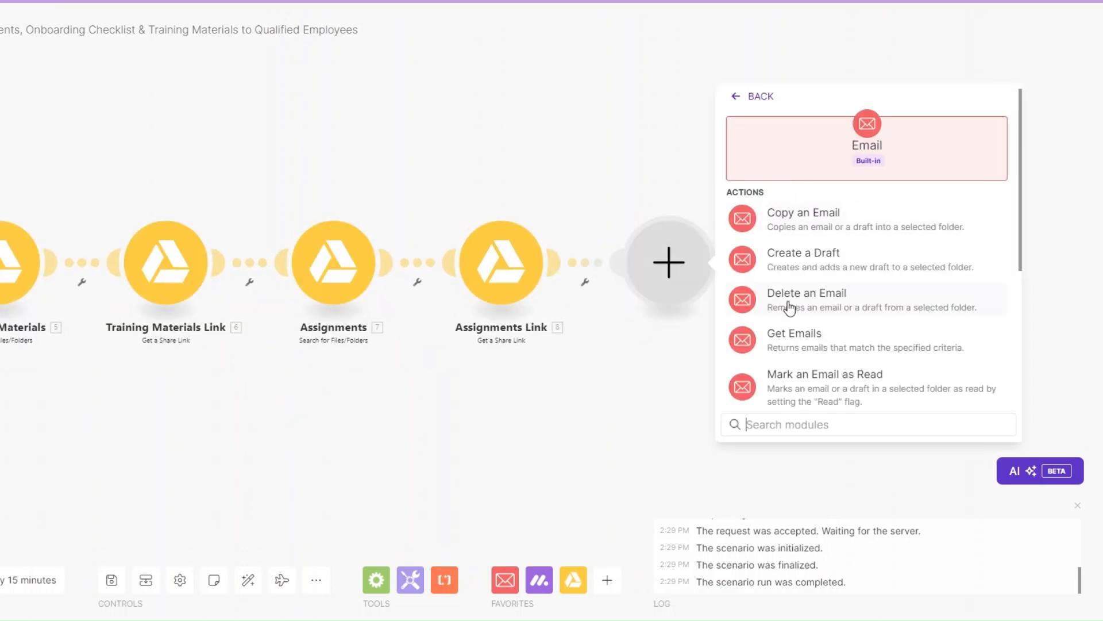
scroll(785, 322, "down", 4)
left_click(785, 328)
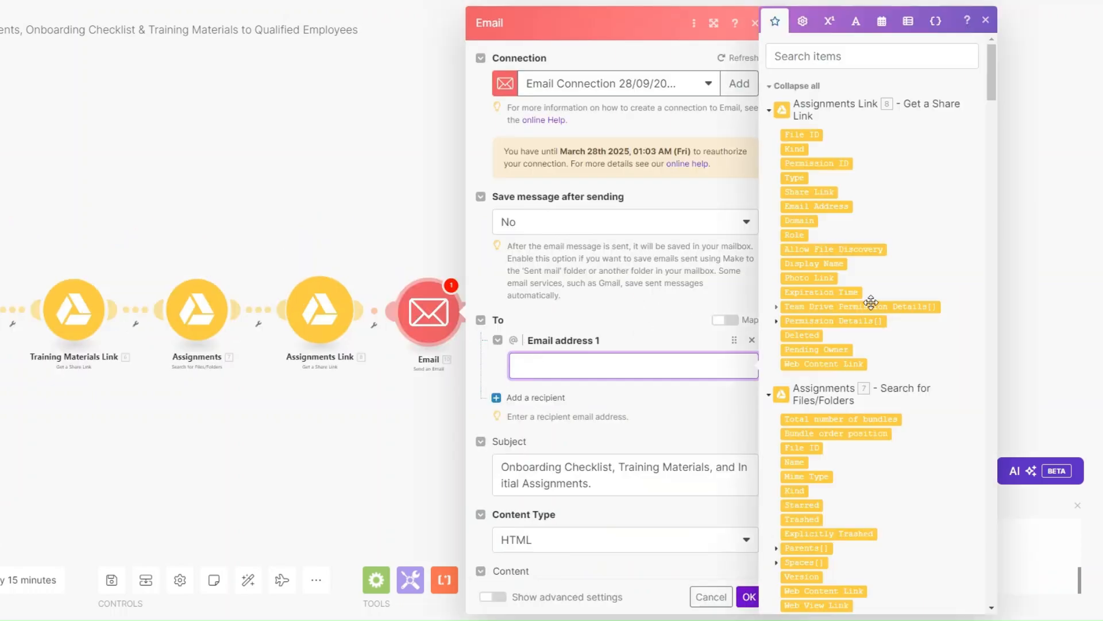
scroll(871, 302, "down", 5)
left_click_drag(993, 129, 983, 591)
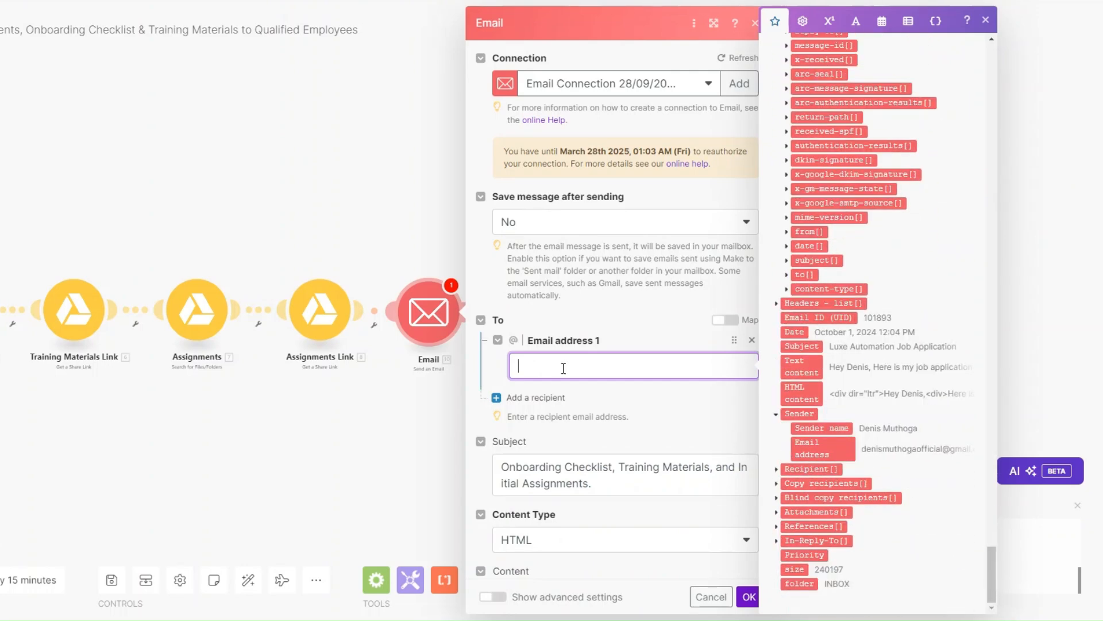
left_click(796, 447)
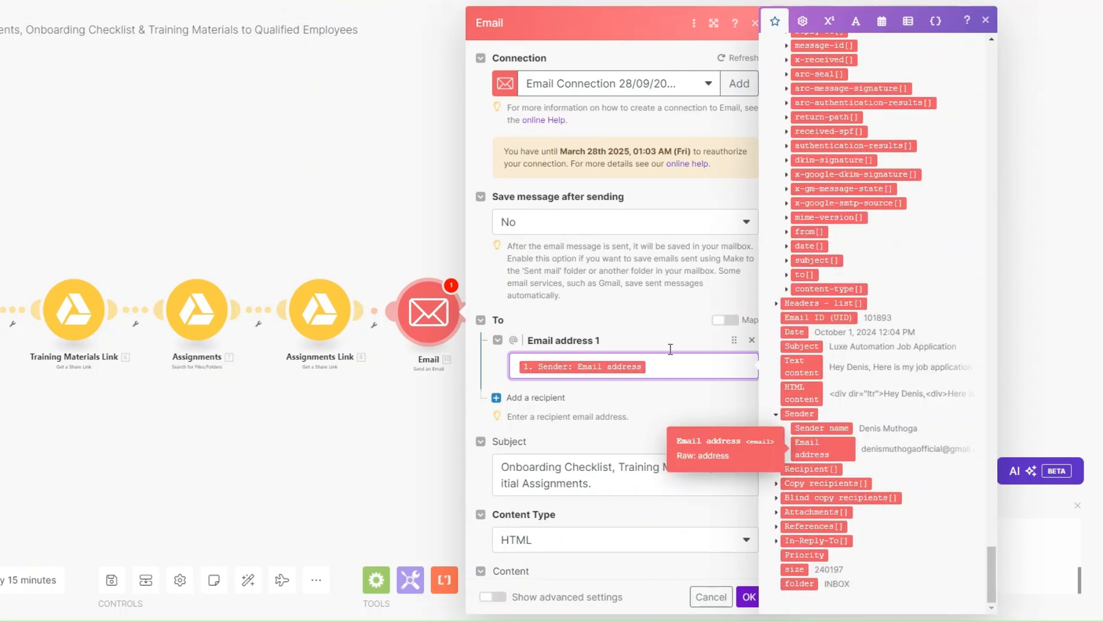
scroll(652, 270, "down", 5)
left_click(613, 206)
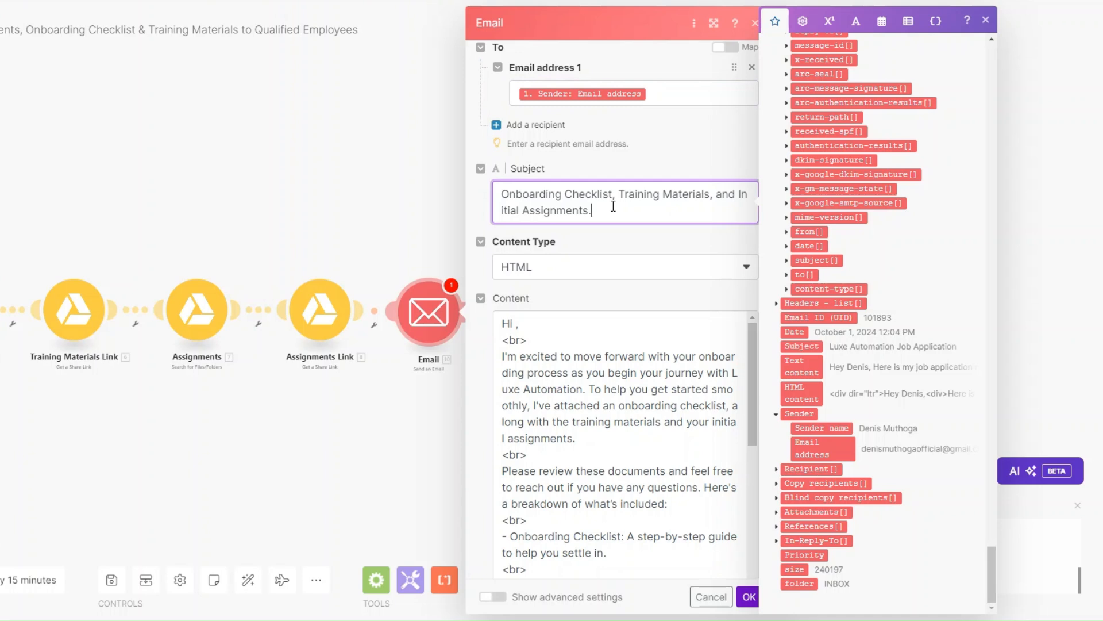
scroll(516, 215, "down", 2)
left_click(516, 215)
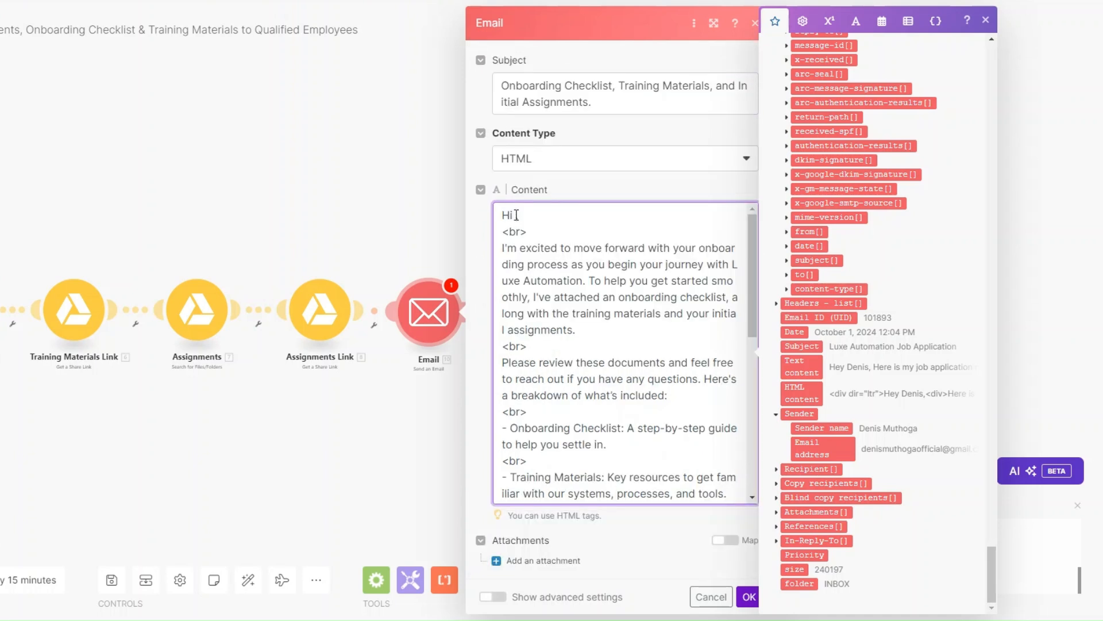
Insert the sender's name after 'Hi' in the email body
left_click(821, 428)
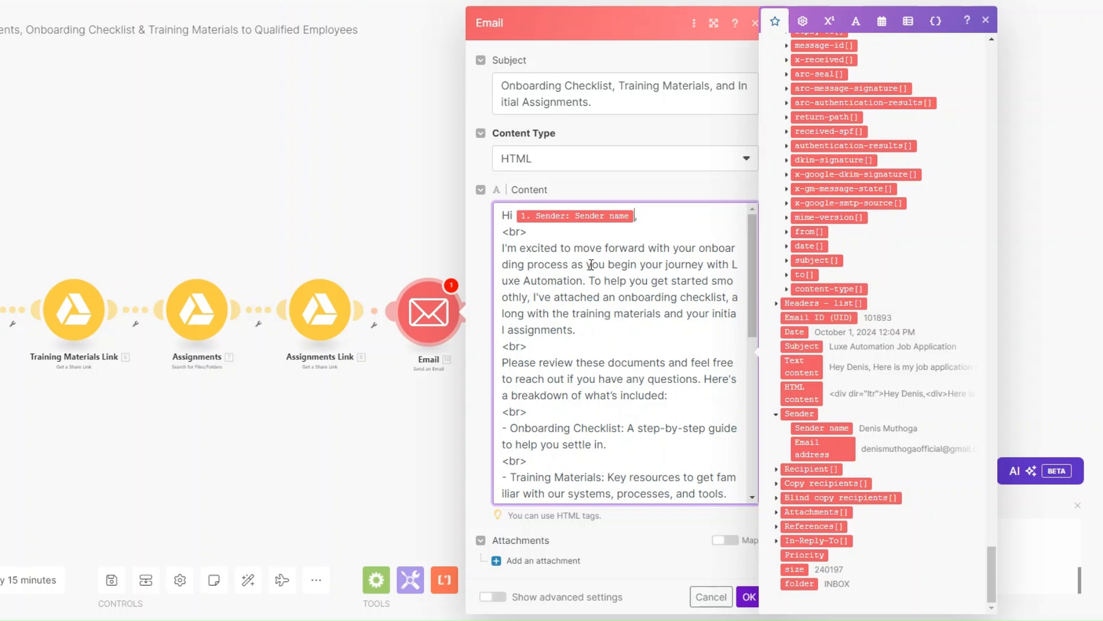
scroll(563, 266, "down", 3)
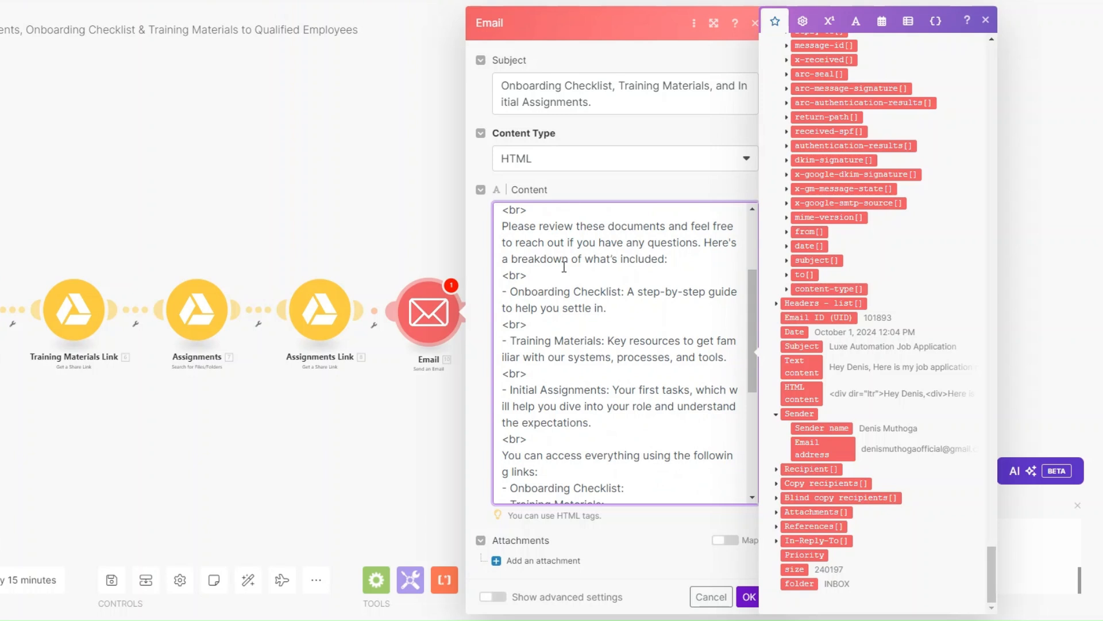
scroll(564, 266, "down", 5)
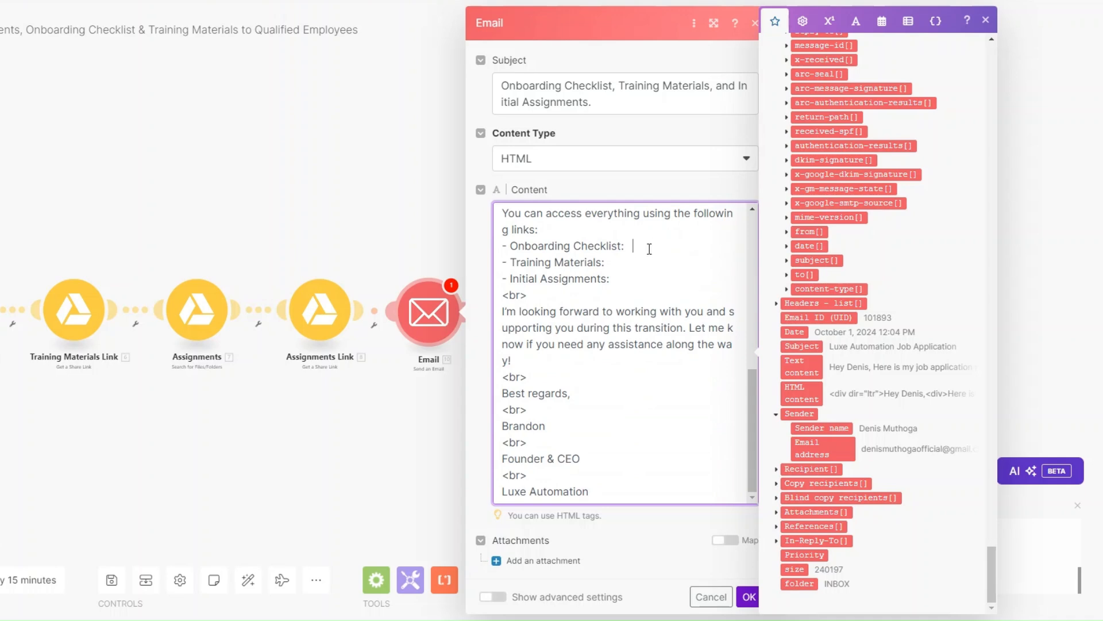
scroll(905, 281, "up", 10)
scroll(905, 281, "down", 10)
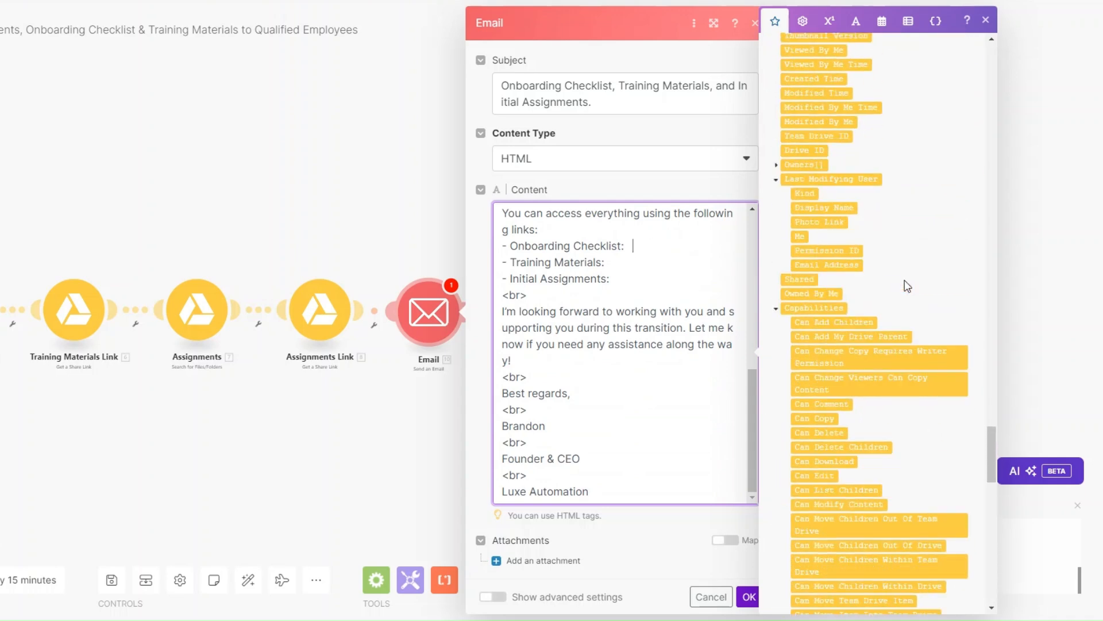
scroll(905, 281, "up", 3)
scroll(904, 280, "up", 3)
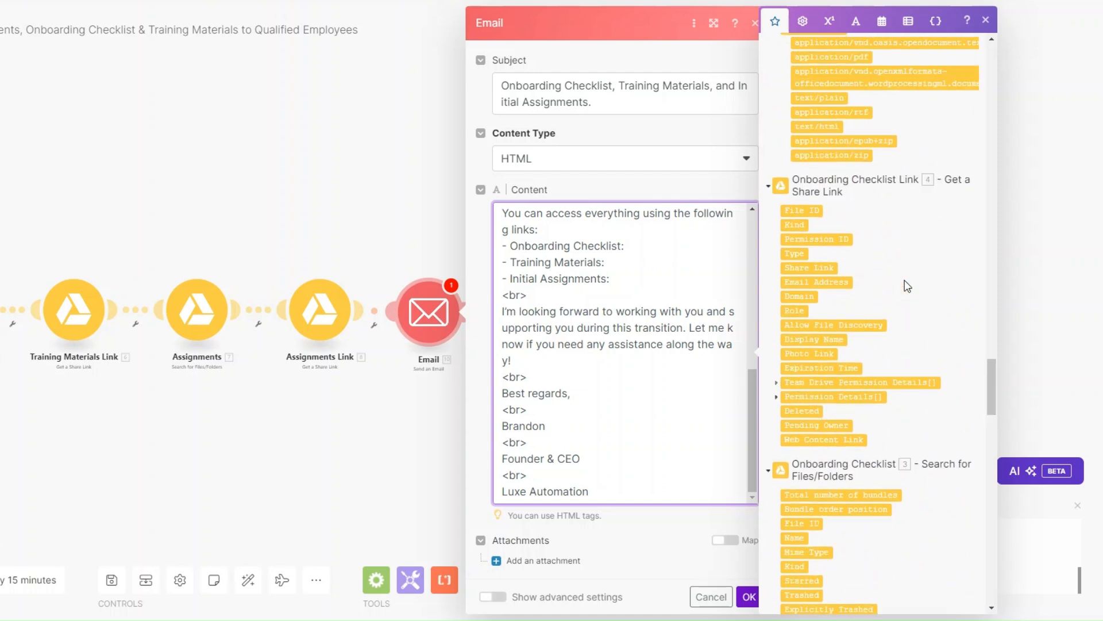
Insert the share links from modules 4, 6 and 8 after each document line, then save
left_click(821, 309)
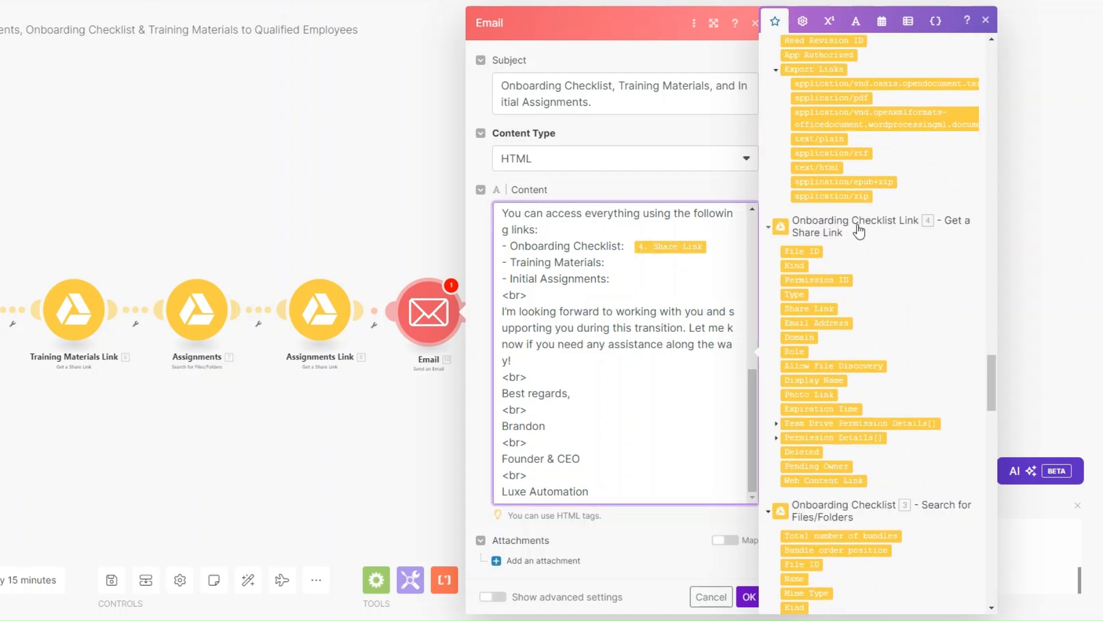
left_click(654, 263)
scroll(911, 294, "up", 10)
scroll(912, 300, "up", 10)
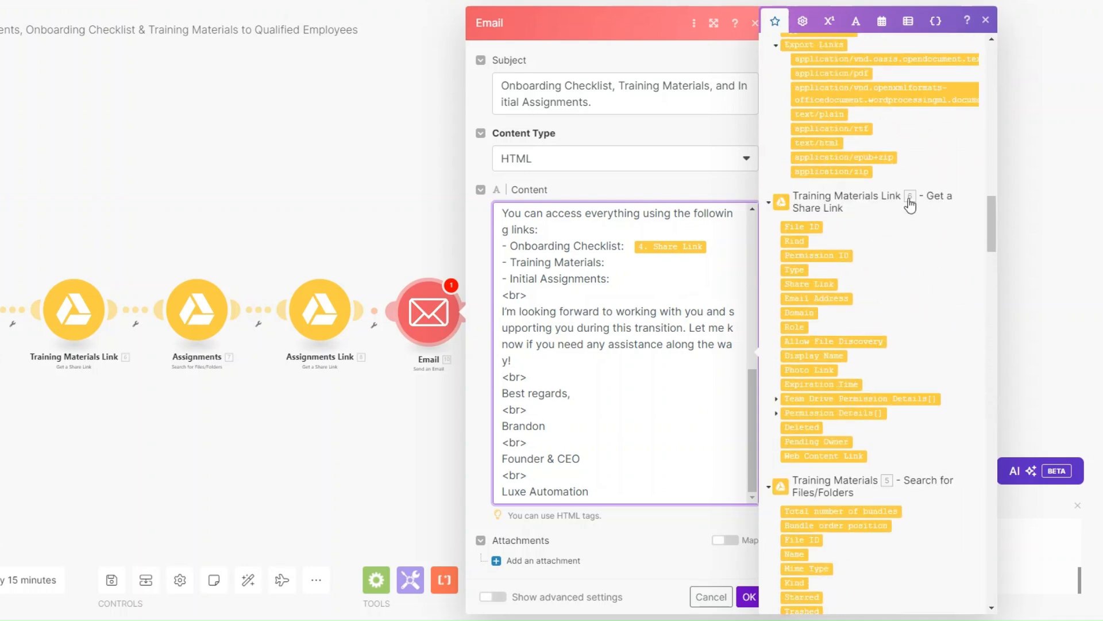
left_click(819, 283)
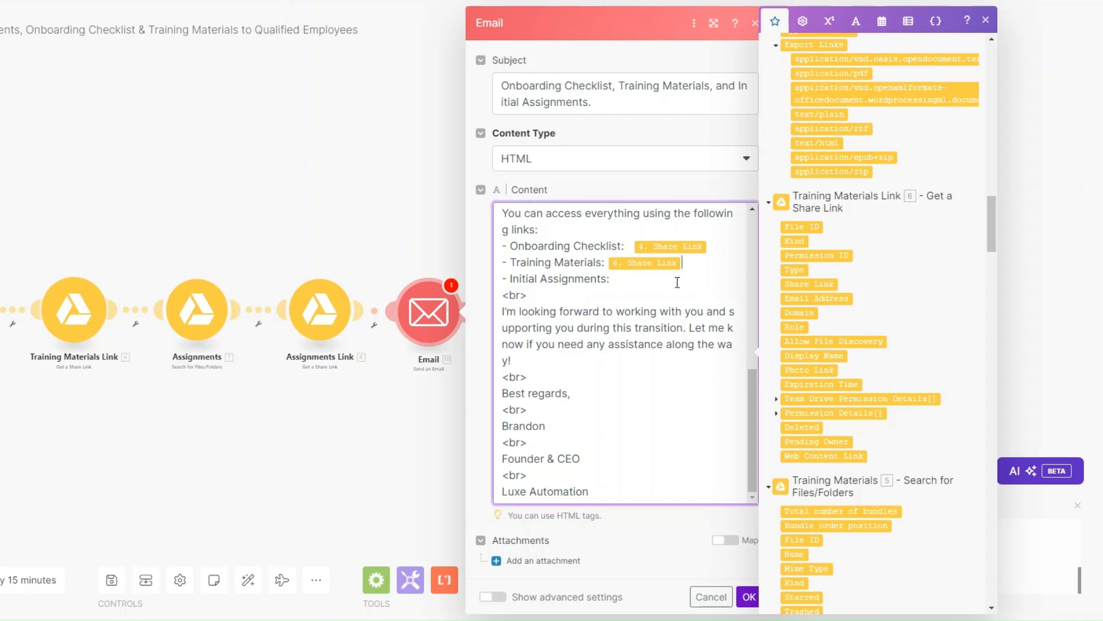
scroll(862, 290, "down", 15)
scroll(862, 290, "up", 15)
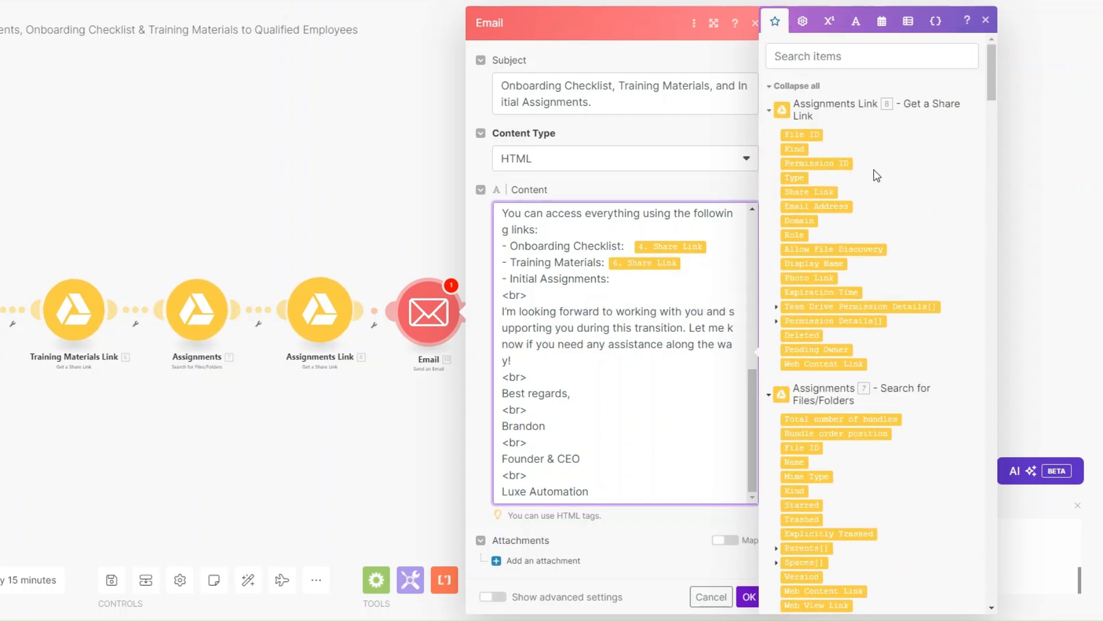
left_click(817, 191)
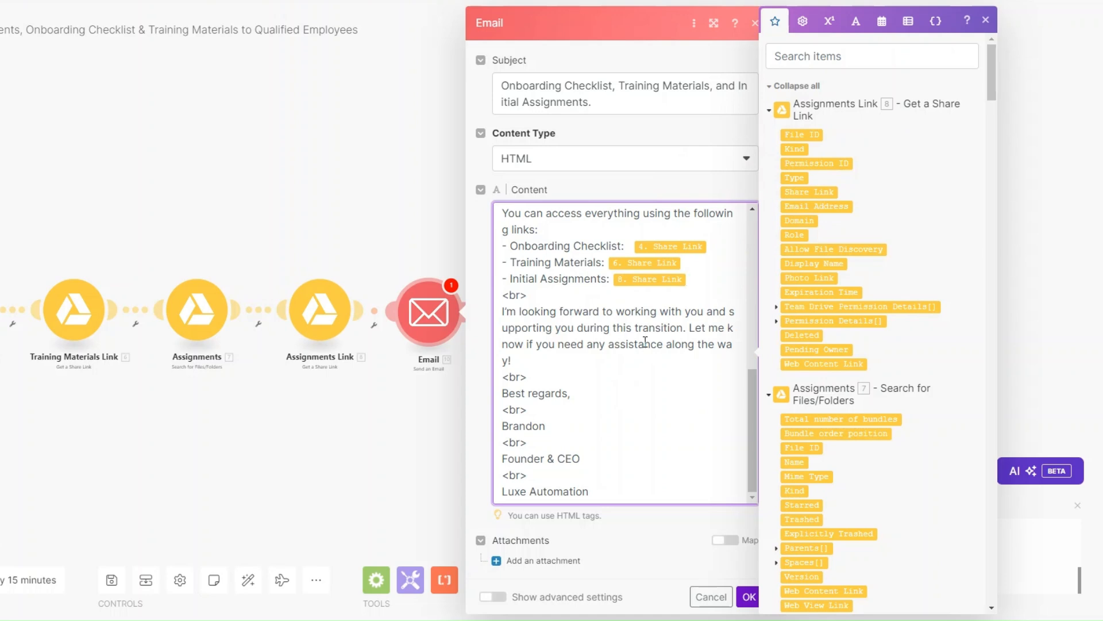
left_click(749, 596)
Rename the email module 'Send Employee Documents' and run the scenario once as a test
right_click(433, 329)
left_click(503, 408)
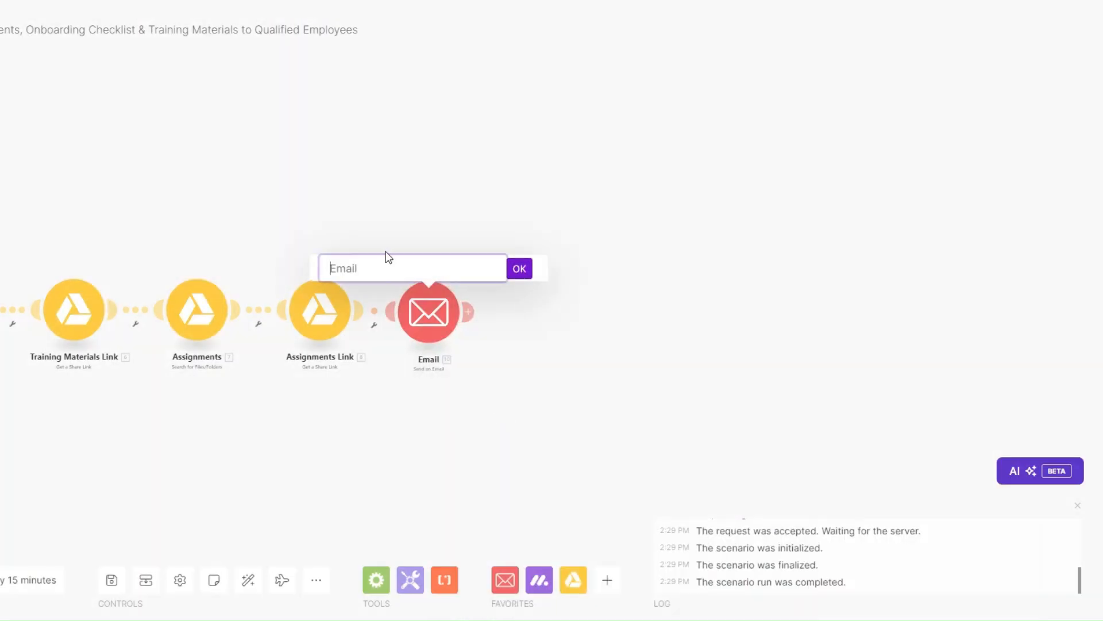
type("Send Employee Documents")
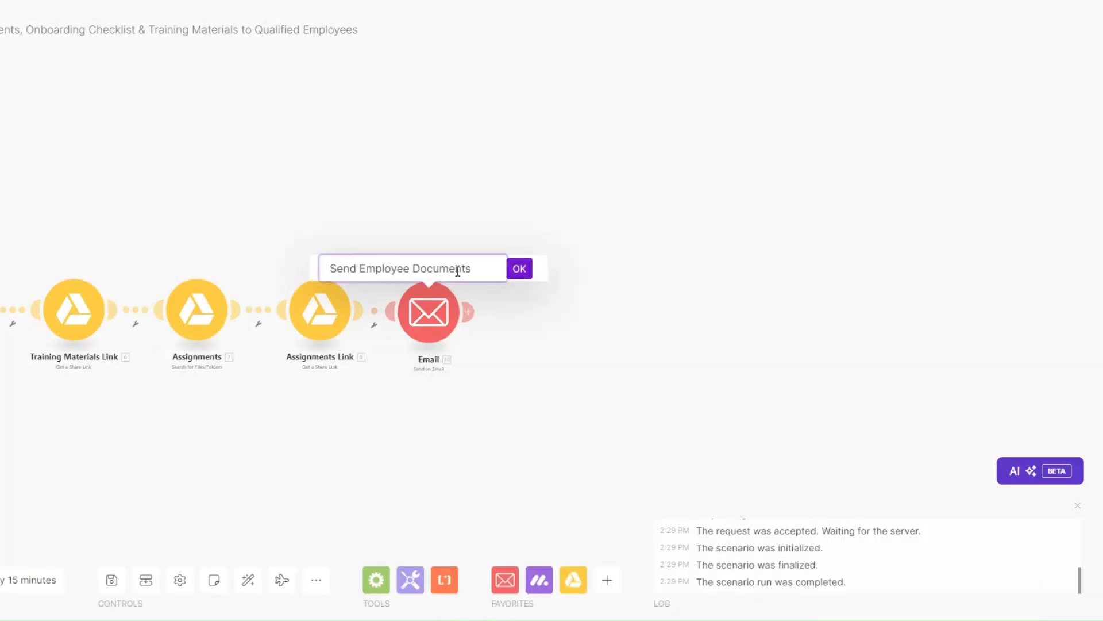
left_click(520, 270)
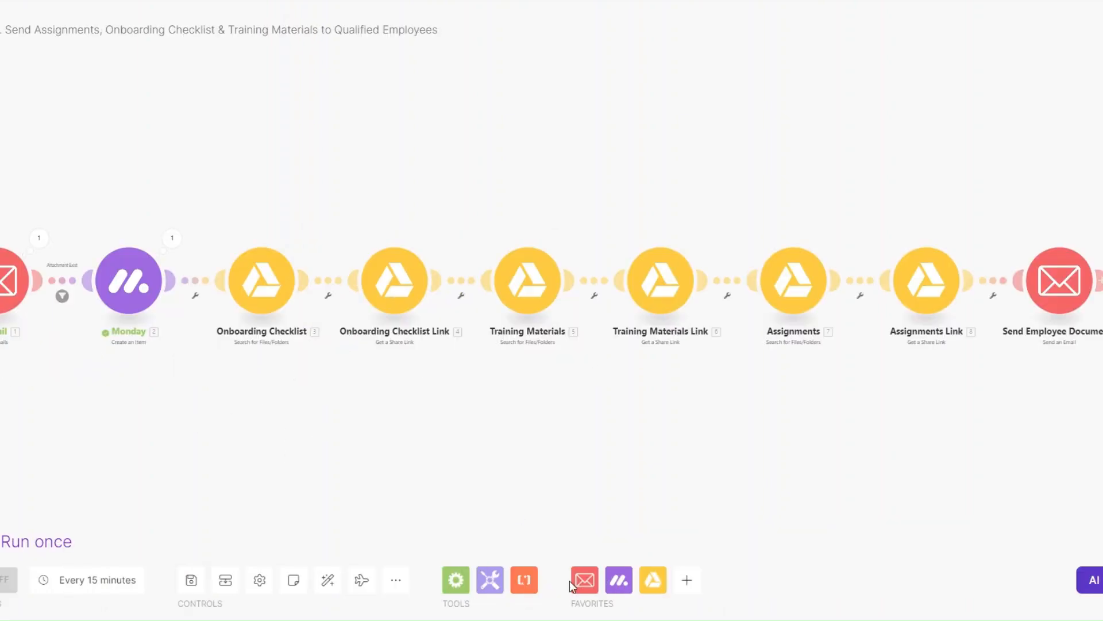
left_click(32, 519)
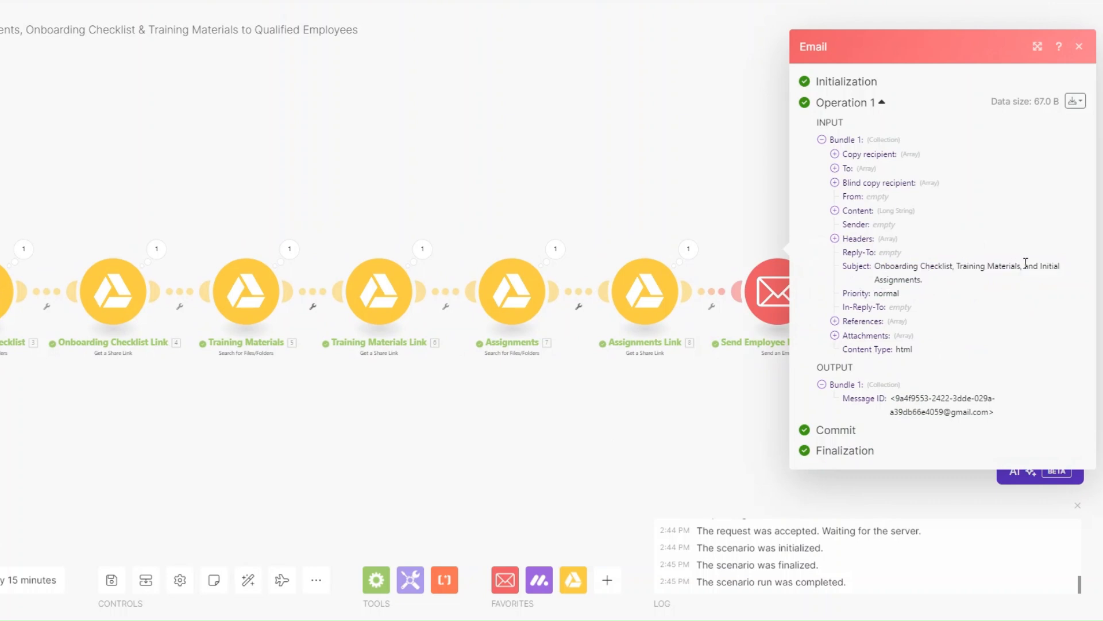
Expand the sent email's Content in the output panel and scroll through its body
left_click(835, 210)
scroll(928, 260, "down", 3)
scroll(930, 263, "up", 3)
scroll(931, 265, "down", 1)
scroll(931, 265, "down", 3)
Check the Onboarding Checklist, Training Materials and Initial Assignments Drive links, then close the run details
left_click_drag(854, 200, 1042, 216)
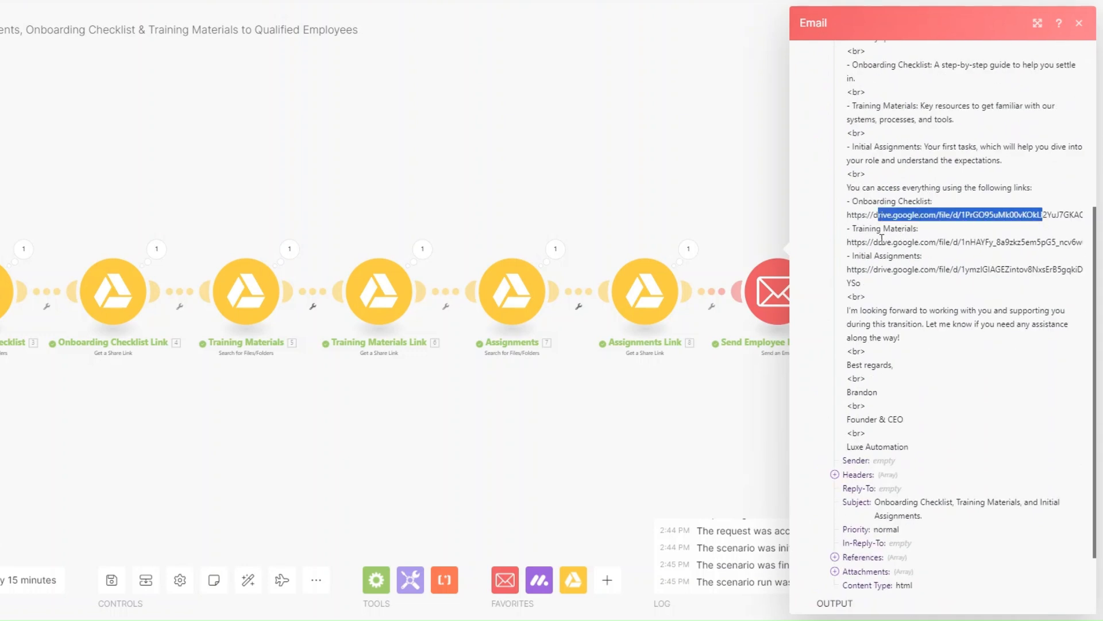
left_click_drag(858, 229, 1036, 242)
left_click_drag(850, 256, 1061, 269)
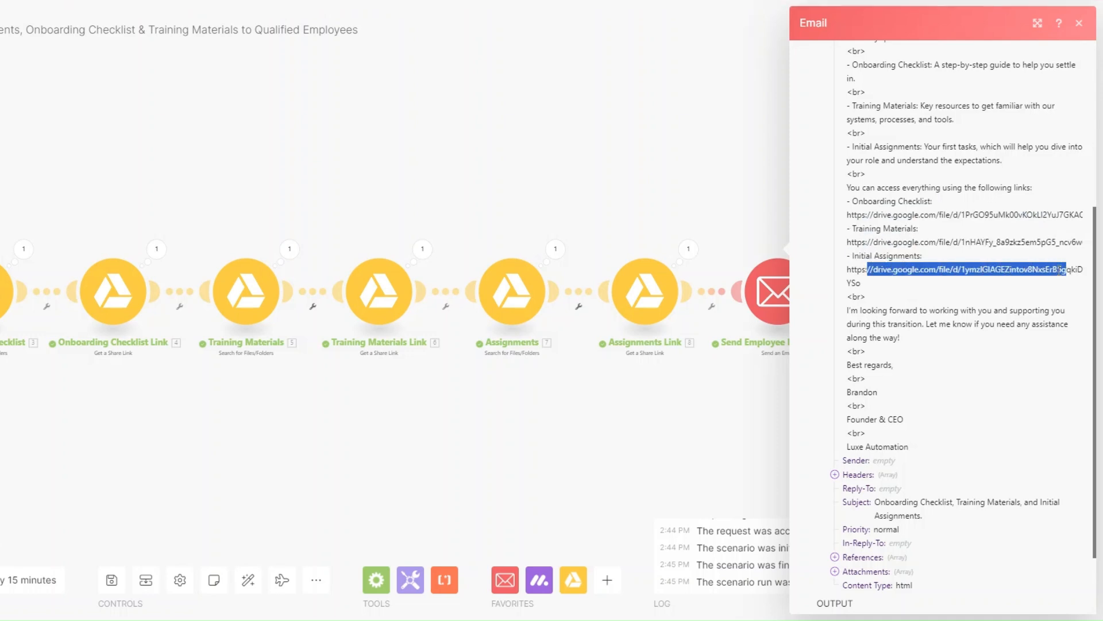
left_click(753, 435)
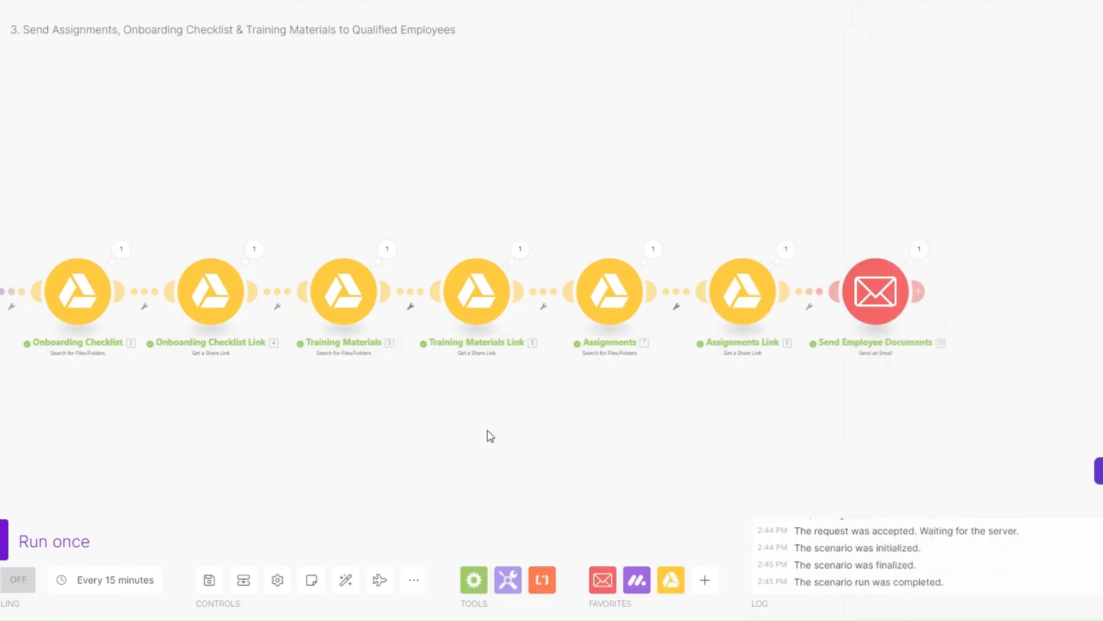
Pan the canvas to review every module through Send Employee Documents processing one bundle
left_click_drag(388, 436, 540, 442)
left_click_drag(635, 437, 688, 438)
left_click_drag(462, 453, 462, 438)
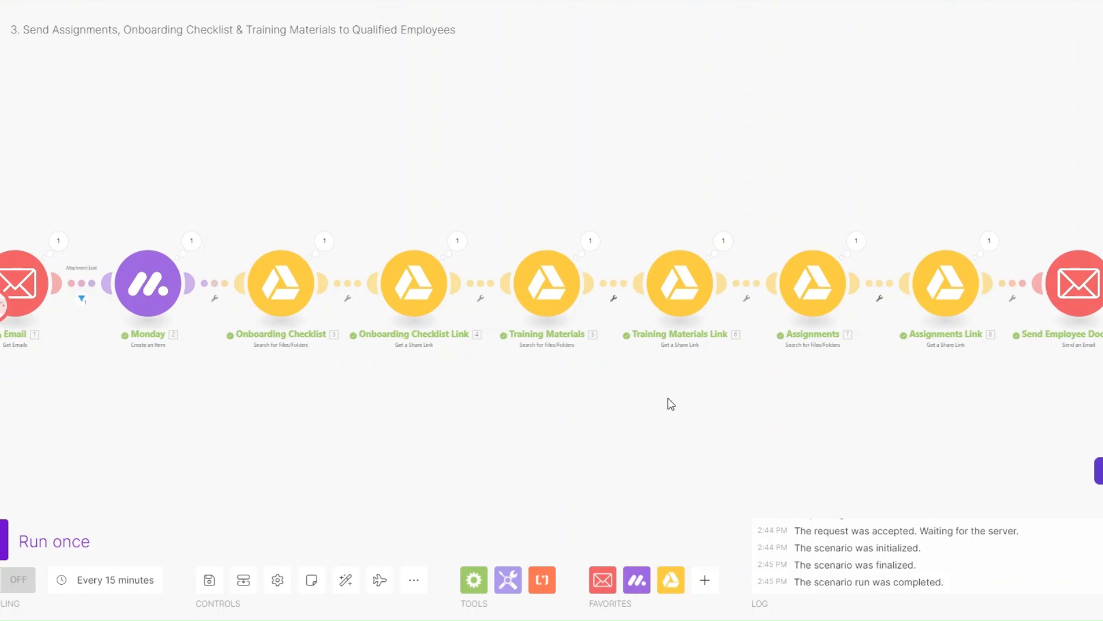
left_click_drag(500, 426, 488, 422)
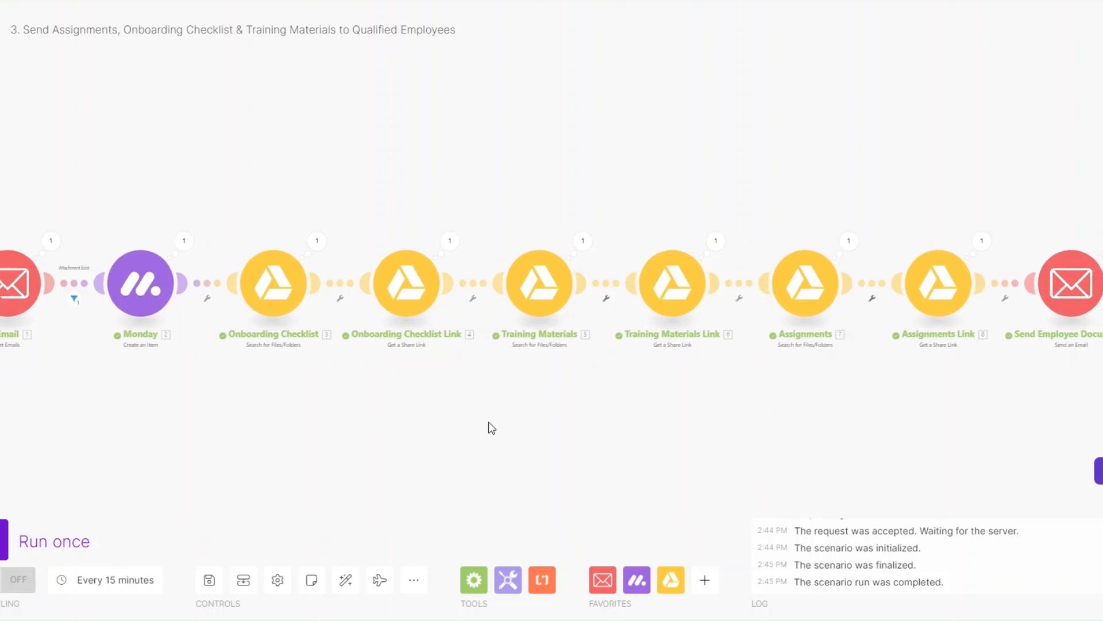